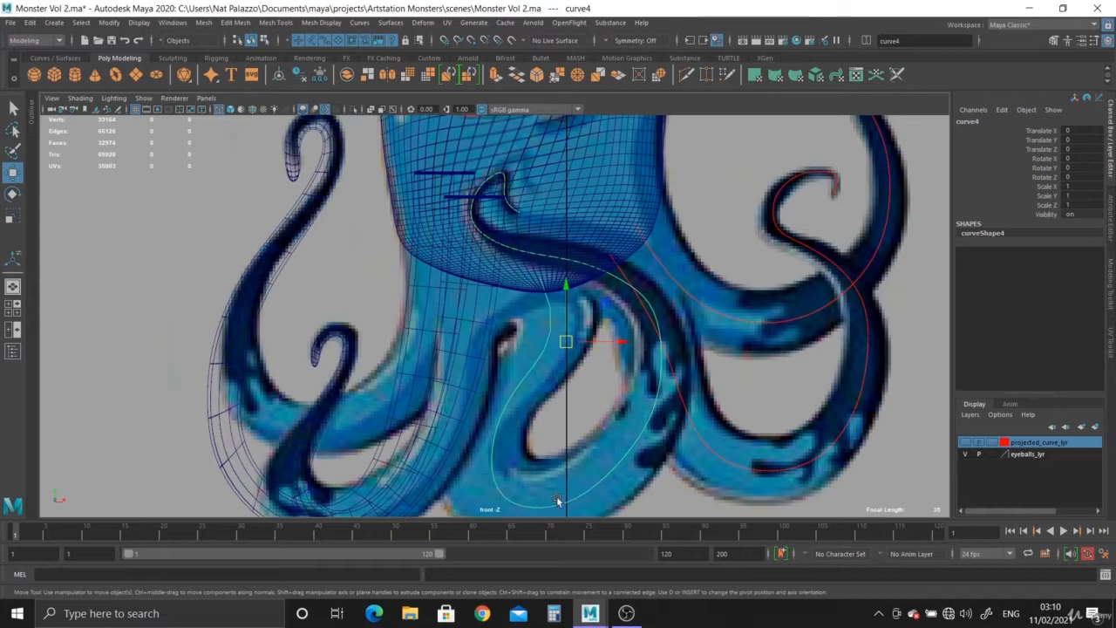
- Examine the selected central tentacle curve in the front view against the reference image and in perspective
{"action": "scroll", "coordinate": [637, 314], "scroll_direction": "down", "scroll_amount": 4}
{"action": "scroll", "coordinate": [623, 386], "scroll_direction": "up", "scroll_amount": 2}
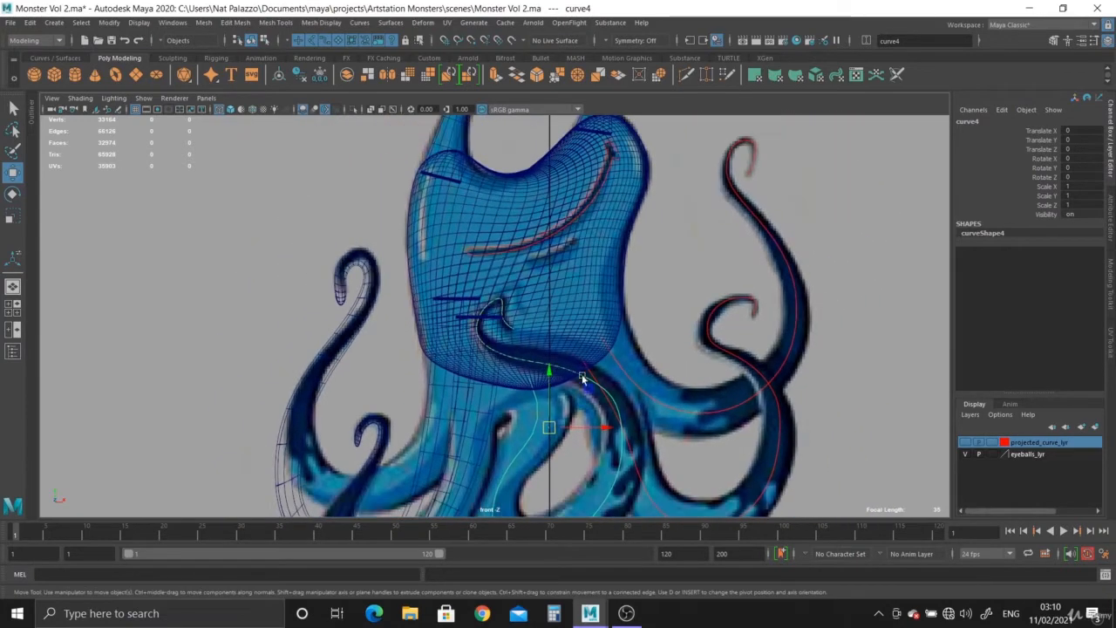
{"action": "key", "text": "space"}
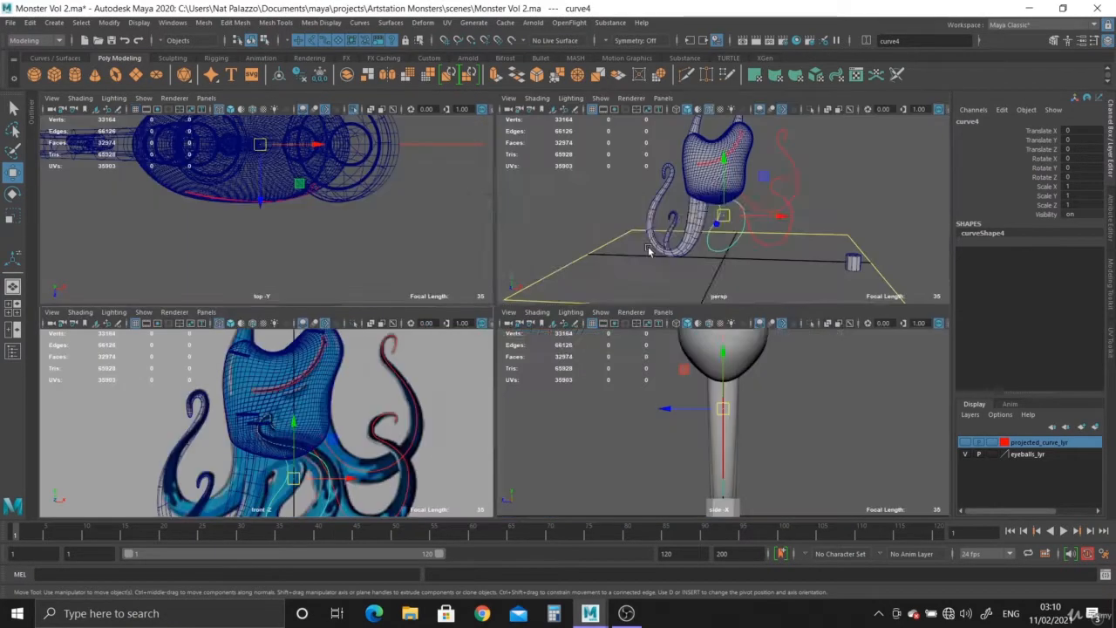
{"action": "key", "text": "space"}
{"action": "right_click_drag", "start_coordinate": [647, 262], "coordinate": [728, 460], "text": "alt"}
{"action": "left_click_drag", "start_coordinate": [591, 314], "coordinate": [511, 281], "text": "alt"}
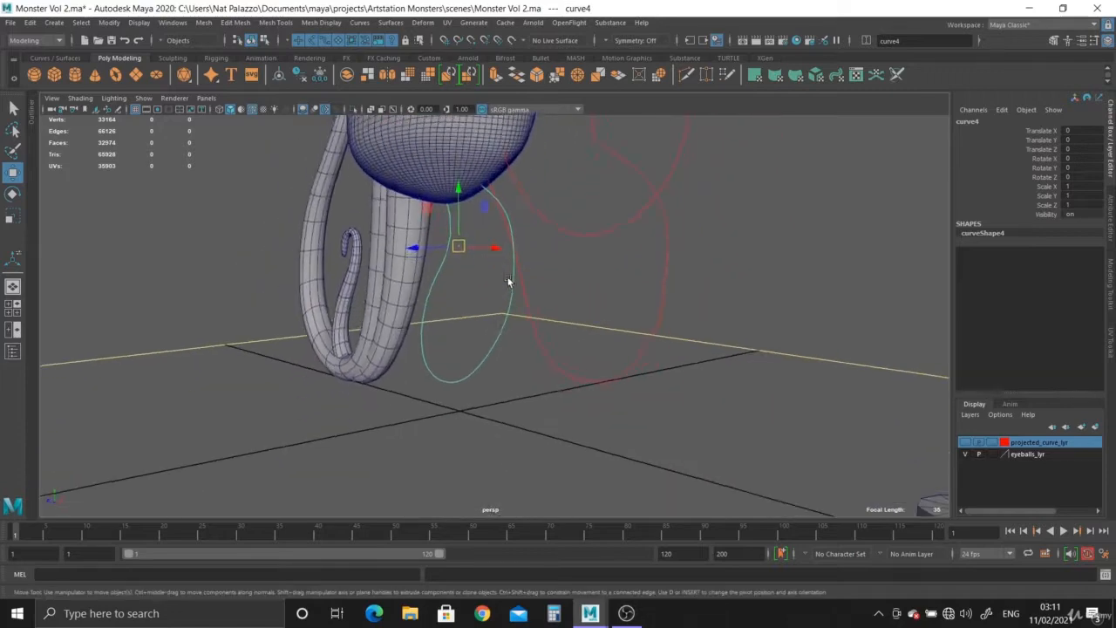
{"action": "right_click_drag", "start_coordinate": [502, 331], "coordinate": [503, 346]}
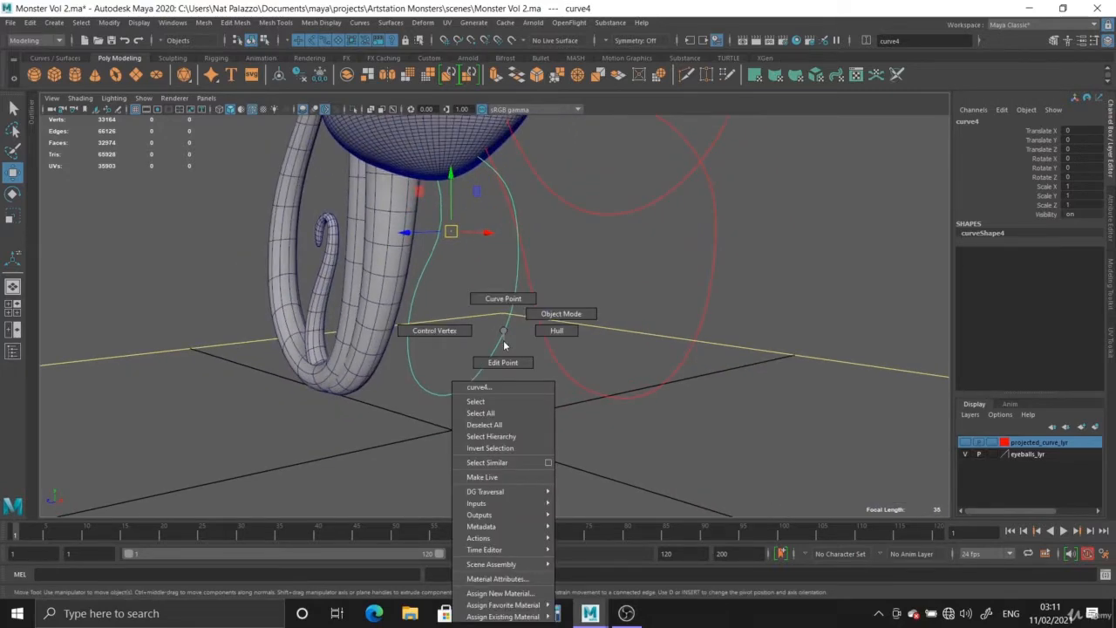
{"action": "right_click_drag", "start_coordinate": [503, 345], "coordinate": [503, 362]}
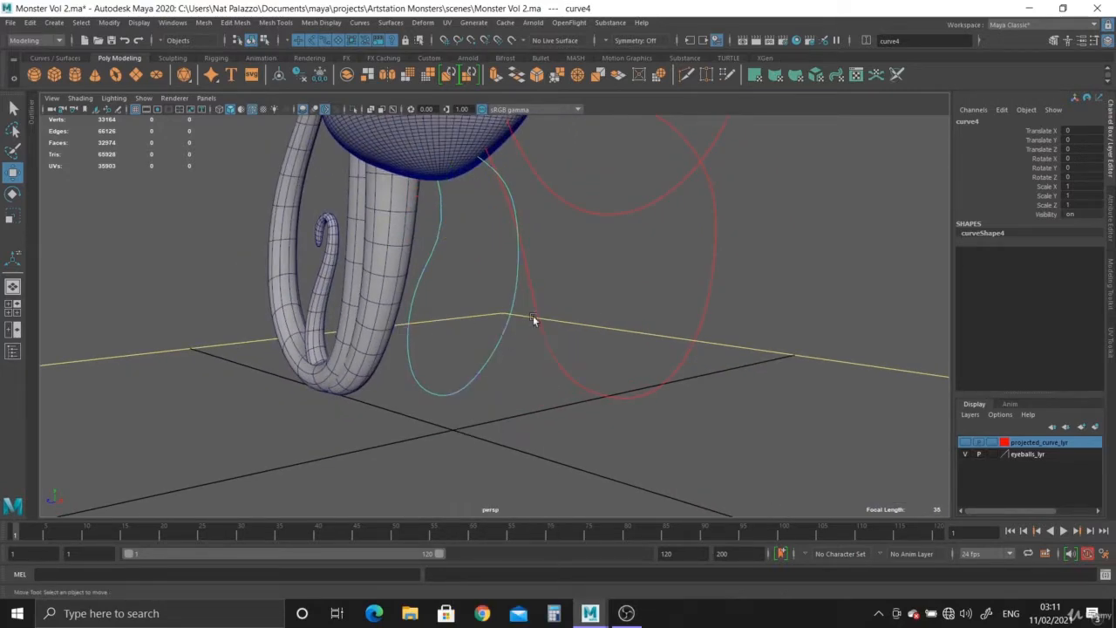
{"action": "right_click_drag", "start_coordinate": [515, 301], "coordinate": [578, 255]}
{"action": "left_click", "coordinate": [567, 266]}
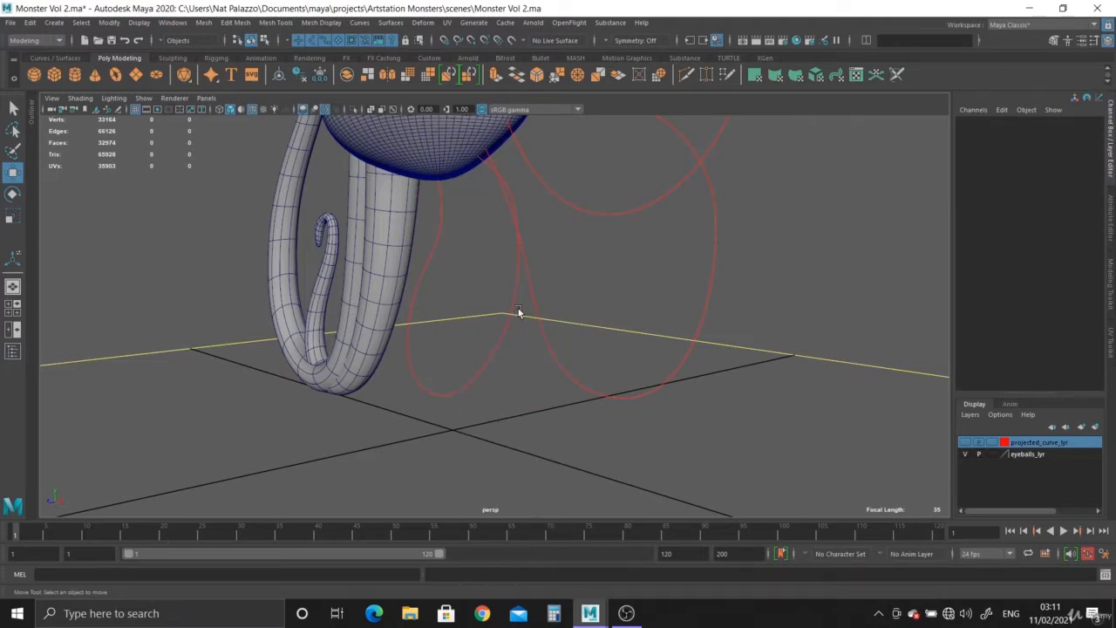
- Try rotating the whole central tentacle curve about -38.3 degrees in Y and moving it about 1 unit in Z
{"action": "left_click", "coordinate": [507, 320]}
{"action": "mouse_move", "coordinate": [508, 324]}
{"action": "left_mouse_down", "text": "alt"}
{"action": "mouse_move", "coordinate": [468, 321]}
{"action": "mouse_move", "coordinate": [533, 343]}
{"action": "mouse_move", "coordinate": [533, 324]}
{"action": "mouse_move", "coordinate": [485, 327]}
{"action": "mouse_move", "coordinate": [510, 344]}
{"action": "left_mouse_up", "text": "alt"}
{"action": "key", "text": "e"}
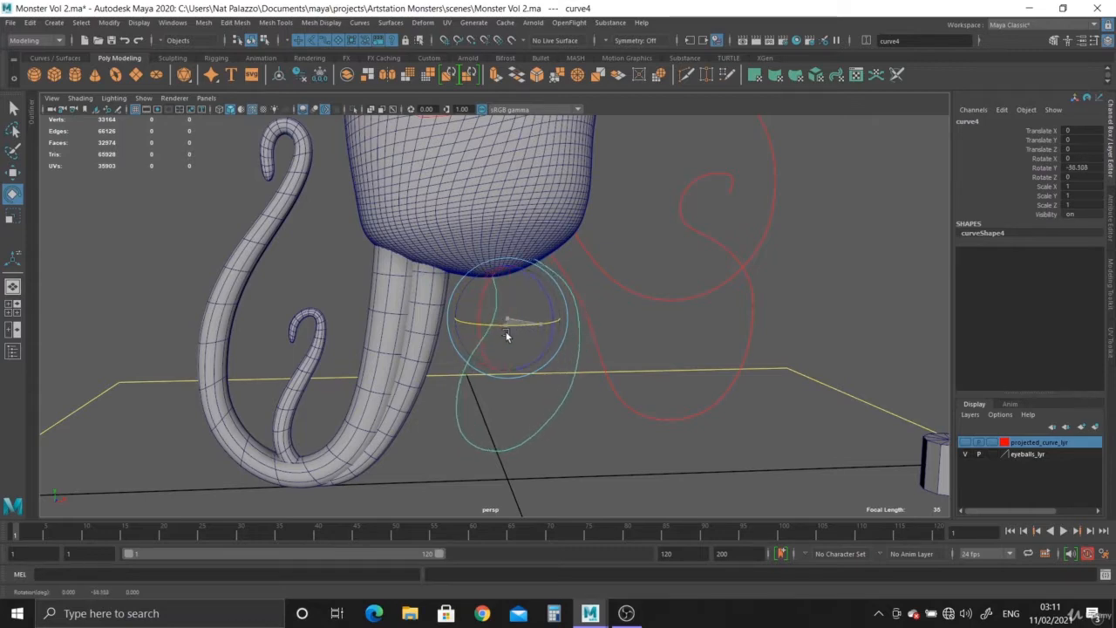
{"action": "key", "text": "w"}
{"action": "left_click_drag", "start_coordinate": [535, 383], "coordinate": [535, 316], "text": "alt"}
{"action": "left_click_drag", "start_coordinate": [519, 237], "coordinate": [523, 209]}
{"action": "left_click_drag", "start_coordinate": [553, 266], "coordinate": [448, 364], "text": "alt"}
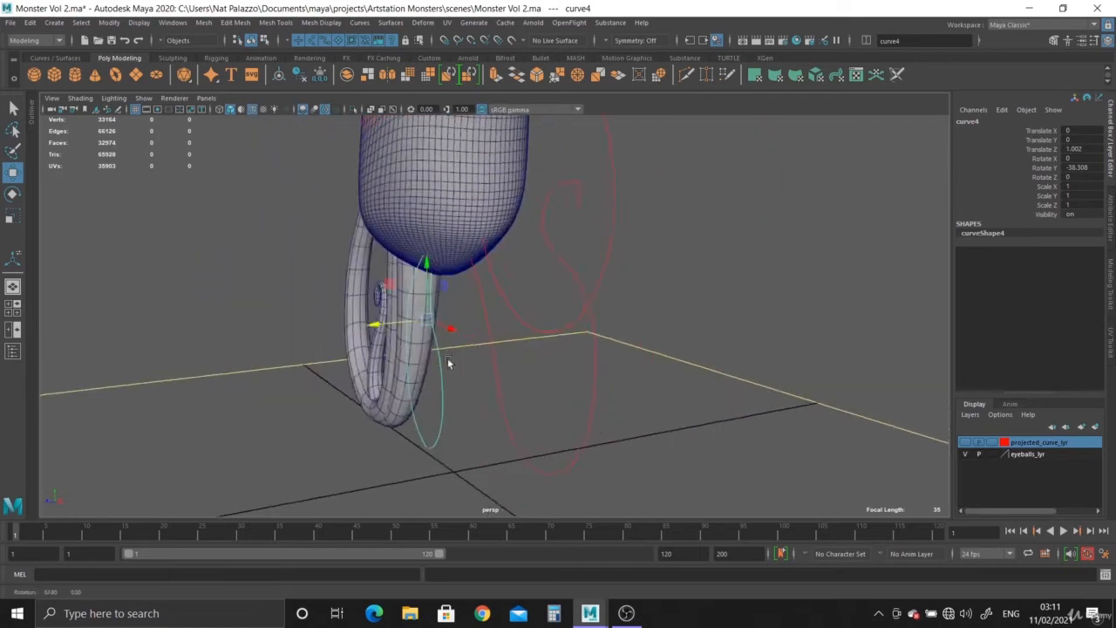
- Undo the move and rotation of the central tentacle curve
{"action": "left_click_drag", "start_coordinate": [410, 305], "coordinate": [459, 300], "text": "alt"}
{"action": "key", "text": "ctrl+z"}
{"action": "key", "text": "ctrl+z"}
{"action": "key", "text": "ctrl+z"}
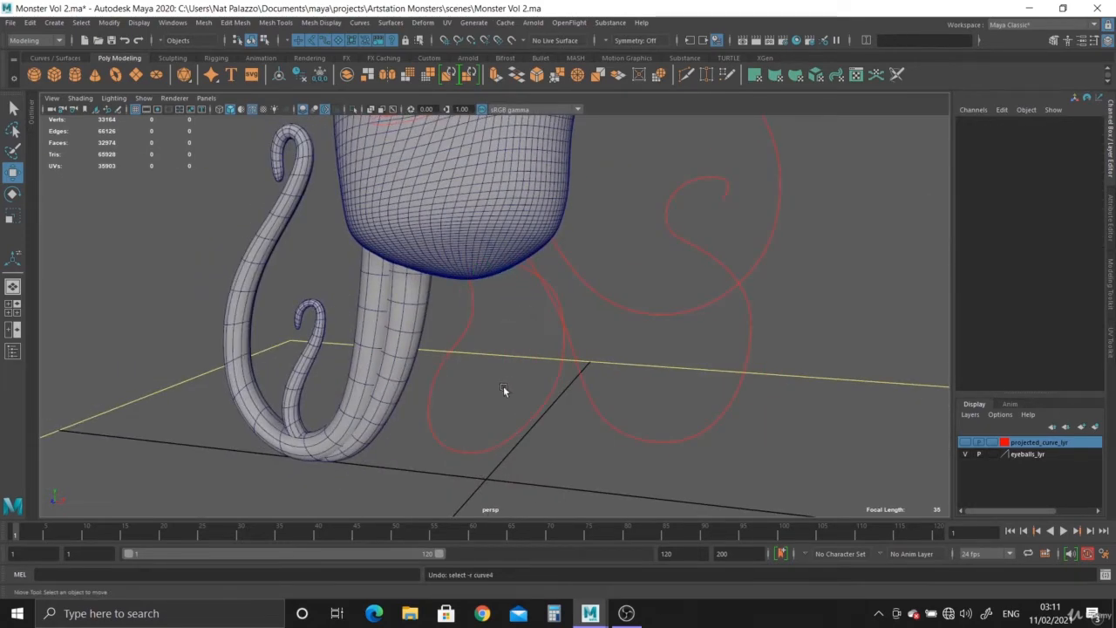
- Show the central tentacle curve's control vertices and display the scene in wireframe
{"action": "left_click_drag", "start_coordinate": [503, 385], "coordinate": [539, 412], "text": "alt"}
{"action": "left_click", "coordinate": [572, 388]}
{"action": "right_click_drag", "start_coordinate": [568, 383], "coordinate": [518, 326]}
{"action": "key", "text": "4"}
{"action": "middle_click_drag", "start_coordinate": [458, 260], "coordinate": [464, 327], "text": "alt"}
{"action": "scroll", "coordinate": [401, 251], "scroll_direction": "up", "scroll_amount": 3}
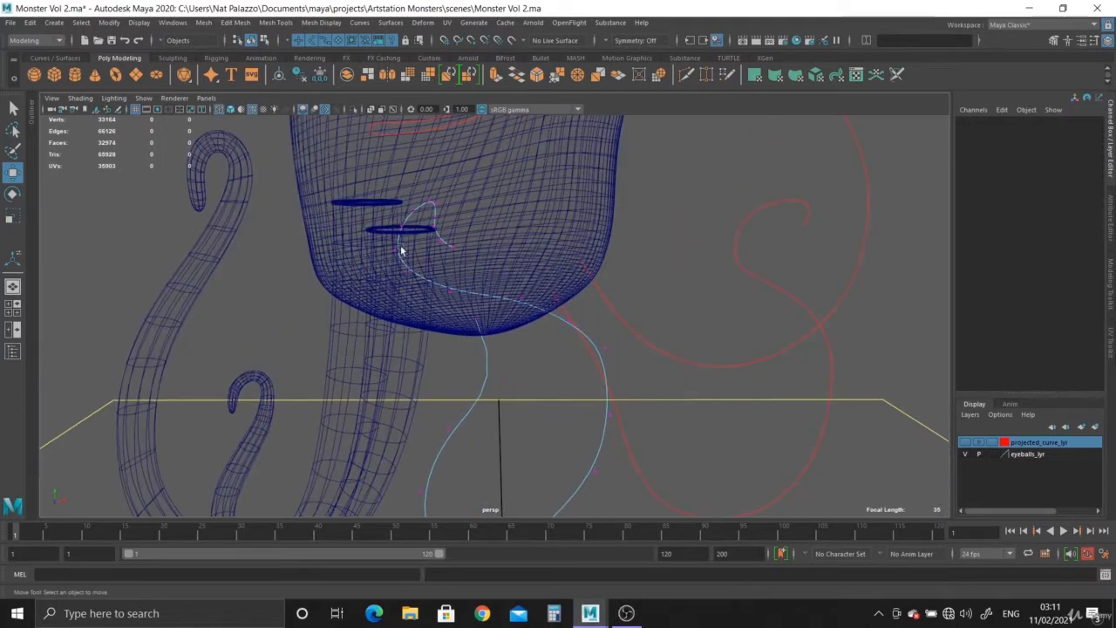
- Select the curve's control vertices 7 to 22 and move them along Z so they sit in front of the body
{"action": "left_click_drag", "start_coordinate": [456, 294], "coordinate": [660, 448]}
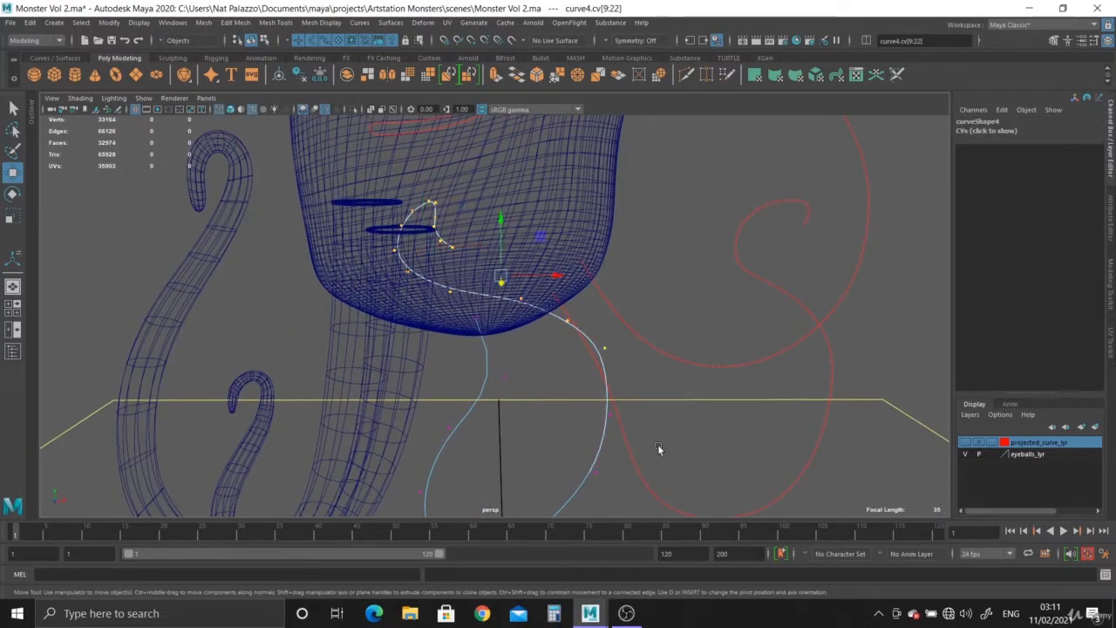
{"action": "middle_click_drag", "start_coordinate": [660, 448], "coordinate": [624, 328], "text": "alt"}
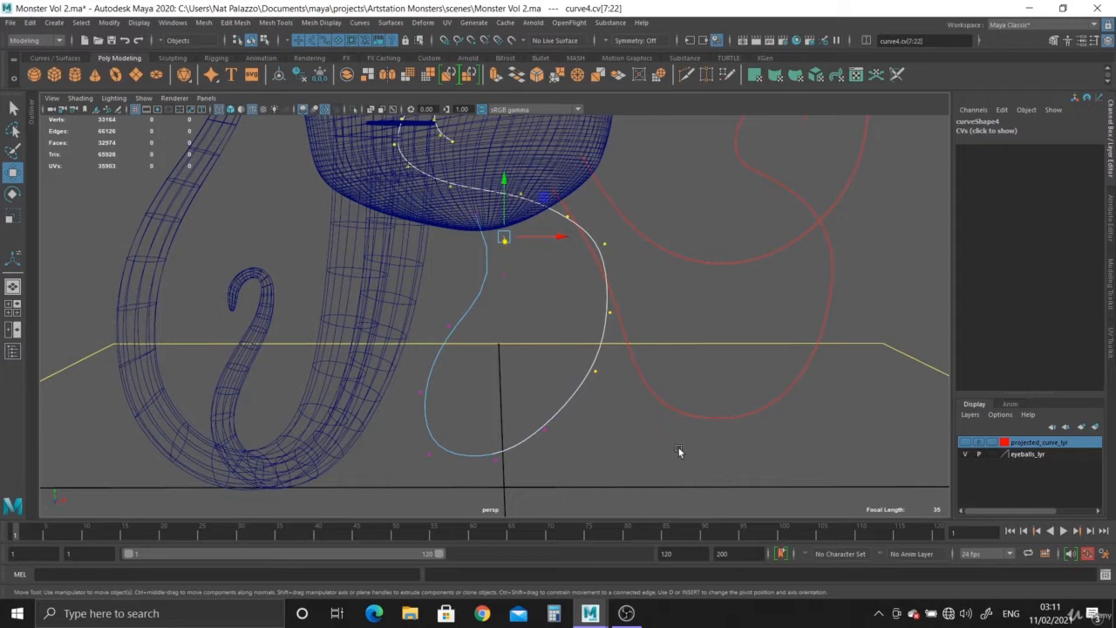
{"action": "key", "text": "5"}
{"action": "scroll", "coordinate": [598, 363], "scroll_direction": "down", "scroll_amount": 3}
{"action": "left_click_drag", "start_coordinate": [501, 252], "coordinate": [358, 249], "text": "alt"}
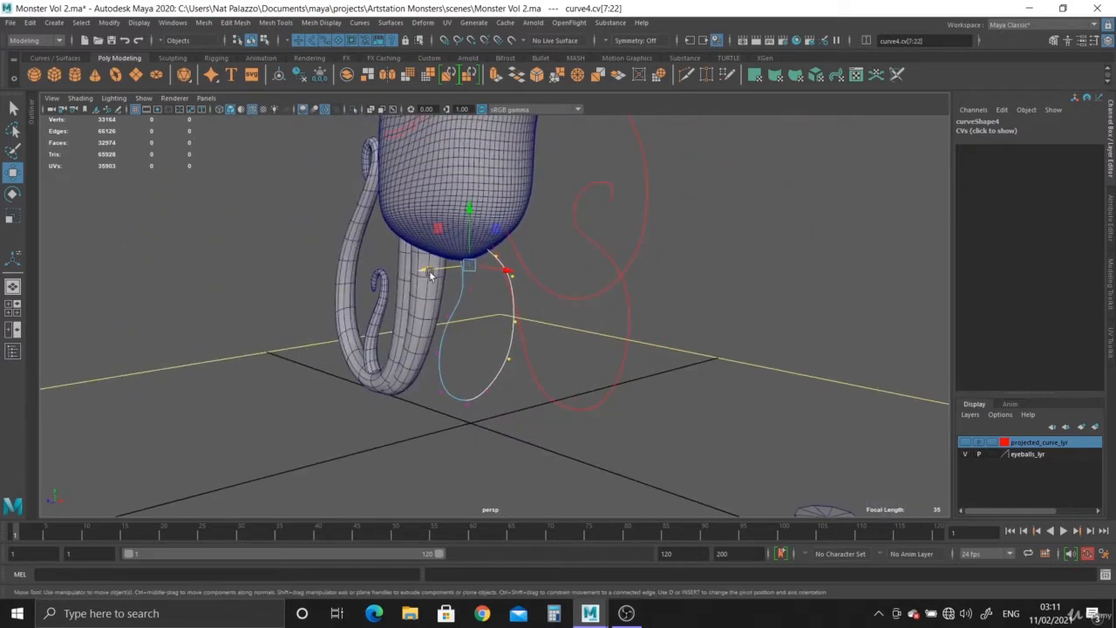
{"action": "mouse_move", "coordinate": [431, 272]}
{"action": "left_mouse_down"}
{"action": "mouse_move", "coordinate": [364, 274]}
{"action": "mouse_move", "coordinate": [650, 280]}
{"action": "left_mouse_up"}
{"action": "left_click_drag", "start_coordinate": [631, 323], "coordinate": [409, 403], "text": "alt"}
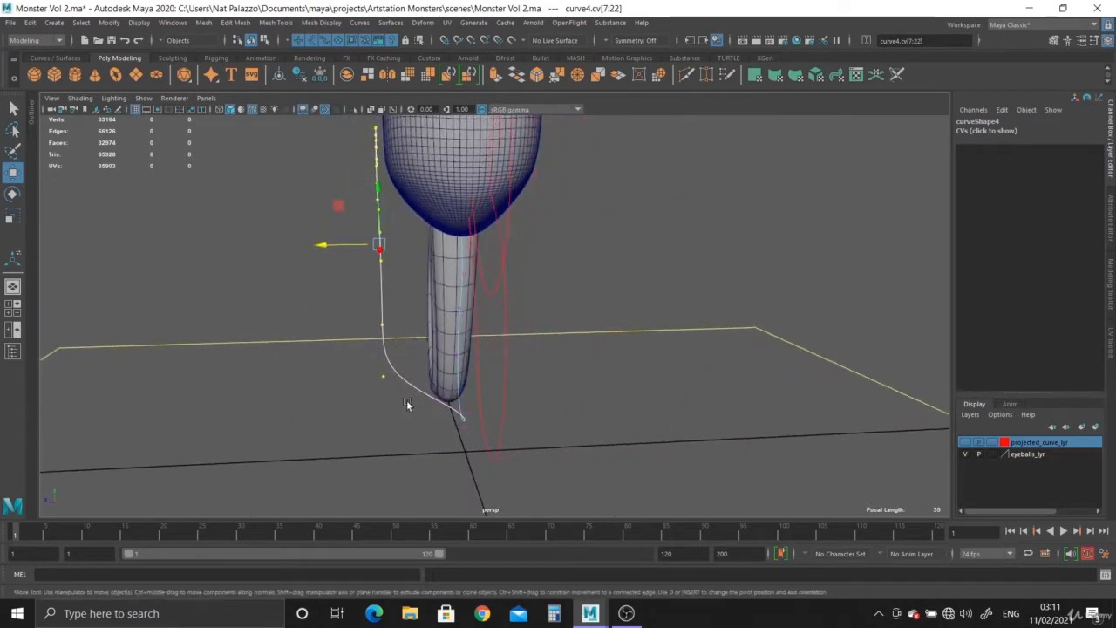
- Move control vertices 5 and 6 at the curve's lower bend forward along Z to soften the transition
{"action": "middle_click_drag", "start_coordinate": [409, 404], "coordinate": [412, 337], "text": "alt"}
{"action": "scroll", "coordinate": [529, 459], "scroll_direction": "up", "scroll_amount": 3}
{"action": "left_click_drag", "start_coordinate": [425, 345], "coordinate": [625, 385], "text": "alt"}
{"action": "left_click_drag", "start_coordinate": [548, 302], "coordinate": [608, 363]}
{"action": "scroll", "coordinate": [557, 326], "scroll_direction": "down", "scroll_amount": 3}
{"action": "left_click_drag", "start_coordinate": [556, 326], "coordinate": [559, 450]}
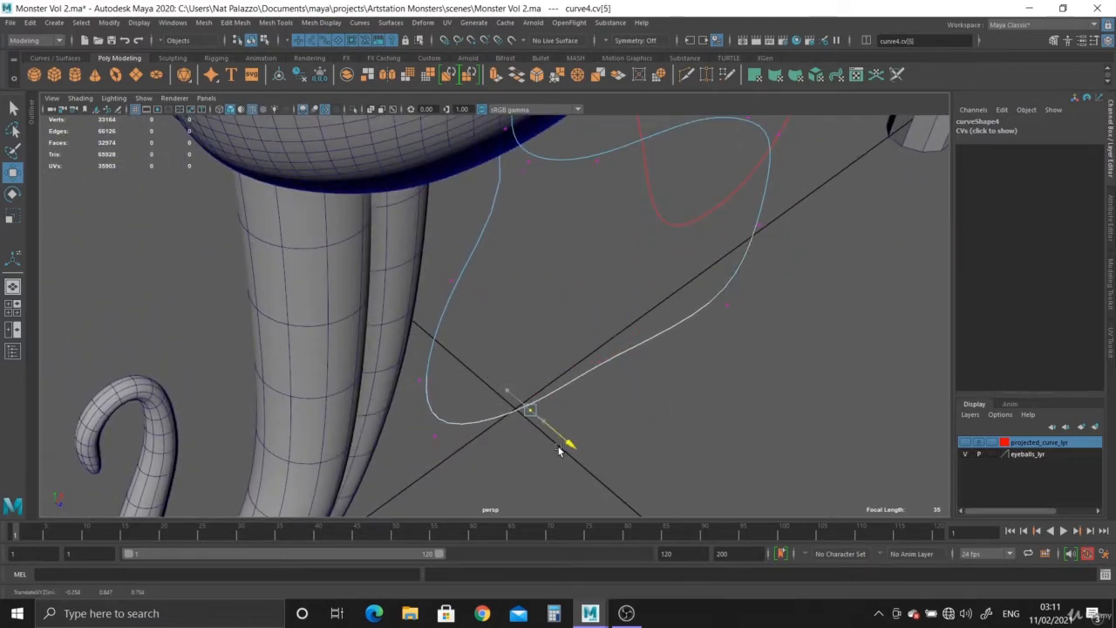
{"action": "left_click_drag", "start_coordinate": [579, 322], "coordinate": [665, 411]}
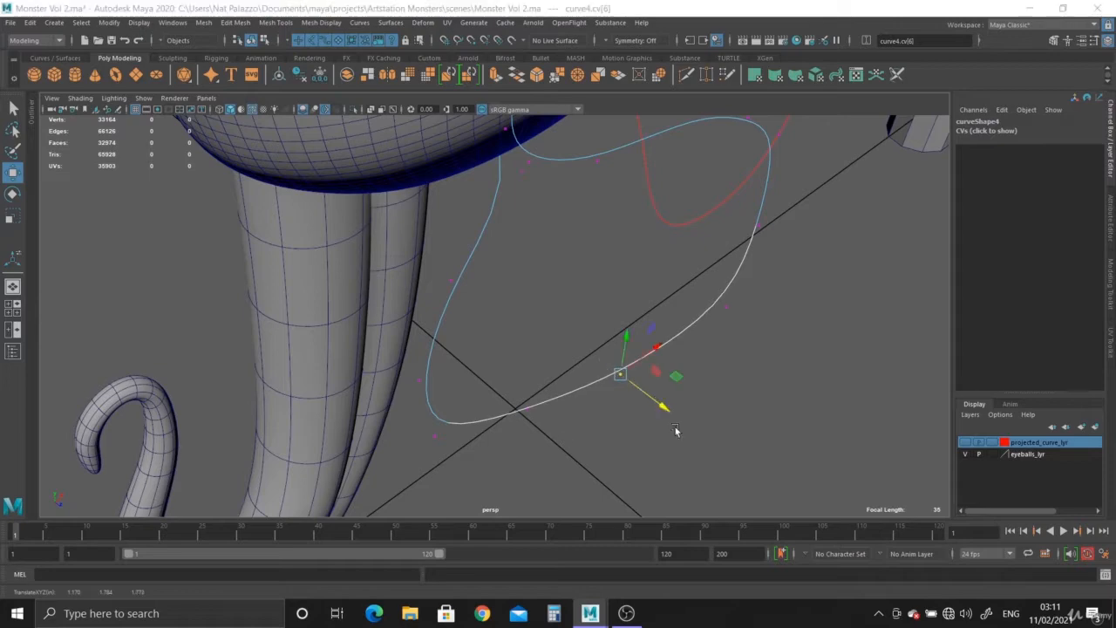
- In the side view, pull control vertices 6, 7 and 8 outward along Z to round the curve's front bend
{"action": "key", "text": "space"}
{"action": "key", "text": "space"}
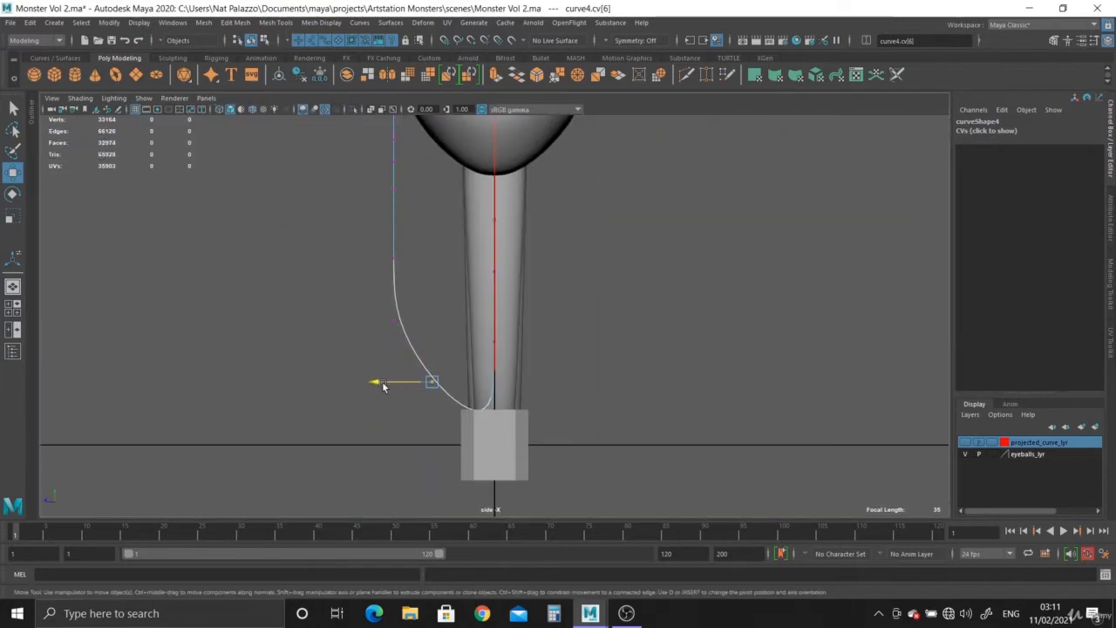
{"action": "left_click_drag", "start_coordinate": [383, 387], "coordinate": [371, 385]}
{"action": "left_click_drag", "start_coordinate": [366, 292], "coordinate": [346, 317]}
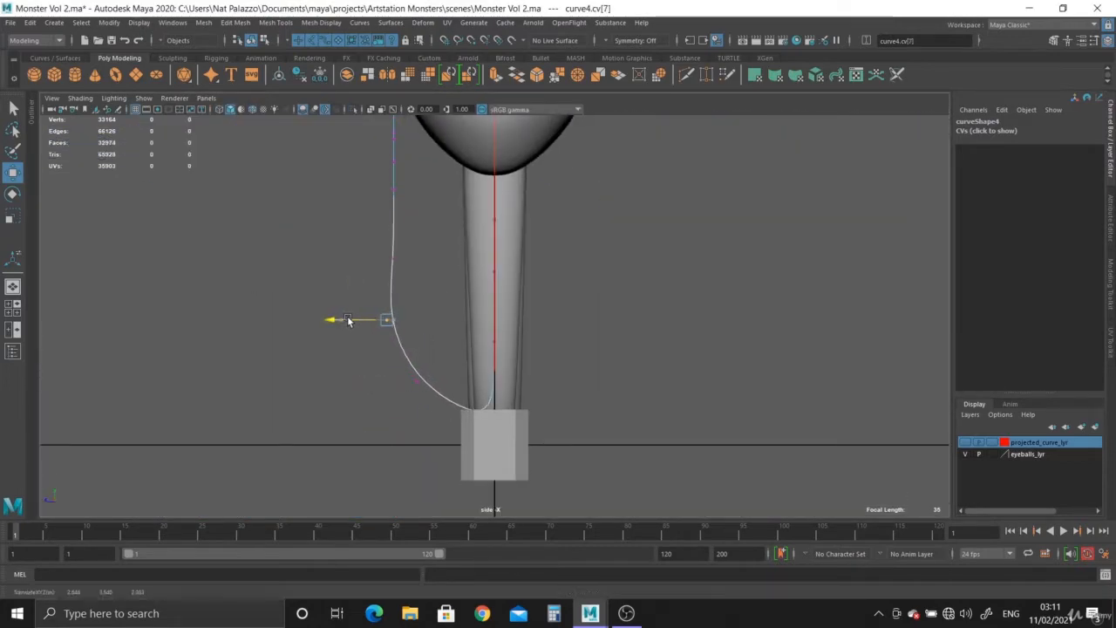
{"action": "left_click_drag", "start_coordinate": [399, 371], "coordinate": [356, 385]}
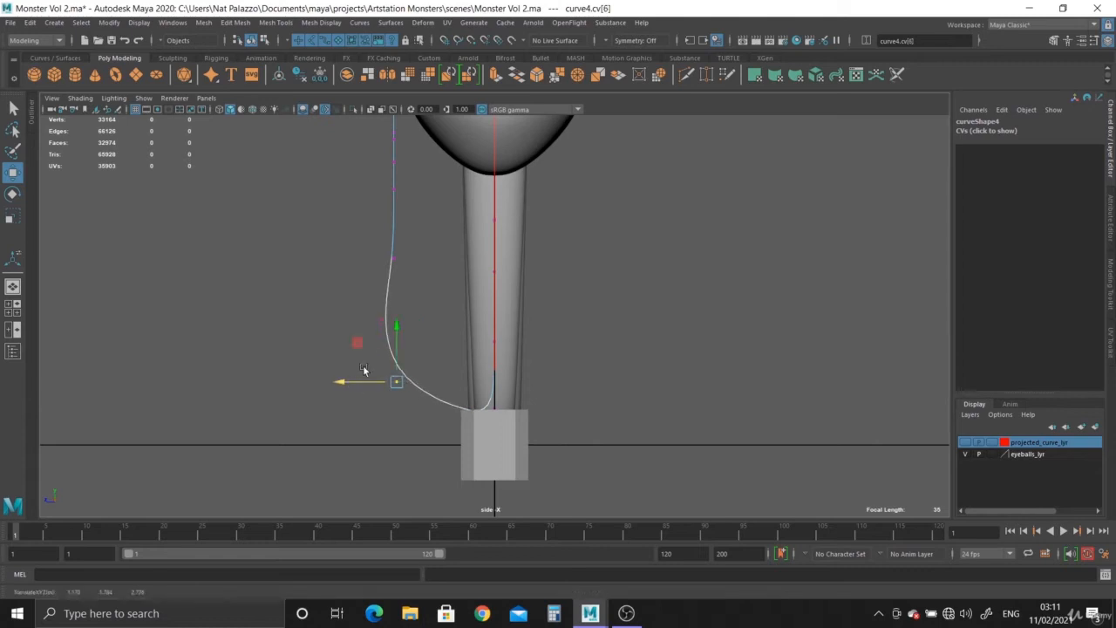
{"action": "left_click_drag", "start_coordinate": [373, 243], "coordinate": [415, 293]}
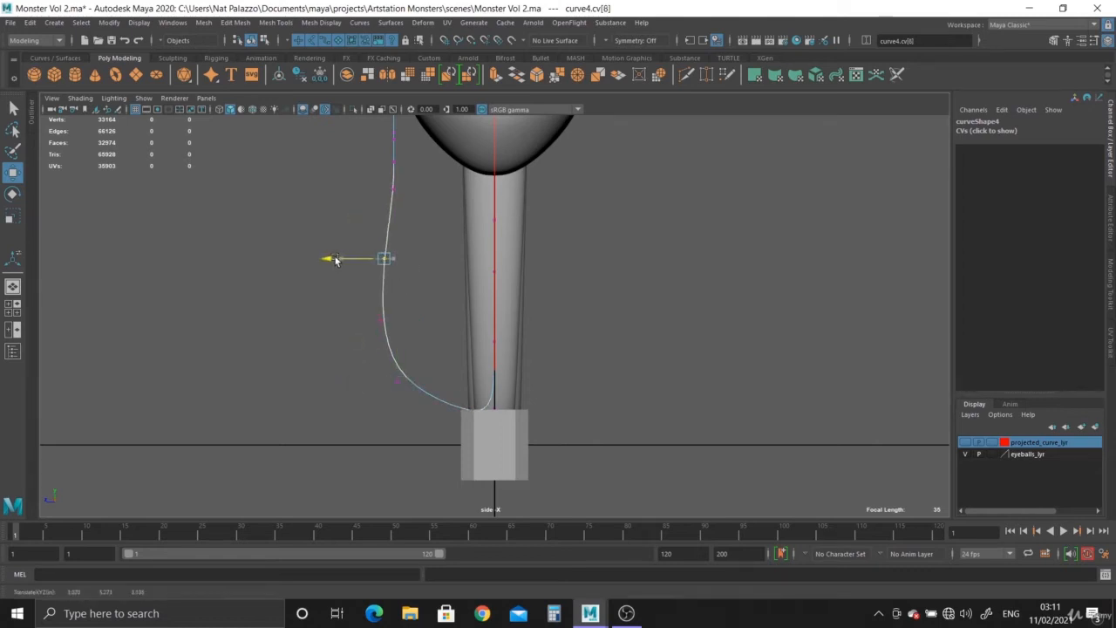
- Pull the bottom control vertices and vertices 6 and 7 farther from the body along Z, making a wider U-shaped bend
{"action": "left_click_drag", "start_coordinate": [445, 392], "coordinate": [383, 423]}
{"action": "left_click_drag", "start_coordinate": [341, 353], "coordinate": [328, 384]}
{"action": "left_click", "coordinate": [374, 320]}
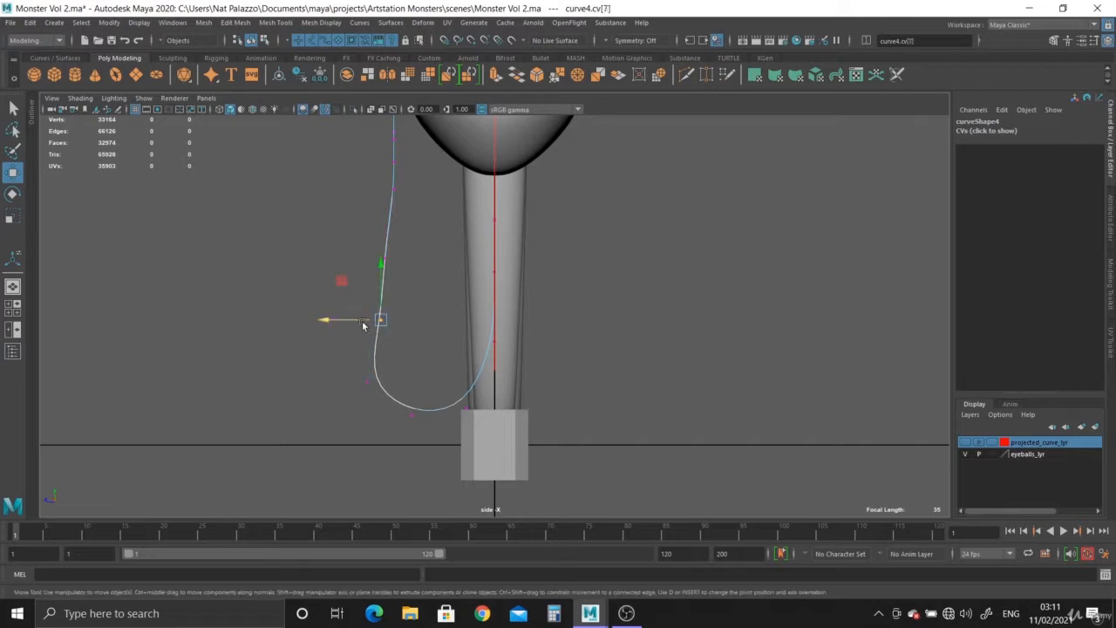
{"action": "left_click_drag", "start_coordinate": [345, 320], "coordinate": [337, 320]}
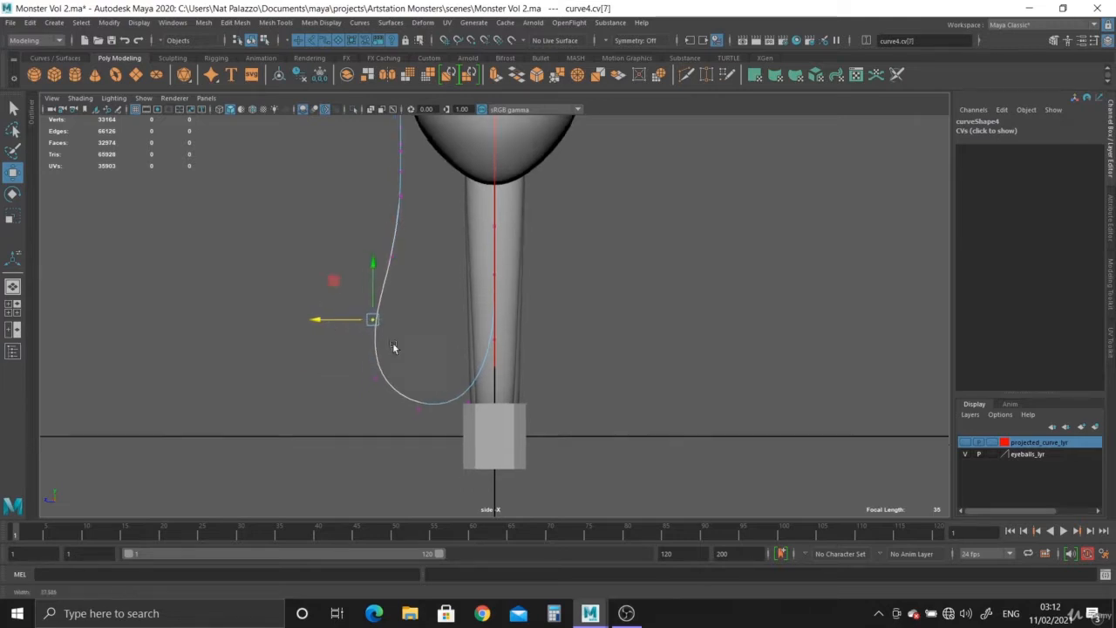
- Select control vertices 8 to 22, place the pivot at vertex 8, and rotate the upper curve toward the body
{"action": "middle_click_drag", "start_coordinate": [375, 321], "coordinate": [390, 445], "text": "alt"}
{"action": "right_click_drag", "start_coordinate": [391, 427], "coordinate": [442, 435], "text": "alt"}
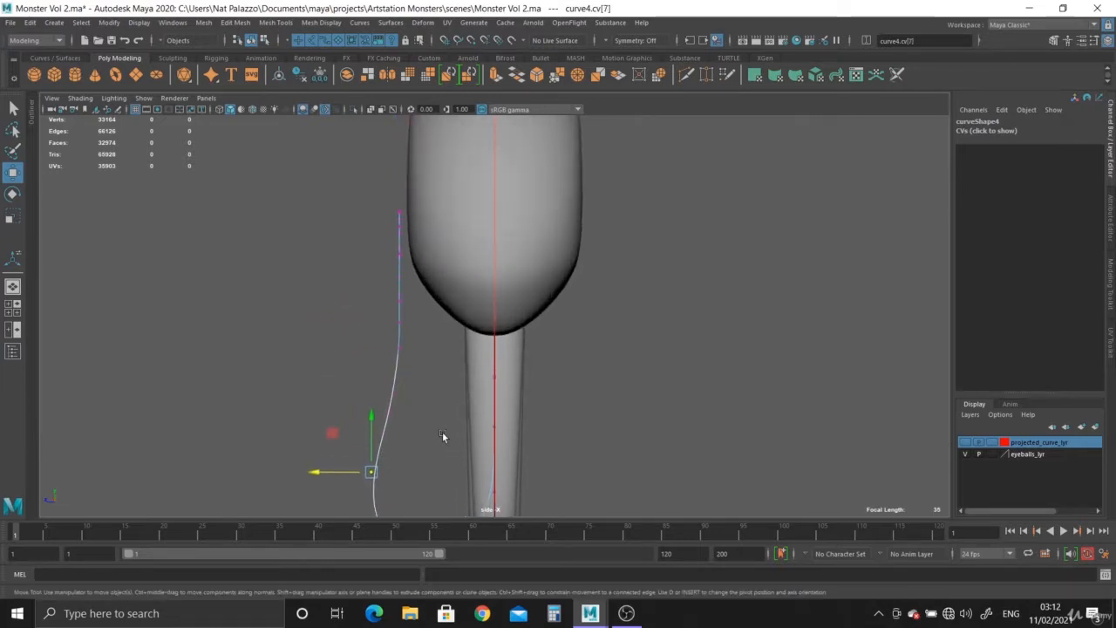
{"action": "key", "text": "space"}
{"action": "key", "text": "space"}
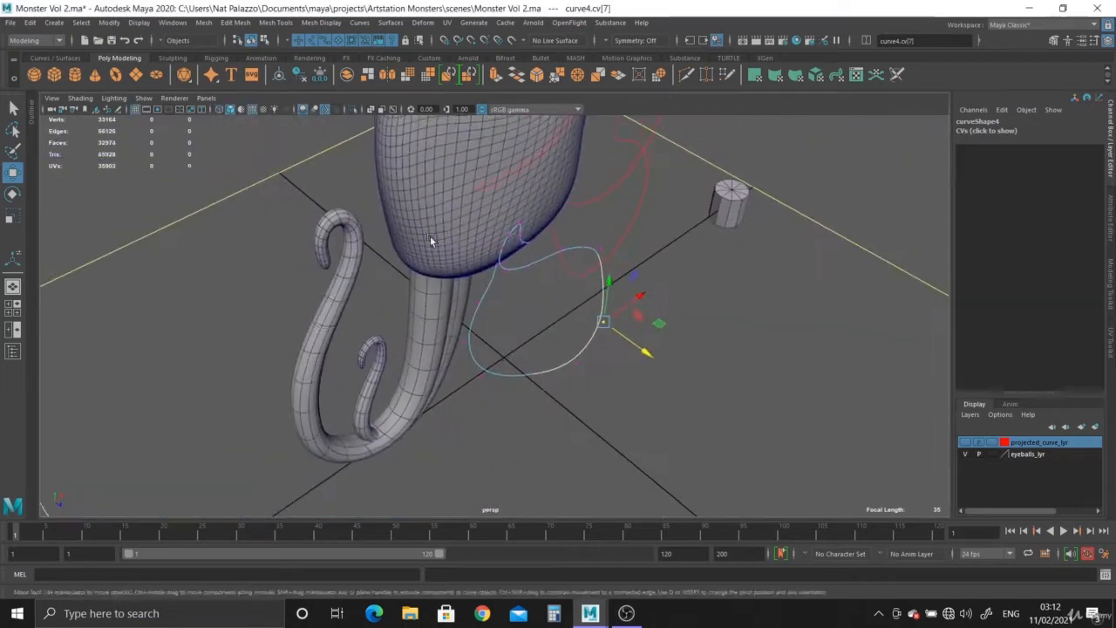
{"action": "left_click_drag", "start_coordinate": [430, 235], "coordinate": [583, 271], "text": "alt"}
{"action": "left_click_drag", "start_coordinate": [657, 305], "coordinate": [659, 306]}
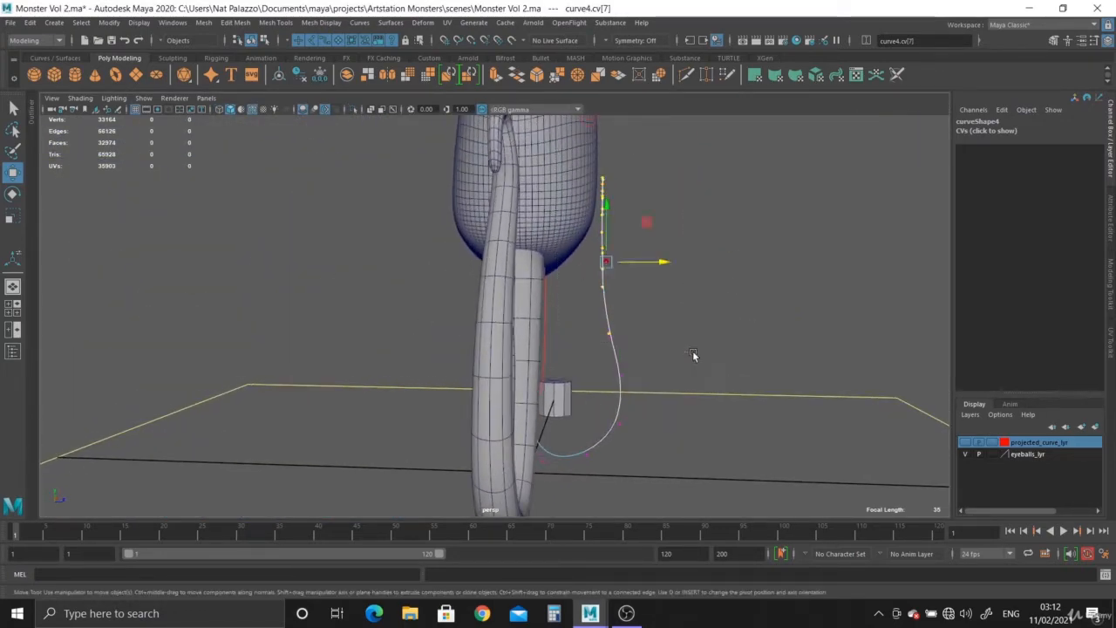
{"action": "left_click_drag", "start_coordinate": [692, 350], "coordinate": [665, 424], "text": "alt"}
{"action": "left_click", "coordinate": [596, 345]}
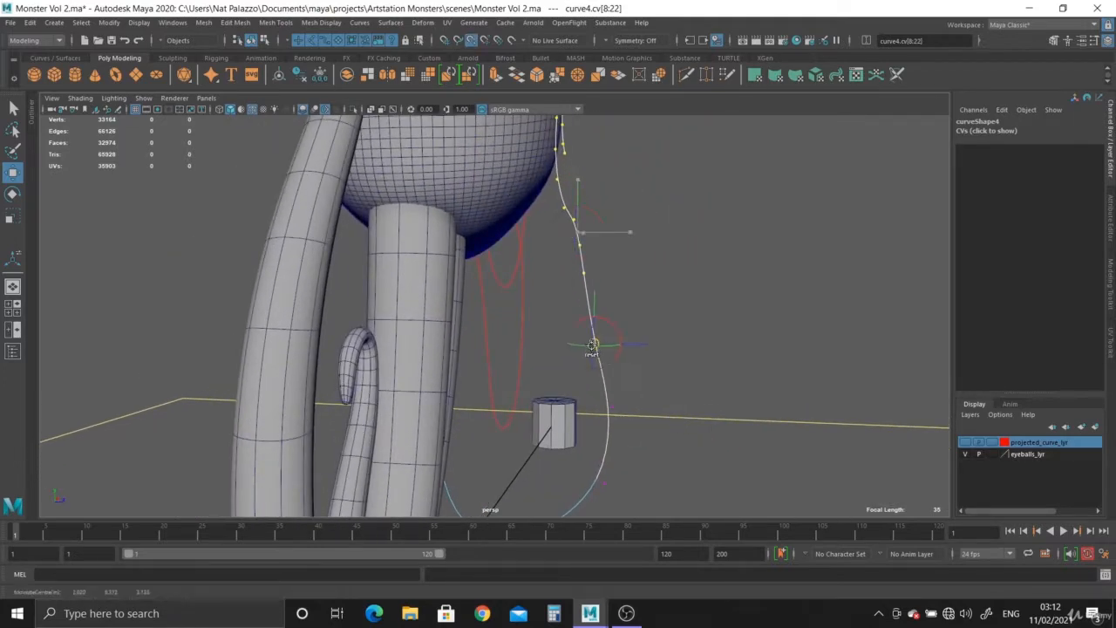
{"action": "mouse_move", "coordinate": [644, 374]}
{"action": "left_mouse_down", "text": "alt"}
{"action": "mouse_move", "coordinate": [571, 375]}
{"action": "mouse_move", "coordinate": [642, 381]}
{"action": "left_mouse_up", "text": "alt"}
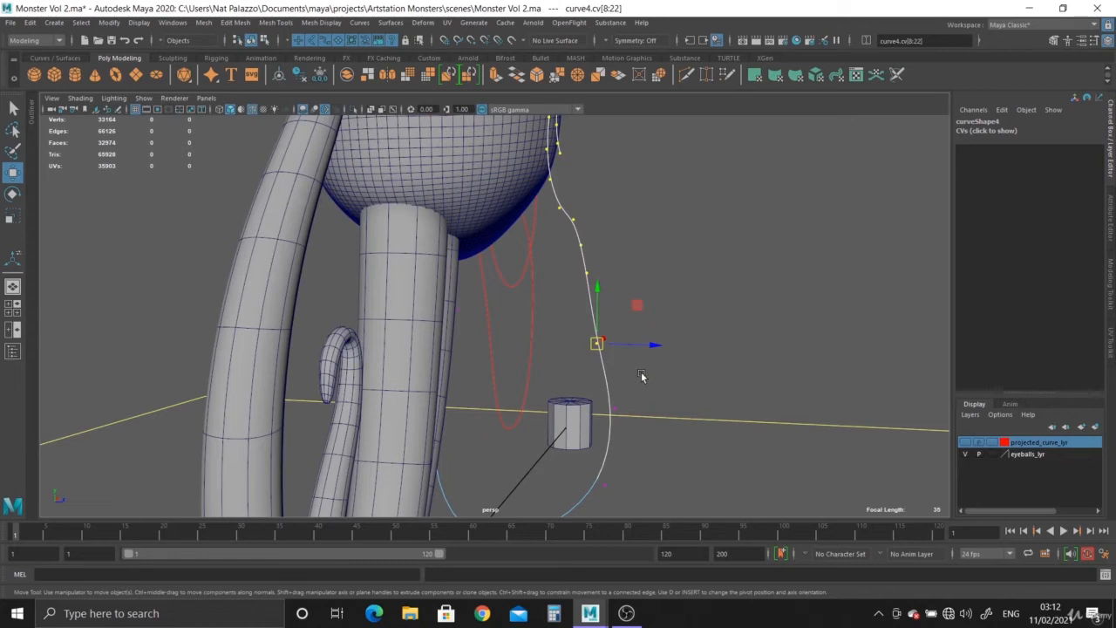
{"action": "key", "text": "e"}
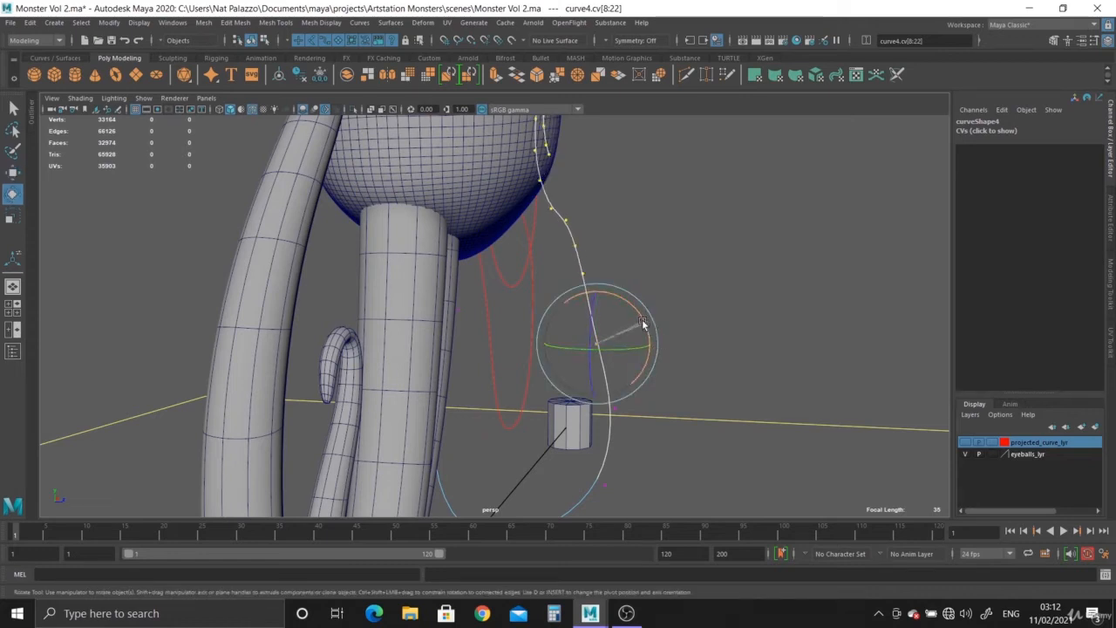
- Move control vertices 8 to 22 outward along Z and readjust their rotation
{"action": "key", "text": "w"}
{"action": "left_click_drag", "start_coordinate": [653, 348], "coordinate": [668, 375]}
{"action": "key", "text": "e"}
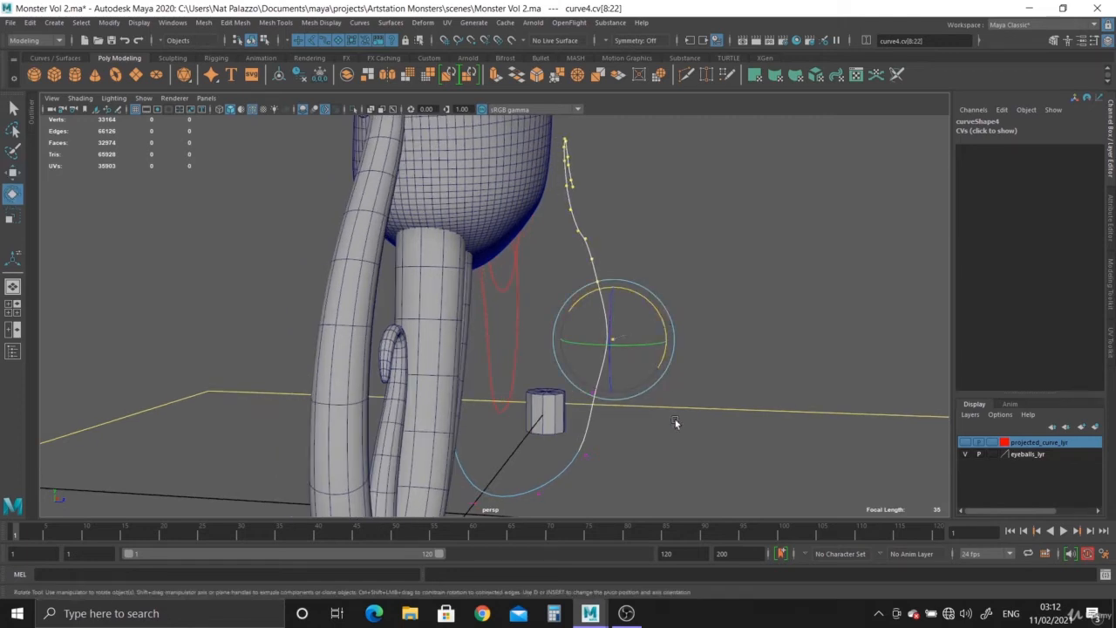
- Reposition the control vertices just below the rotated section along Z in perspective, including vertex 6
{"action": "key", "text": "w"}
{"action": "left_click_drag", "start_coordinate": [616, 414], "coordinate": [670, 407]}
{"action": "left_click_drag", "start_coordinate": [568, 434], "coordinate": [424, 436]}
- In the side view, move control vertex 5 outward along Z, and shift vertices 4 to 6 slightly outward together
{"action": "key", "text": "space"}
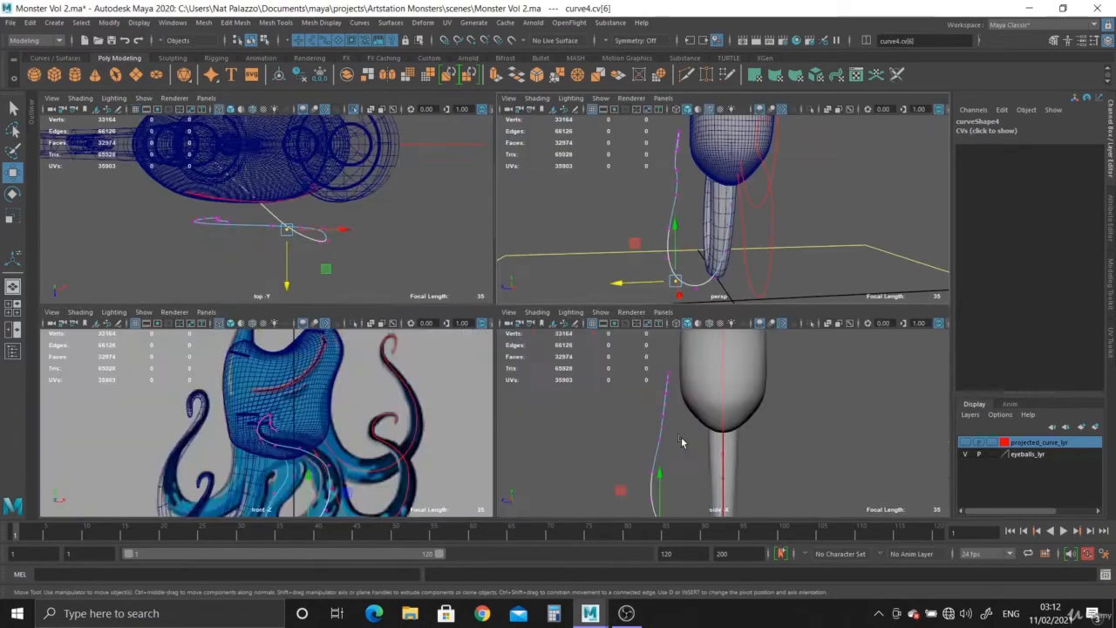
{"action": "key", "text": "space"}
{"action": "scroll", "coordinate": [588, 326], "scroll_direction": "up", "scroll_amount": 2}
{"action": "middle_click_drag", "start_coordinate": [418, 413], "coordinate": [514, 414], "text": "alt"}
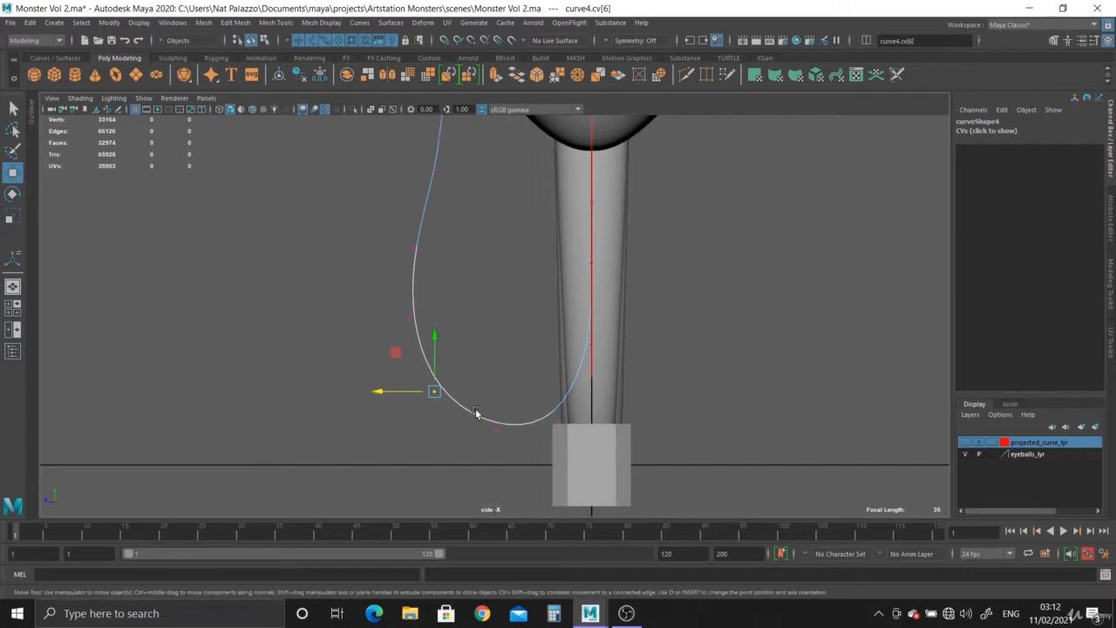
{"action": "left_click_drag", "start_coordinate": [462, 435], "coordinate": [444, 430]}
{"action": "middle_click_drag", "start_coordinate": [440, 390], "coordinate": [499, 462], "text": "alt"}
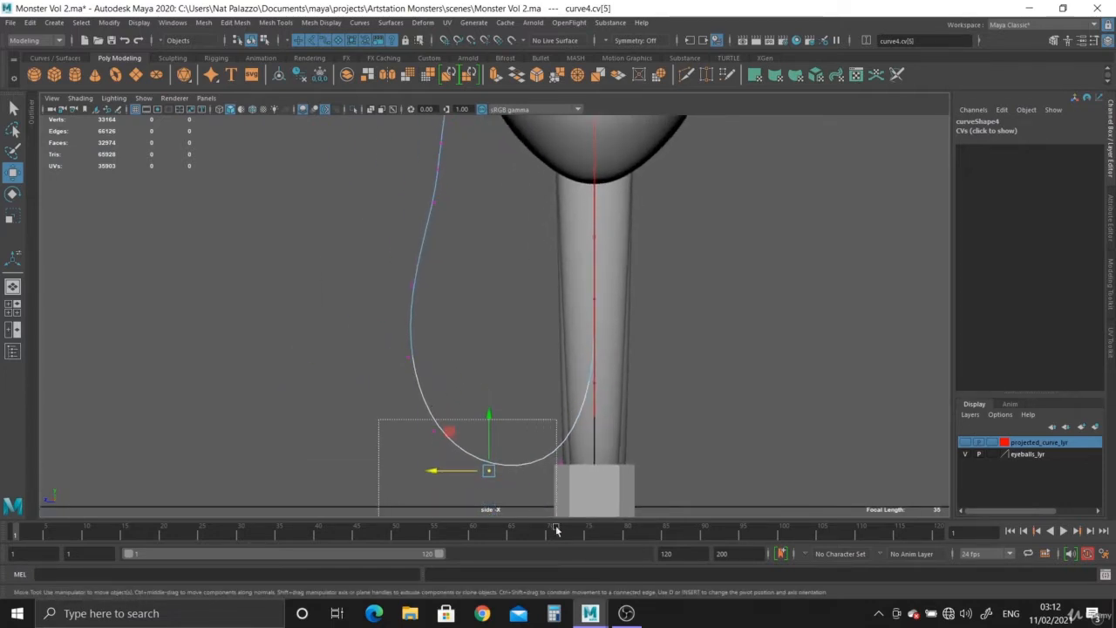
{"action": "left_click_drag", "start_coordinate": [556, 530], "coordinate": [556, 528]}
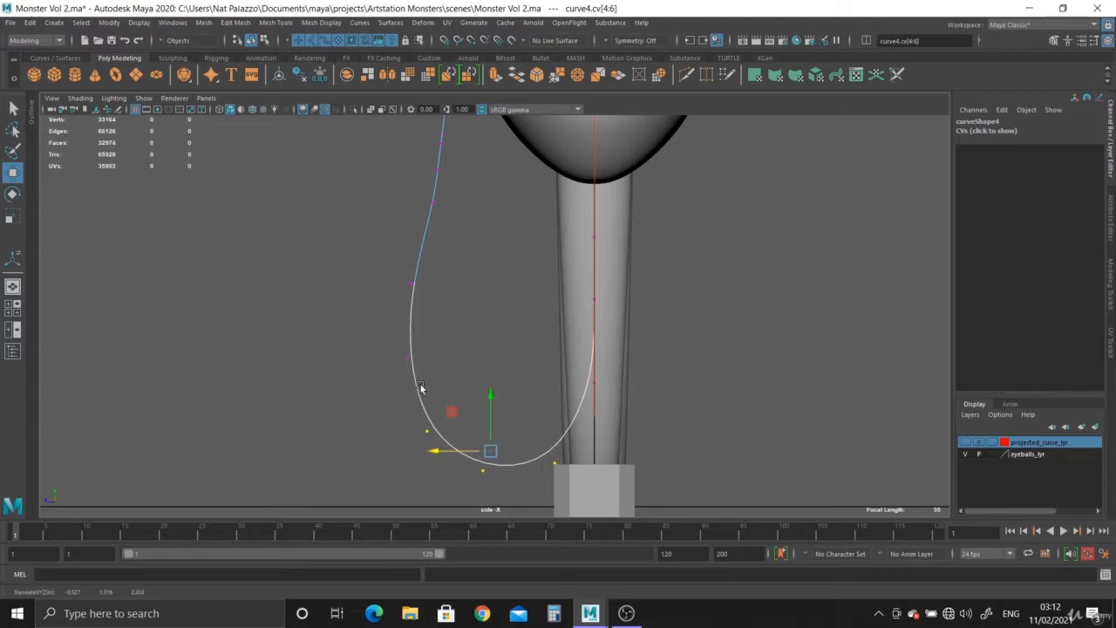
- Move control vertex 8 slightly toward the body along Z to smooth the curve above the bend
{"action": "middle_click_drag", "start_coordinate": [420, 388], "coordinate": [459, 506], "text": "alt"}
{"action": "right_click_drag", "start_coordinate": [459, 505], "coordinate": [376, 227], "text": "alt"}
{"action": "left_click_drag", "start_coordinate": [454, 327], "coordinate": [454, 328]}
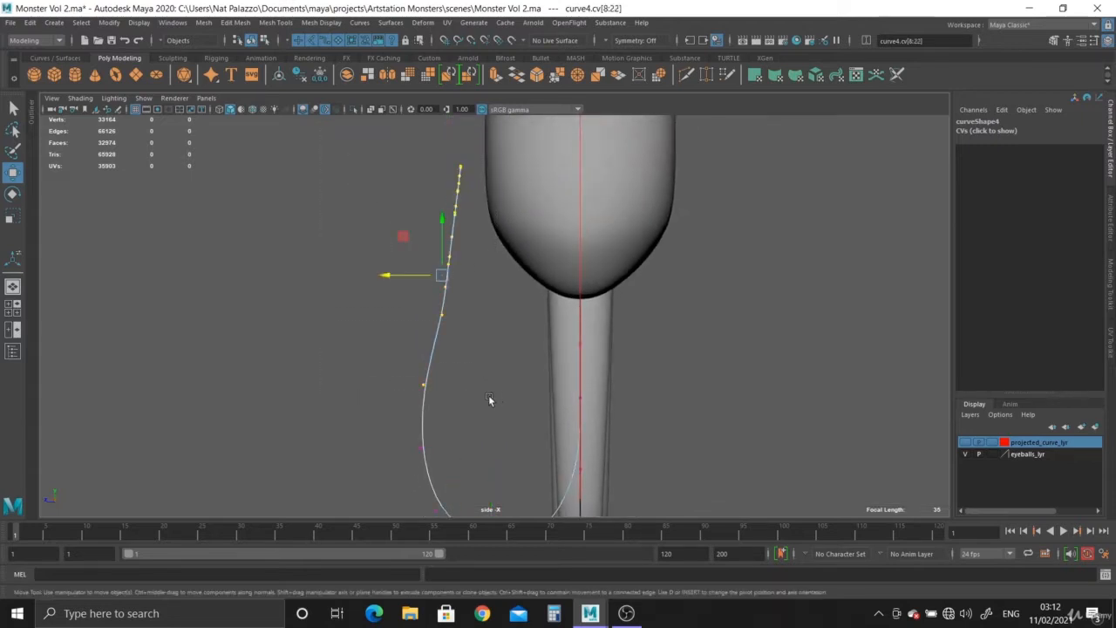
{"action": "left_click_drag", "start_coordinate": [453, 402], "coordinate": [453, 401]}
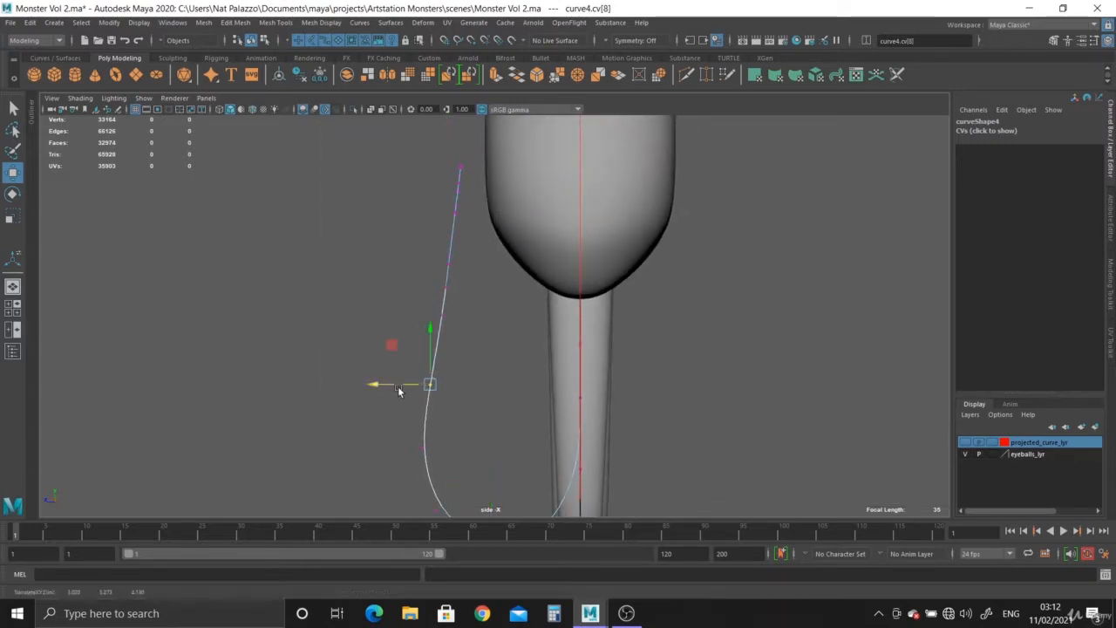
- In the top view, select the curve's control vertices 6 to 22 and rotate them around Y so the curled tip swings toward the body
{"action": "key", "text": "space"}
{"action": "key", "text": "space"}
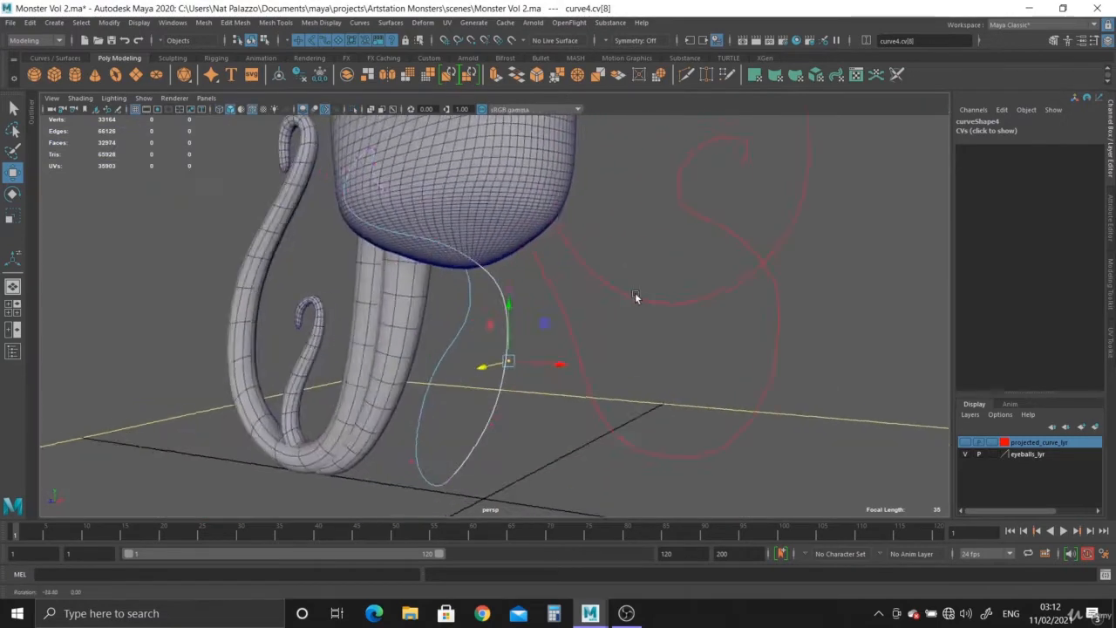
{"action": "left_click_drag", "start_coordinate": [634, 296], "coordinate": [540, 334], "text": "alt"}
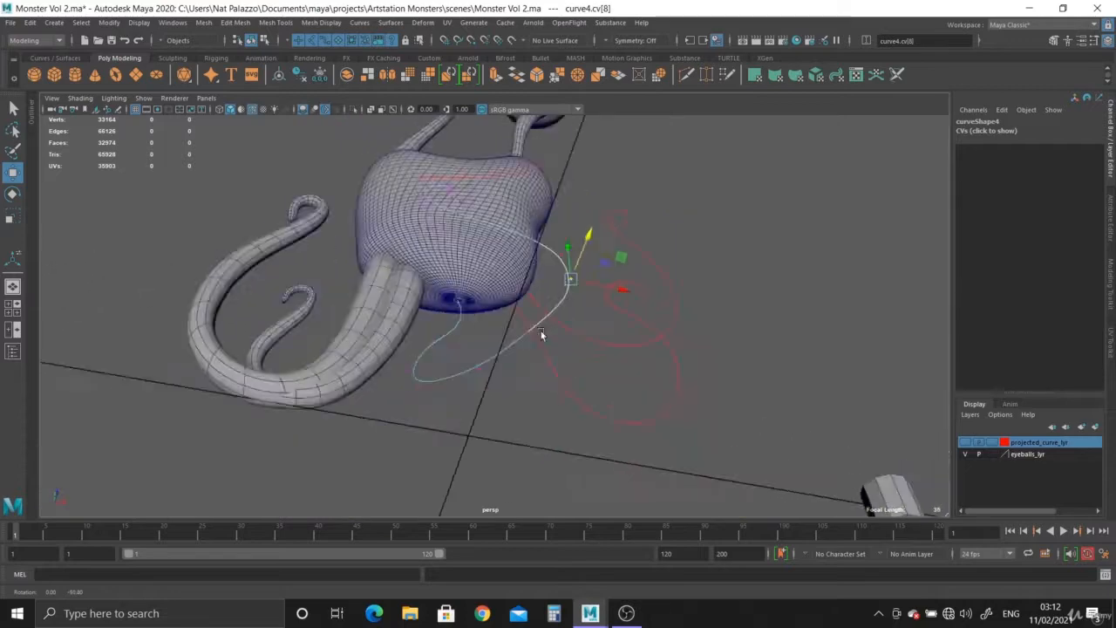
{"action": "key", "text": "space"}
{"action": "key", "text": "space"}
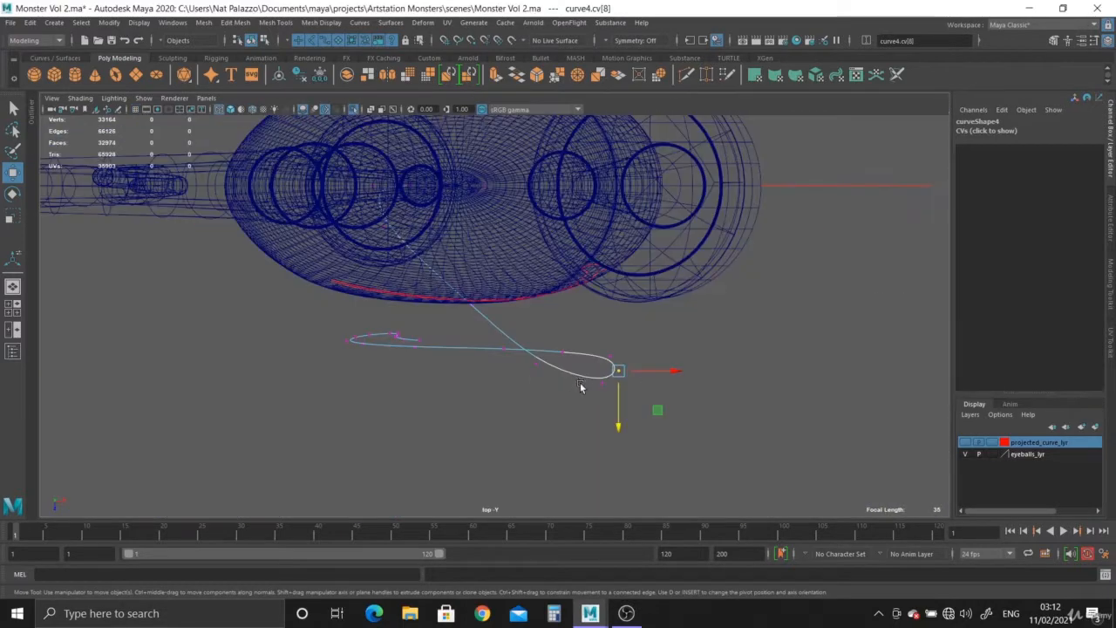
{"action": "left_click_drag", "start_coordinate": [353, 327], "coordinate": [755, 471]}
{"action": "left_click_drag", "start_coordinate": [488, 429], "coordinate": [510, 387]}
{"action": "key", "text": "e"}
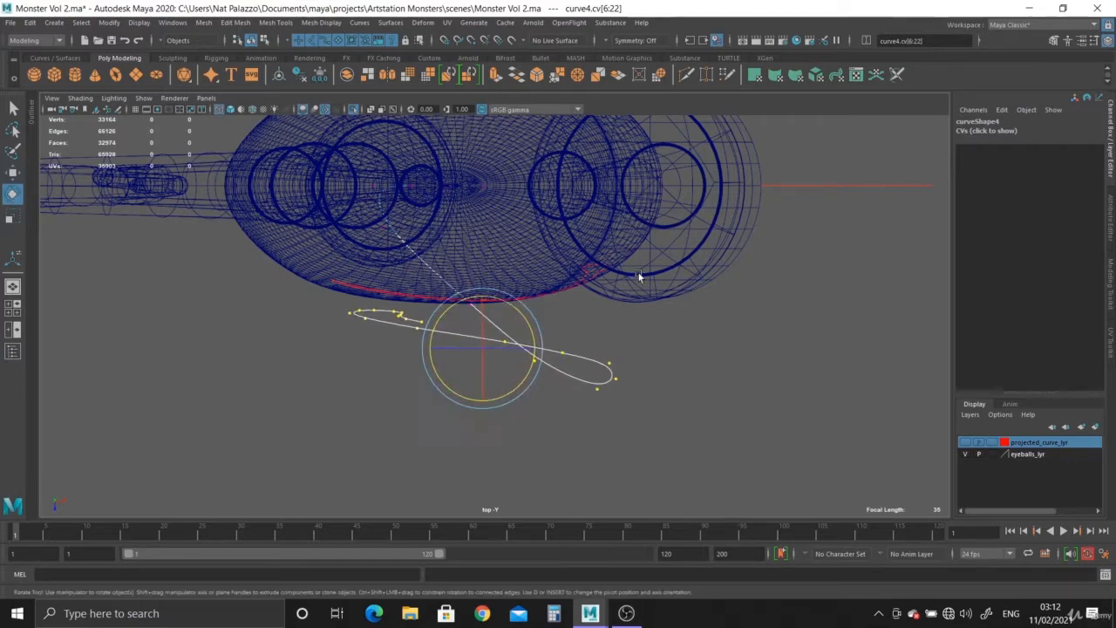
- In perspective, tilt control vertices 6 to 22 around X so the upper tip leans away from the body
{"action": "key", "text": "space"}
{"action": "key", "text": "space"}
{"action": "left_click_drag", "start_coordinate": [612, 345], "coordinate": [665, 380], "text": "alt"}
{"action": "left_click_drag", "start_coordinate": [580, 331], "coordinate": [441, 373], "text": "alt"}
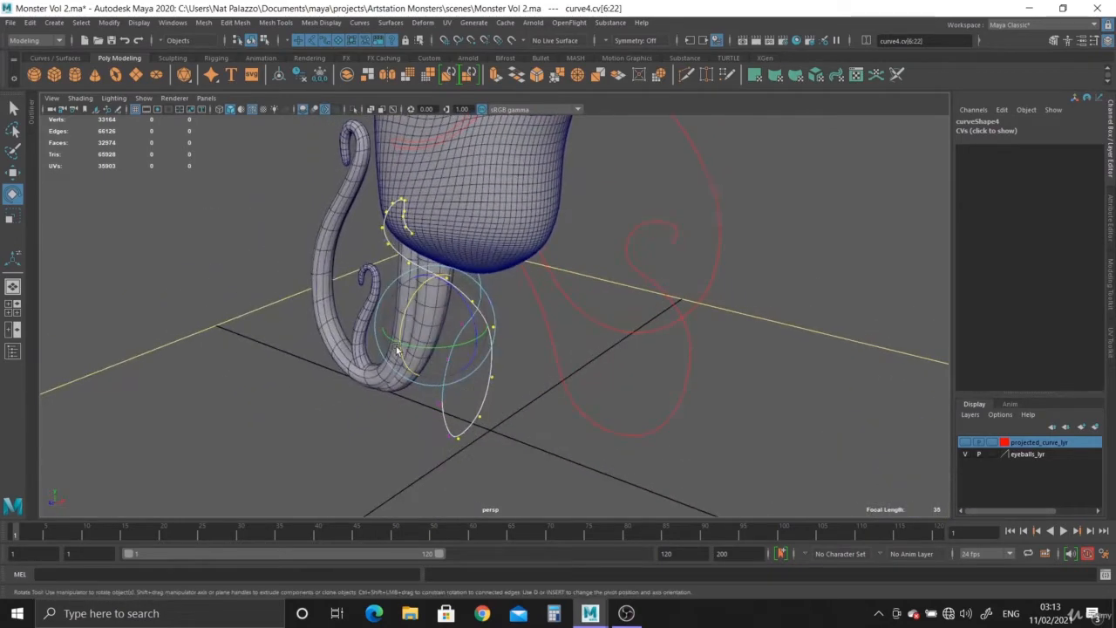
{"action": "key", "text": "space"}
{"action": "key", "text": "space"}
- In the top view, shift control vertices 6 to 22 slightly toward the body along Z
{"action": "scroll", "coordinate": [353, 279], "scroll_direction": "up", "scroll_amount": 2}
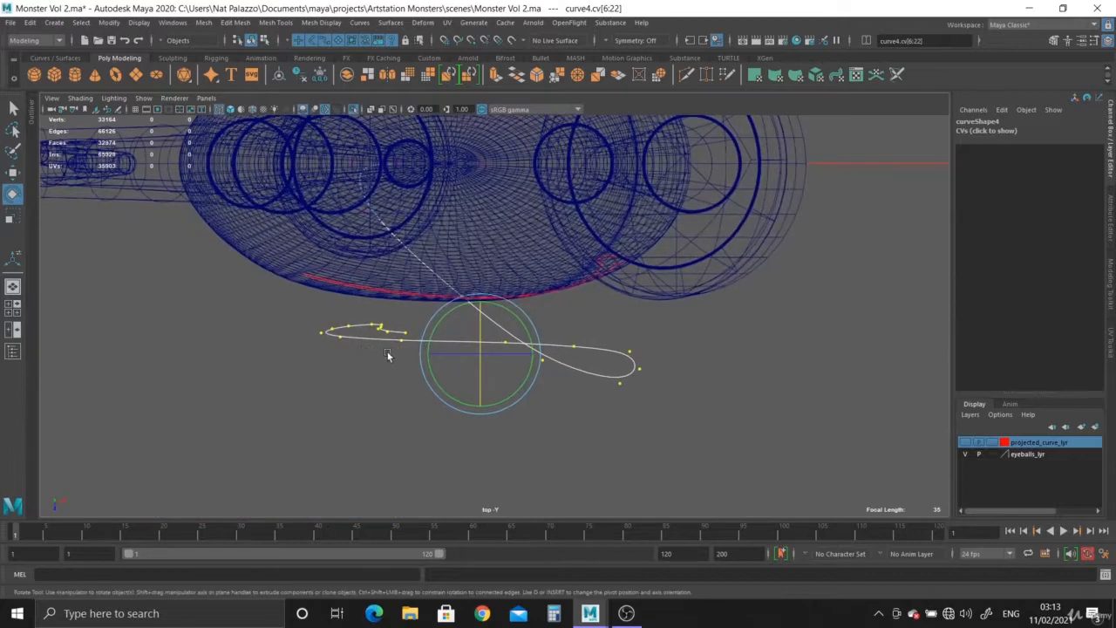
{"action": "scroll", "coordinate": [419, 394], "scroll_direction": "up", "scroll_amount": 2}
{"action": "key", "text": "w"}
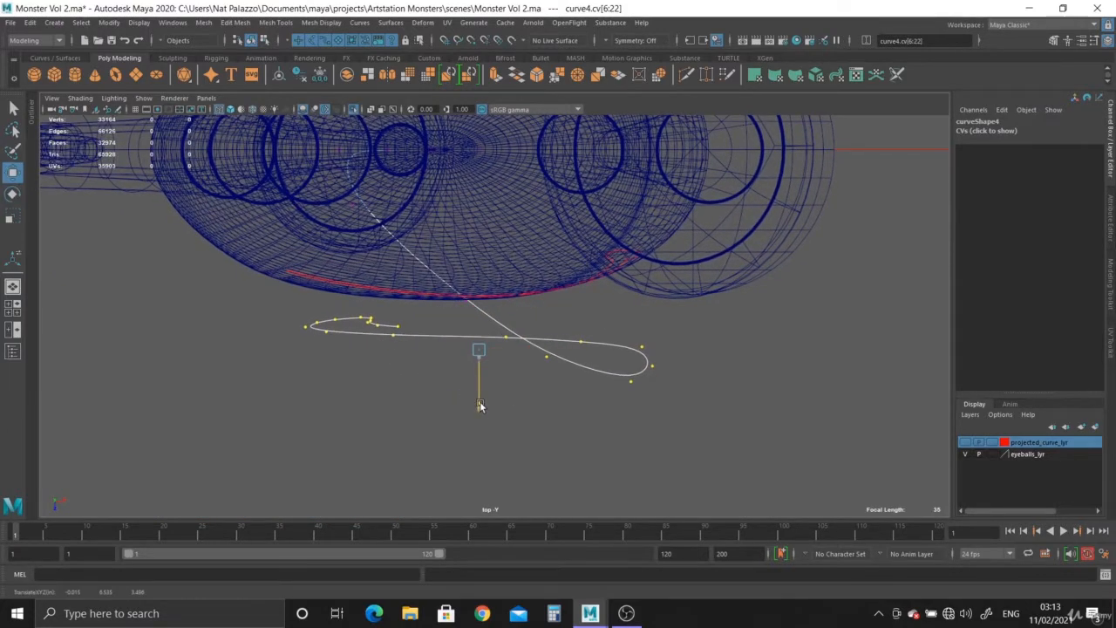
{"action": "key", "text": "space"}
{"action": "key", "text": "space"}
{"action": "left_click_drag", "start_coordinate": [756, 257], "coordinate": [553, 384], "text": "alt"}
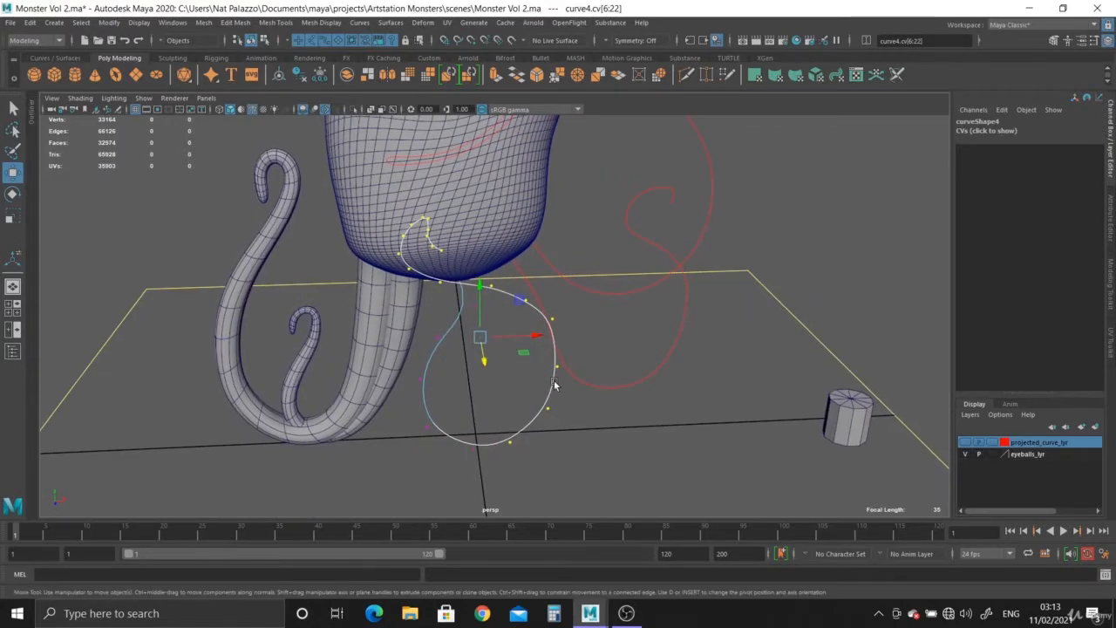
- Return the curve to object mode, then duplicate the spare cylinder and move the copy along X to 10.896
{"action": "right_click", "coordinate": [554, 384]}
{"action": "left_click", "coordinate": [610, 313]}
{"action": "left_click", "coordinate": [701, 463]}
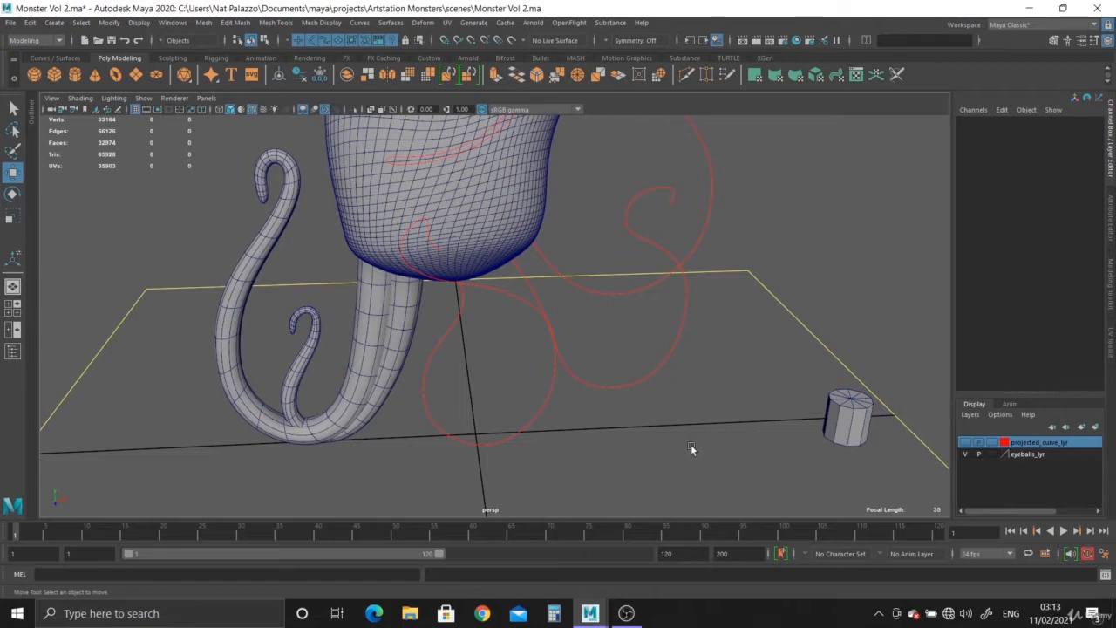
{"action": "left_click_drag", "start_coordinate": [690, 448], "coordinate": [454, 428], "text": "alt"}
{"action": "left_click", "coordinate": [453, 428]}
{"action": "left_click_drag", "start_coordinate": [636, 475], "coordinate": [683, 437], "text": "alt"}
{"action": "left_click", "coordinate": [804, 401]}
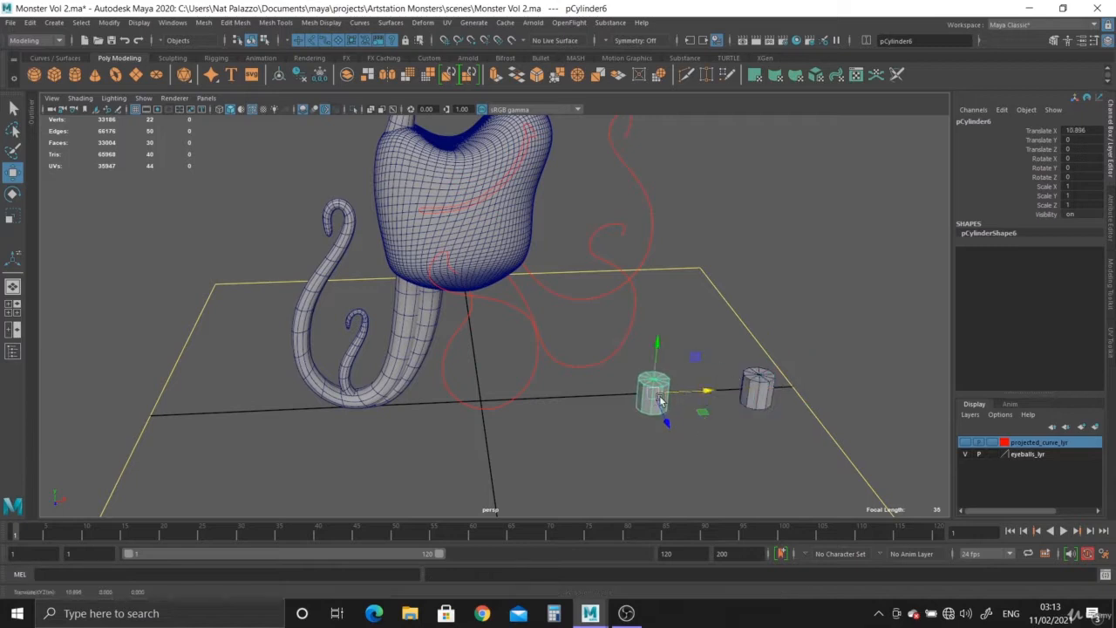
- Isolate the duplicated cylinder together with the central tentacle curve in the perspective view
{"action": "left_click", "coordinate": [516, 397]}
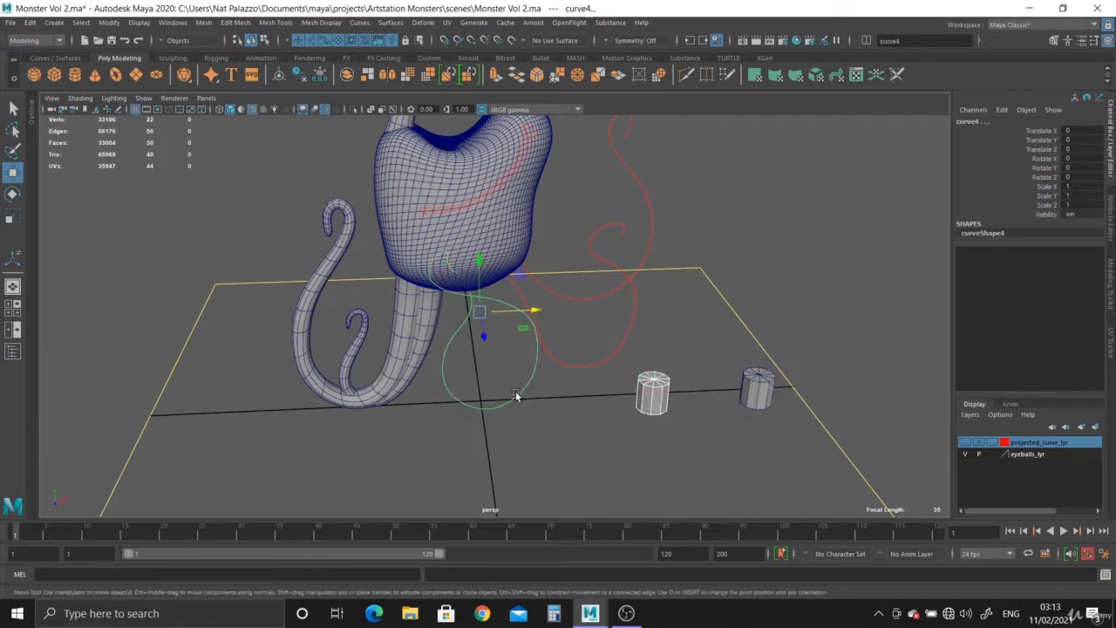
{"action": "left_click", "coordinate": [353, 109]}
{"action": "left_click_drag", "start_coordinate": [488, 348], "coordinate": [610, 383], "text": "alt"}
- Move the duplicated cylinder's pivot to the center of its bottom face
{"action": "left_click", "coordinate": [689, 432]}
{"action": "middle_click_drag", "start_coordinate": [689, 431], "coordinate": [568, 468], "text": "alt"}
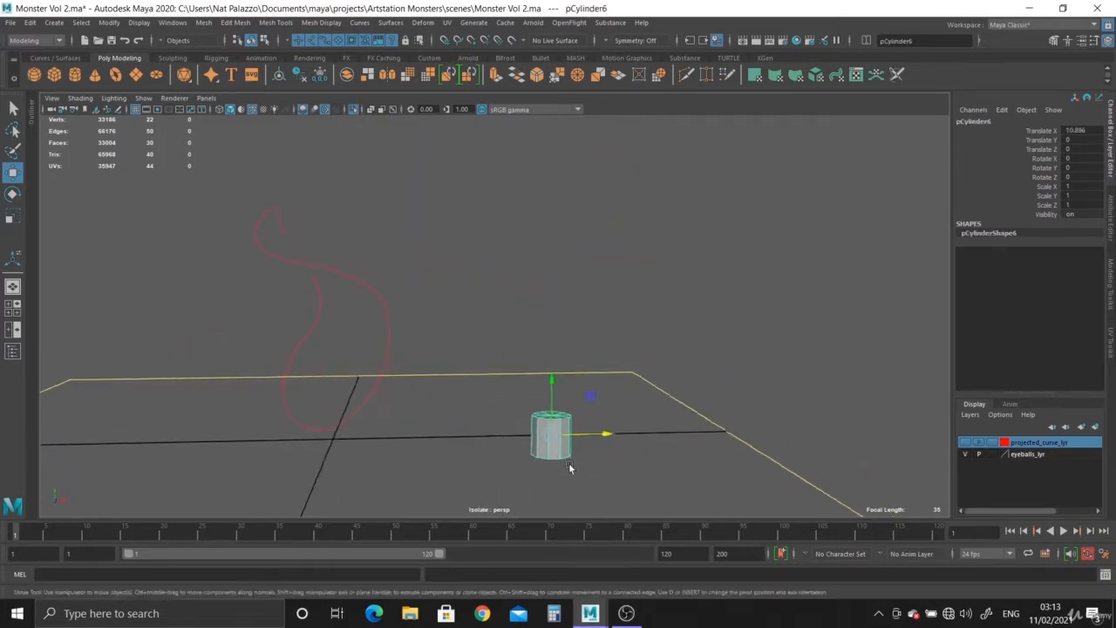
{"action": "left_click_drag", "start_coordinate": [569, 468], "coordinate": [575, 413], "text": "alt"}
{"action": "right_click_drag", "start_coordinate": [576, 413], "coordinate": [642, 471], "text": "alt"}
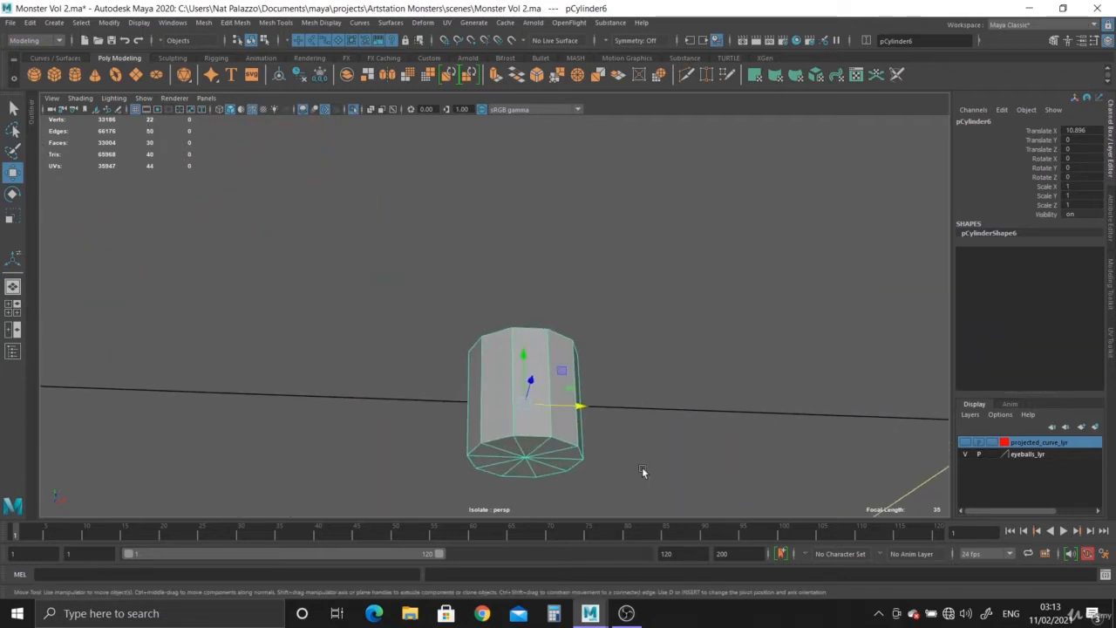
{"action": "key", "text": "d"}
{"action": "left_click", "coordinate": [526, 457]}
{"action": "key", "text": "d"}
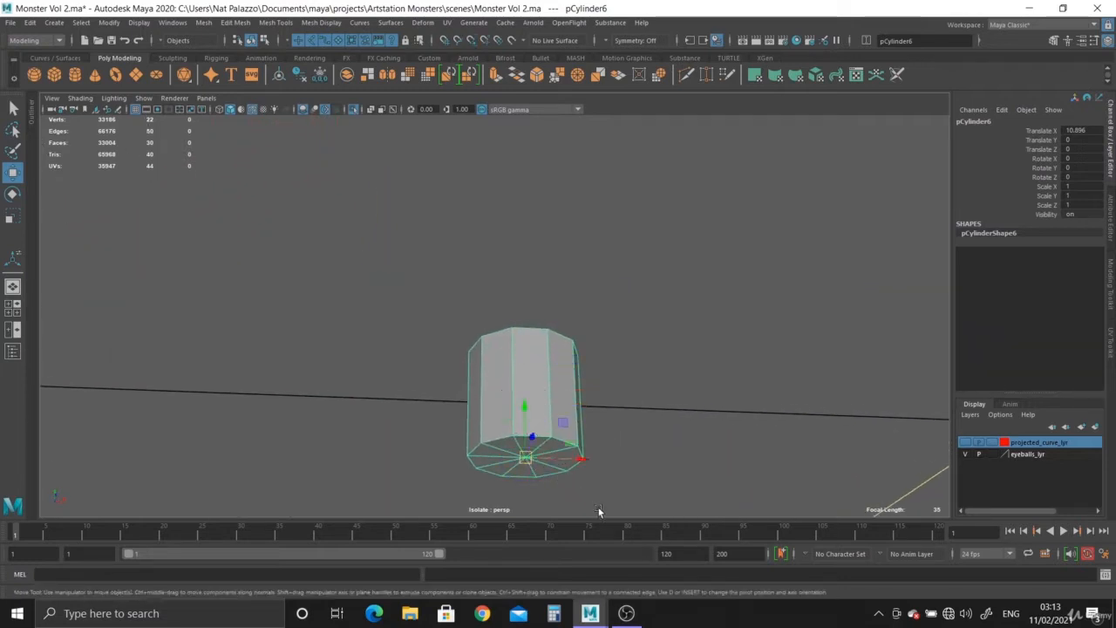
- Snap the cylinder onto the central curve and slide it to the curve's upper starting end
{"action": "right_click_drag", "start_coordinate": [598, 511], "coordinate": [460, 404], "text": "alt"}
{"action": "left_click_drag", "start_coordinate": [460, 404], "coordinate": [436, 378], "text": "alt"}
{"action": "right_click_drag", "start_coordinate": [436, 378], "coordinate": [277, 309], "text": "alt"}
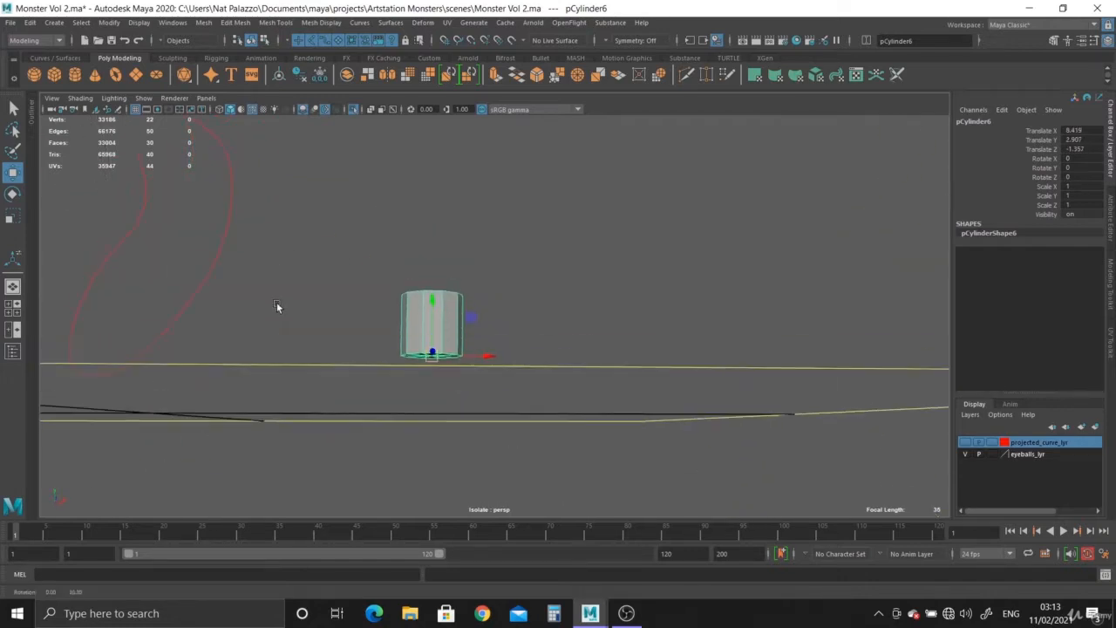
{"action": "middle_click_drag", "start_coordinate": [276, 308], "coordinate": [446, 446], "text": "alt"}
{"action": "key", "text": "c"}
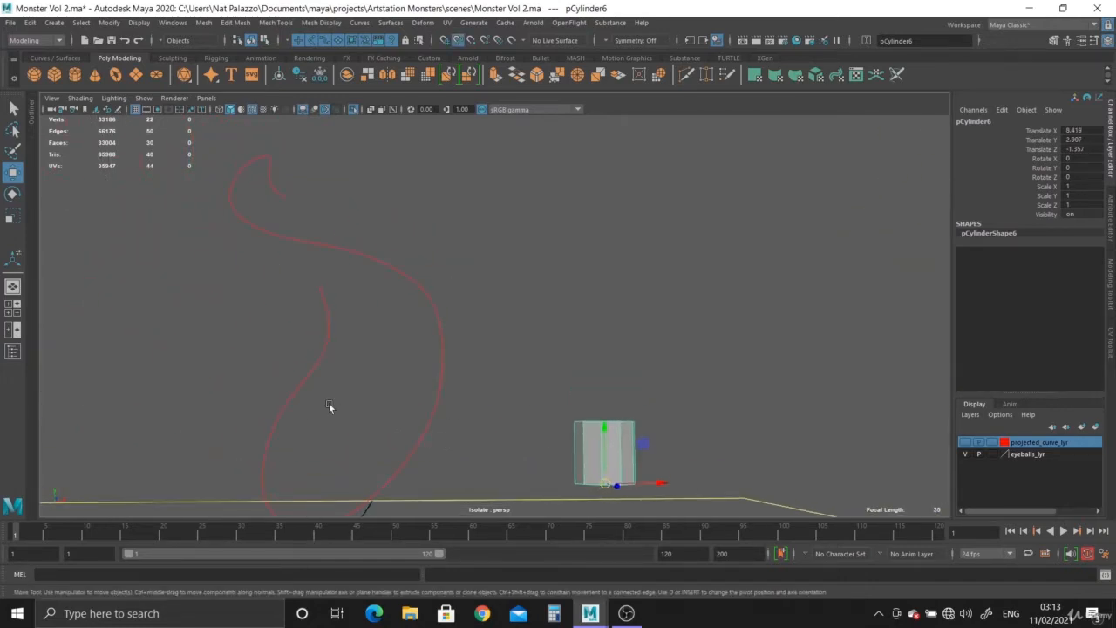
{"action": "middle_click_drag", "start_coordinate": [290, 393], "coordinate": [313, 277]}
- In the top view, move the central curve's control vertex 5 slightly along negative X and toward the body
{"action": "left_click_drag", "start_coordinate": [294, 366], "coordinate": [591, 445], "text": "alt"}
{"action": "left_click", "coordinate": [589, 390]}
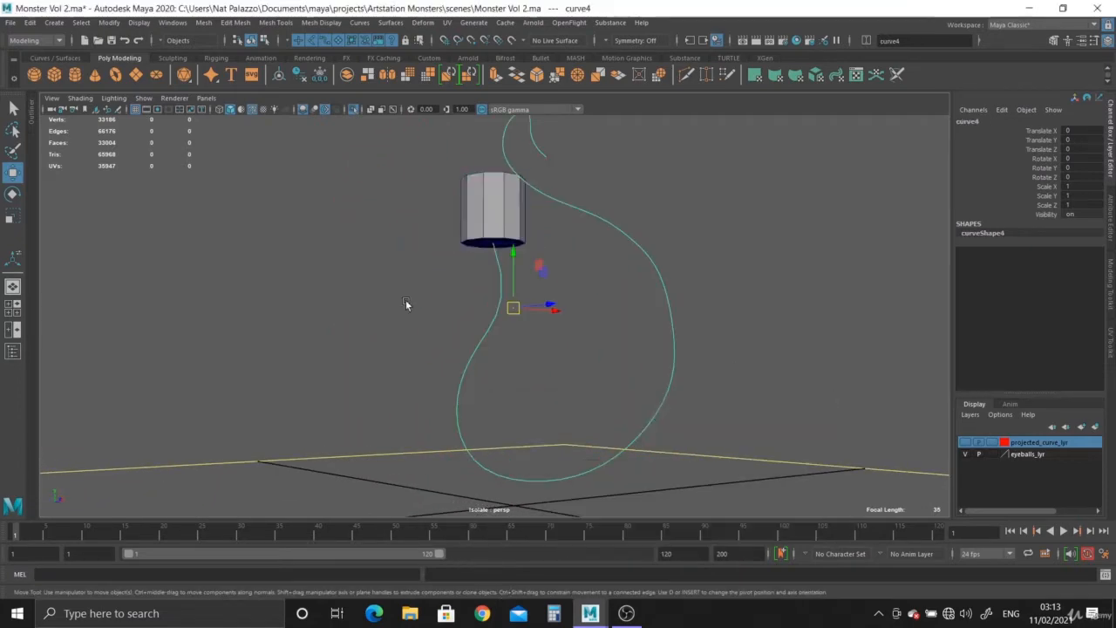
{"action": "key", "text": "space"}
{"action": "key", "text": "space"}
{"action": "middle_click_drag", "start_coordinate": [406, 369], "coordinate": [440, 431], "text": "alt"}
{"action": "right_click_drag", "start_coordinate": [495, 394], "coordinate": [448, 337]}
{"action": "scroll", "coordinate": [532, 456], "scroll_direction": "up", "scroll_amount": 2}
{"action": "left_click", "coordinate": [455, 376]}
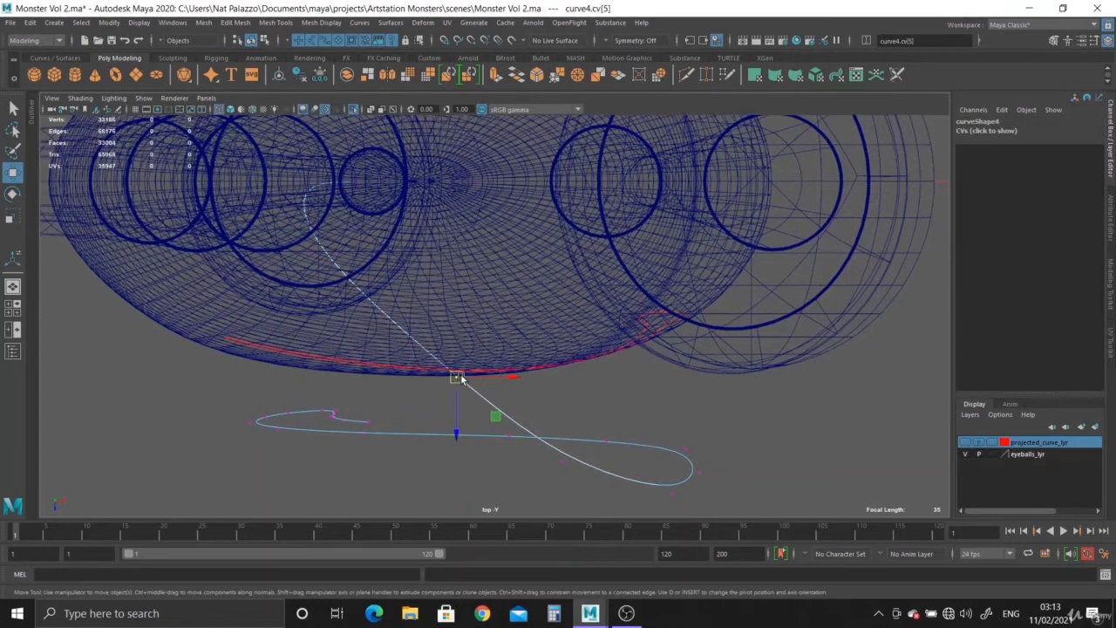
{"action": "left_click_drag", "start_coordinate": [460, 378], "coordinate": [445, 376]}
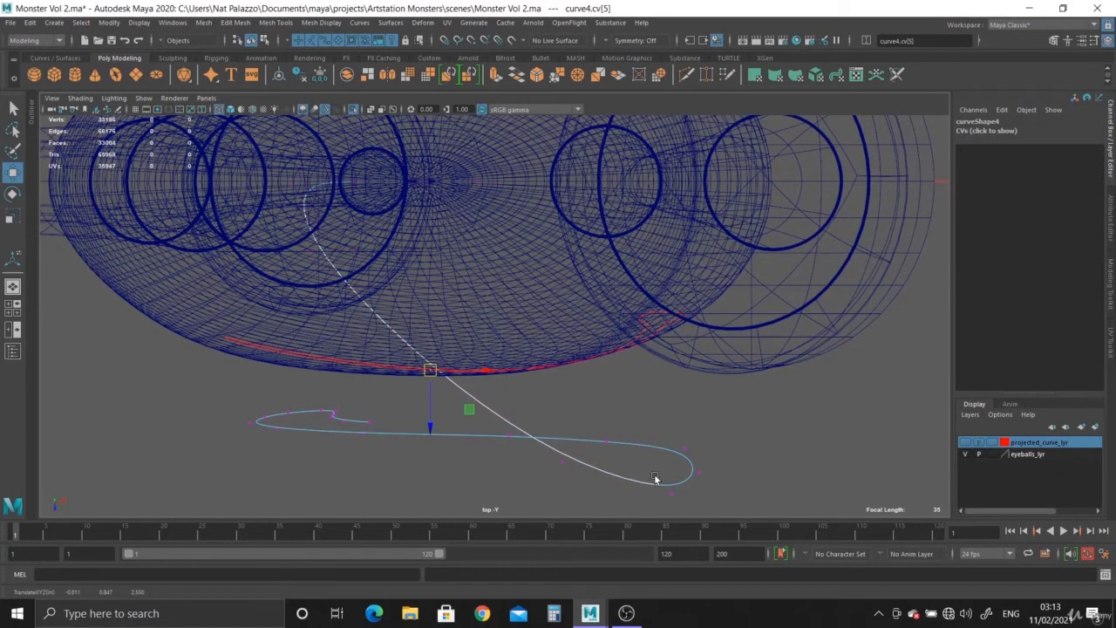
- Move control vertex 6 slightly away from the body in the top view to round the curve leading into the loop
{"action": "middle_click_drag", "start_coordinate": [656, 478], "coordinate": [617, 379], "text": "alt"}
{"action": "scroll", "coordinate": [621, 414], "scroll_direction": "up", "scroll_amount": 1}
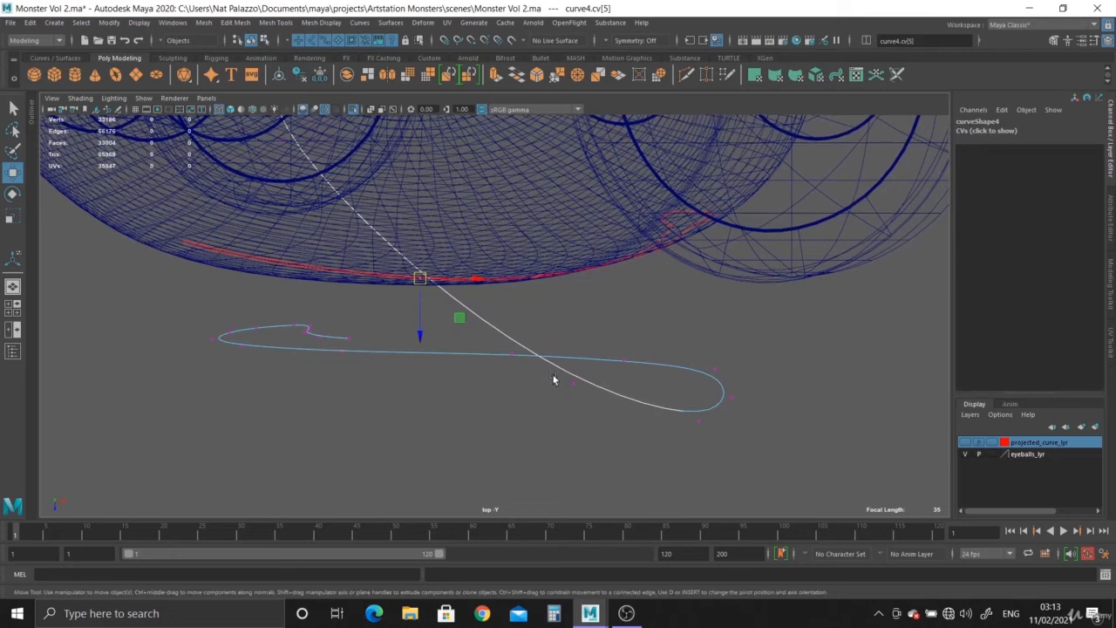
{"action": "left_click_drag", "start_coordinate": [572, 384], "coordinate": [571, 406]}
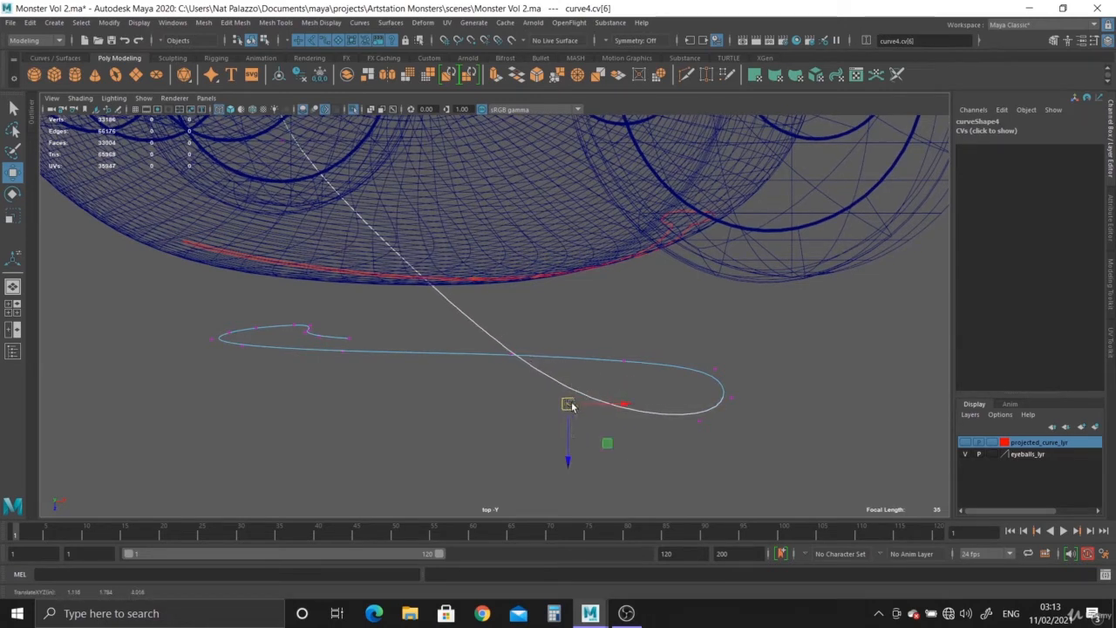
- Scale control vertices 7 to 9 outward along Z to widen the loop's bend
{"action": "left_click_drag", "start_coordinate": [676, 352], "coordinate": [715, 453]}
{"action": "key", "text": "r"}
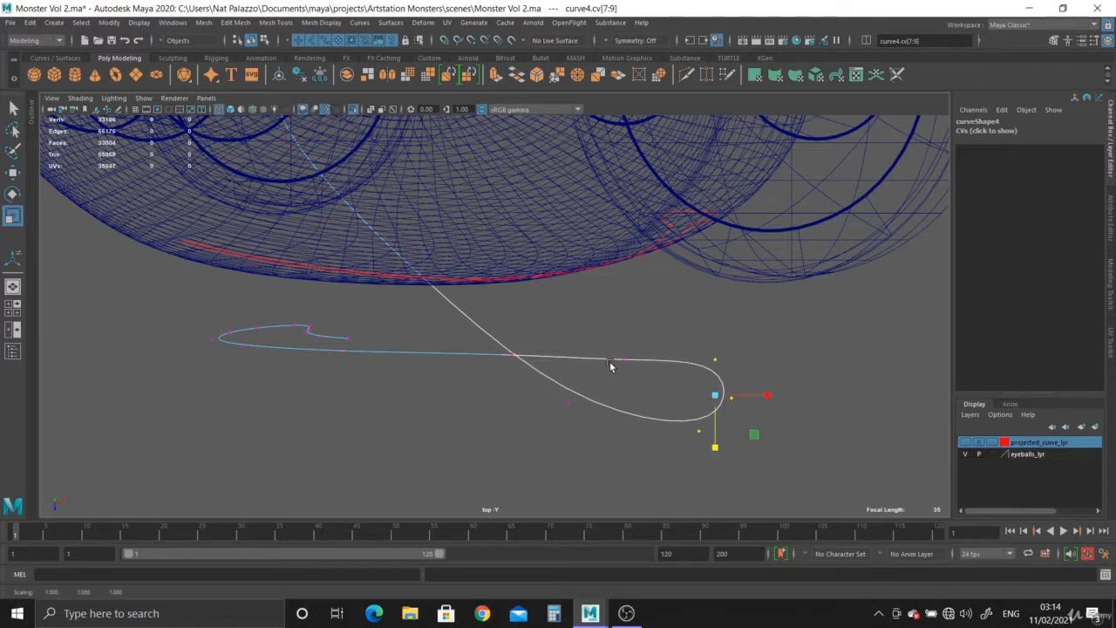
{"action": "key", "text": "space"}
{"action": "key", "text": "ctrl+1"}
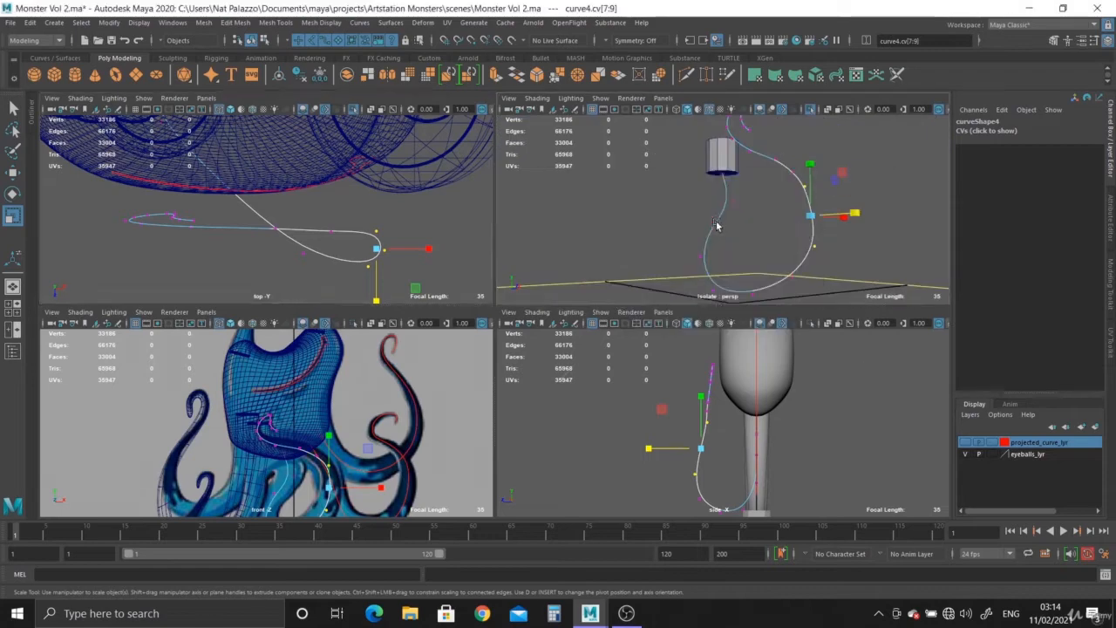
{"action": "key", "text": "space"}
{"action": "left_click_drag", "start_coordinate": [663, 322], "coordinate": [718, 425], "text": "alt"}
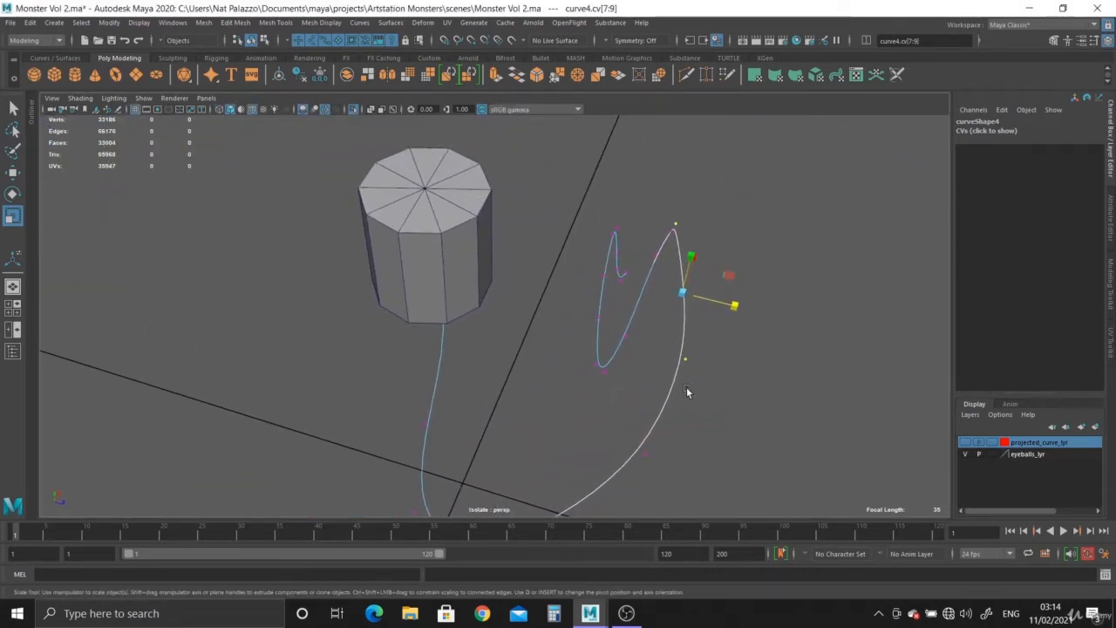
- Select control vertices 15 to 22 and rotate them around Y from the start of the curl so the tip turns toward the body
{"action": "left_click_drag", "start_coordinate": [630, 324], "coordinate": [632, 330]}
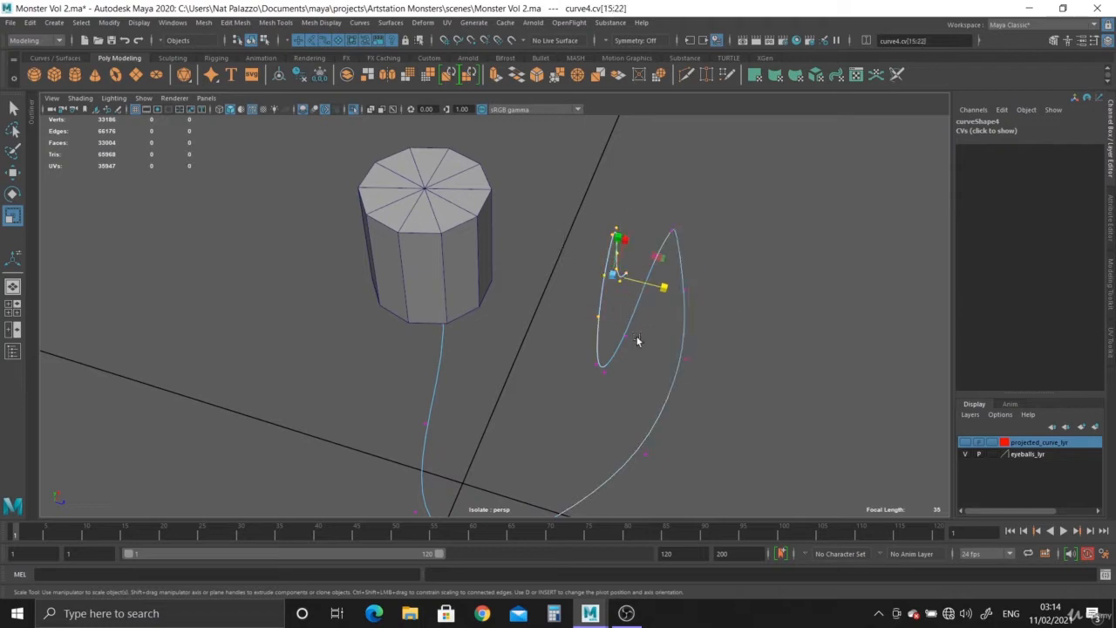
{"action": "left_click", "coordinate": [598, 365]}
{"action": "key", "text": "e"}
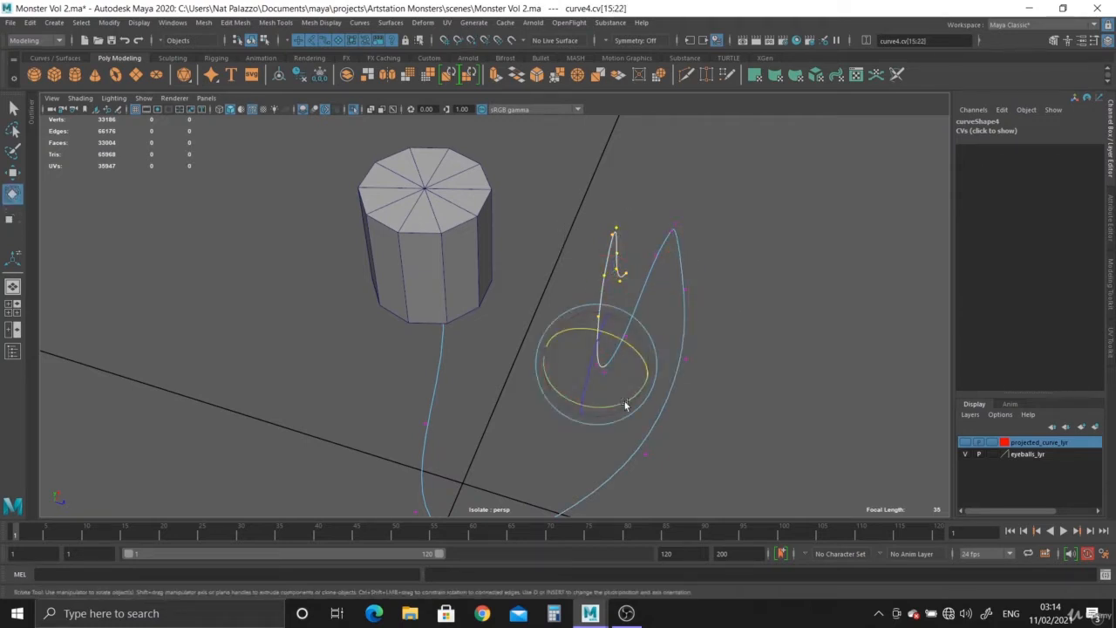
{"action": "left_click_drag", "start_coordinate": [625, 405], "coordinate": [631, 403]}
{"action": "key", "text": "space"}
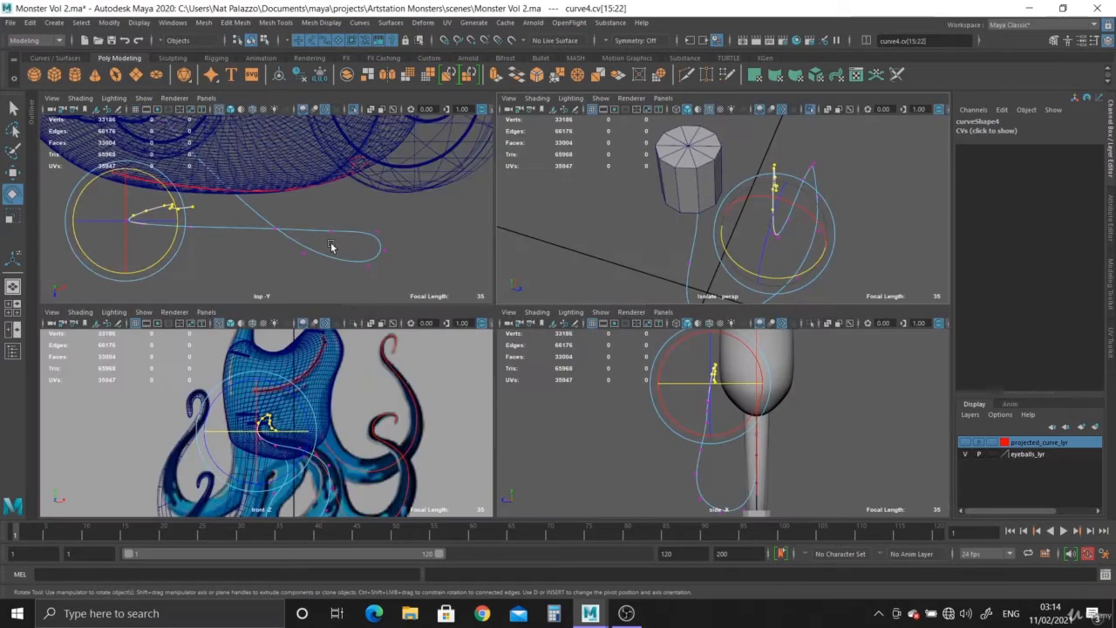
{"action": "middle_click", "coordinate": [311, 251]}
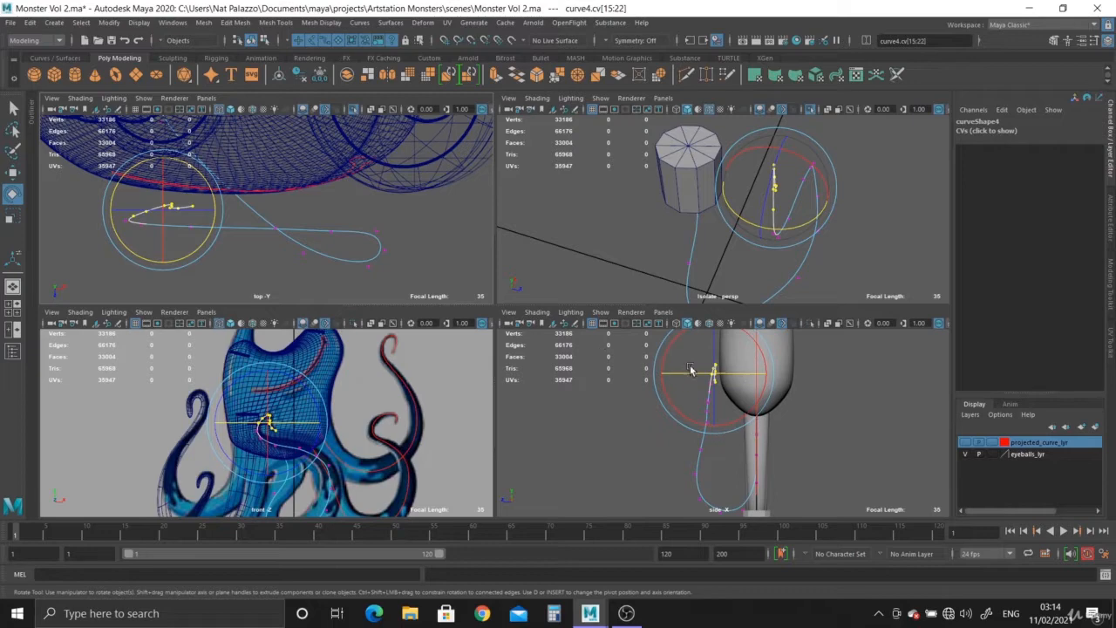
- Examine the central curve's loop and curled tip in the perspective, side and top views
{"action": "key", "text": "space"}
{"action": "left_click_drag", "start_coordinate": [771, 228], "coordinate": [528, 357], "text": "alt"}
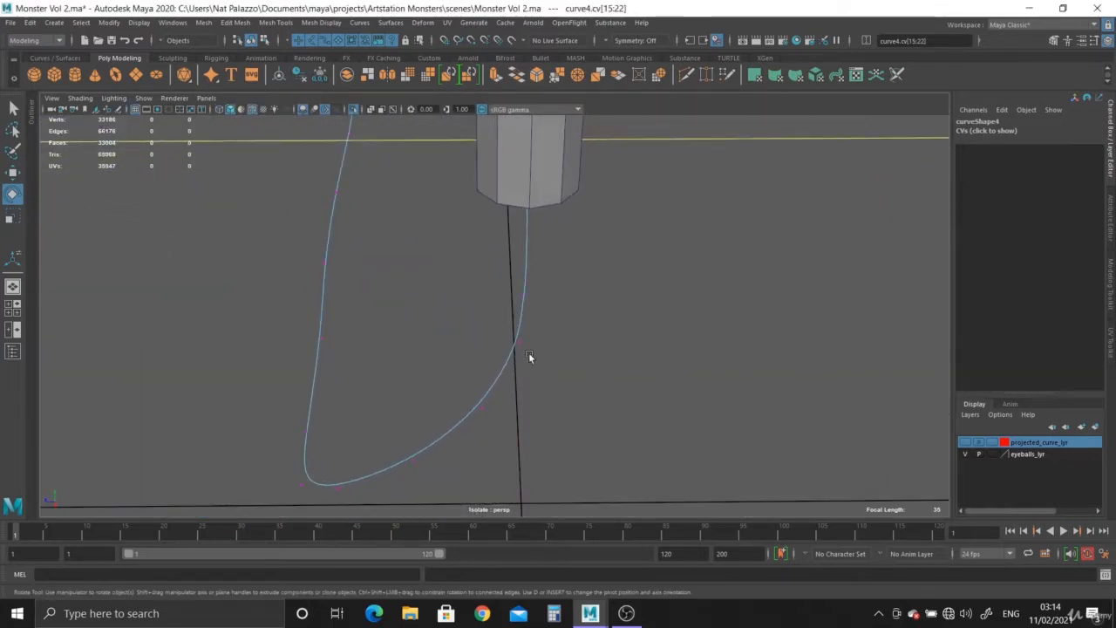
{"action": "key", "text": "space"}
{"action": "key", "text": "space"}
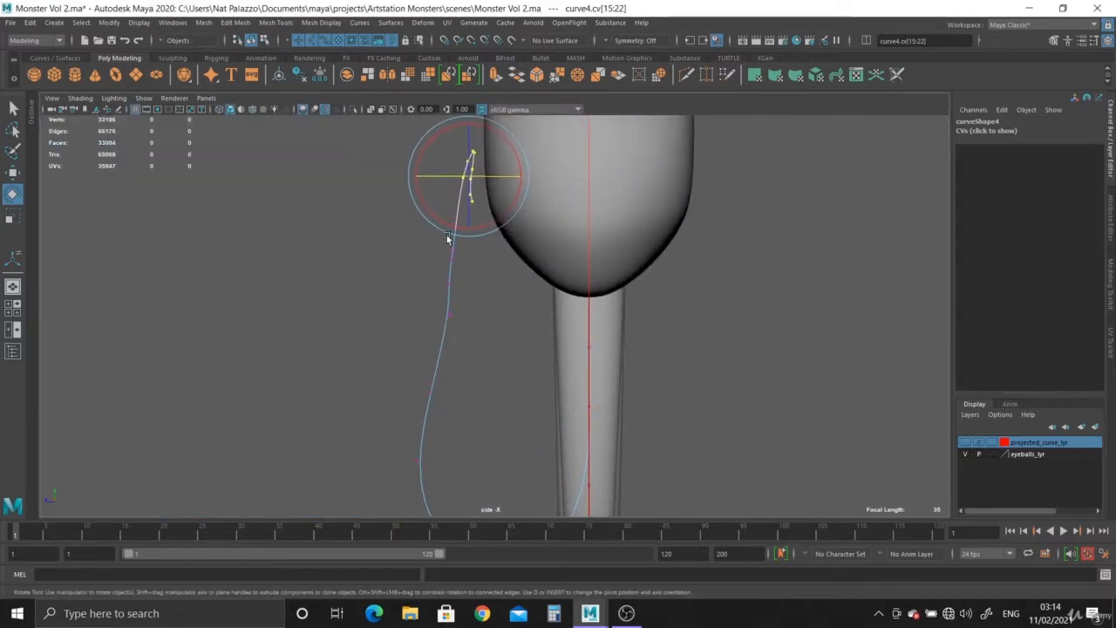
{"action": "key", "text": "space"}
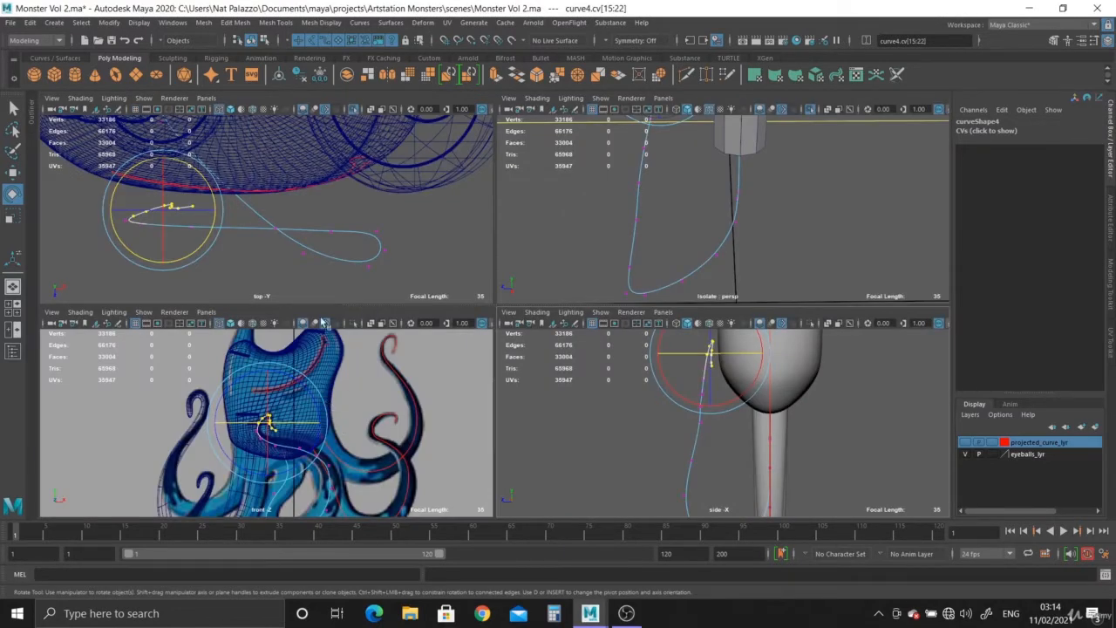
{"action": "key", "text": "space"}
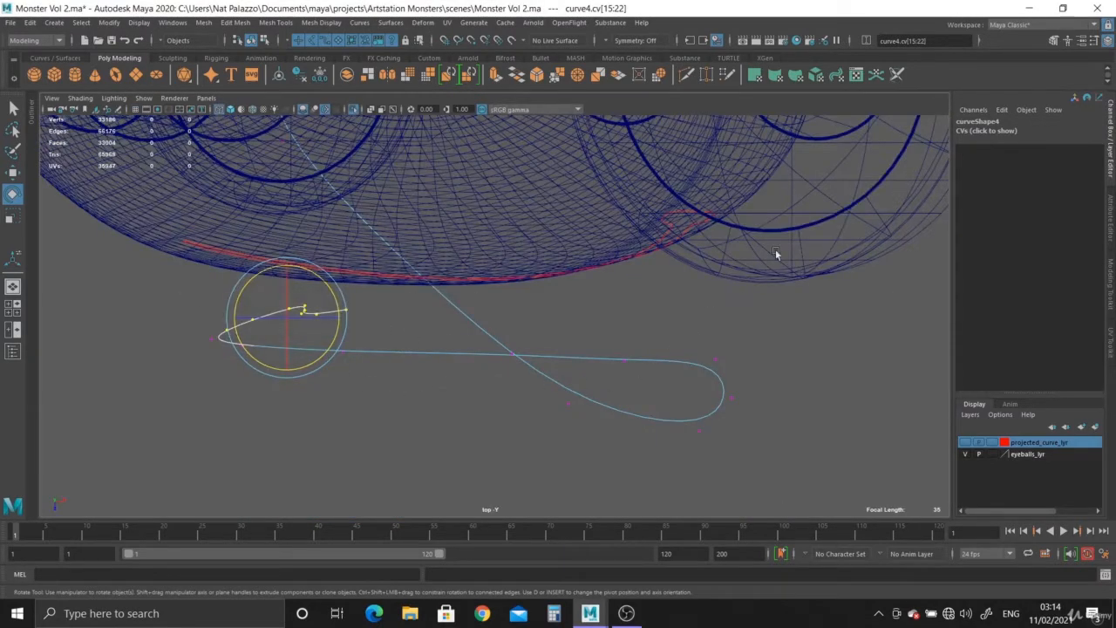
{"action": "key", "text": "space"}
{"action": "key", "text": "space"}
{"action": "left_click_drag", "start_coordinate": [523, 312], "coordinate": [605, 327], "text": "alt"}
- Raise the central curve's control vertex 10 slightly in the front view to follow the reference tentacle's bend
{"action": "left_click", "coordinate": [599, 288]}
{"action": "left_click_drag", "start_coordinate": [621, 375], "coordinate": [620, 335], "text": "alt"}
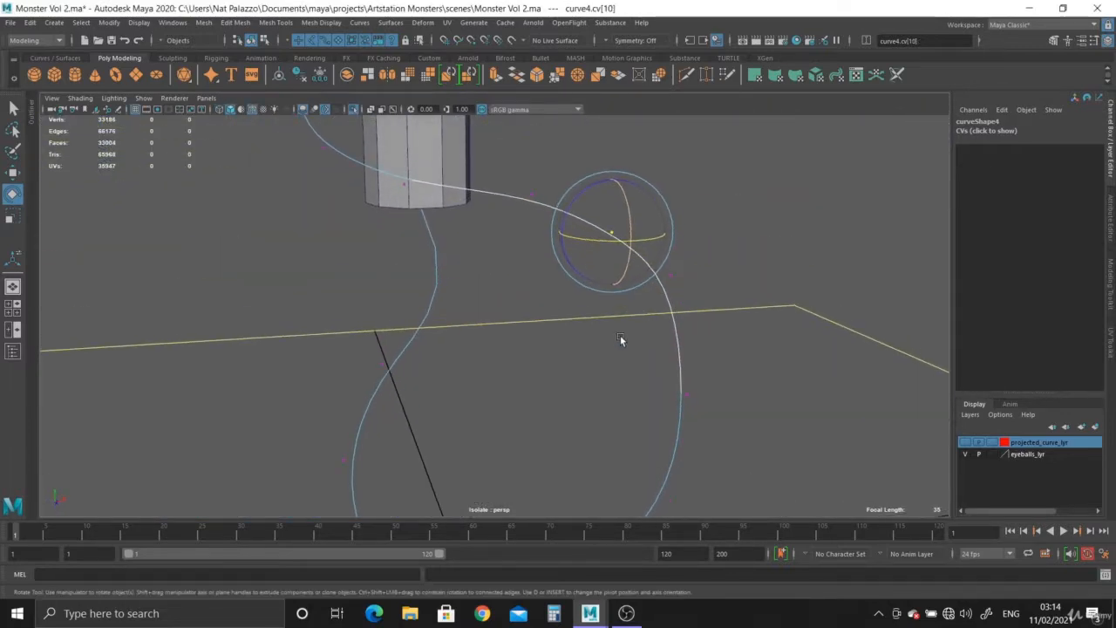
{"action": "key", "text": "w"}
{"action": "key", "text": "space"}
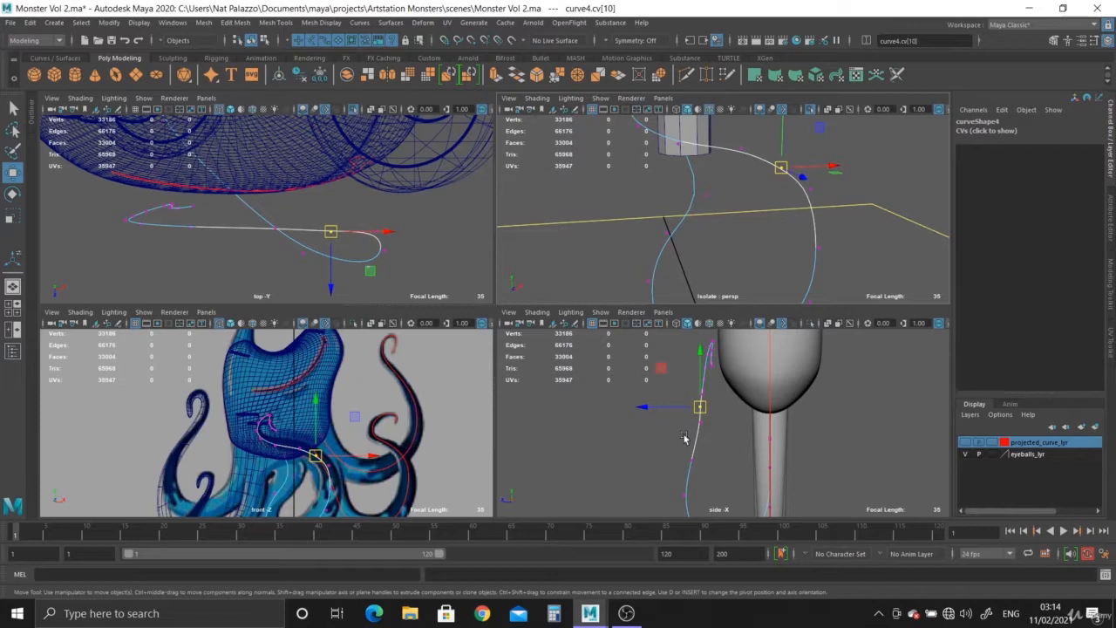
{"action": "key", "text": "space"}
{"action": "key", "text": "f"}
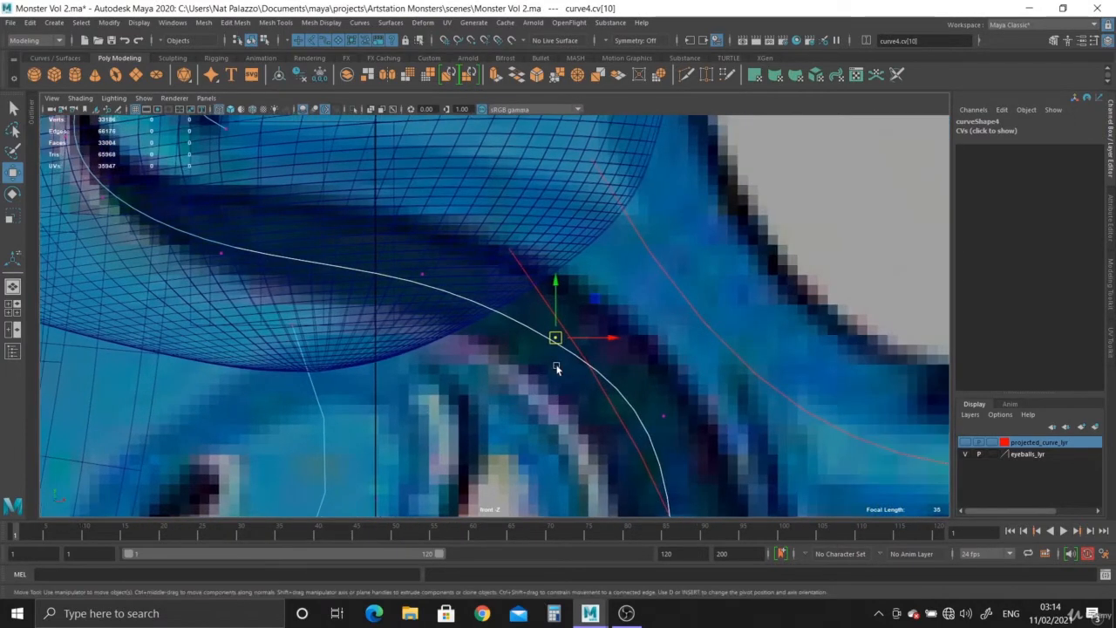
{"action": "left_click_drag", "start_coordinate": [555, 338], "coordinate": [555, 325]}
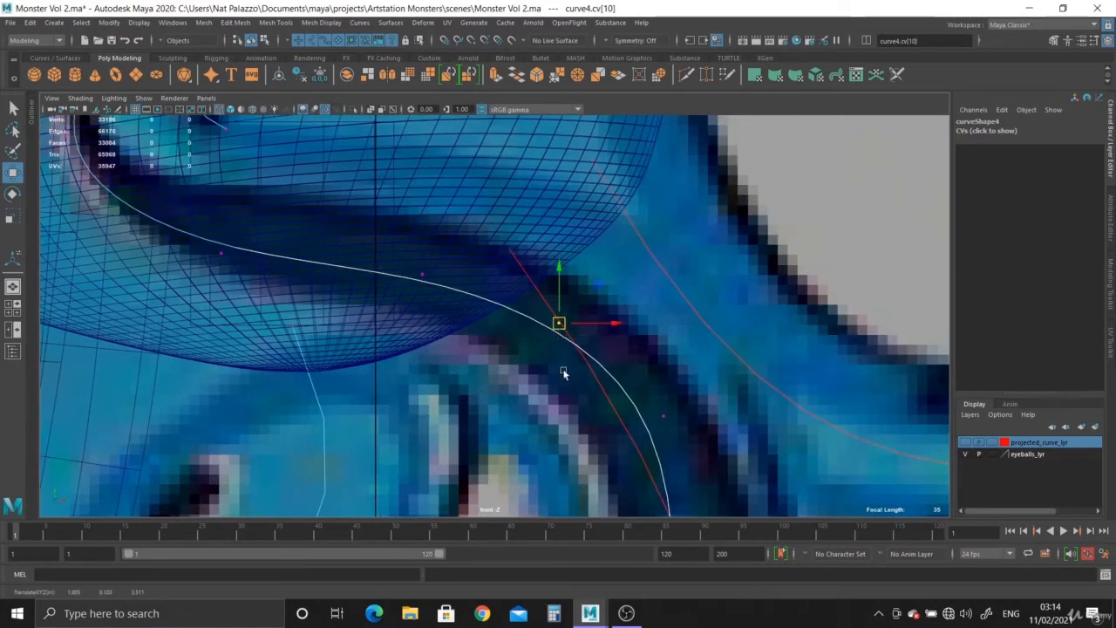
{"action": "scroll", "coordinate": [563, 373], "scroll_direction": "down", "scroll_amount": 3}
{"action": "key", "text": "space"}
{"action": "key", "text": "space"}
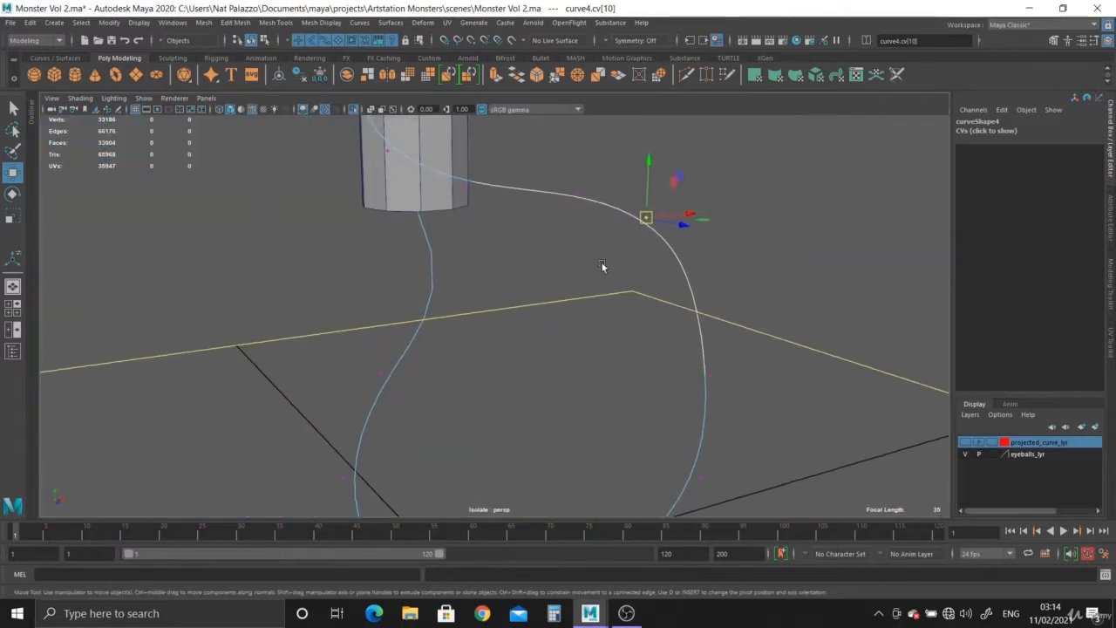
- Select the cylinder's bottom cap faces together with the central guide curve and extrude the faces along it
{"action": "right_click_drag", "start_coordinate": [685, 269], "coordinate": [767, 239]}
{"action": "left_click", "coordinate": [767, 239]}
{"action": "scroll", "coordinate": [593, 310], "scroll_direction": "down", "scroll_amount": 2}
{"action": "left_click_drag", "start_coordinate": [591, 309], "coordinate": [586, 253], "text": "alt"}
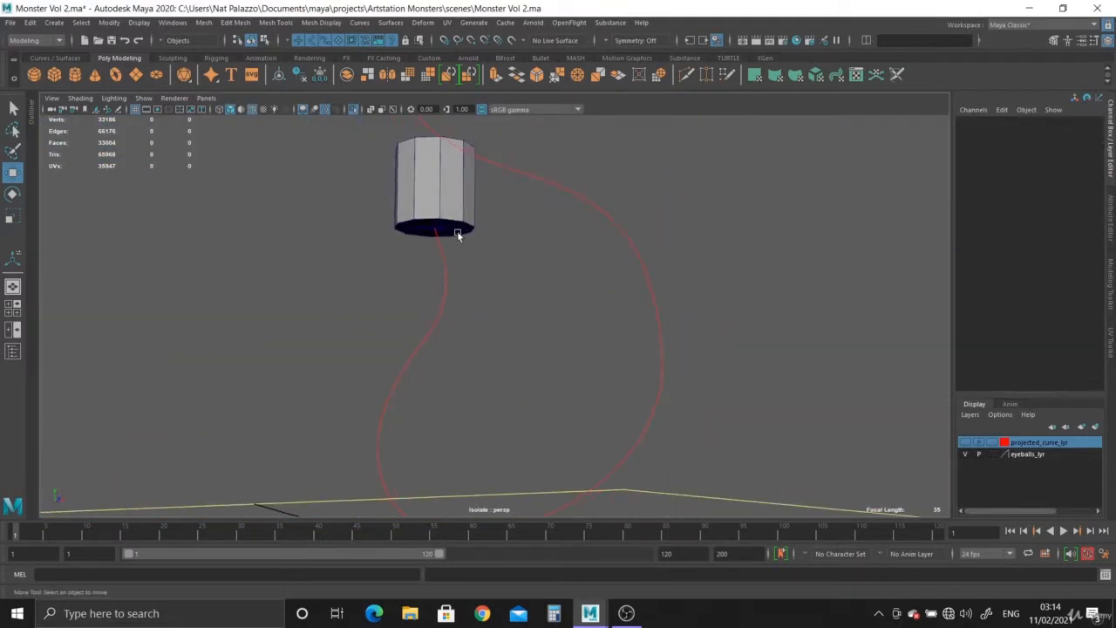
{"action": "left_click", "coordinate": [424, 182]}
{"action": "right_click_drag", "start_coordinate": [420, 186], "coordinate": [415, 203]}
{"action": "middle_click_drag", "start_coordinate": [414, 218], "coordinate": [410, 284], "text": "alt"}
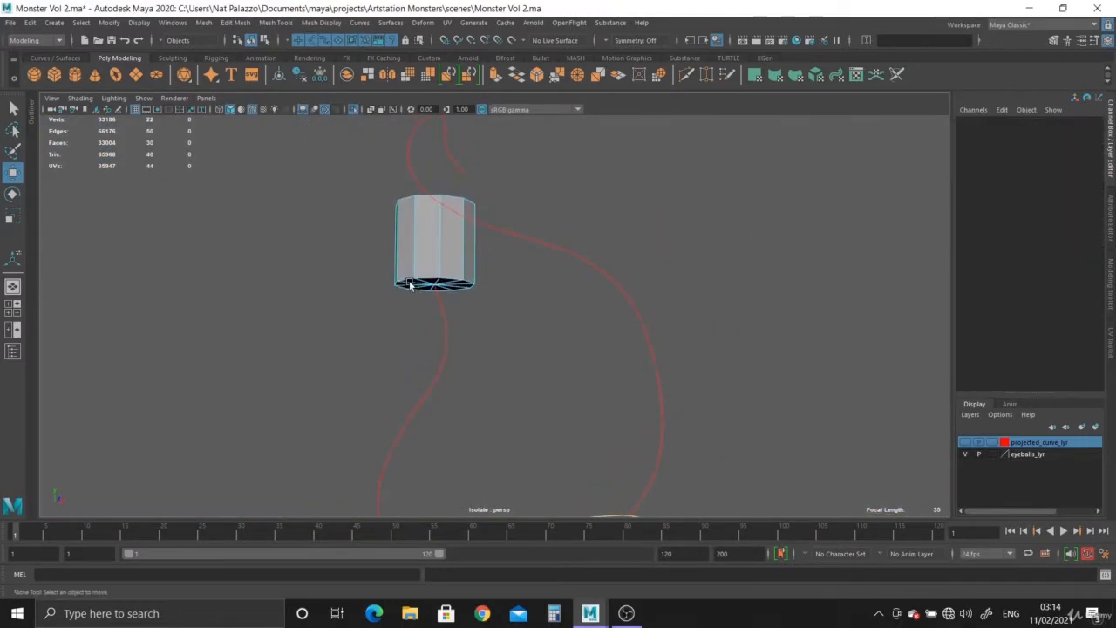
{"action": "double_click", "coordinate": [428, 288]}
{"action": "left_click_drag", "start_coordinate": [338, 159], "coordinate": [570, 221], "text": "ctrl"}
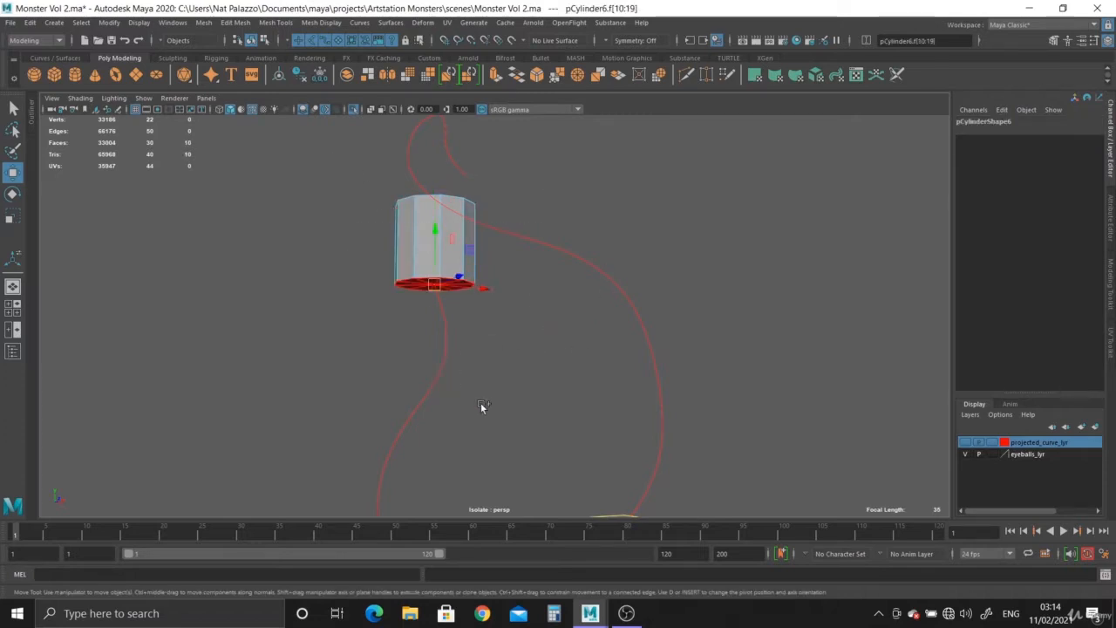
{"action": "left_click_drag", "start_coordinate": [480, 404], "coordinate": [539, 353], "text": "shift"}
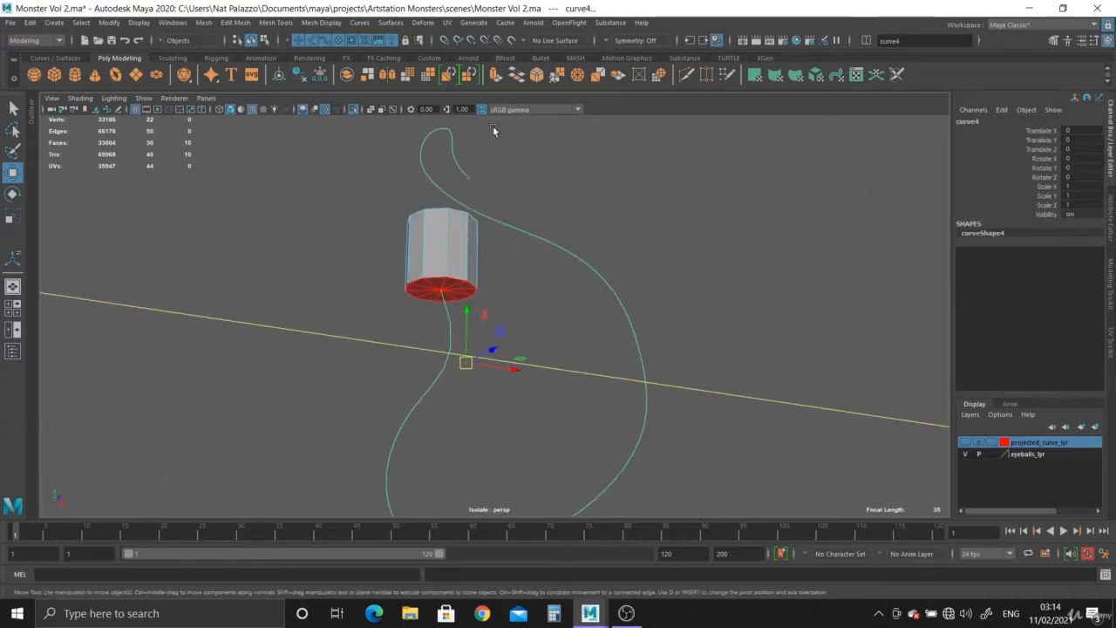
{"action": "left_click", "coordinate": [495, 75]}
{"action": "left_click_drag", "start_coordinate": [718, 392], "coordinate": [608, 433], "text": "alt"}
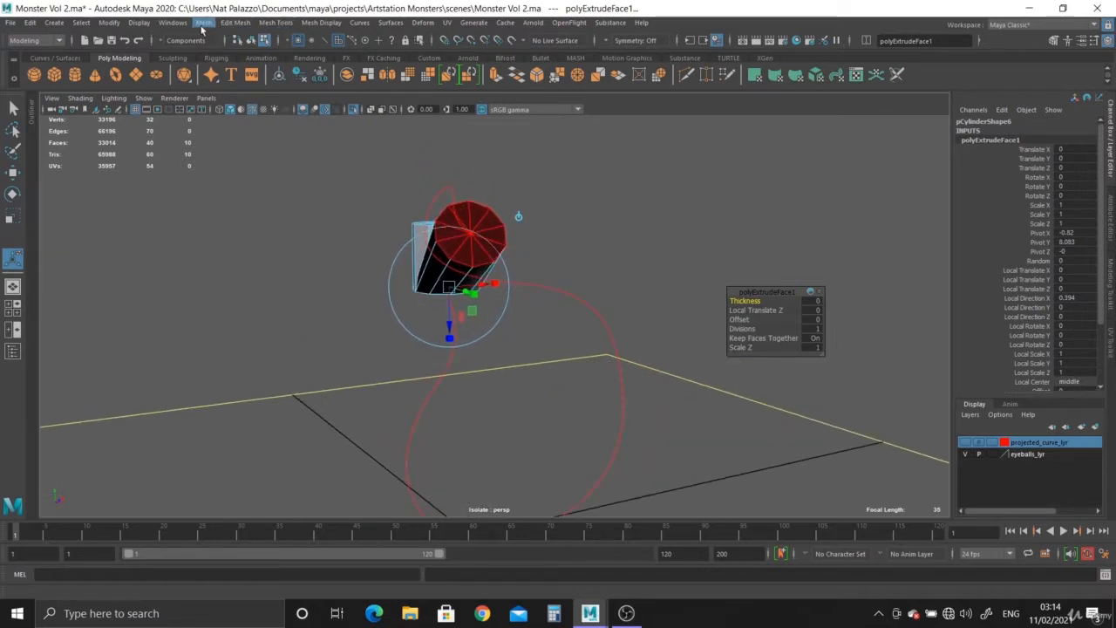
- Set the extrusion's Divisions to 8 so the tentacle follows the curve
{"action": "left_click", "coordinate": [357, 24]}
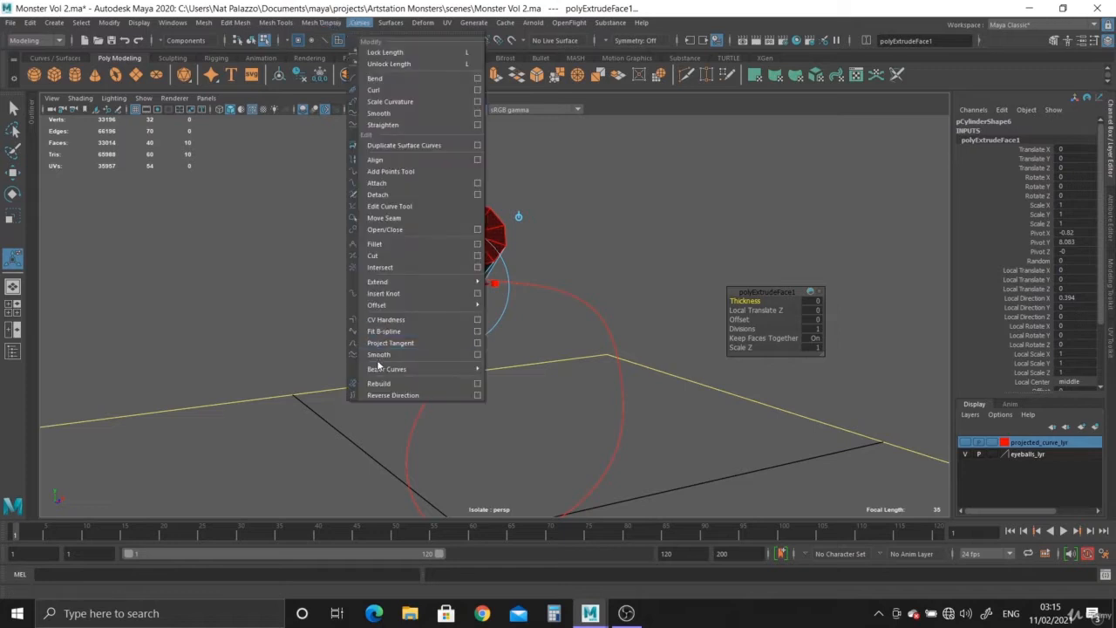
{"action": "left_click", "coordinate": [702, 4]}
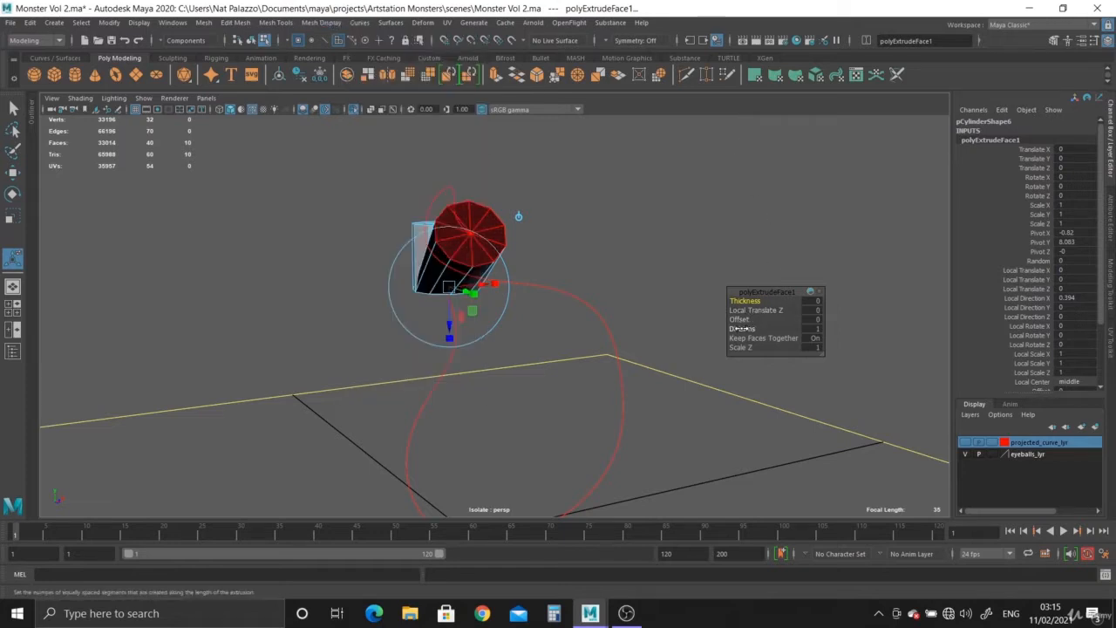
{"action": "left_click_drag", "start_coordinate": [741, 329], "coordinate": [782, 337]}
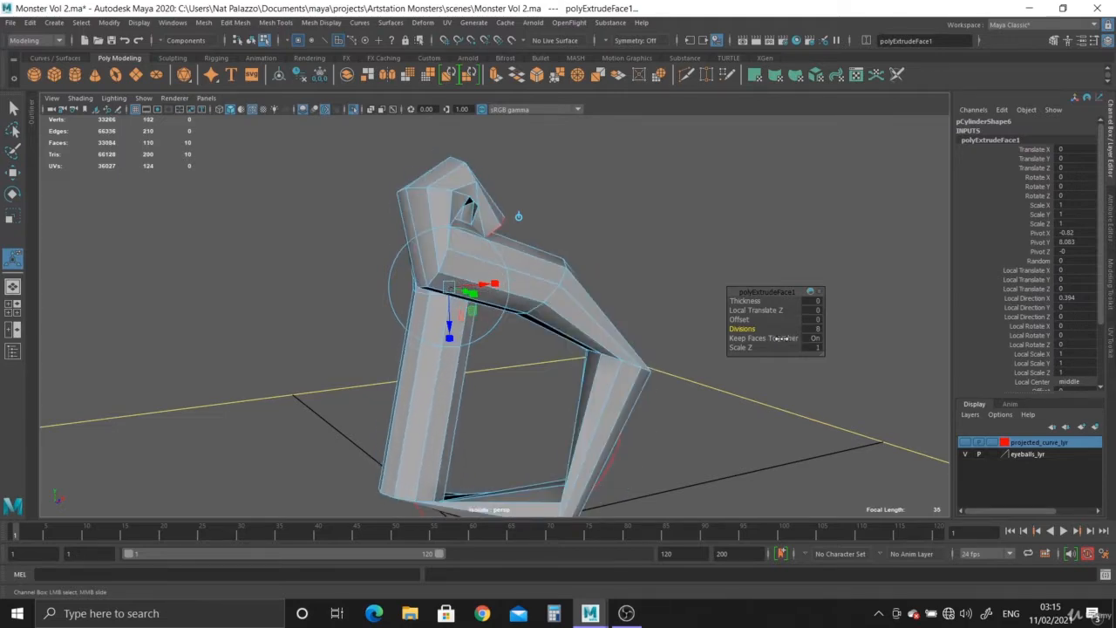
- Try adjusting the guide curve's lower control vertices in wireframe, then display the extruded tentacle shaded
{"action": "left_click_drag", "start_coordinate": [714, 357], "coordinate": [515, 402], "text": "alt"}
{"action": "left_click", "coordinate": [483, 450]}
{"action": "right_click_drag", "start_coordinate": [483, 450], "coordinate": [420, 323]}
{"action": "key", "text": "4"}
{"action": "key", "text": "t"}
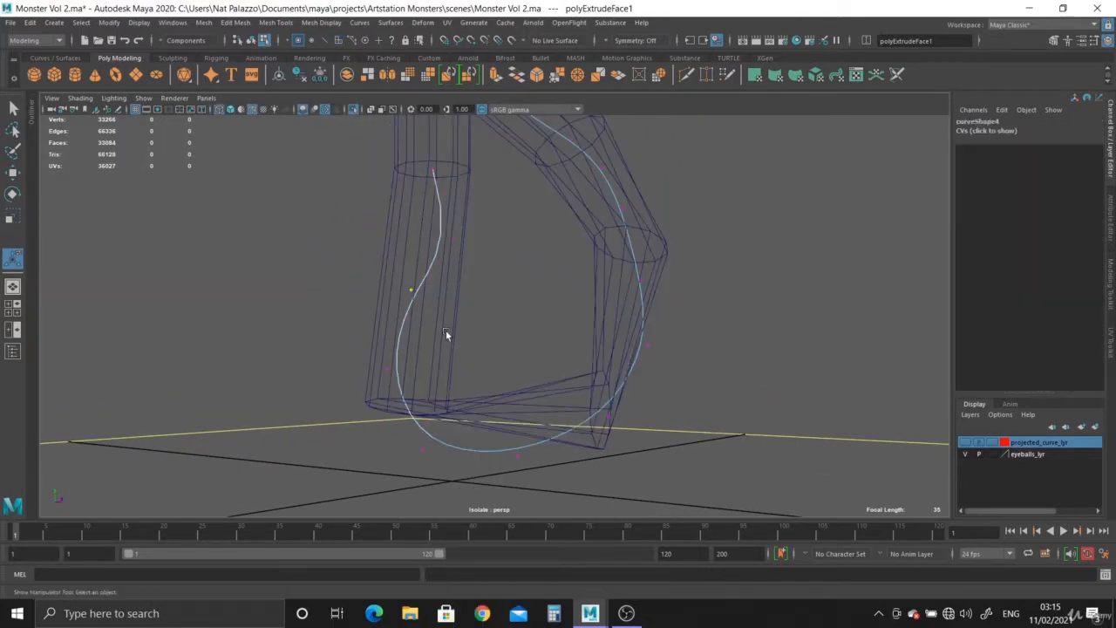
{"action": "key", "text": "w"}
{"action": "left_click_drag", "start_coordinate": [457, 300], "coordinate": [446, 291]}
{"action": "left_click_drag", "start_coordinate": [410, 436], "coordinate": [551, 426]}
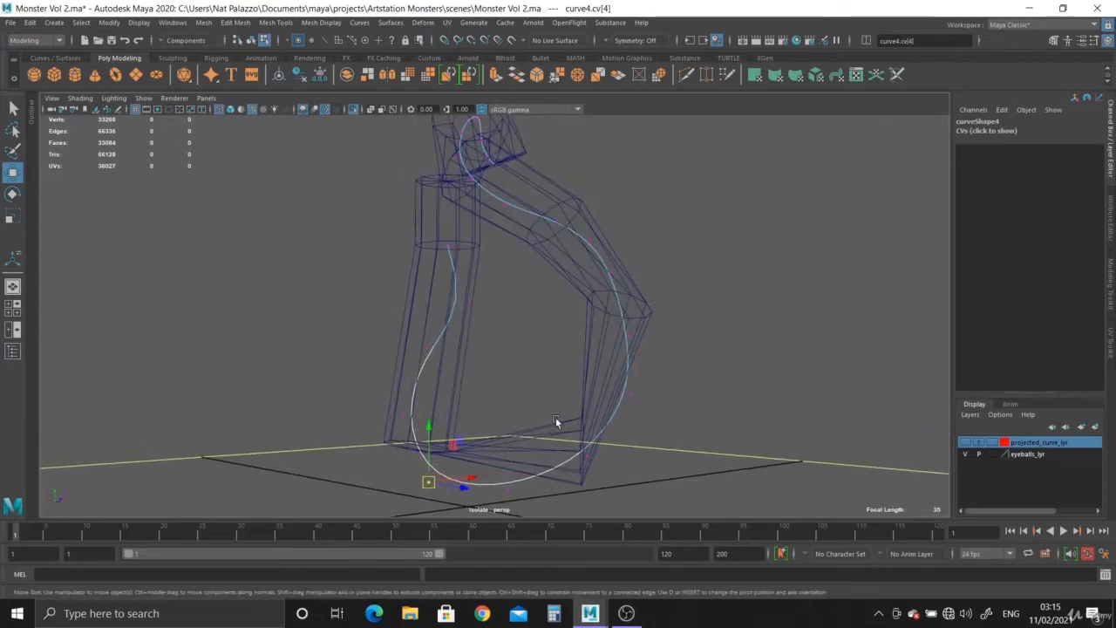
{"action": "key", "text": "5"}
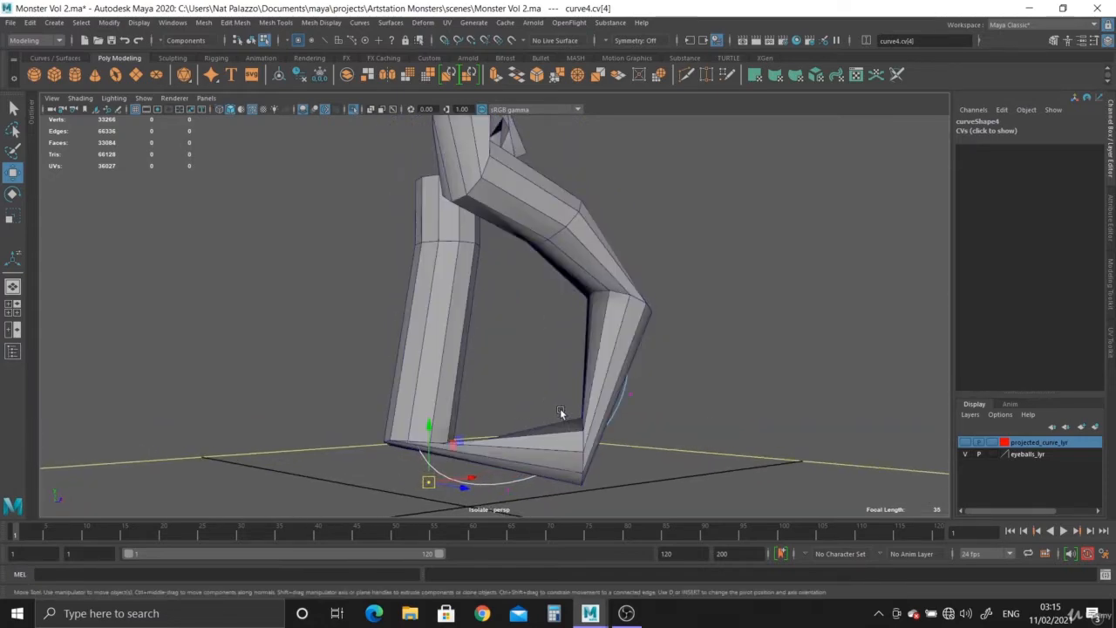
- Undo the control vertex edits and the extrusion's division changes
{"action": "key", "text": "ctrl+z"}
{"action": "key", "text": "ctrl+z"}
{"action": "key", "text": "ctrl+z"}
{"action": "key", "text": "ctrl+z"}
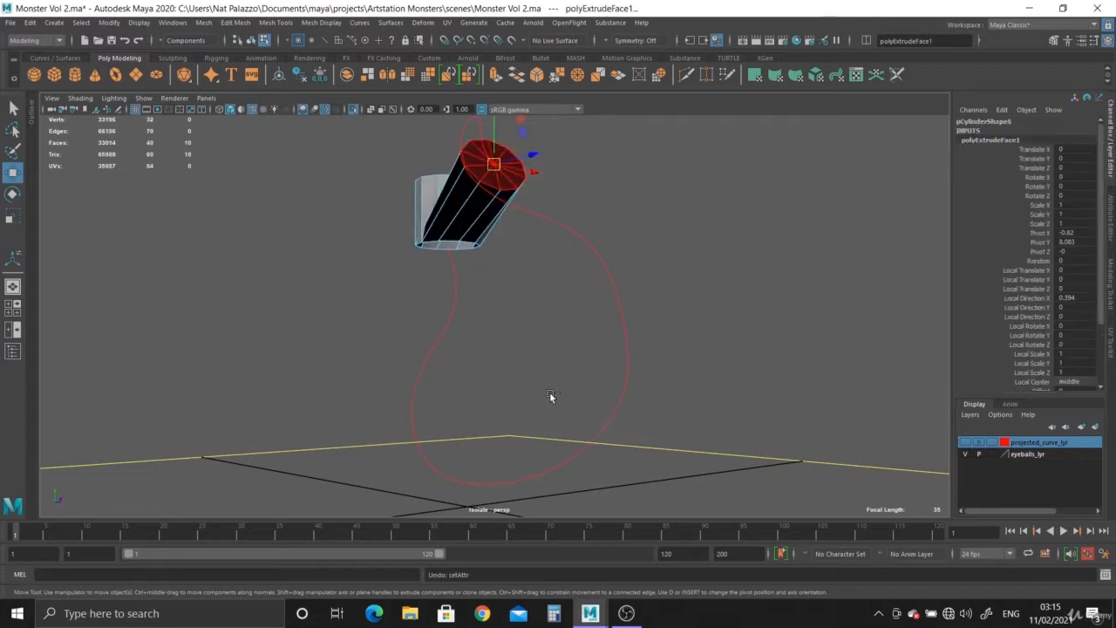
- Check the guide curve's span count, then rebuild it as a uniform 3 Cubic curve with a 0 to 1 range and kept ends
{"action": "left_click", "coordinate": [602, 267]}
{"action": "left_click", "coordinate": [1111, 230]}
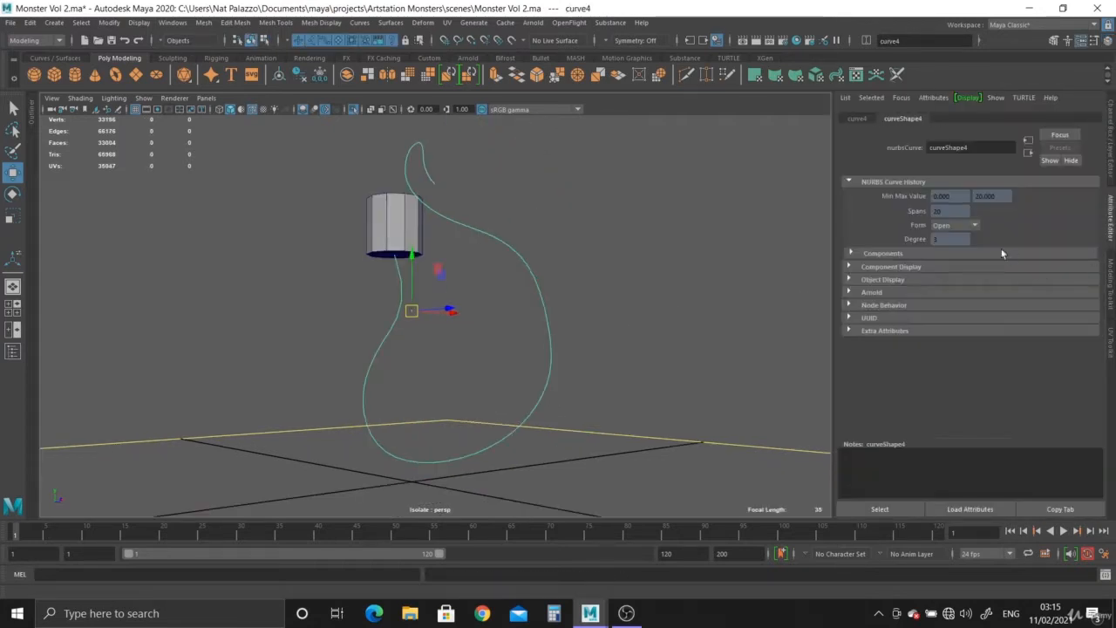
{"action": "left_click", "coordinate": [1111, 131]}
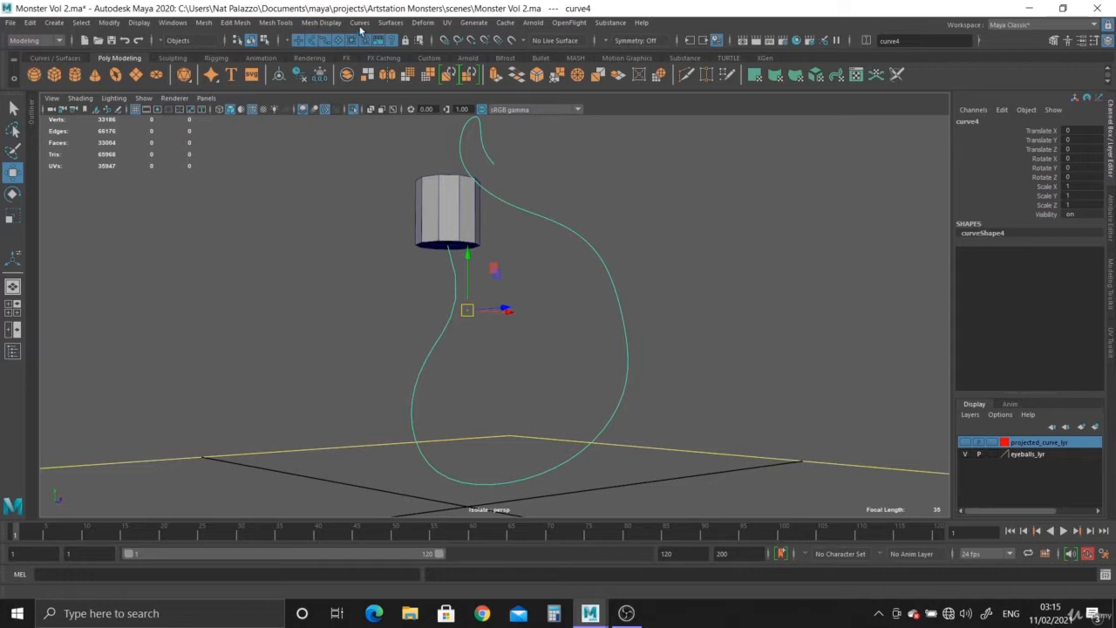
{"action": "left_click", "coordinate": [360, 25]}
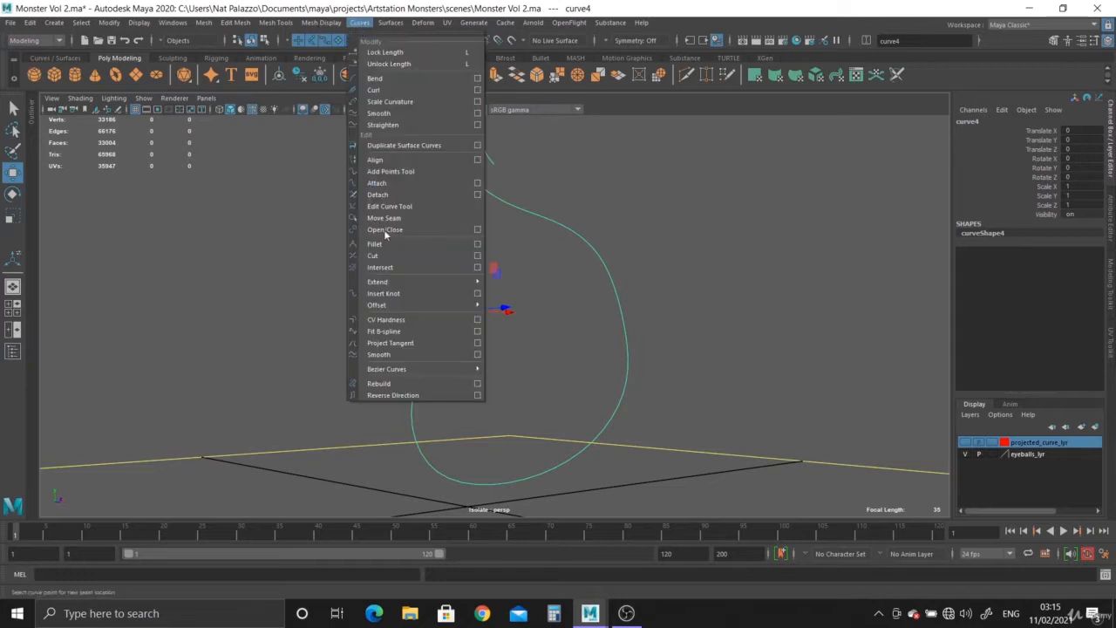
{"action": "left_click", "coordinate": [477, 385]}
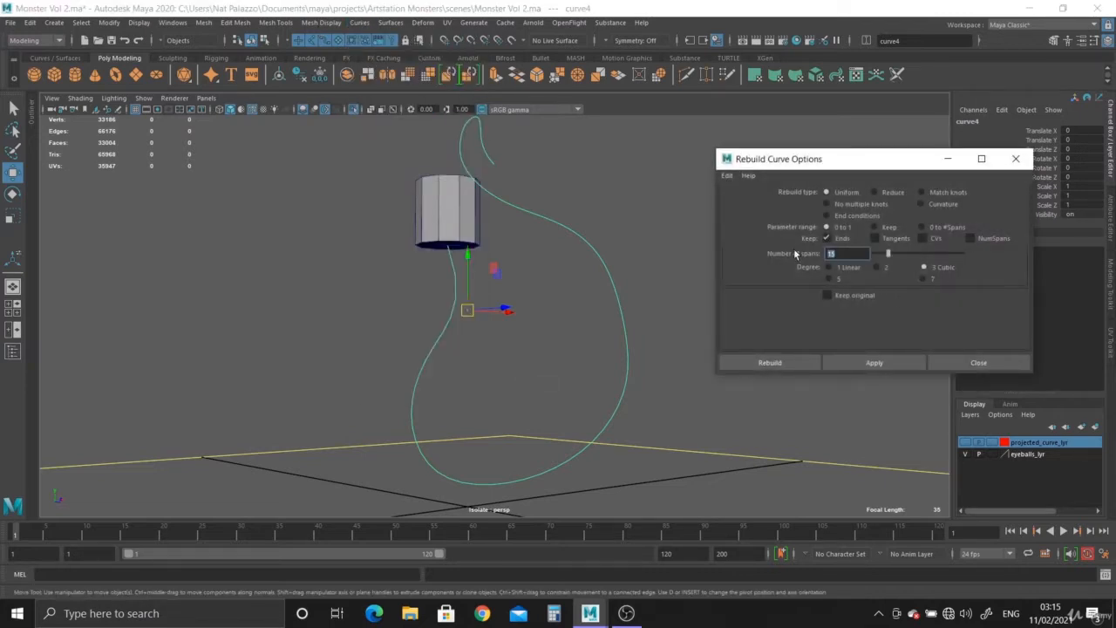
{"action": "left_click", "coordinate": [795, 362]}
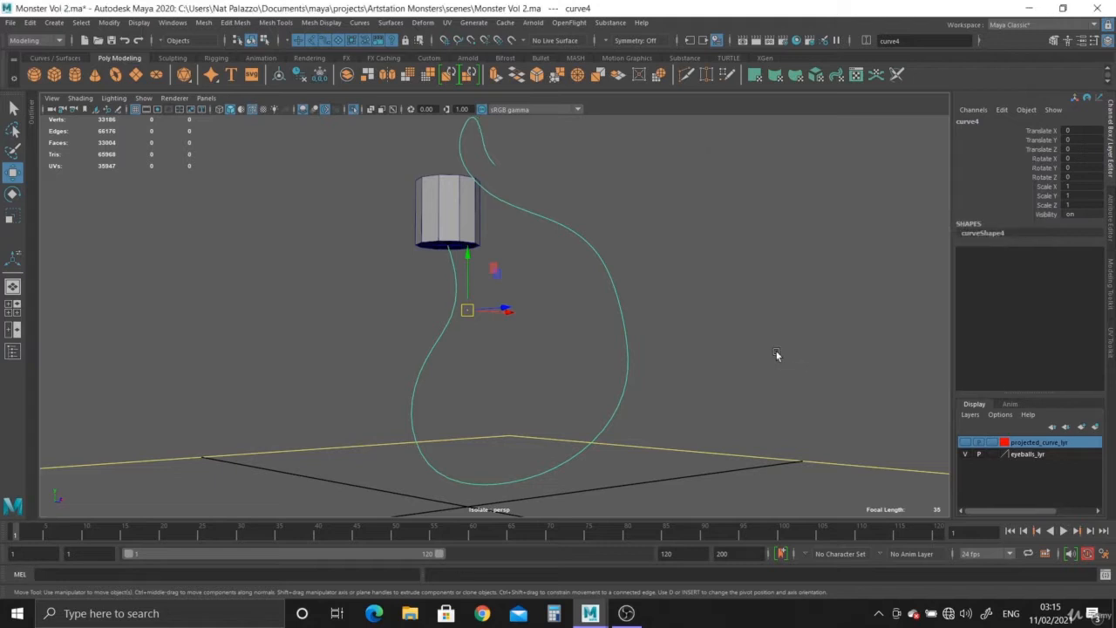
- Inspect the rebuilt curve's control vertices and span count
{"action": "right_click_drag", "start_coordinate": [593, 256], "coordinate": [529, 302]}
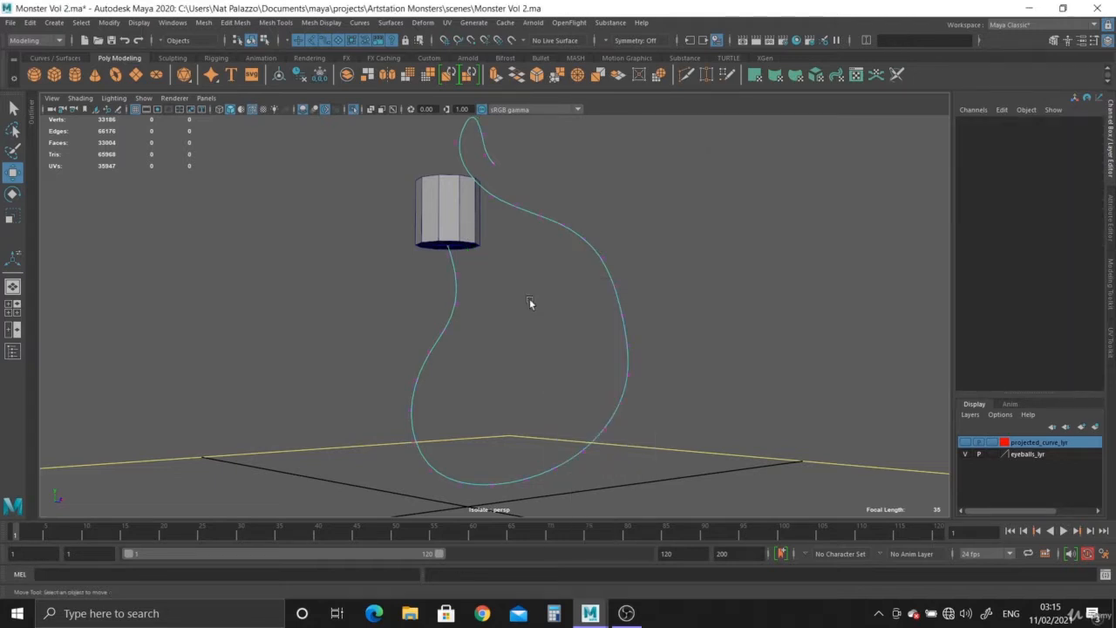
{"action": "left_click", "coordinate": [556, 227]}
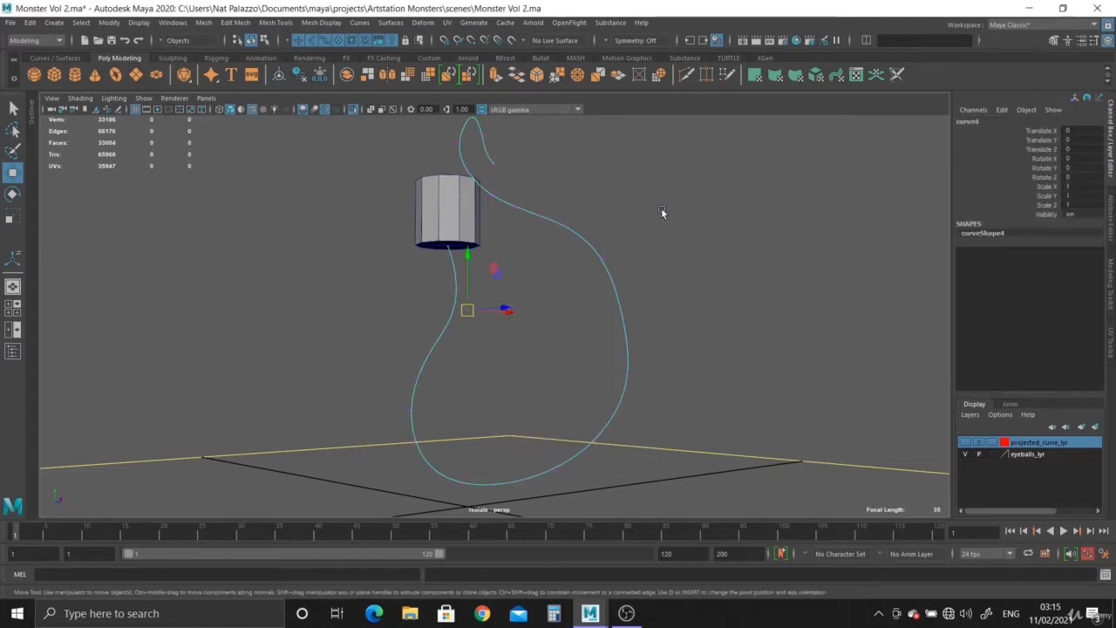
{"action": "left_click", "coordinate": [1111, 229]}
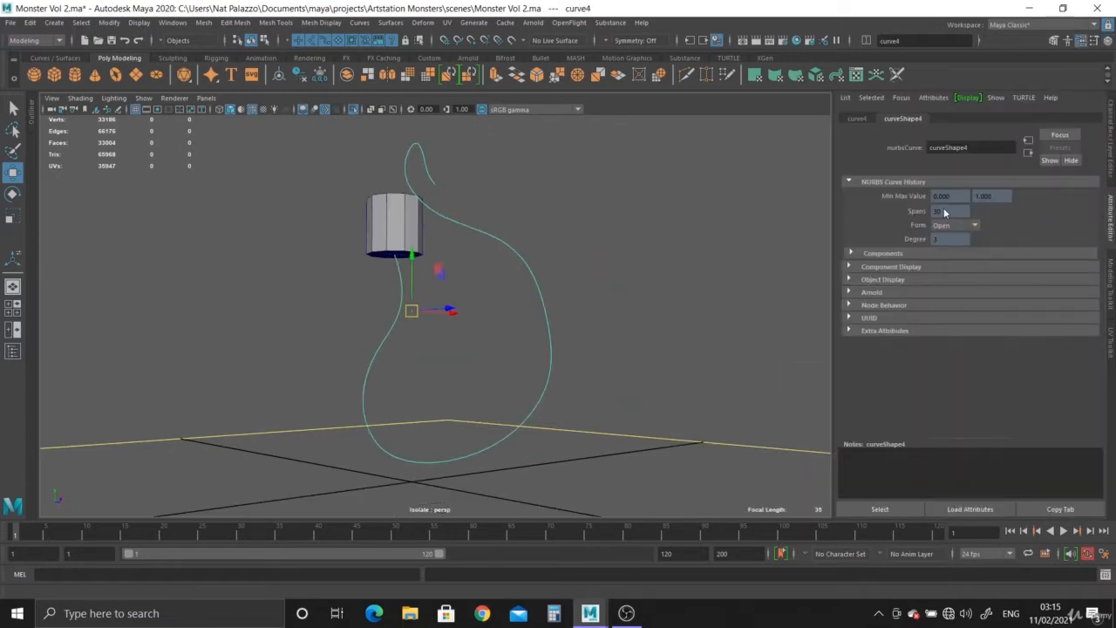
{"action": "left_click", "coordinate": [1111, 140]}
- Extrude the cylinder's bottom cap faces along the rebuilt curve with 9 divisions
{"action": "left_click", "coordinate": [432, 201]}
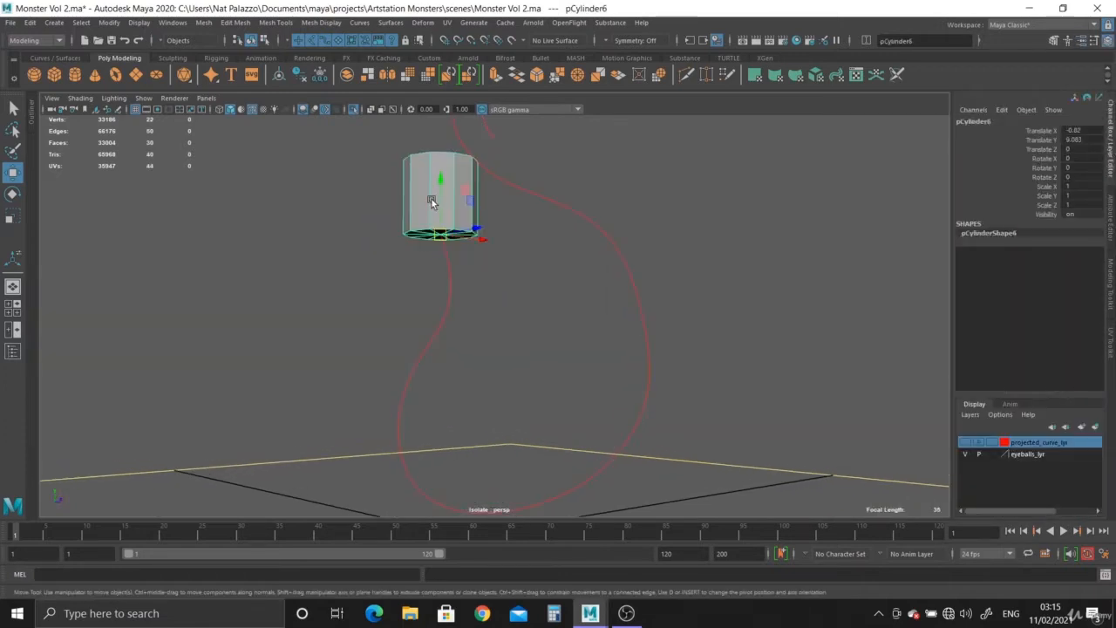
{"action": "scroll", "coordinate": [431, 201], "scroll_direction": "up", "scroll_amount": 3}
{"action": "right_click", "coordinate": [420, 227]}
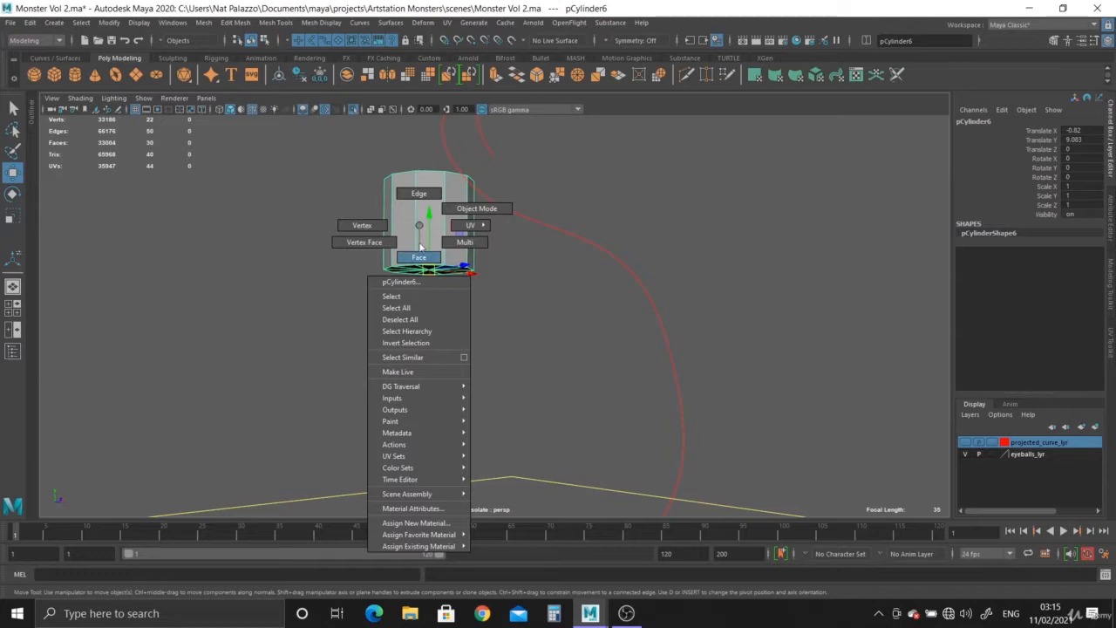
{"action": "left_click", "coordinate": [419, 248]}
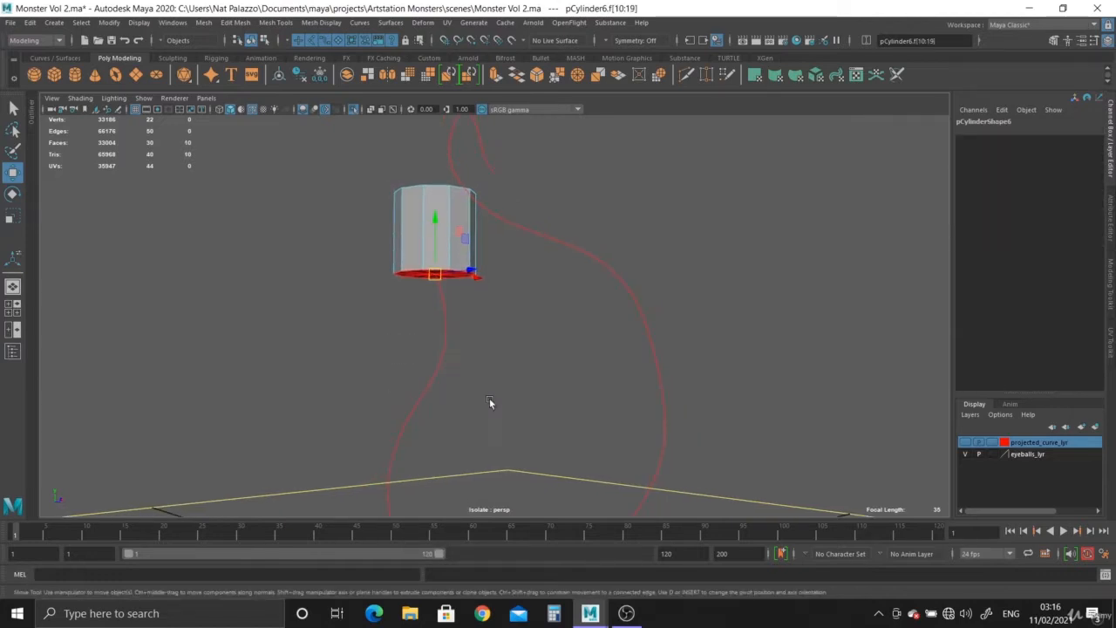
{"action": "left_click", "coordinate": [445, 353], "text": "shift"}
{"action": "left_click", "coordinate": [495, 74]}
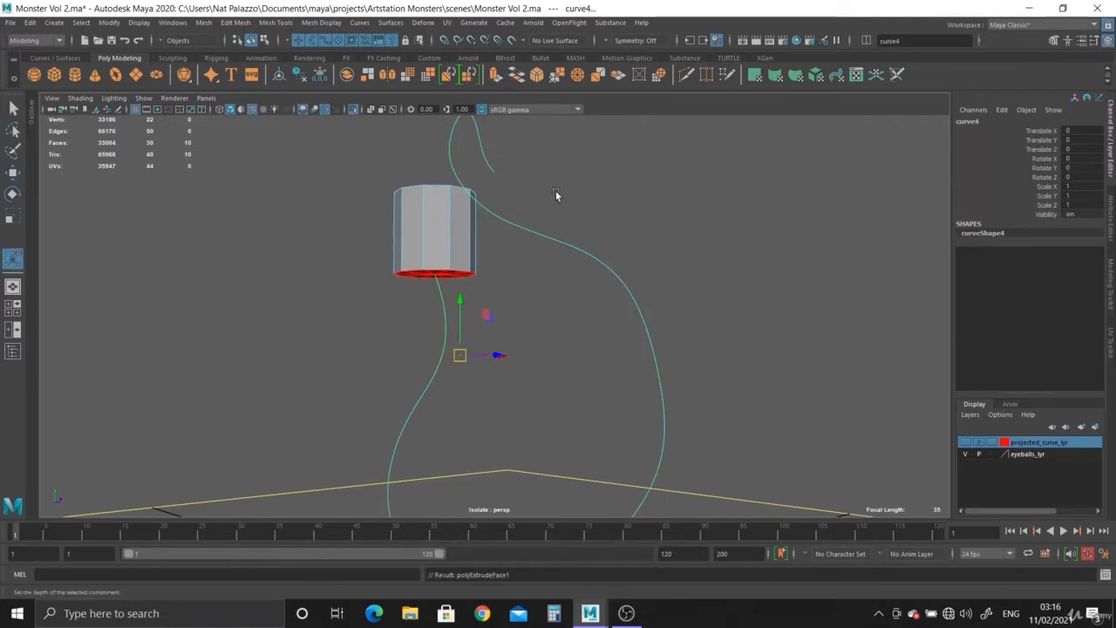
{"action": "left_click_drag", "start_coordinate": [736, 332], "coordinate": [785, 329]}
{"action": "left_click_drag", "start_coordinate": [735, 381], "coordinate": [519, 377], "text": "alt"}
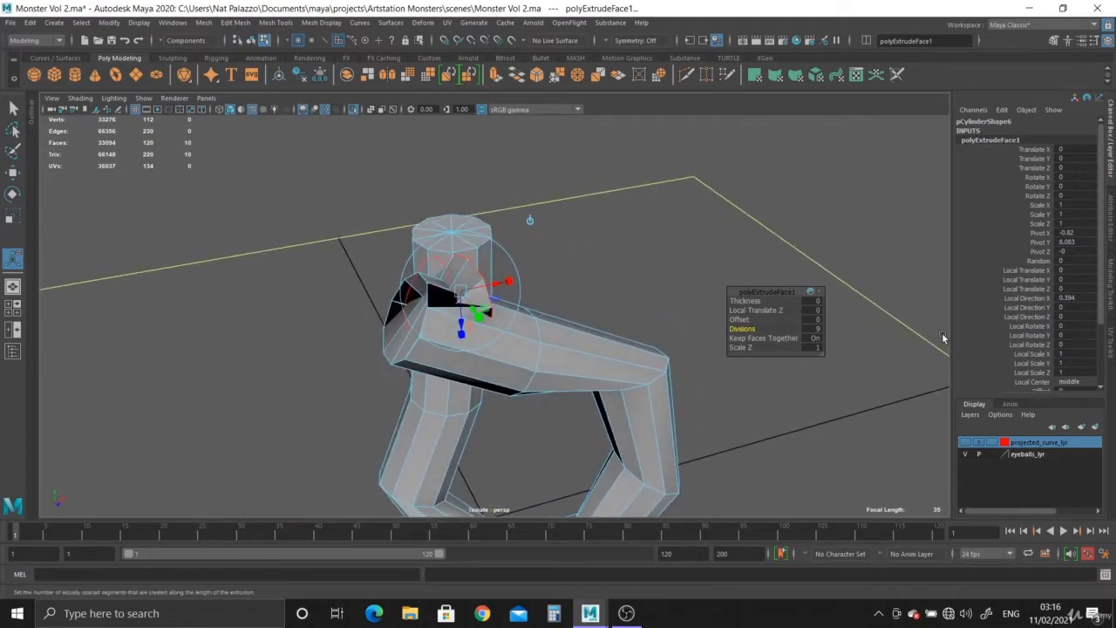
- Set the extrusion's Taper to 0.31, comparing the tentacle's thickness with the reference in the front view
{"action": "scroll", "coordinate": [1059, 327], "scroll_direction": "down", "scroll_amount": 3}
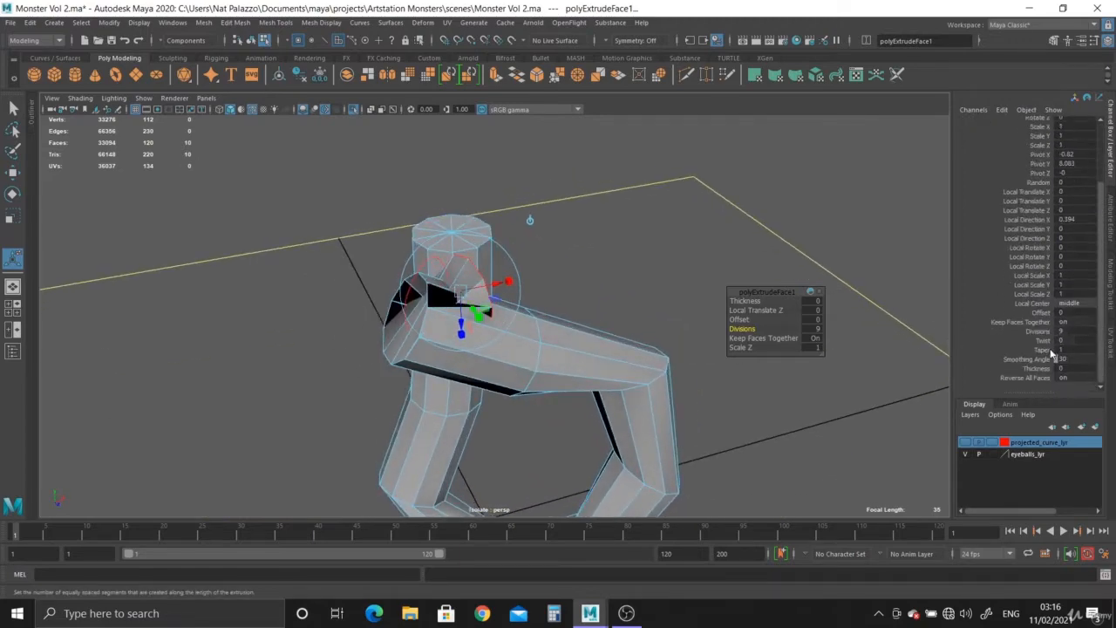
{"action": "left_click", "coordinate": [1048, 349]}
{"action": "middle_click_drag", "start_coordinate": [946, 354], "coordinate": [918, 357]}
{"action": "key", "text": "space"}
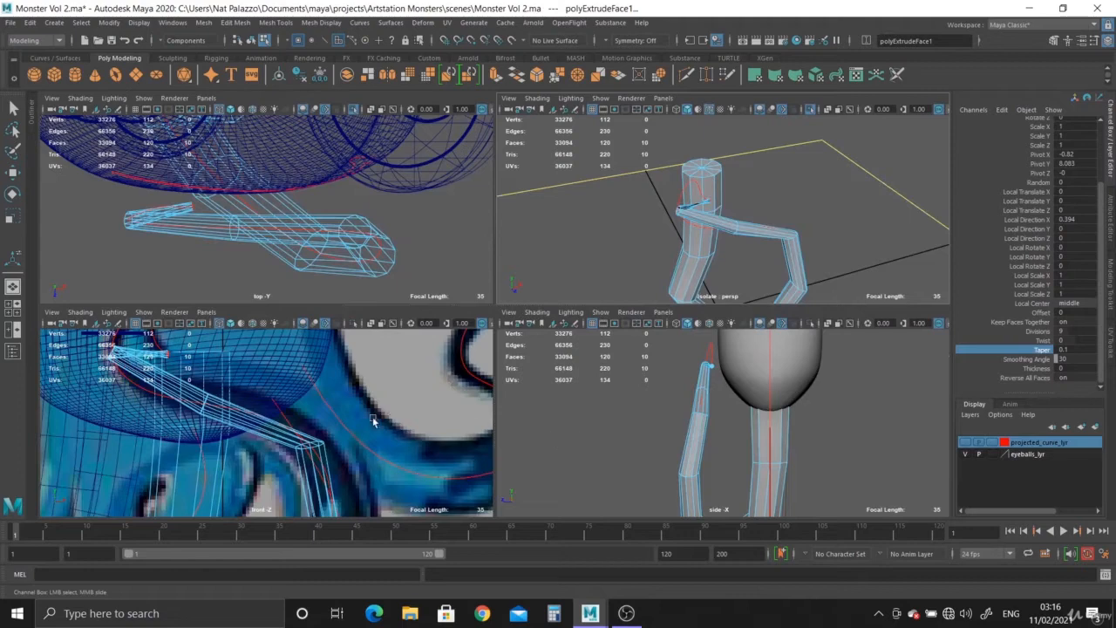
{"action": "key", "text": "space"}
{"action": "scroll", "coordinate": [343, 398], "scroll_direction": "down", "scroll_amount": 6}
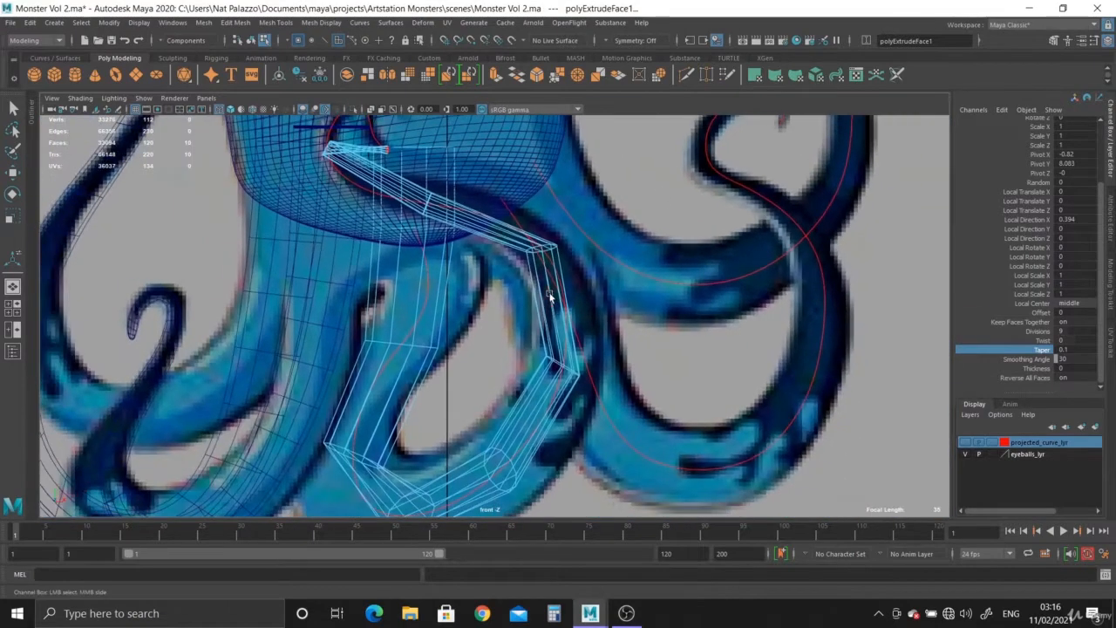
{"action": "middle_click_drag", "start_coordinate": [548, 298], "coordinate": [564, 304]}
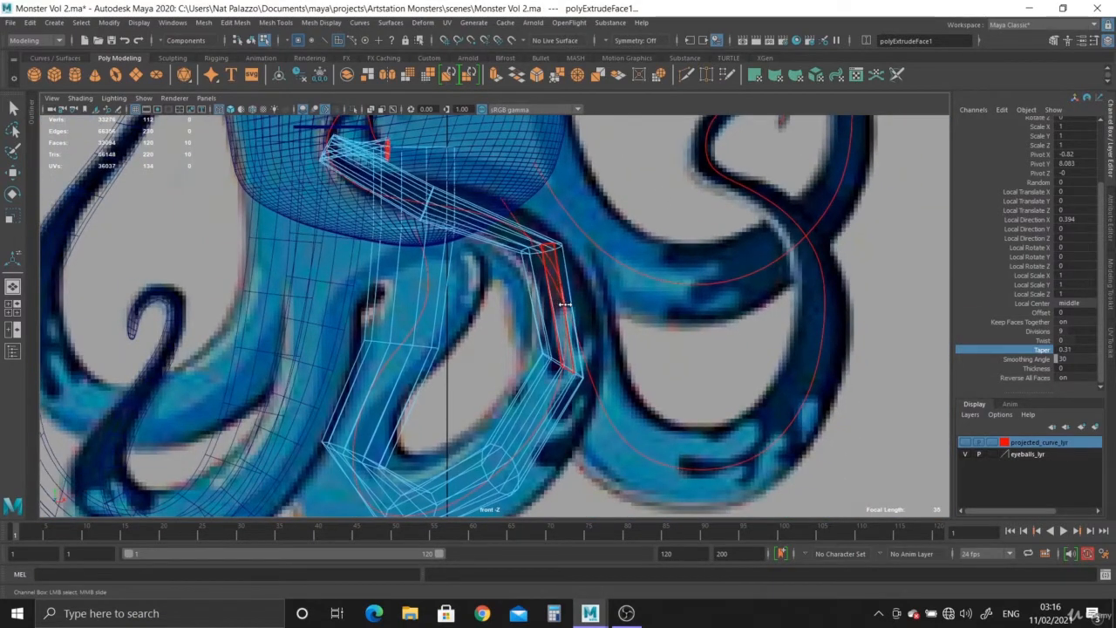
{"action": "middle_click_drag", "start_coordinate": [605, 398], "coordinate": [599, 369], "text": "alt"}
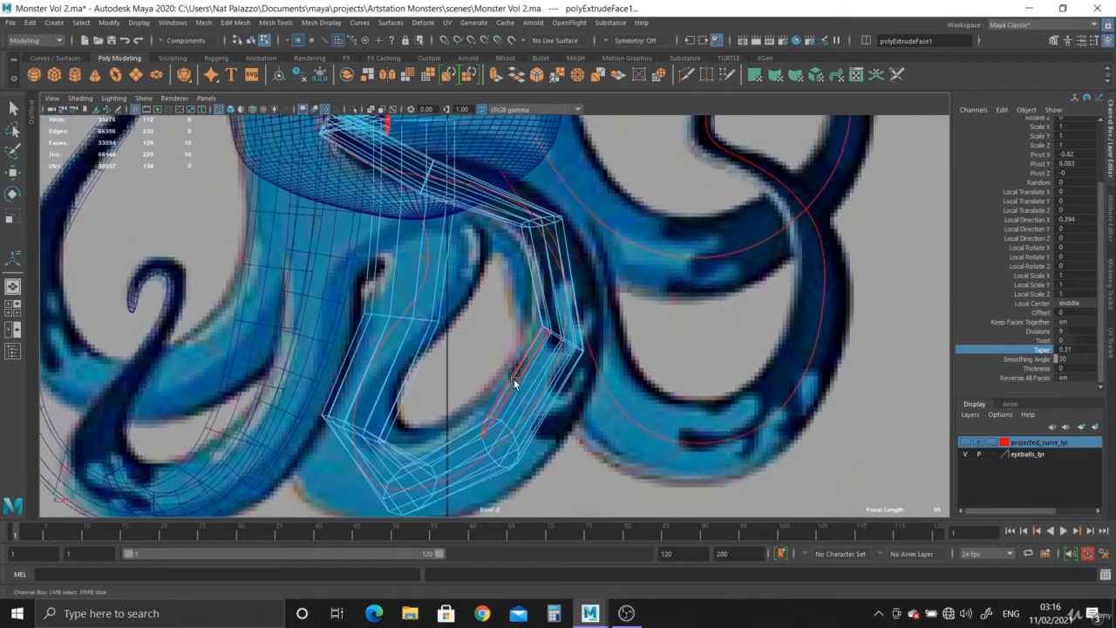
- Return the tentacle mesh to object mode and delete its construction history
{"action": "key", "text": "space"}
{"action": "key", "text": "space"}
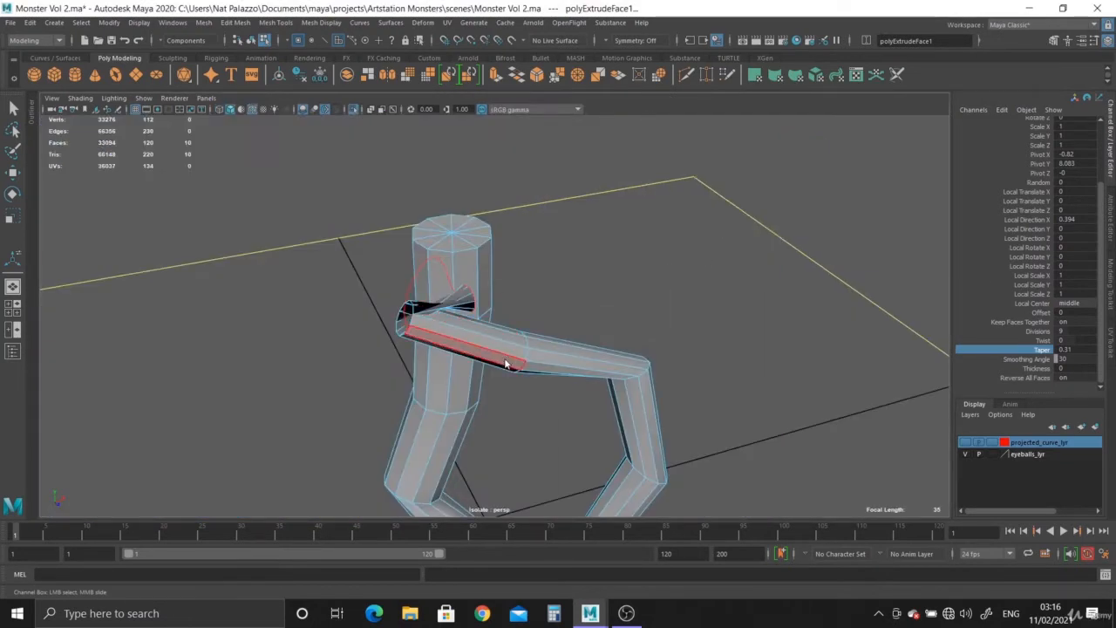
{"action": "right_click_drag", "start_coordinate": [506, 363], "coordinate": [595, 269]}
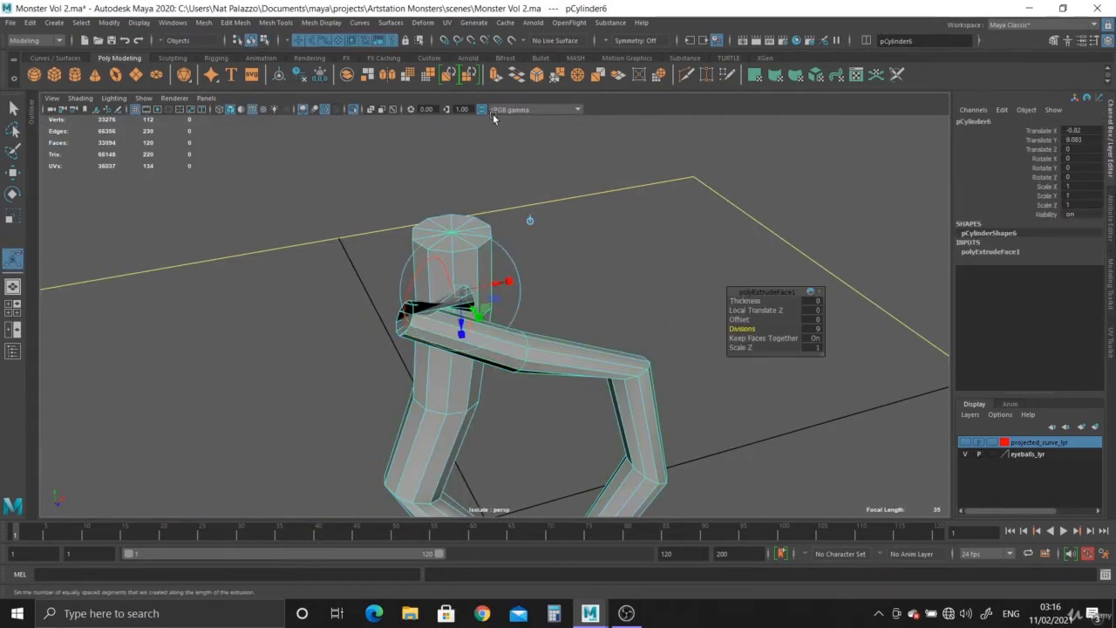
{"action": "left_click", "coordinate": [590, 247]}
{"action": "left_click_drag", "start_coordinate": [589, 247], "coordinate": [565, 303], "text": "alt"}
- Delete the guide curve that runs through the tentacle
{"action": "left_click", "coordinate": [528, 275]}
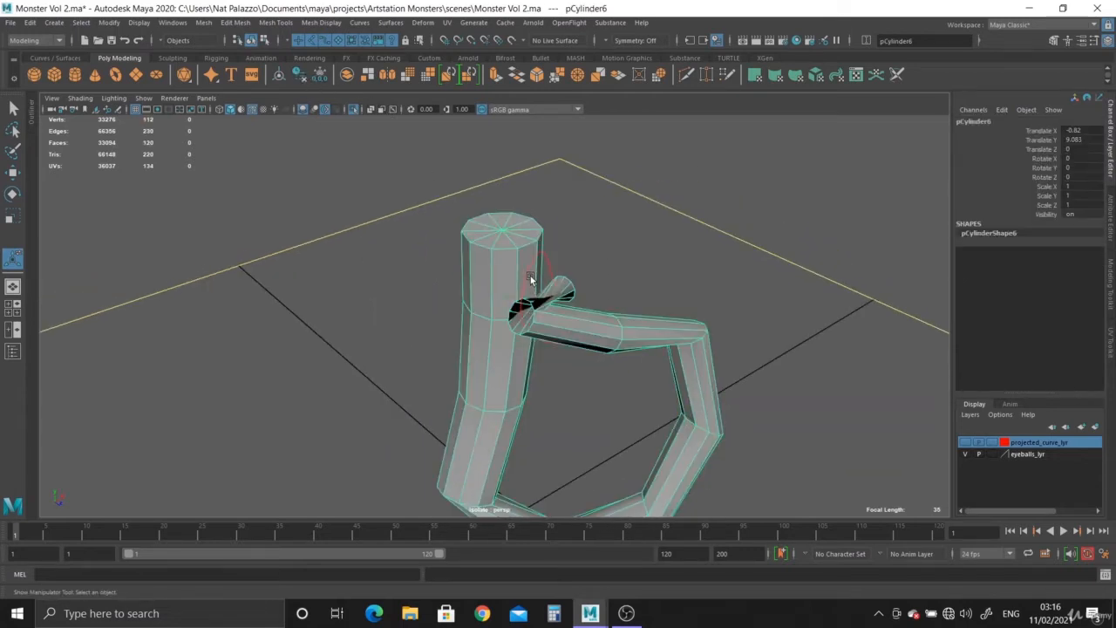
{"action": "left_click", "coordinate": [549, 270]}
{"action": "key", "text": "Delete"}
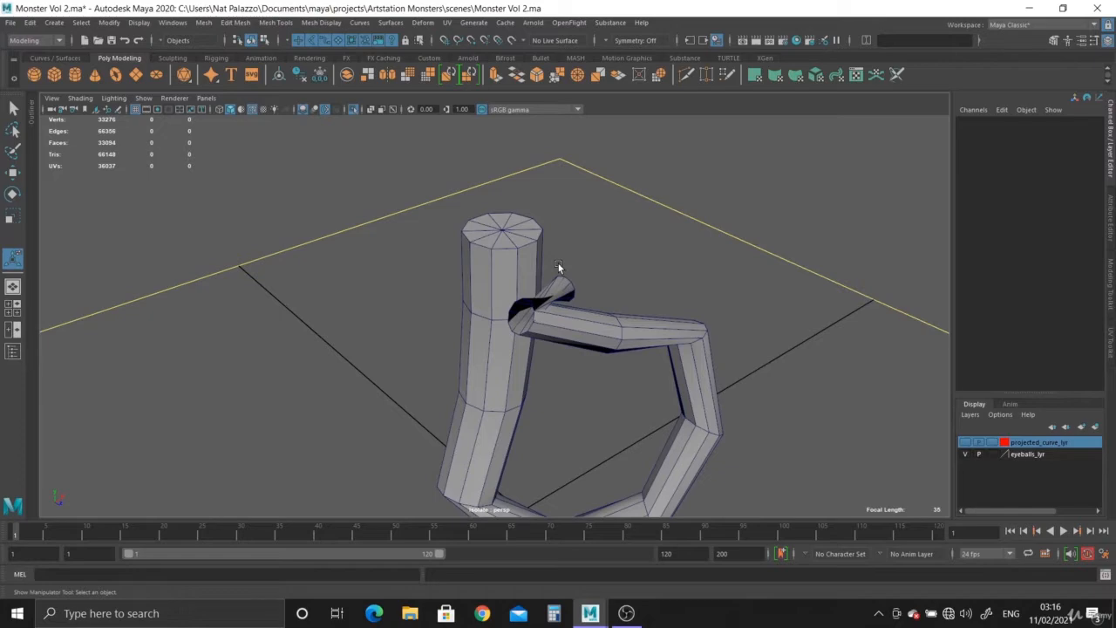
- Delete the cap faces at the tentacle's narrow end along with the twisted last ring of faces
{"action": "left_click_drag", "start_coordinate": [559, 268], "coordinate": [549, 324], "text": "alt"}
{"action": "right_click", "coordinate": [544, 310]}
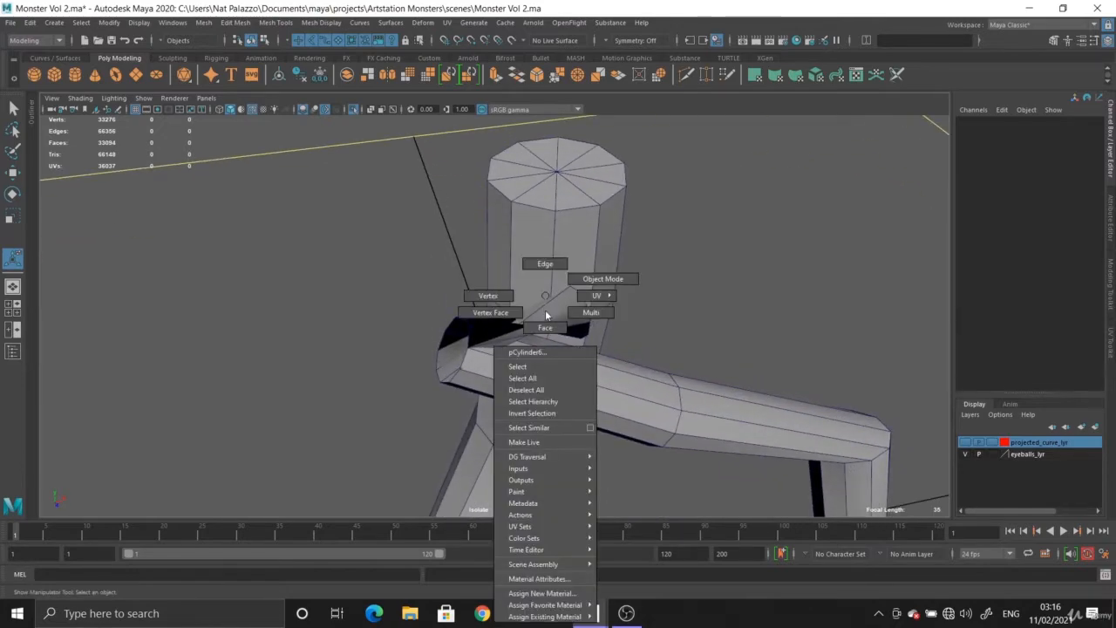
{"action": "right_click_drag", "start_coordinate": [545, 312], "coordinate": [672, 403]}
{"action": "left_click_drag", "start_coordinate": [672, 404], "coordinate": [577, 399], "text": "alt"}
{"action": "key", "text": "Delete"}
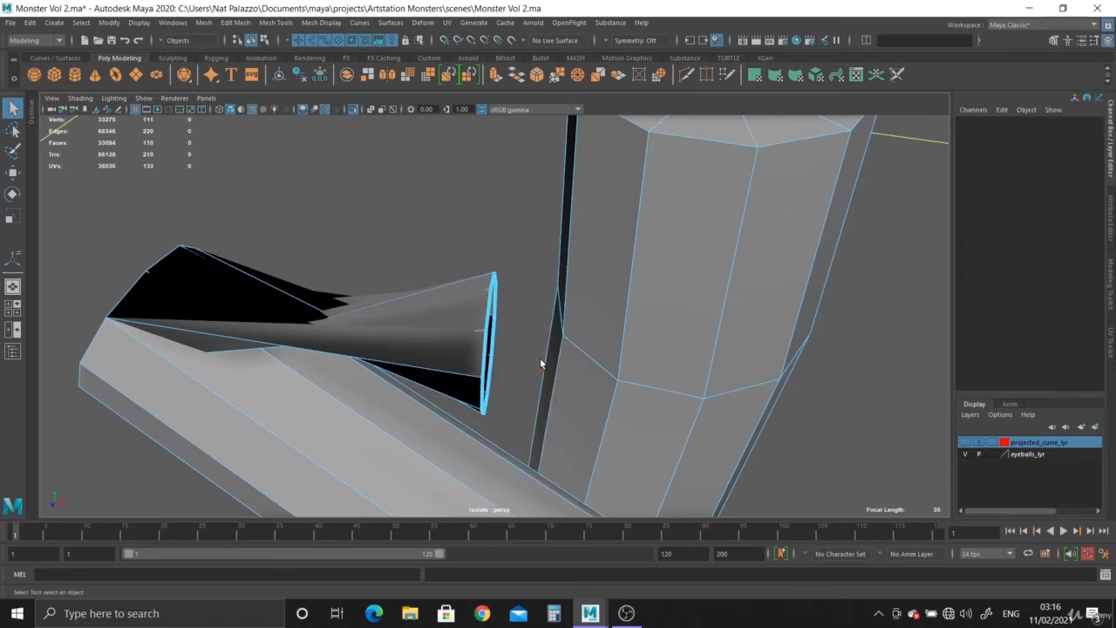
{"action": "left_click", "coordinate": [458, 347]}
{"action": "double_click", "coordinate": [459, 346]}
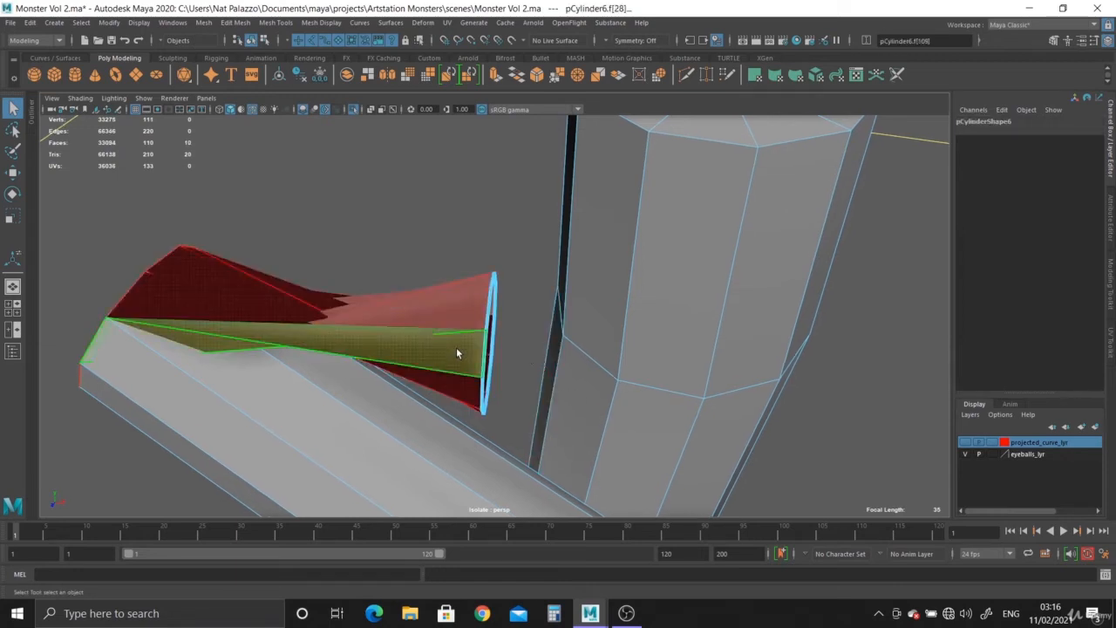
{"action": "key", "text": "Delete"}
- Delete all the cap faces closing the thick end of the tentacle
{"action": "right_click_drag", "start_coordinate": [456, 347], "coordinate": [366, 357], "text": "alt"}
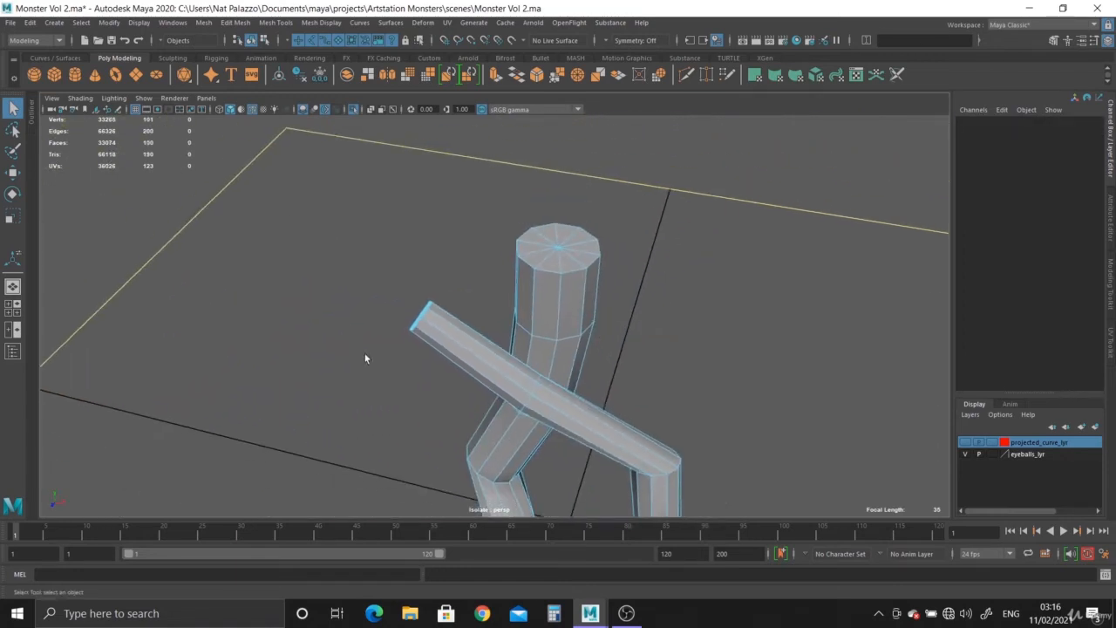
{"action": "left_click_drag", "start_coordinate": [366, 356], "coordinate": [479, 367], "text": "alt"}
{"action": "middle_click_drag", "start_coordinate": [479, 366], "coordinate": [469, 400], "text": "alt"}
{"action": "left_click_drag", "start_coordinate": [469, 400], "coordinate": [598, 394], "text": "alt"}
{"action": "scroll", "coordinate": [598, 394], "scroll_direction": "up", "scroll_amount": 3}
{"action": "right_click_drag", "start_coordinate": [565, 297], "coordinate": [566, 343]}
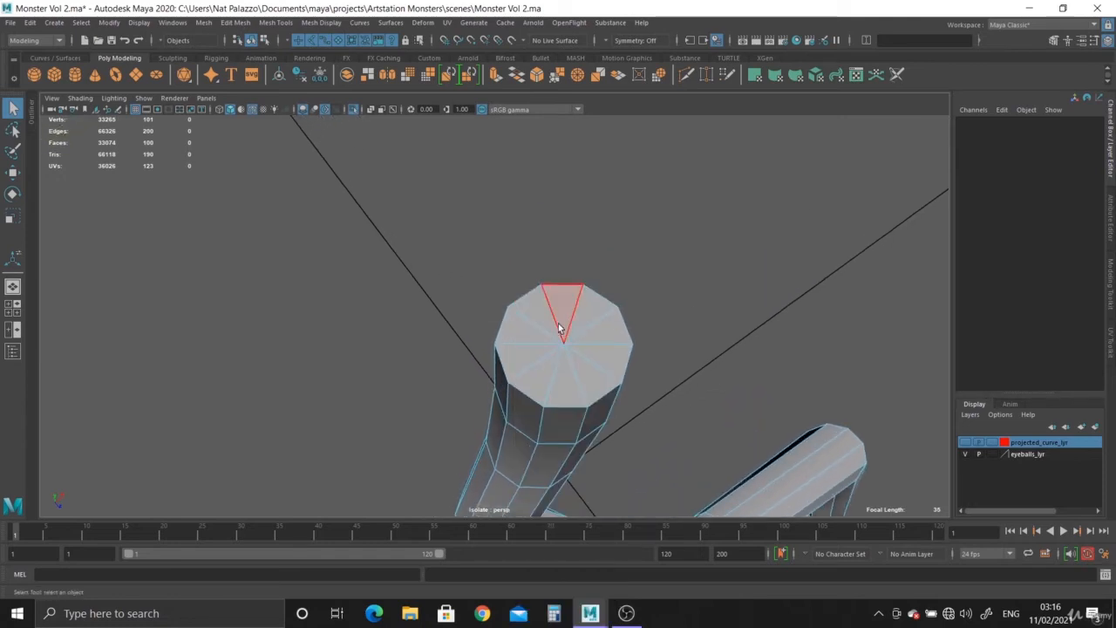
{"action": "left_click", "coordinate": [562, 315]}
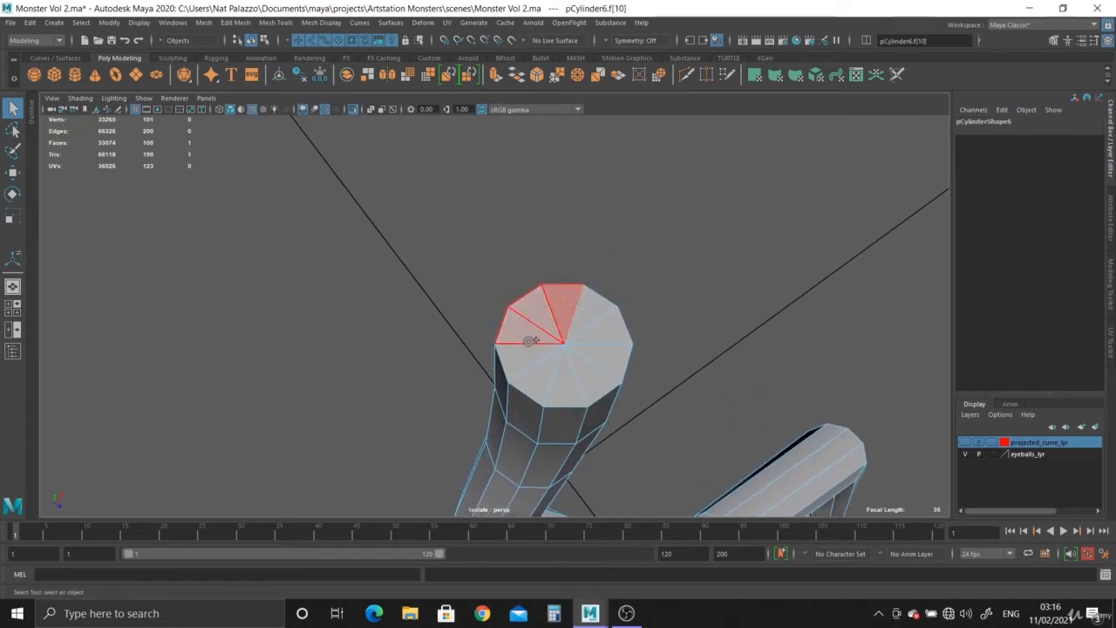
{"action": "double_click", "coordinate": [530, 340]}
{"action": "key", "text": "Delete"}
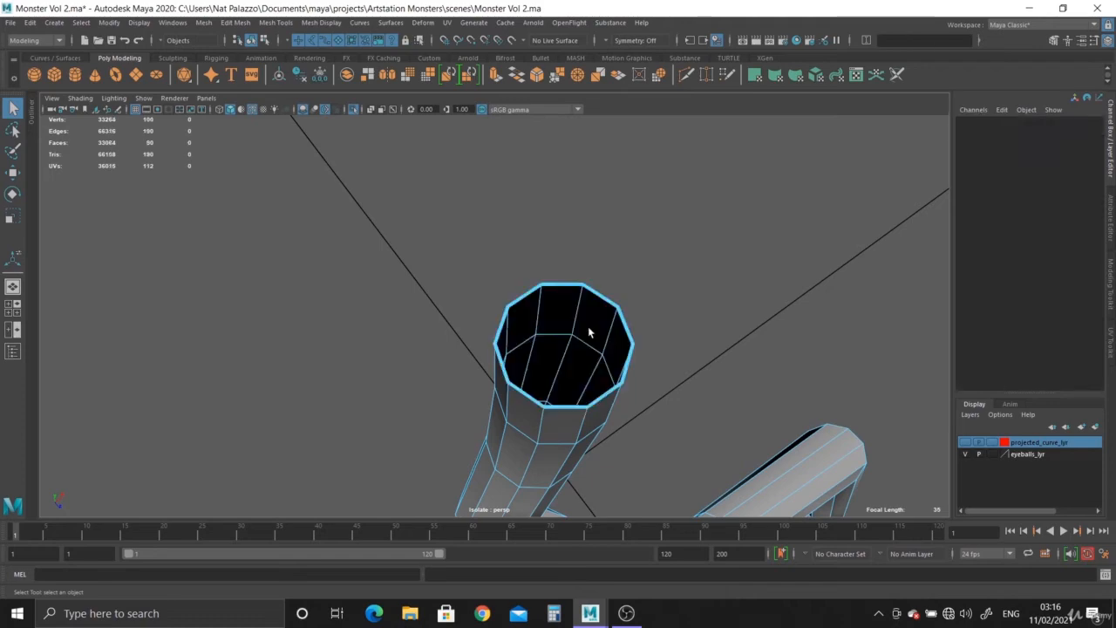
- Compare the open-ended tentacle with the reference image in the front view
{"action": "right_click_drag", "start_coordinate": [589, 331], "coordinate": [406, 264], "text": "alt"}
{"action": "left_click_drag", "start_coordinate": [407, 264], "coordinate": [419, 372], "text": "alt"}
{"action": "key", "text": "space"}
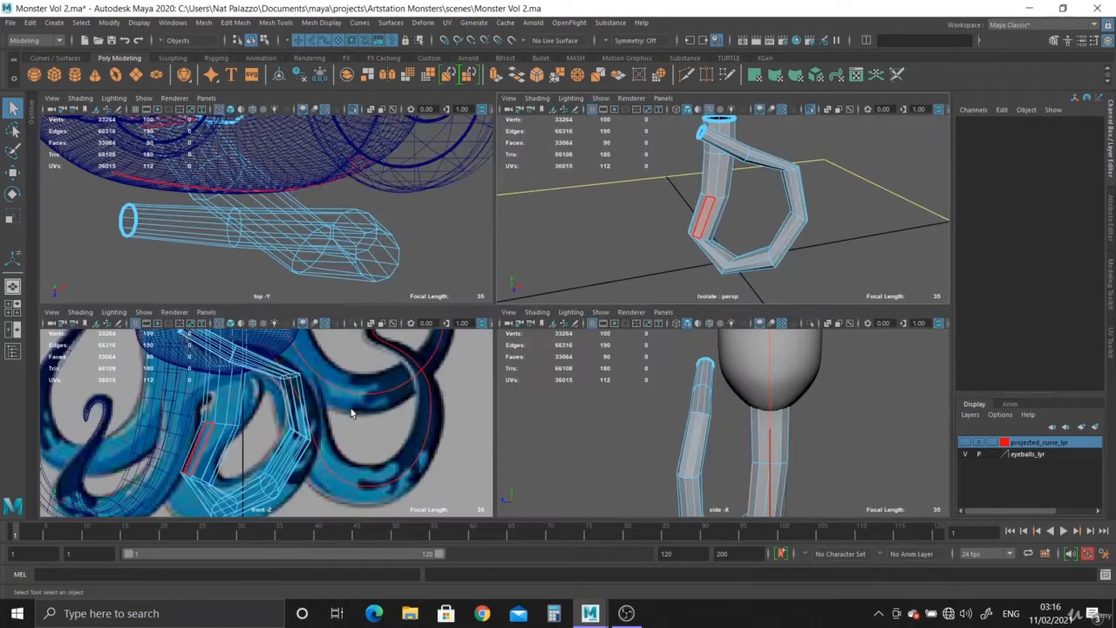
{"action": "key", "text": "space"}
{"action": "right_click_drag", "start_coordinate": [351, 414], "coordinate": [535, 450], "text": "alt"}
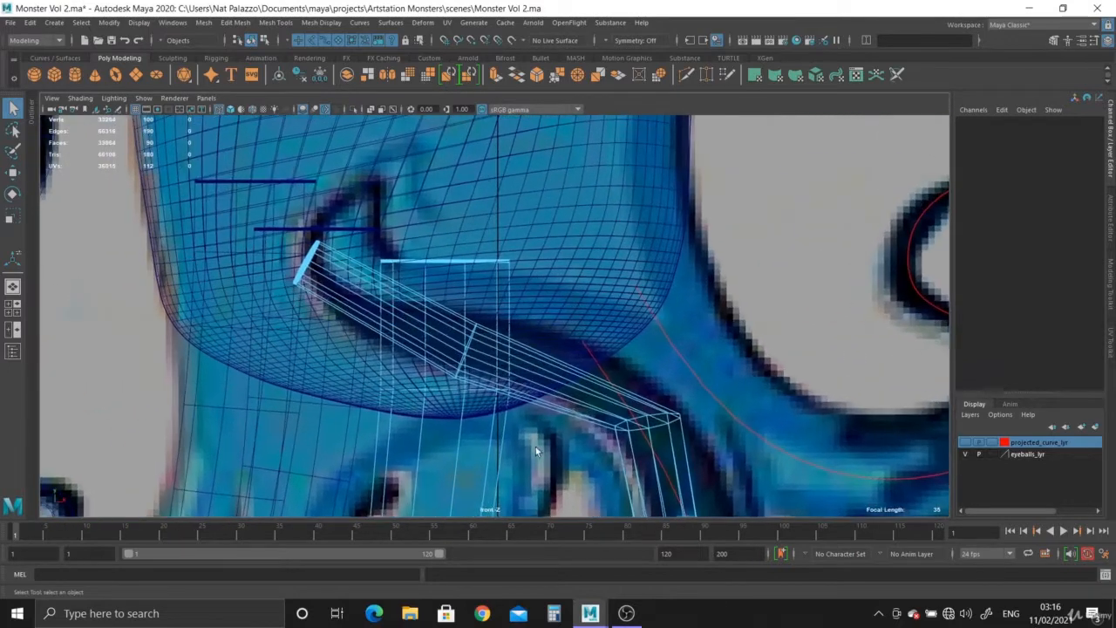
{"action": "key", "text": "space"}
{"action": "key", "text": "space"}
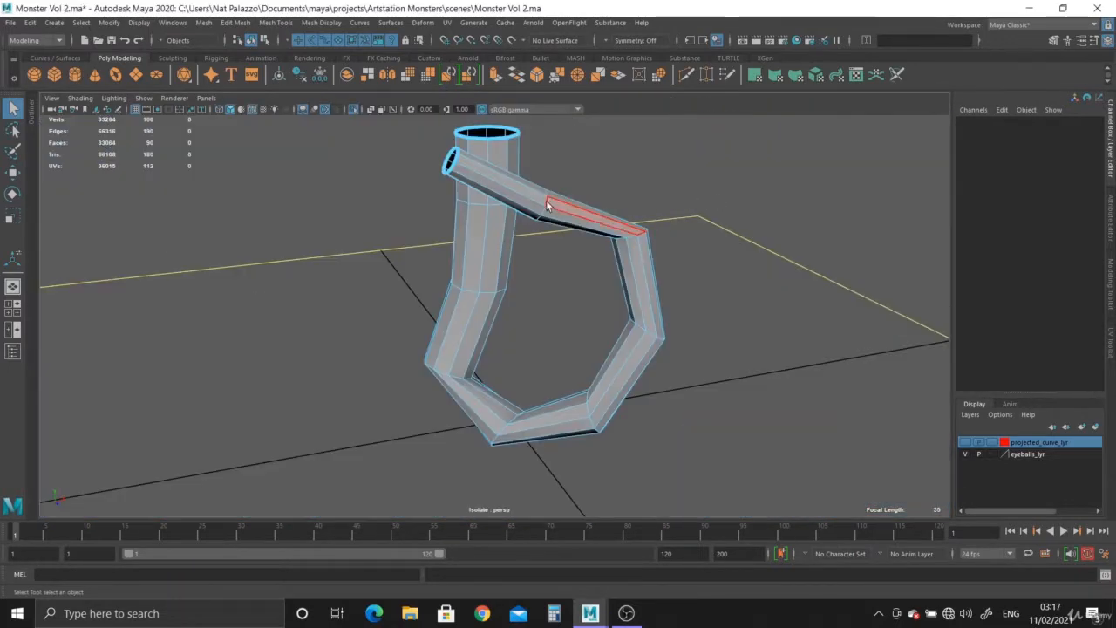
- Enable Edge Flow for the Multi-Cut tool and insert edge loops in the two segments nearest the tentacle's narrow end
{"action": "key", "text": "F8"}
{"action": "left_click_drag", "start_coordinate": [548, 205], "coordinate": [552, 230], "text": "alt"}
{"action": "right_click_drag", "start_coordinate": [553, 230], "coordinate": [613, 152], "text": "alt"}
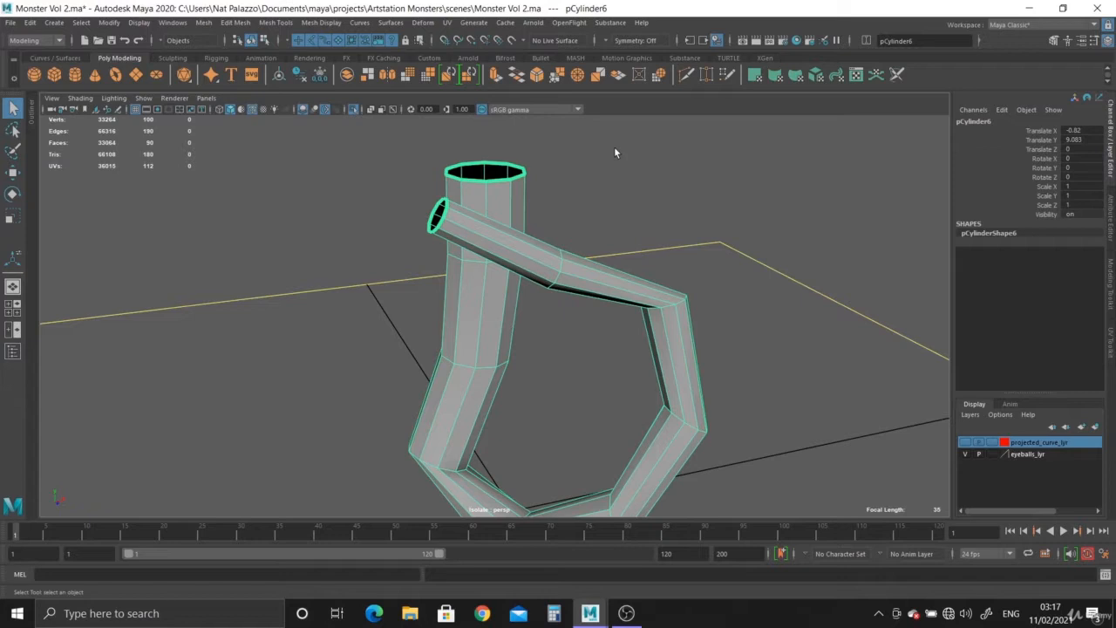
{"action": "double_click", "coordinate": [686, 75]}
{"action": "left_click", "coordinate": [824, 199]}
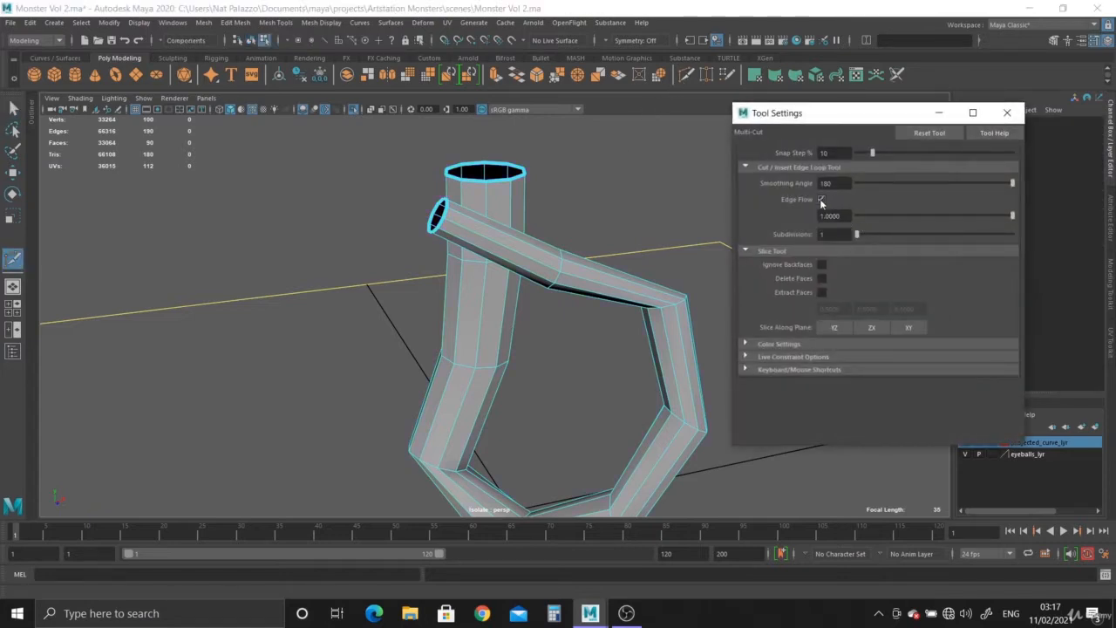
{"action": "left_click", "coordinate": [501, 244], "text": "ctrl"}
{"action": "left_click", "coordinate": [598, 283], "text": "ctrl"}
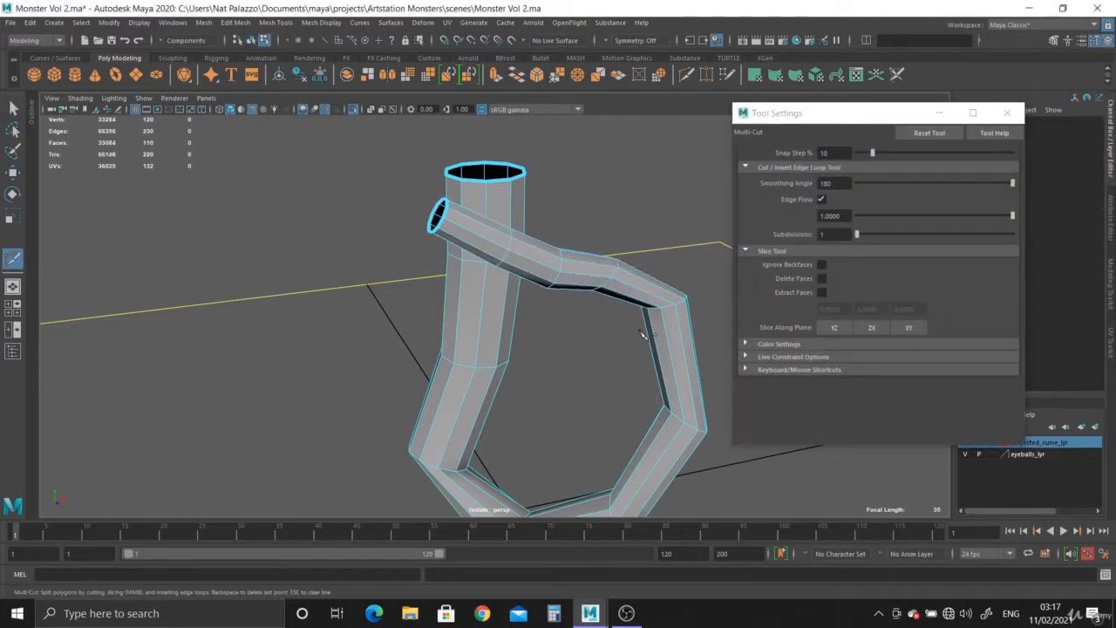
- Insert edge-flow loops between the existing rings around the tentacle's lower curve and up toward its thick end
{"action": "left_click_drag", "start_coordinate": [597, 283], "coordinate": [566, 288], "text": "alt"}
{"action": "middle_click_drag", "start_coordinate": [567, 288], "coordinate": [511, 283], "text": "alt"}
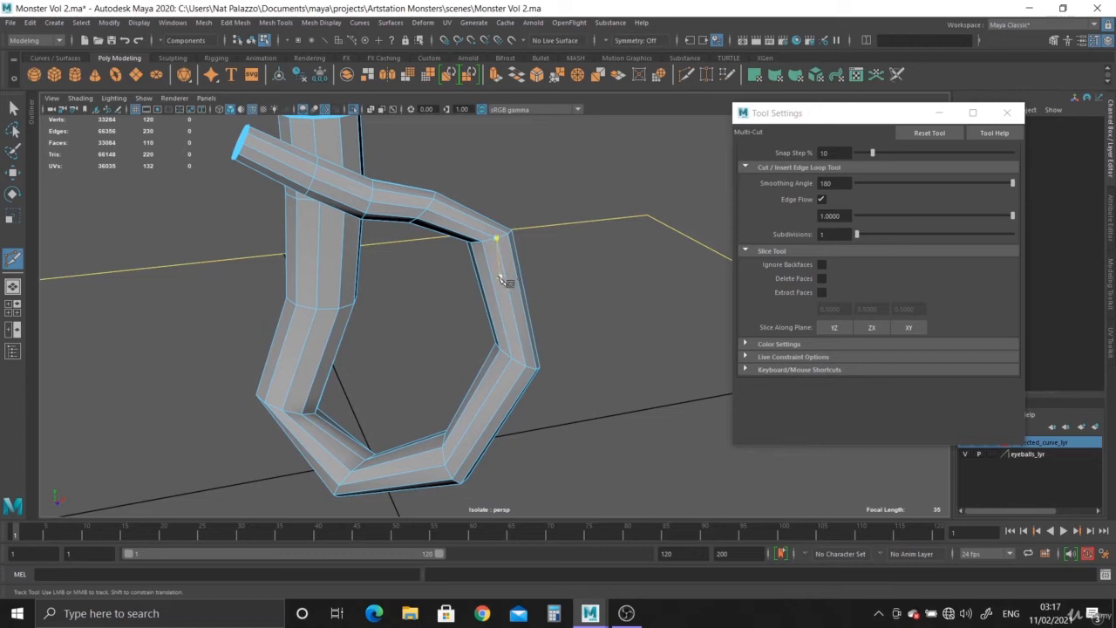
{"action": "left_click", "coordinate": [489, 397], "text": "ctrl"}
{"action": "left_click", "coordinate": [323, 448], "text": "ctrl"}
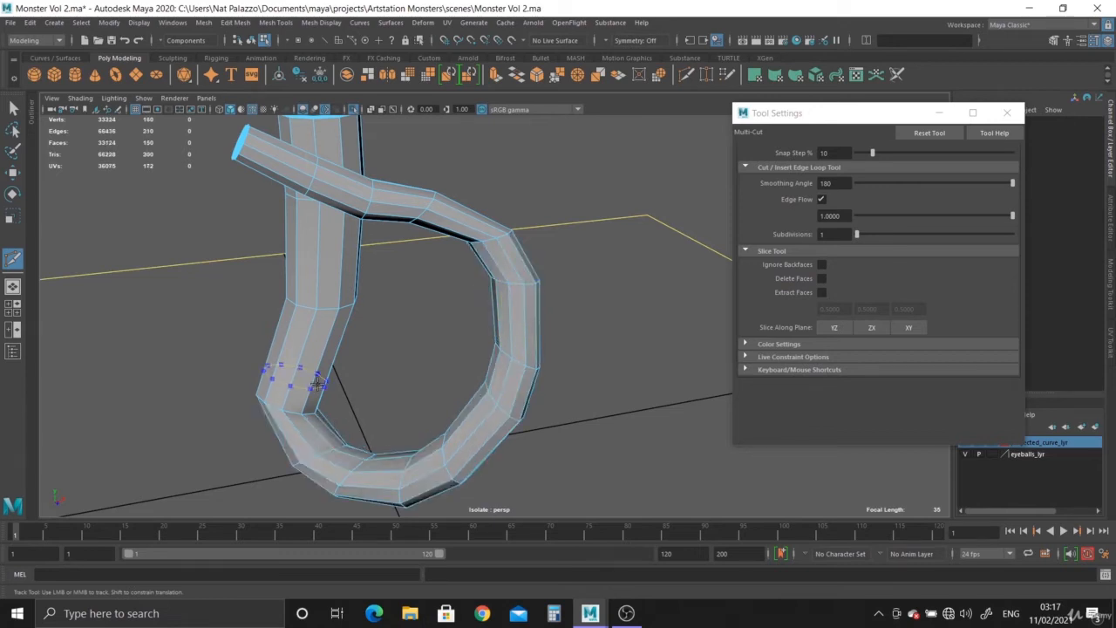
{"action": "left_click", "coordinate": [317, 369], "text": "ctrl"}
{"action": "left_click", "coordinate": [347, 273], "text": "ctrl"}
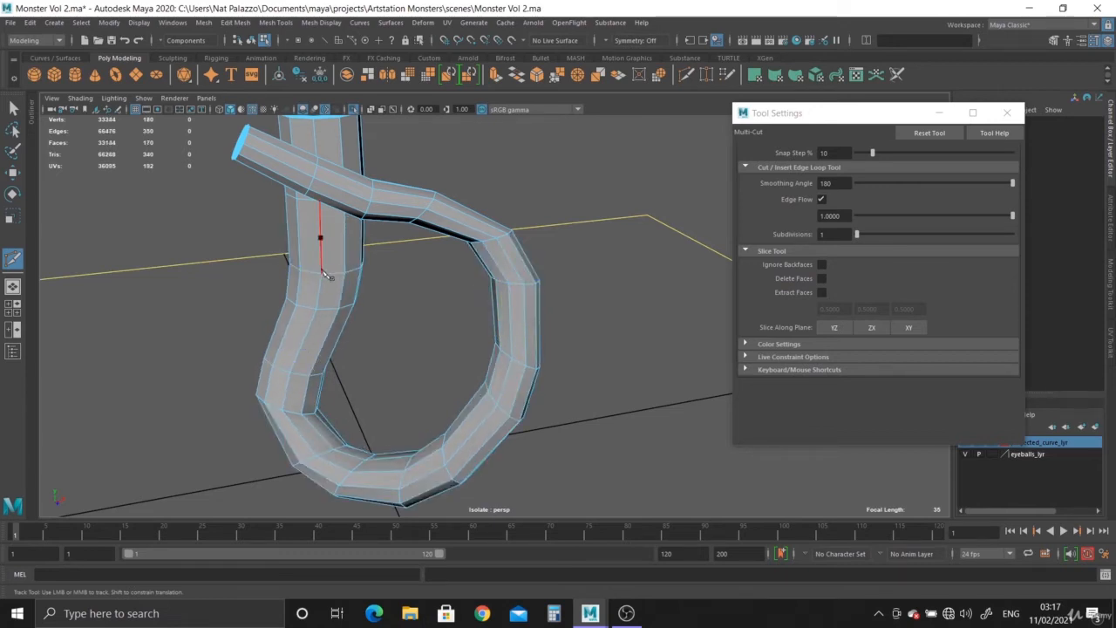
- Insert the remaining edge-flow loops in the tentacle's long segments, checking the mesh from several angles
{"action": "left_click_drag", "start_coordinate": [324, 275], "coordinate": [379, 277], "text": "alt"}
{"action": "right_click_drag", "start_coordinate": [379, 277], "coordinate": [356, 271], "text": "alt"}
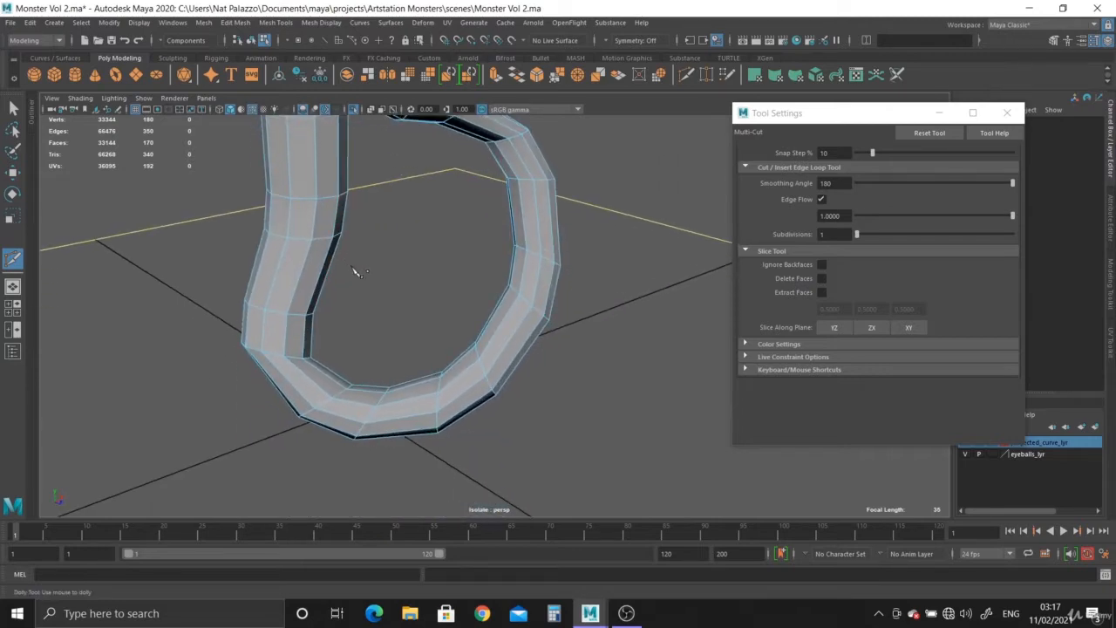
{"action": "left_click_drag", "start_coordinate": [356, 271], "coordinate": [301, 259], "text": "alt"}
{"action": "left_click_drag", "start_coordinate": [545, 320], "coordinate": [396, 288], "text": "alt"}
{"action": "right_click_drag", "start_coordinate": [349, 217], "coordinate": [386, 304], "text": "alt"}
{"action": "left_click", "coordinate": [466, 209], "text": "ctrl"}
{"action": "left_click_drag", "start_coordinate": [386, 305], "coordinate": [85, 131], "text": "alt"}
- Leave the Multi-Cut tool and delete the tentacle's construction history in object mode
{"action": "key", "text": "q"}
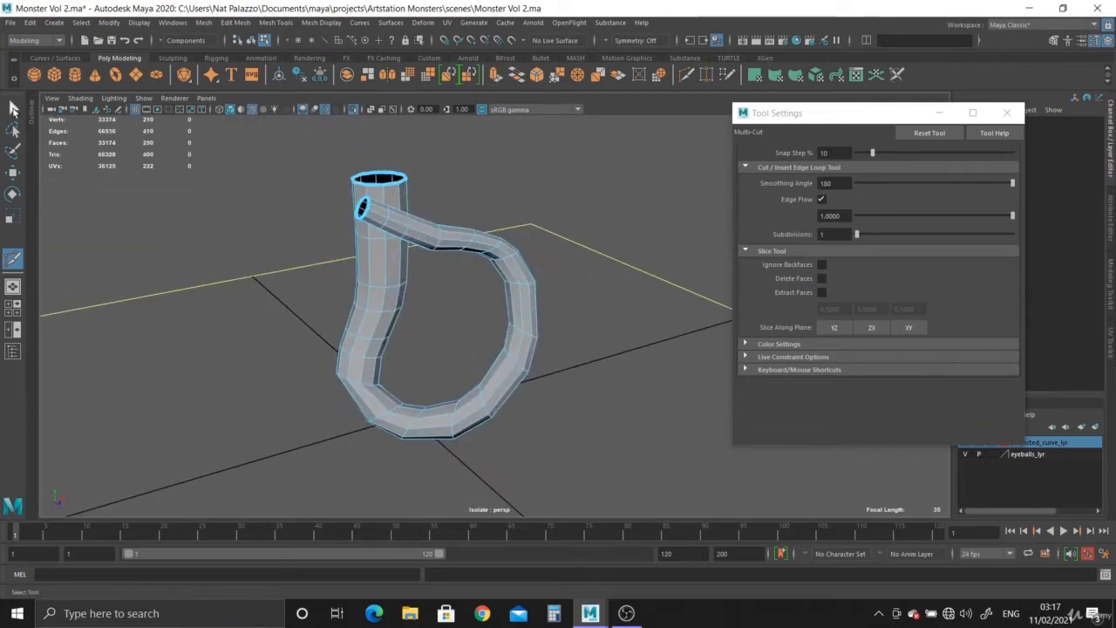
{"action": "left_click", "coordinate": [1007, 112]}
{"action": "right_click_drag", "start_coordinate": [427, 240], "coordinate": [488, 218]}
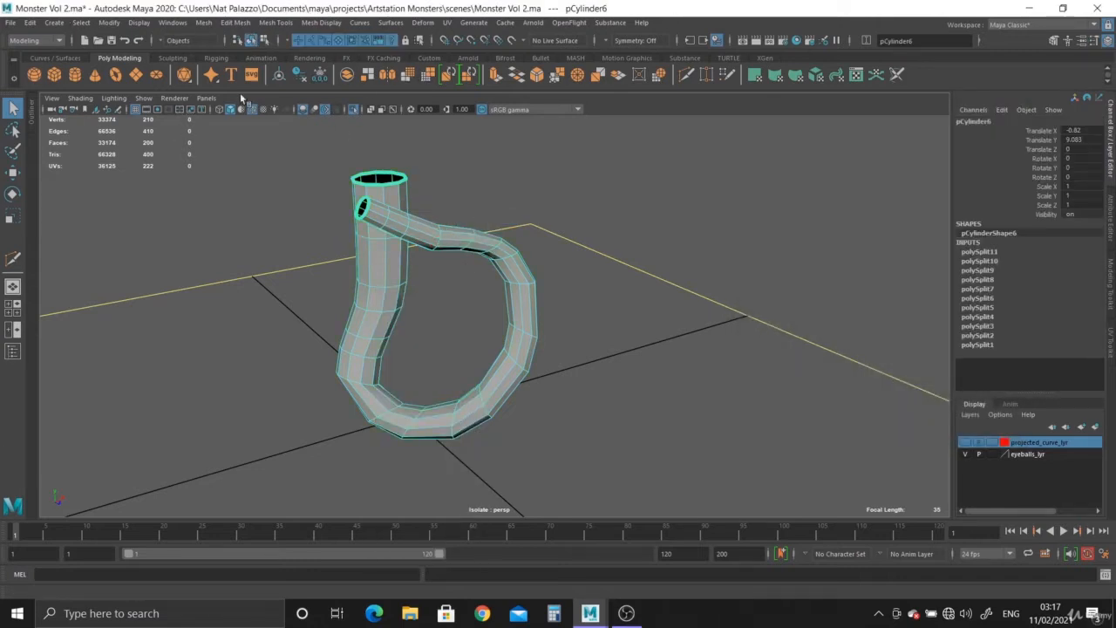
{"action": "left_click", "coordinate": [301, 76]}
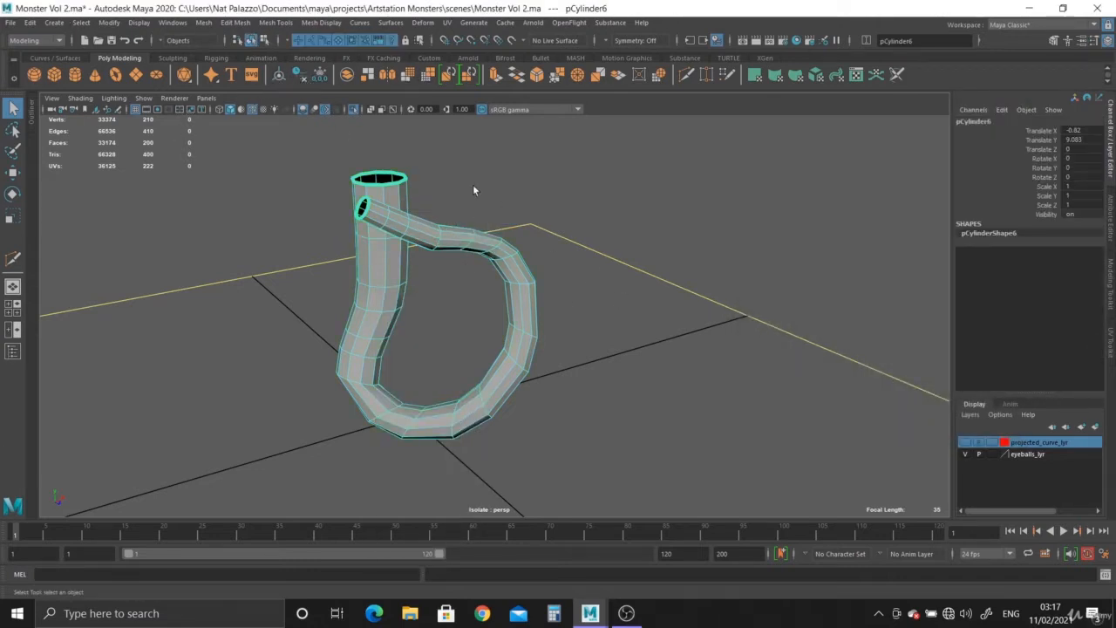
{"action": "right_click_drag", "start_coordinate": [628, 309], "coordinate": [544, 305], "text": "alt"}
{"action": "left_click_drag", "start_coordinate": [545, 304], "coordinate": [380, 240], "text": "alt"}
{"action": "right_click_drag", "start_coordinate": [367, 226], "coordinate": [310, 226]}
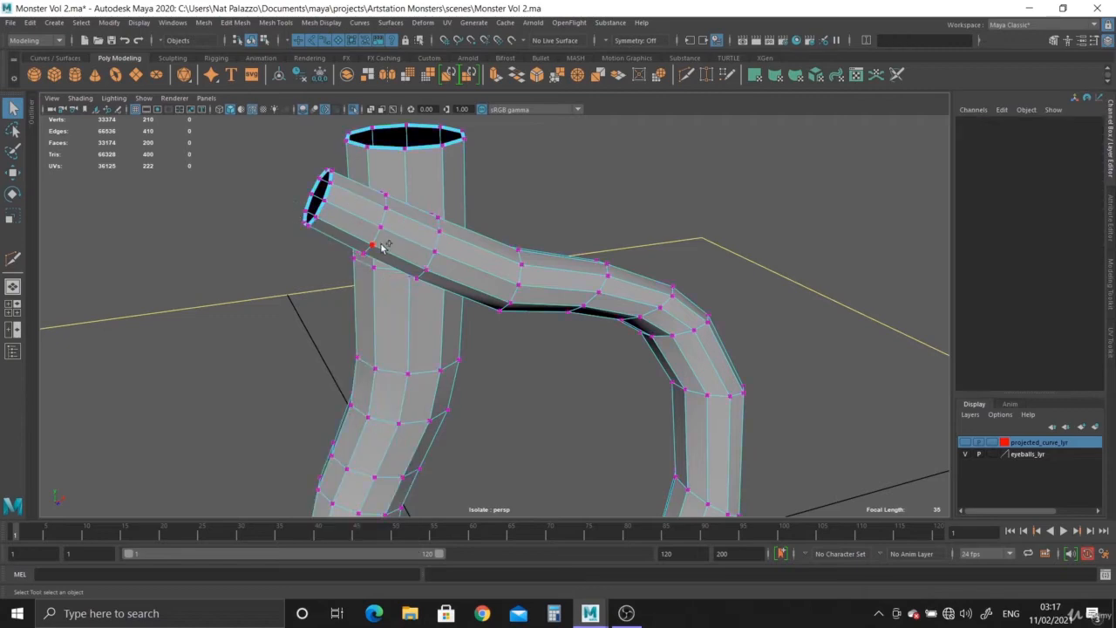
{"action": "left_click_drag", "start_coordinate": [380, 246], "coordinate": [356, 237], "text": "alt"}
{"action": "left_click_drag", "start_coordinate": [216, 143], "coordinate": [267, 221]}
{"action": "key", "text": "space"}
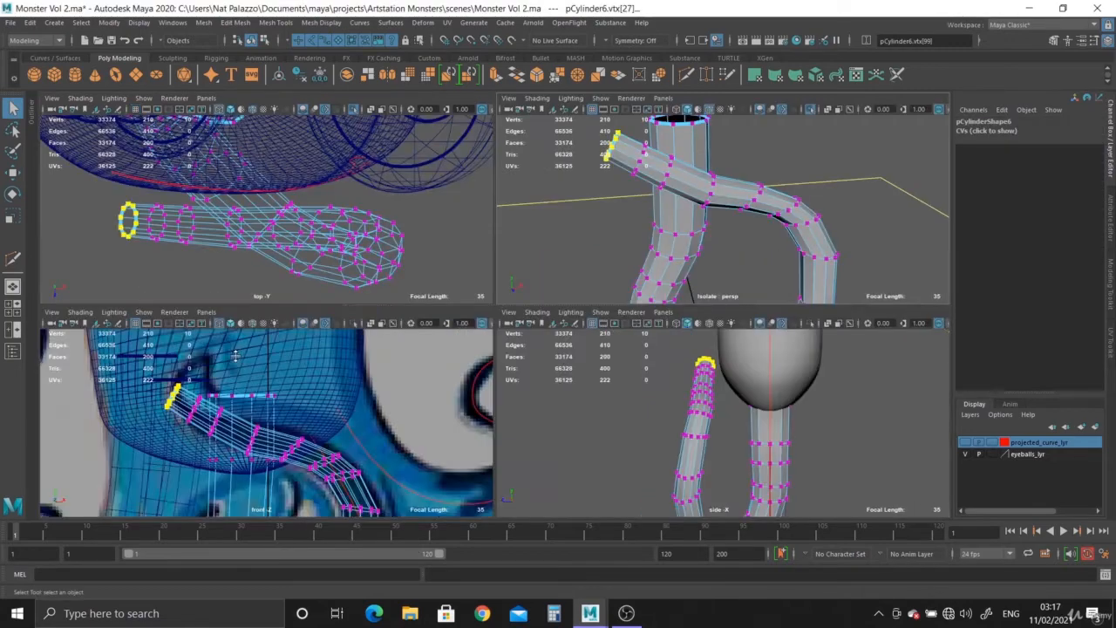
{"action": "key", "text": "space"}
{"action": "scroll", "coordinate": [286, 332], "scroll_direction": "up", "scroll_amount": 2}
{"action": "middle_click_drag", "start_coordinate": [352, 375], "coordinate": [367, 375], "text": "alt"}
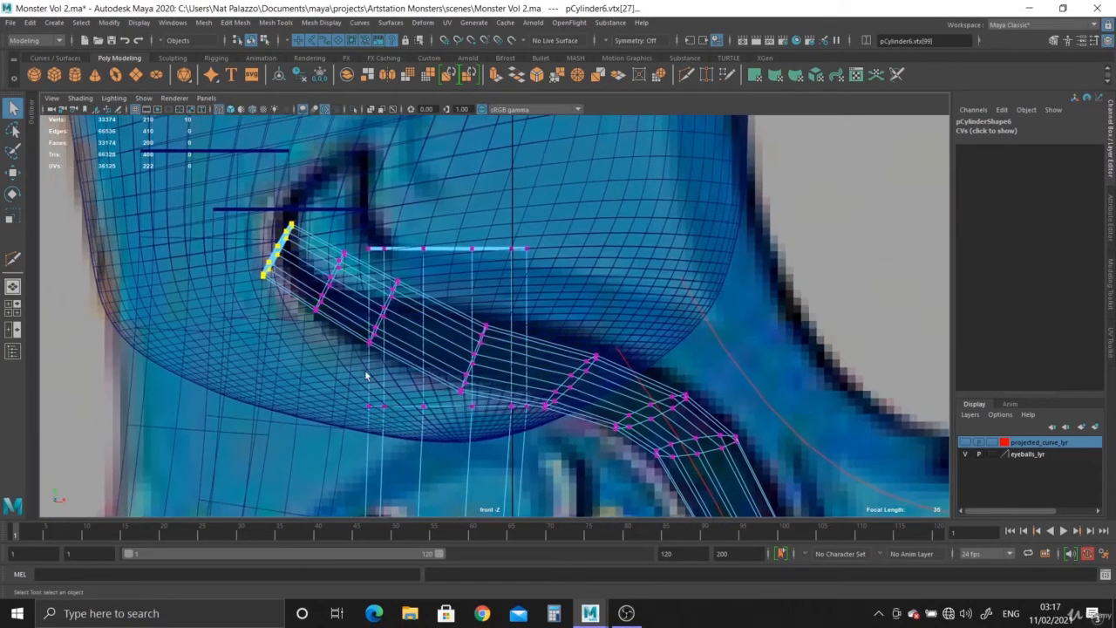
{"action": "key", "text": "r"}
{"action": "key", "text": "space"}
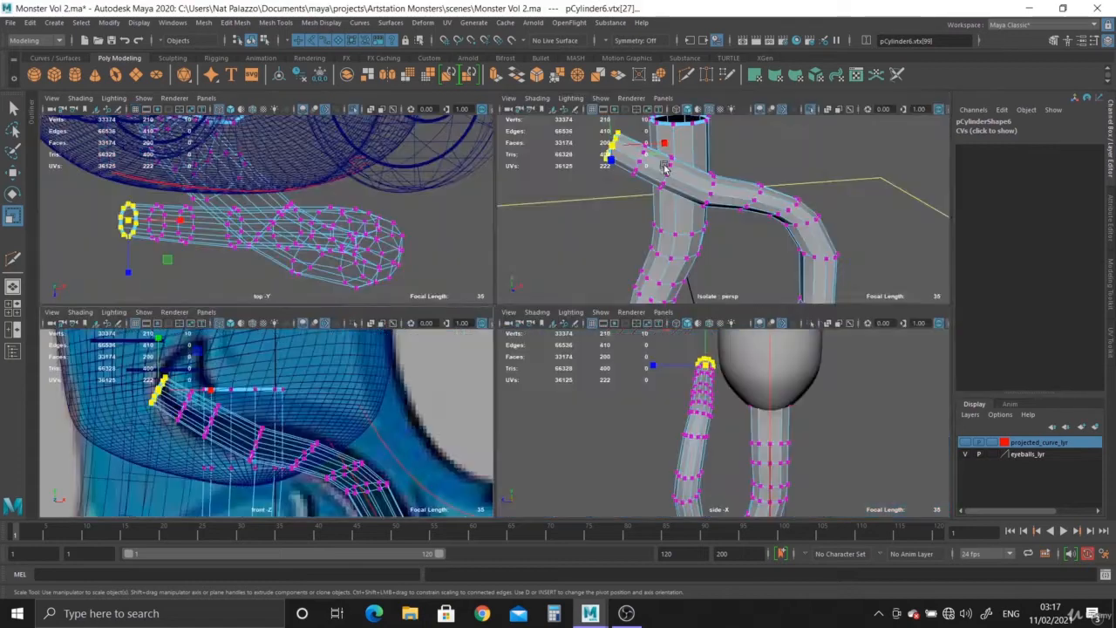
{"action": "key", "text": "space"}
{"action": "left_click_drag", "start_coordinate": [261, 283], "coordinate": [389, 288], "text": "alt"}
{"action": "right_click_drag", "start_coordinate": [389, 288], "coordinate": [442, 342], "text": "alt"}
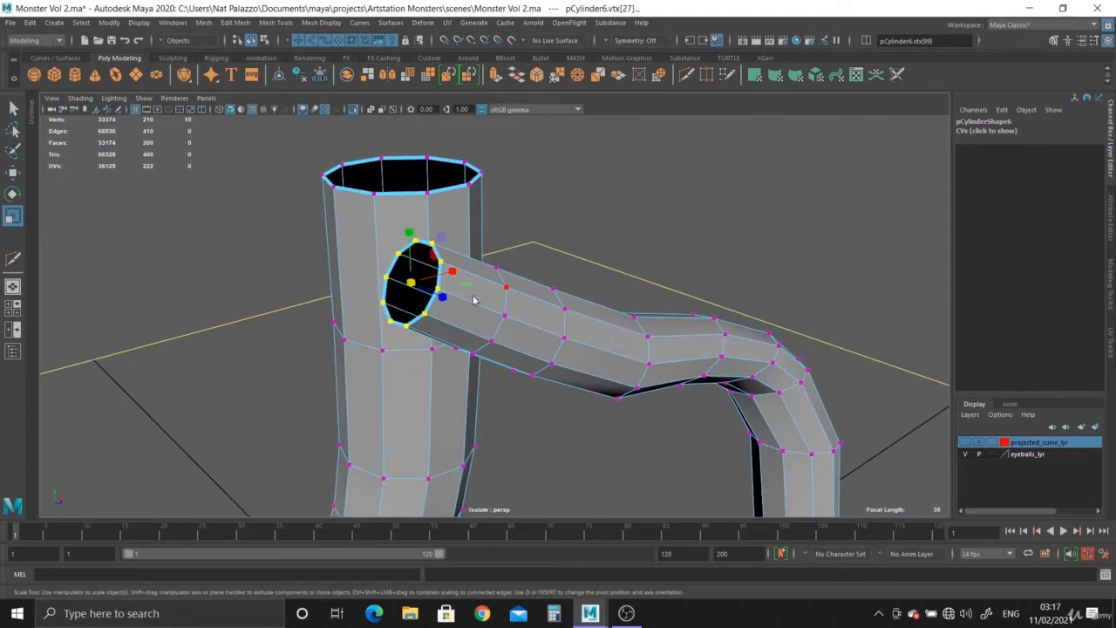
- Extrude the open border edge loop at the tentacle's narrow end and ready it for moving
{"action": "right_click_drag", "start_coordinate": [473, 300], "coordinate": [473, 245]}
{"action": "double_click", "coordinate": [433, 299]}
{"action": "left_click_drag", "start_coordinate": [469, 302], "coordinate": [559, 354], "text": "alt"}
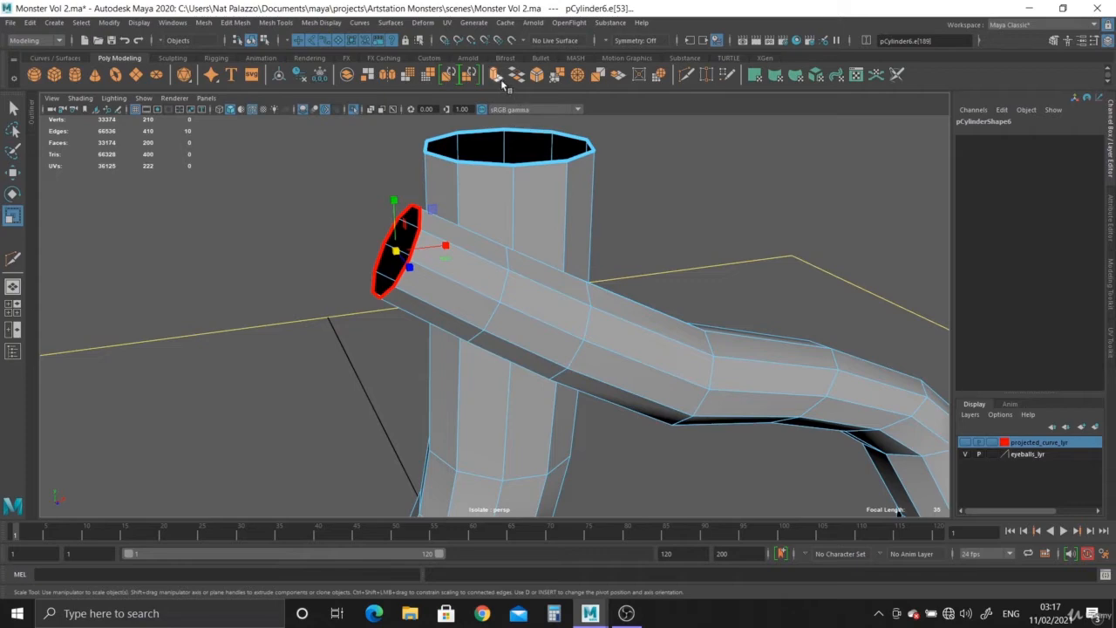
{"action": "key", "text": "ctrl+e"}
{"action": "key", "text": "w"}
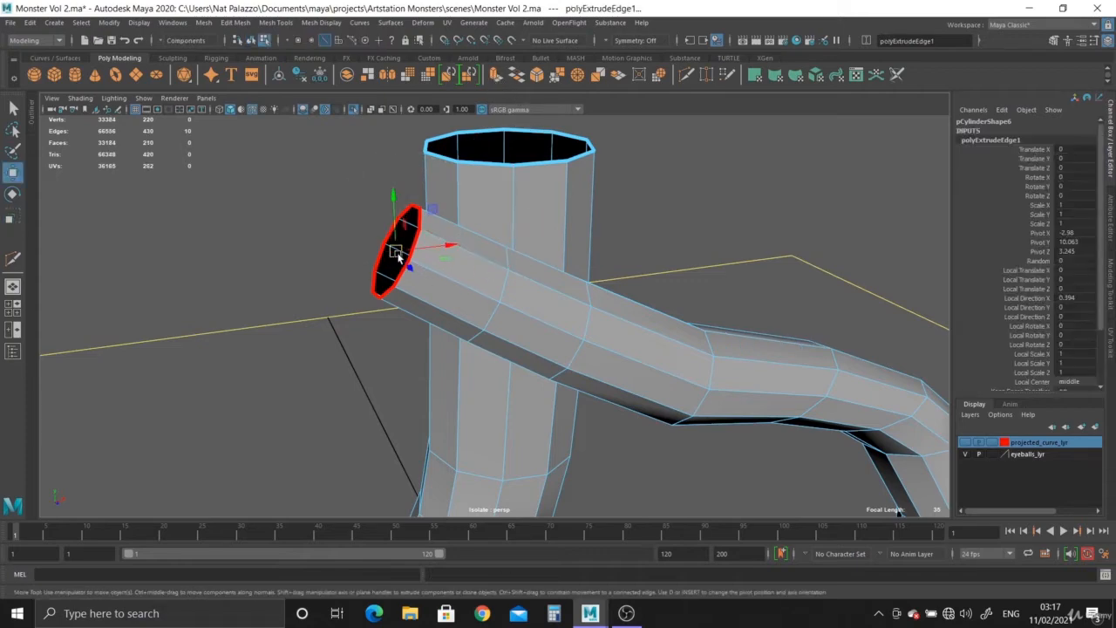
- Move the extruded edge loop upward in the front view to follow the curl of the reference tentacle
{"action": "left_click_drag", "start_coordinate": [397, 255], "coordinate": [354, 235]}
{"action": "key", "text": "space"}
{"action": "key", "text": "space"}
{"action": "middle_click_drag", "start_coordinate": [307, 371], "coordinate": [382, 393], "text": "alt"}
{"action": "key", "text": "ctrl+z"}
{"action": "right_click_drag", "start_coordinate": [330, 312], "coordinate": [353, 332], "text": "alt"}
{"action": "left_click_drag", "start_coordinate": [348, 315], "coordinate": [331, 268]}
{"action": "right_click_drag", "start_coordinate": [375, 392], "coordinate": [424, 445], "text": "alt"}
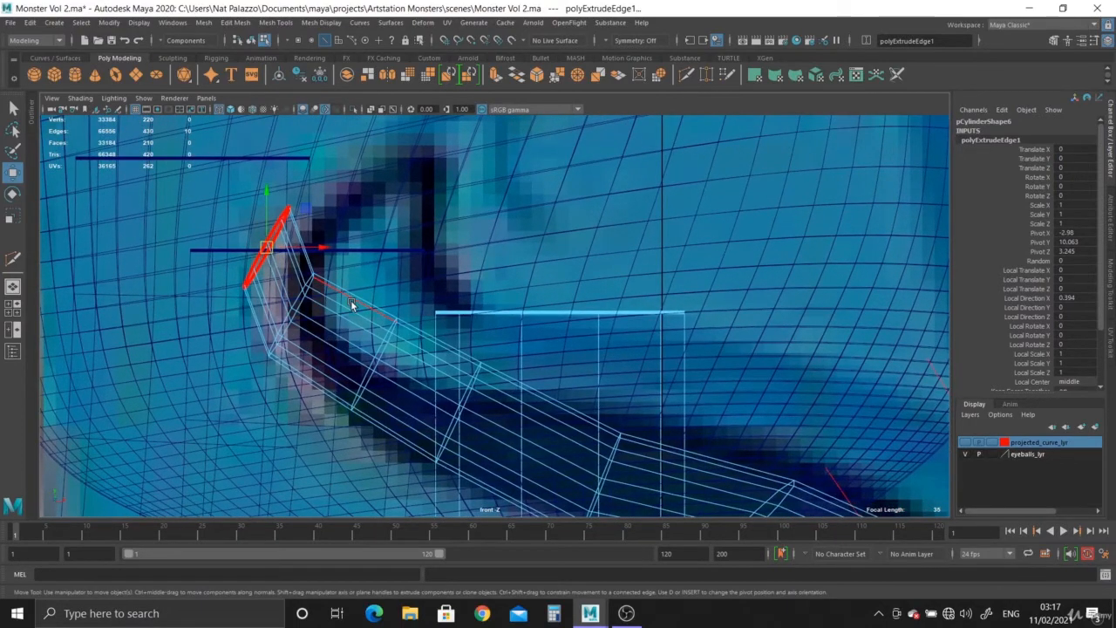
- Hide the octopus's body mesh so the reference tentacle tip is unobstructed in the front view
{"action": "right_click_drag", "start_coordinate": [427, 353], "coordinate": [161, 214], "text": "alt"}
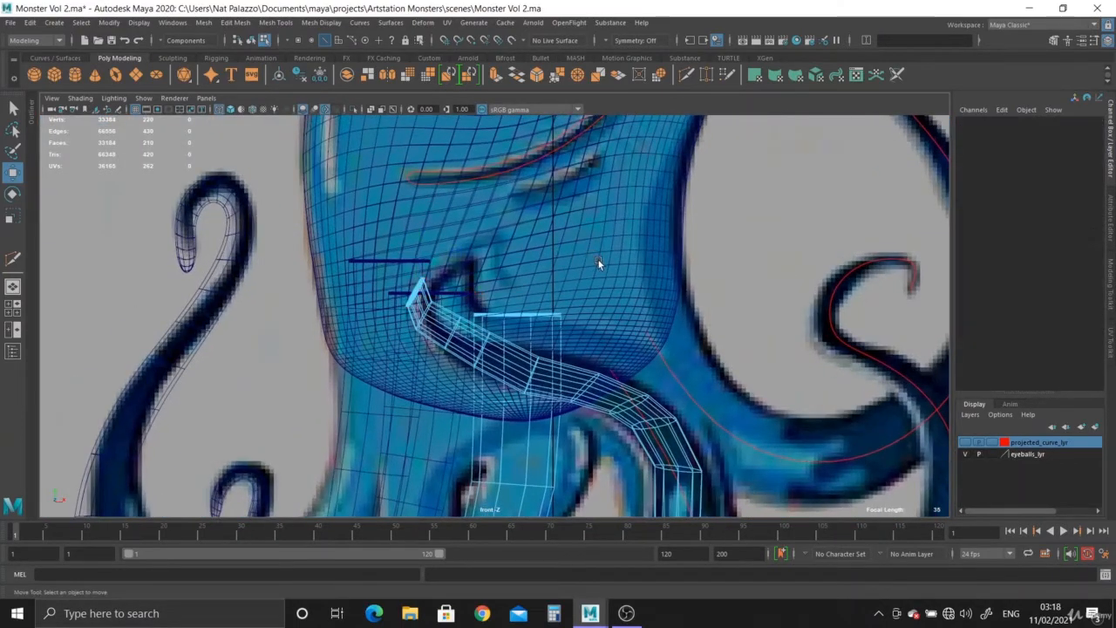
{"action": "right_click_drag", "start_coordinate": [598, 260], "coordinate": [601, 244]}
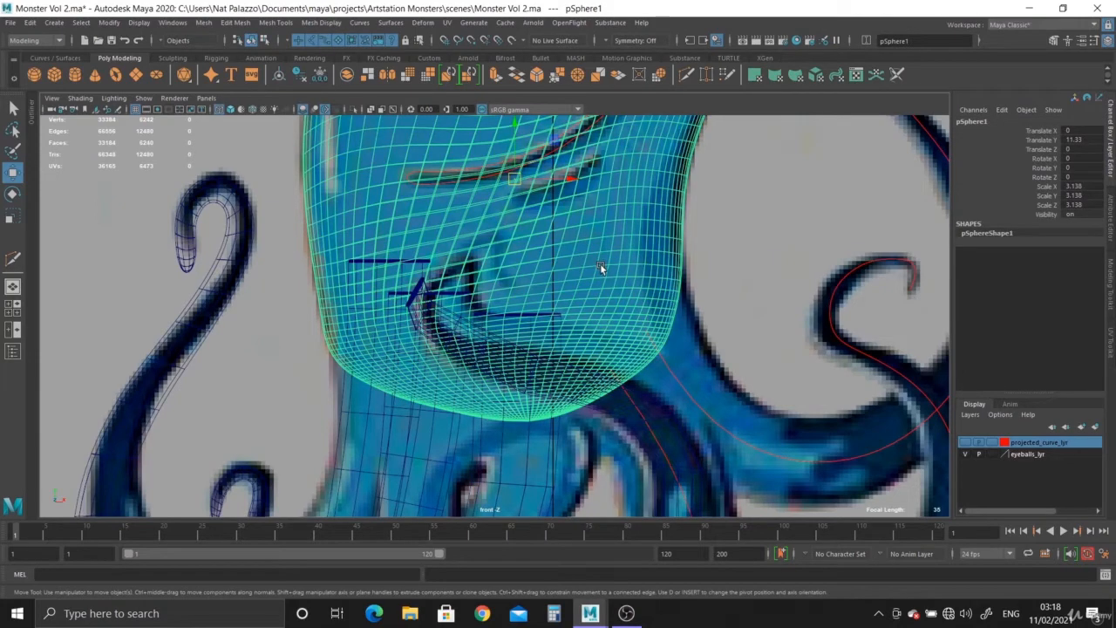
{"action": "key", "text": "ctrl+h"}
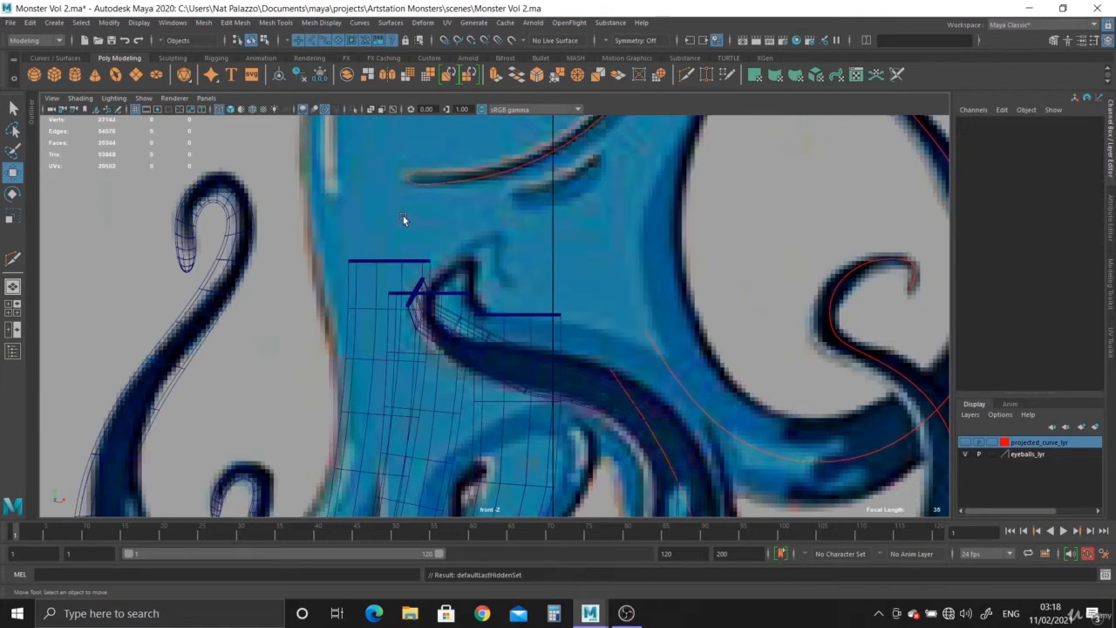
- Hide the two finished tentacles that overlap the central tentacle in the front view
{"action": "key", "text": "space"}
{"action": "key", "text": "space"}
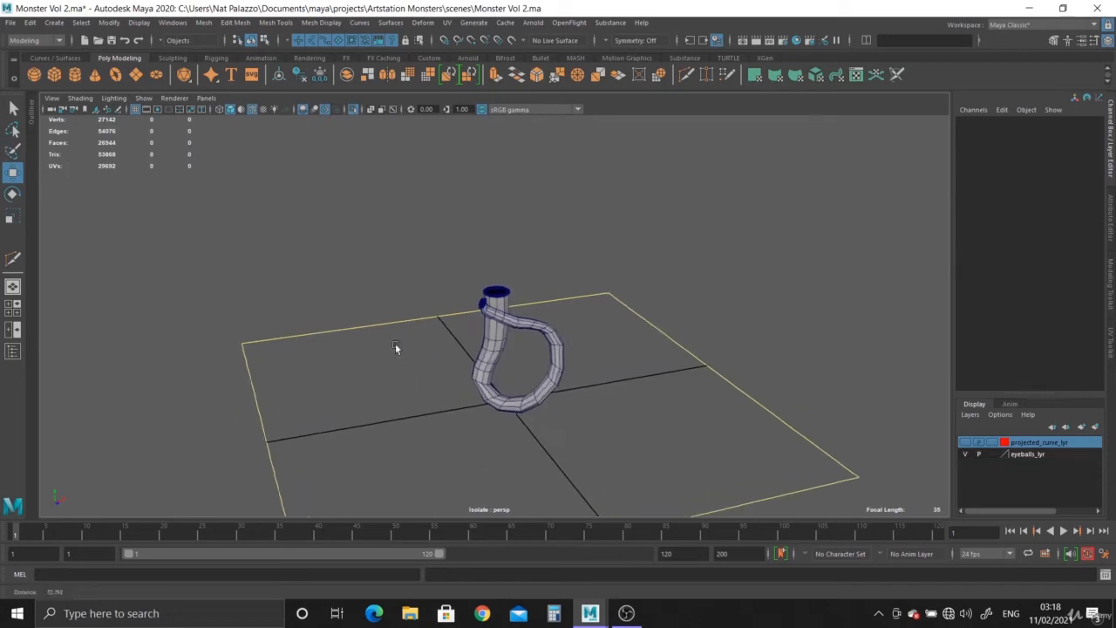
{"action": "key", "text": "space"}
{"action": "key", "text": "space"}
{"action": "middle_click_drag", "start_coordinate": [372, 432], "coordinate": [359, 304], "text": "alt"}
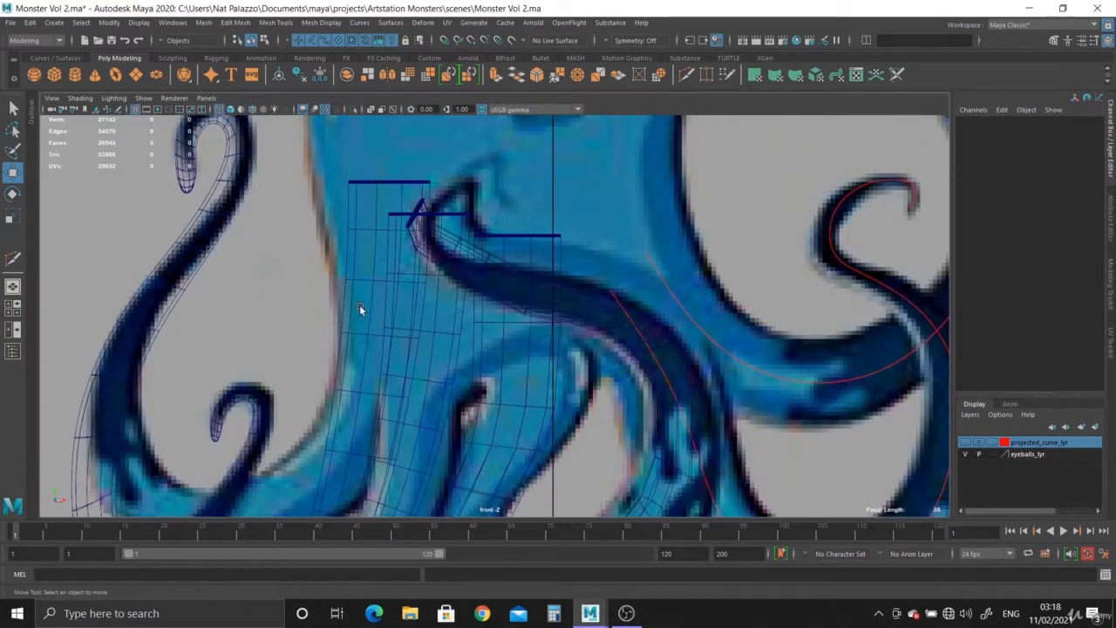
{"action": "left_click", "coordinate": [372, 431]}
{"action": "left_click", "coordinate": [371, 447]}
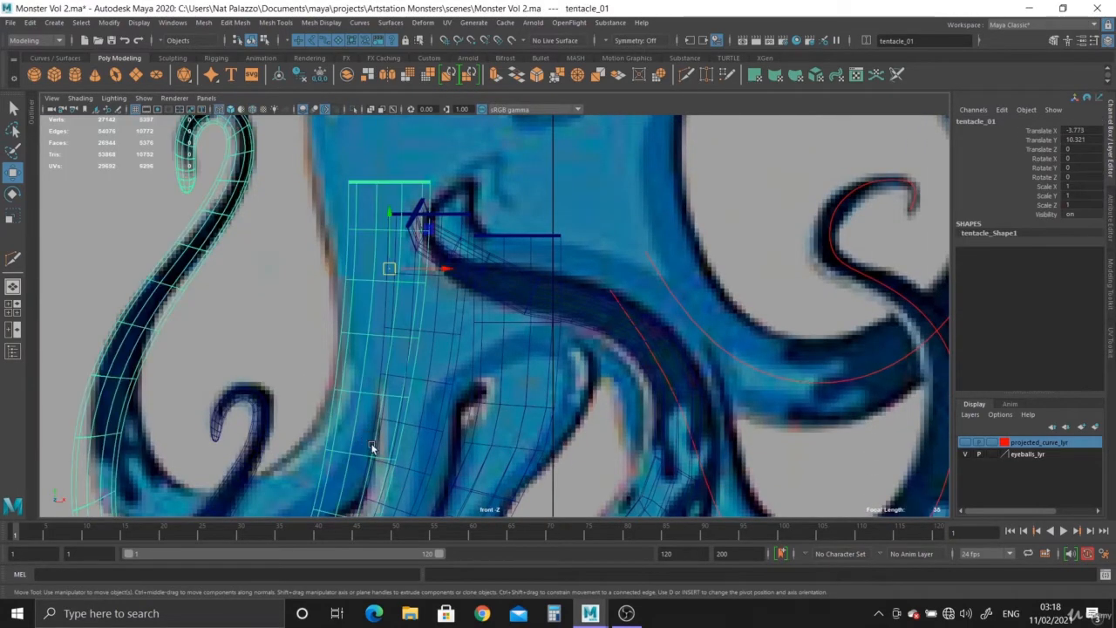
{"action": "left_click_drag", "start_coordinate": [421, 438], "coordinate": [444, 443], "text": "shift"}
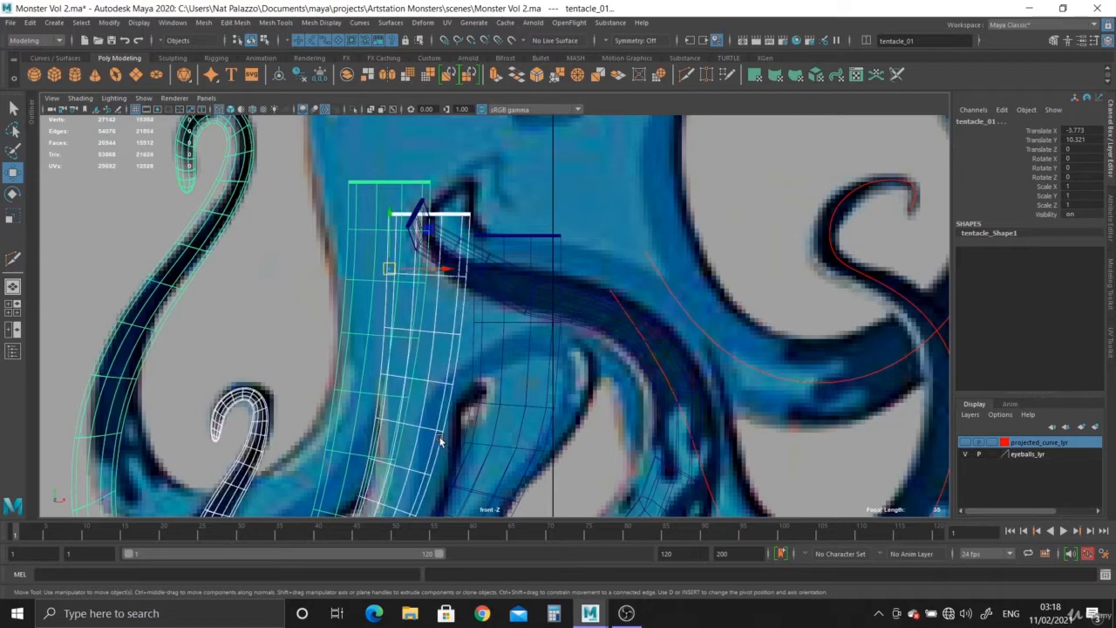
{"action": "key", "text": "ctrl+h"}
- Delete the ring of extruded faces at the central tentacle's narrow end, including the leftover face
{"action": "left_click", "coordinate": [512, 467]}
{"action": "middle_click_drag", "start_coordinate": [514, 468], "coordinate": [523, 551], "text": "alt+shift"}
{"action": "right_click_drag", "start_coordinate": [443, 349], "coordinate": [495, 507], "text": "alt"}
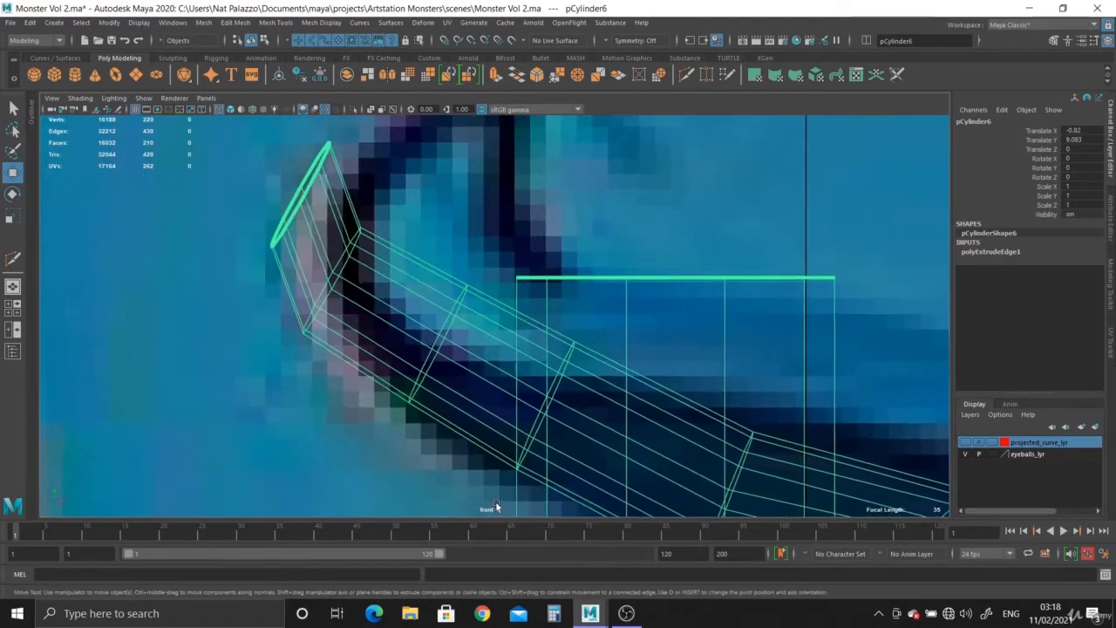
{"action": "right_click_drag", "start_coordinate": [407, 287], "coordinate": [406, 256]}
{"action": "left_click_drag", "start_coordinate": [210, 150], "coordinate": [261, 195]}
{"action": "left_click_drag", "start_coordinate": [325, 251], "coordinate": [328, 249]}
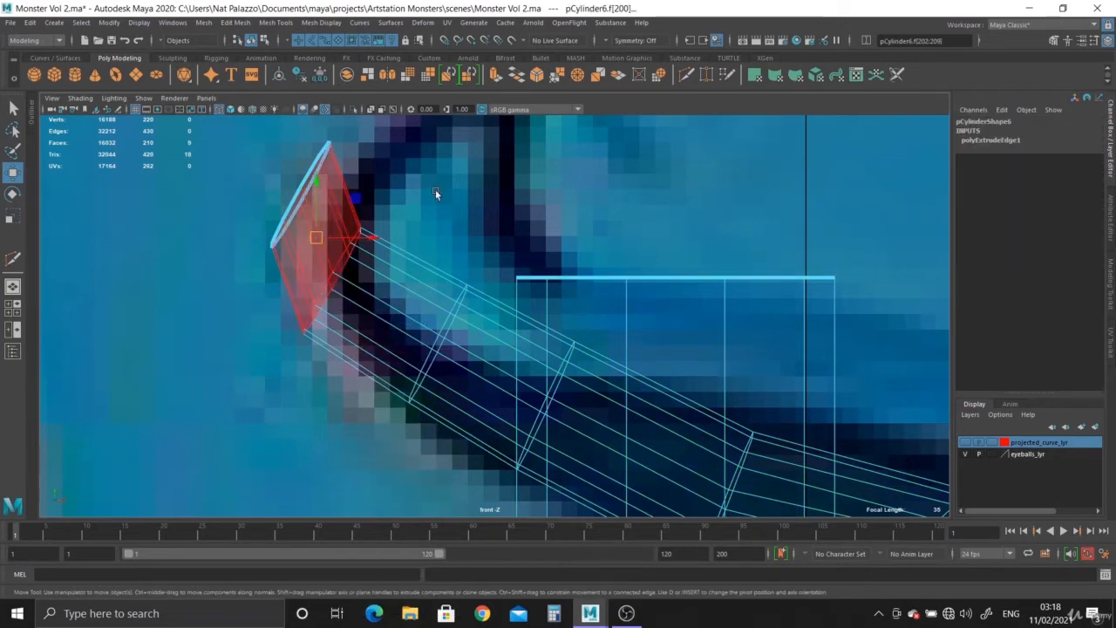
{"action": "key", "text": "Delete"}
{"action": "left_click_drag", "start_coordinate": [306, 129], "coordinate": [383, 206]}
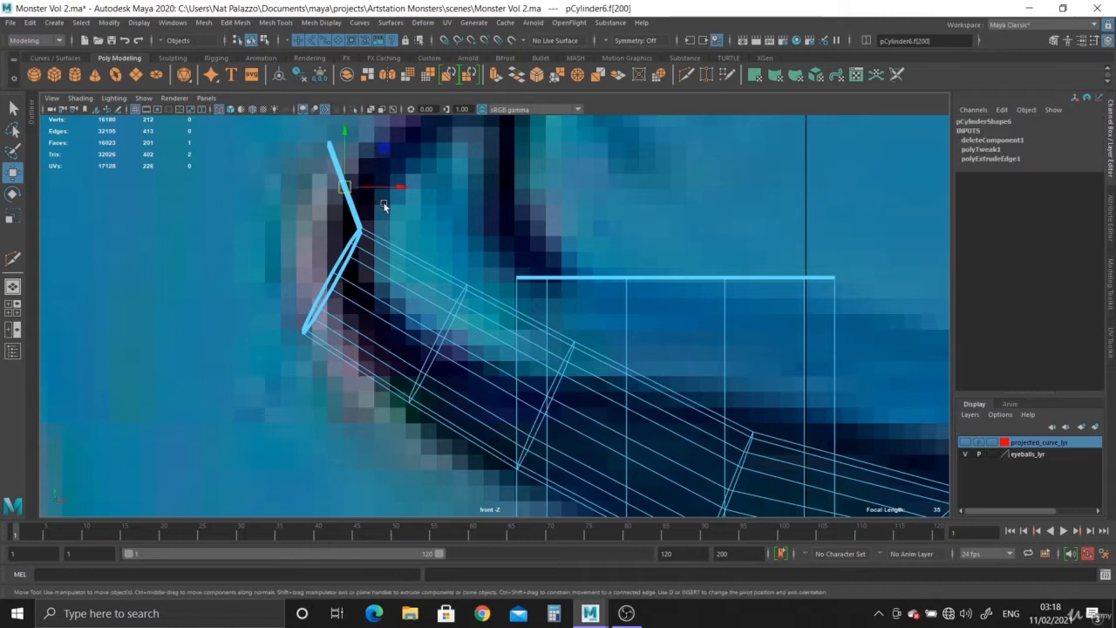
{"action": "key", "text": "Delete"}
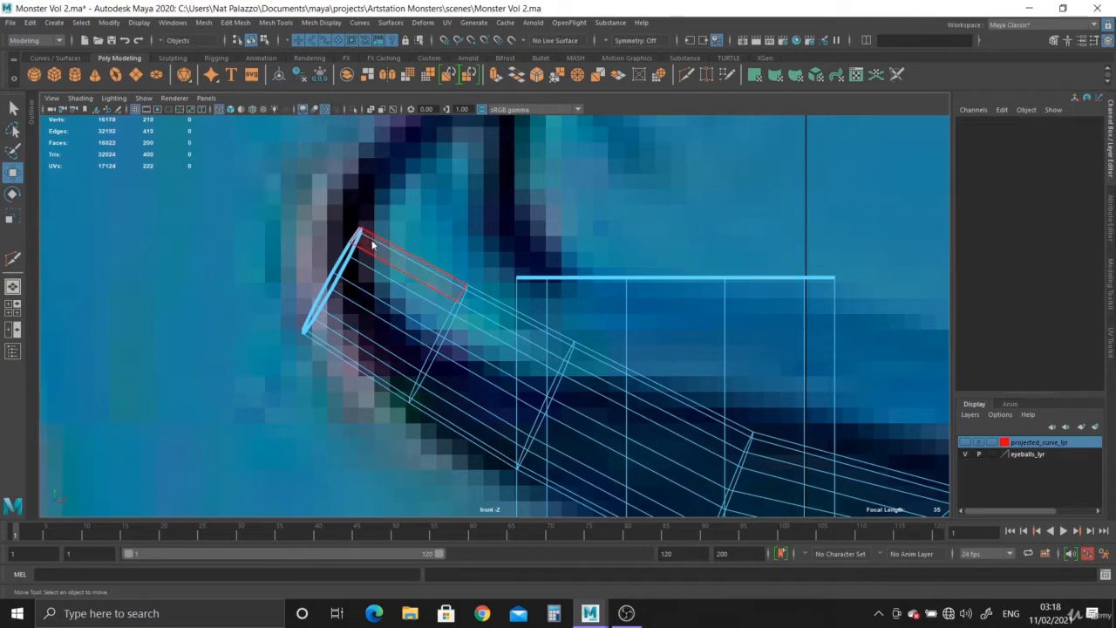
- Rotate, move and scale down the vertex ring at the tentacle's open end to follow the reference outline
{"action": "right_click_drag", "start_coordinate": [371, 245], "coordinate": [260, 176]}
{"action": "left_click_drag", "start_coordinate": [220, 174], "coordinate": [386, 348]}
{"action": "key", "text": "e"}
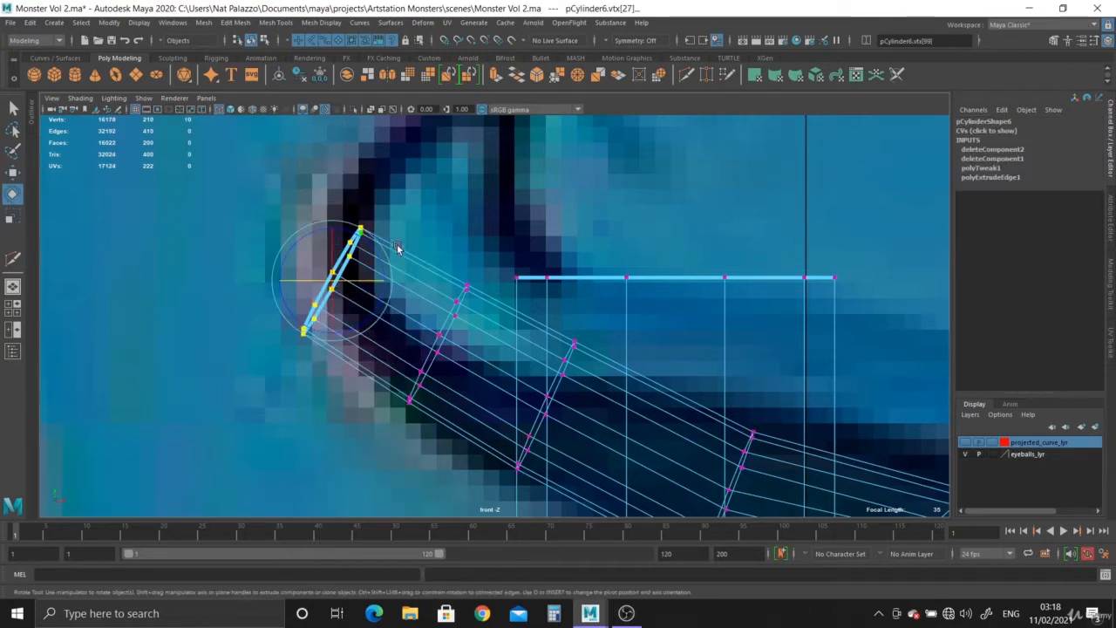
{"action": "left_click_drag", "start_coordinate": [397, 249], "coordinate": [328, 255]}
{"action": "key", "text": "w"}
{"action": "key", "text": "r"}
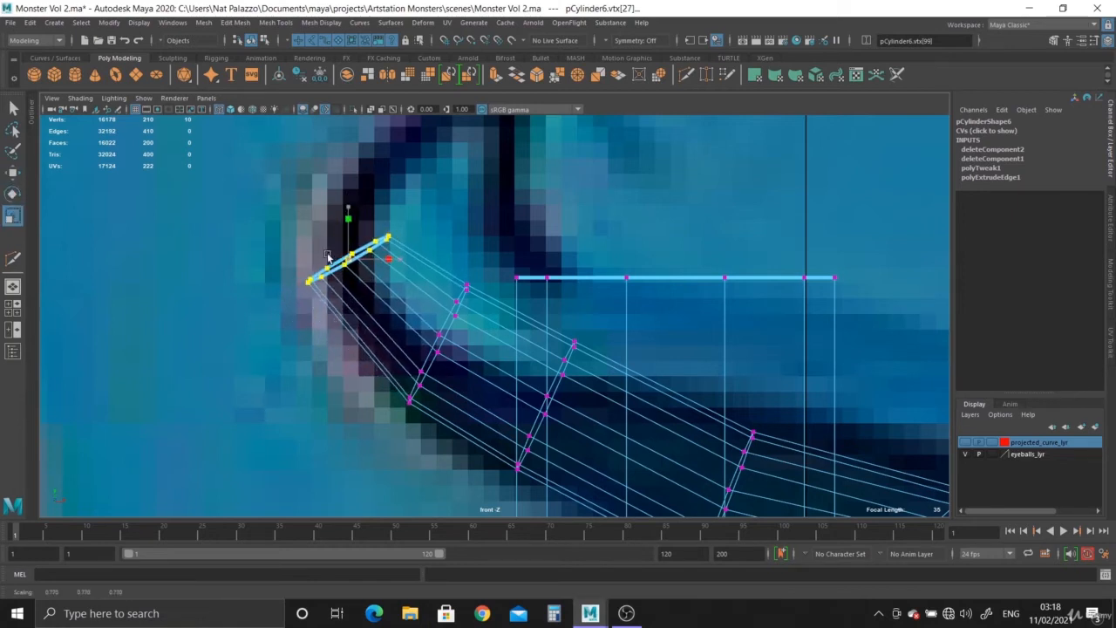
- Scale down the second vertex ring from the open end and move it onto the reference tentacle
{"action": "middle_click_drag", "start_coordinate": [394, 327], "coordinate": [394, 282], "text": "alt"}
{"action": "left_click_drag", "start_coordinate": [469, 263], "coordinate": [470, 272]}
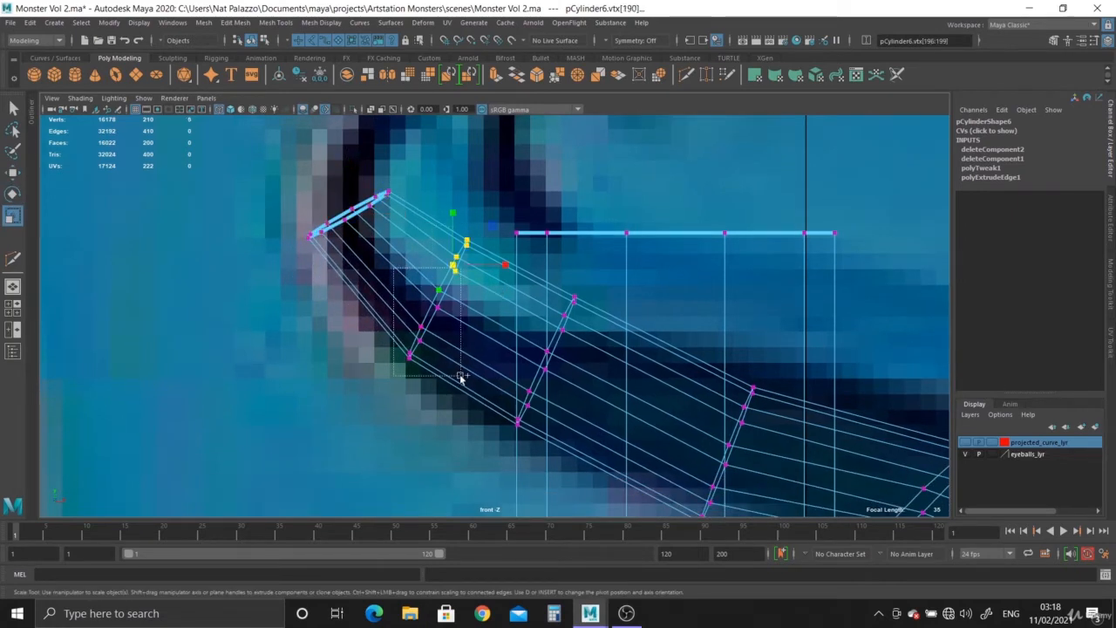
{"action": "left_click_drag", "start_coordinate": [460, 376], "coordinate": [460, 377], "text": "shift"}
{"action": "key", "text": "w"}
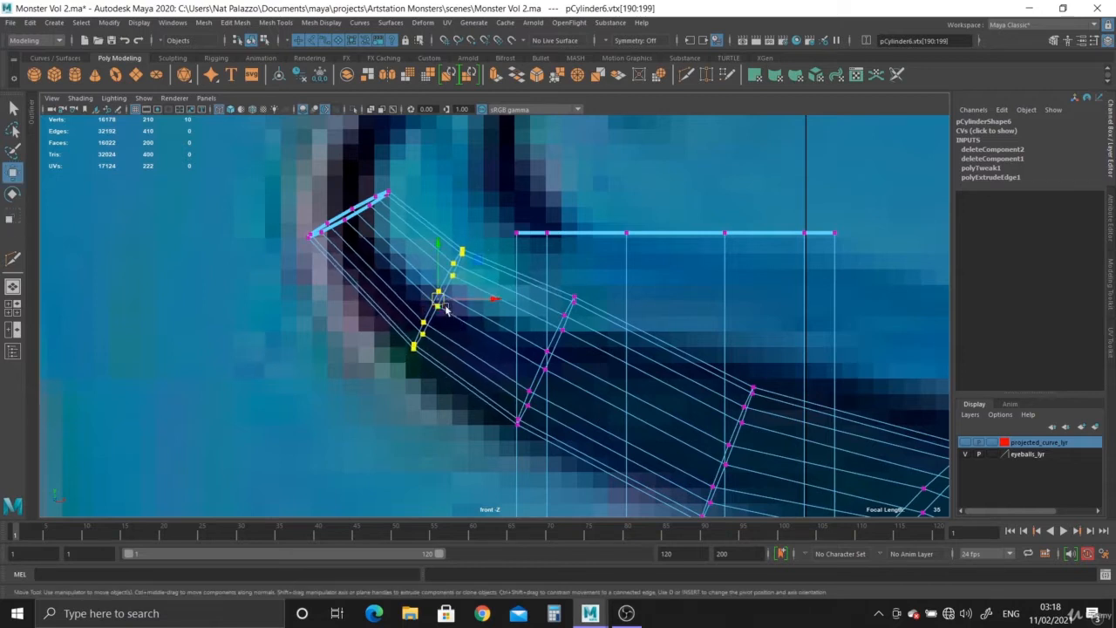
{"action": "left_click_drag", "start_coordinate": [445, 309], "coordinate": [428, 335]}
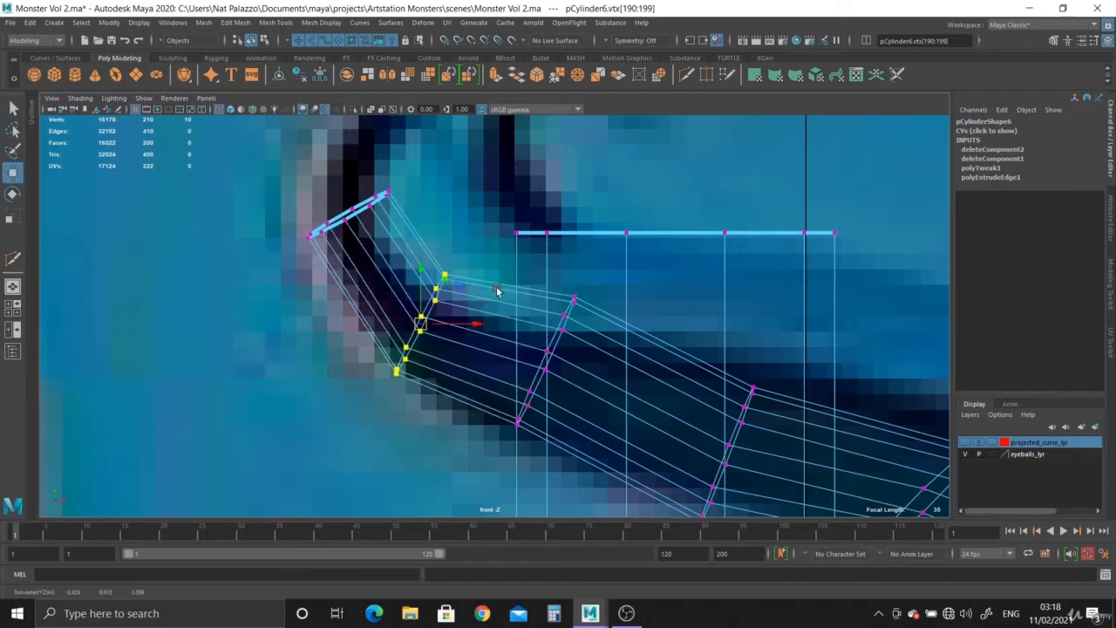
- Move the third vertex ring from the end down onto the reference and rotate it along the bend
{"action": "left_click_drag", "start_coordinate": [495, 290], "coordinate": [624, 434]}
{"action": "left_click_drag", "start_coordinate": [546, 360], "coordinate": [540, 397]}
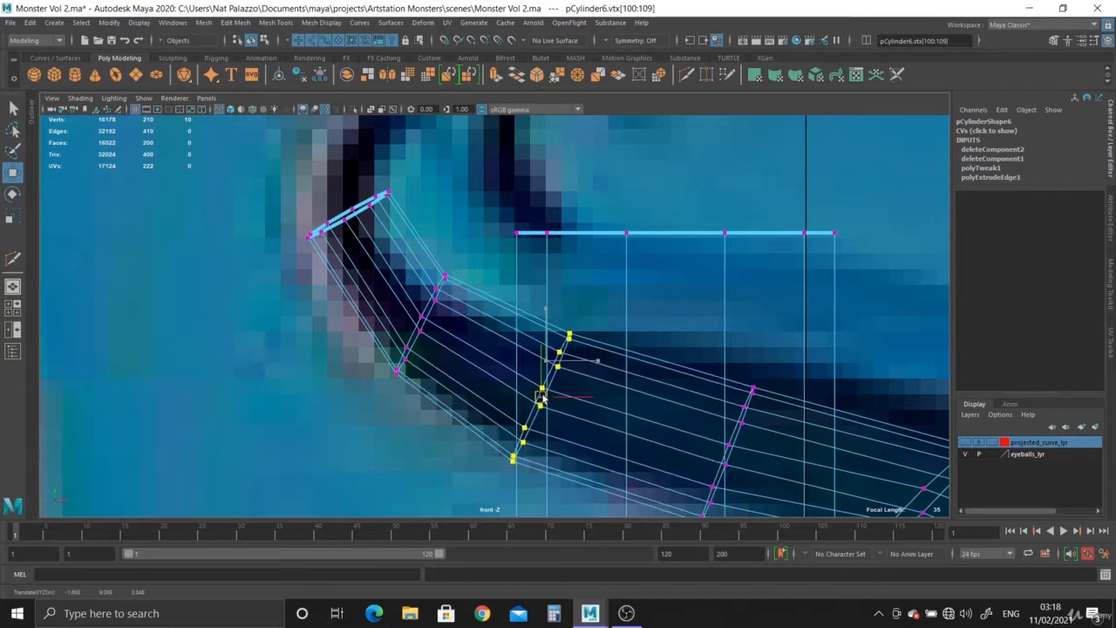
{"action": "scroll", "coordinate": [451, 357], "scroll_direction": "down", "scroll_amount": 4}
{"action": "scroll", "coordinate": [610, 436], "scroll_direction": "up", "scroll_amount": 3}
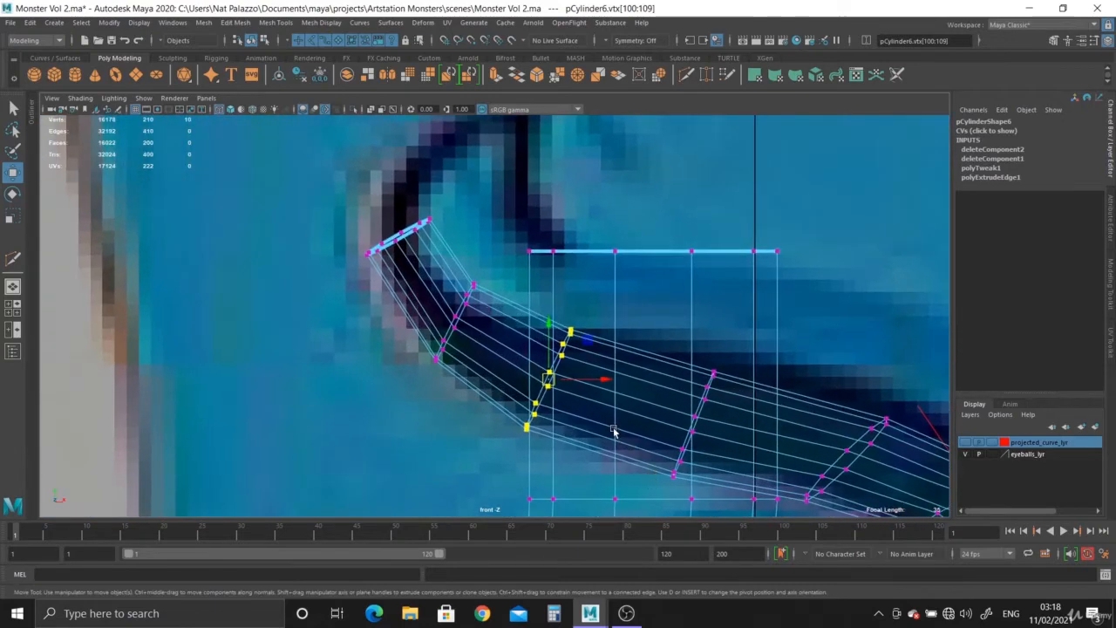
{"action": "key", "text": "e"}
{"action": "left_click_drag", "start_coordinate": [510, 375], "coordinate": [486, 316]}
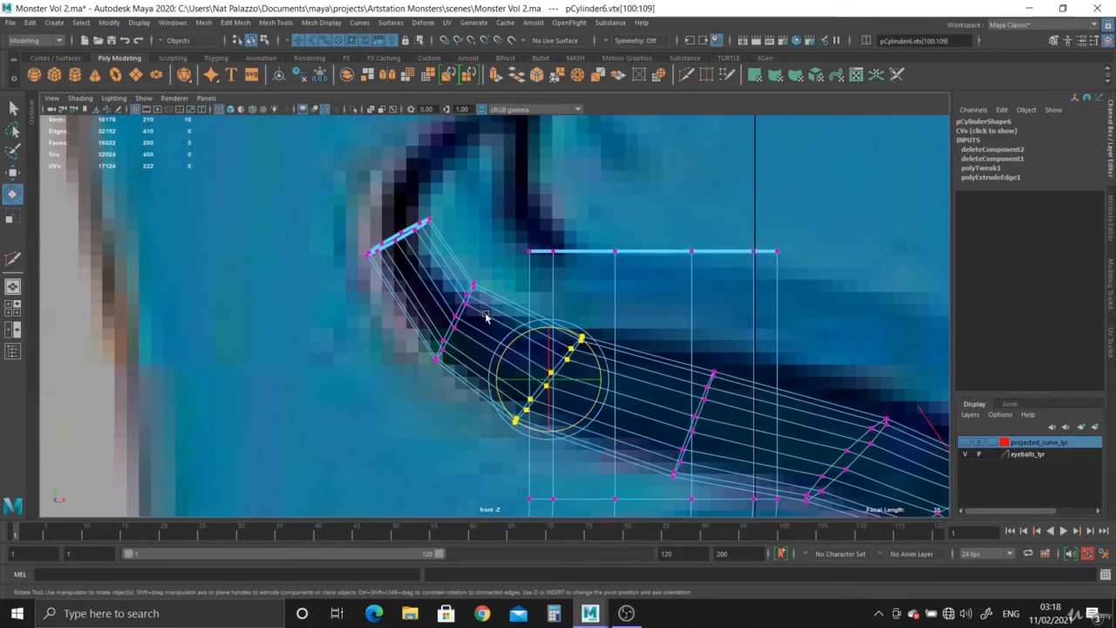
- Rotate the second vertex ring and the open end ring to align with the curve of the reference tentacle
{"action": "scroll", "coordinate": [485, 317], "scroll_direction": "up", "scroll_amount": 1}
{"action": "middle_click_drag", "start_coordinate": [485, 316], "coordinate": [488, 379], "text": "alt"}
{"action": "left_click_drag", "start_coordinate": [392, 324], "coordinate": [512, 474]}
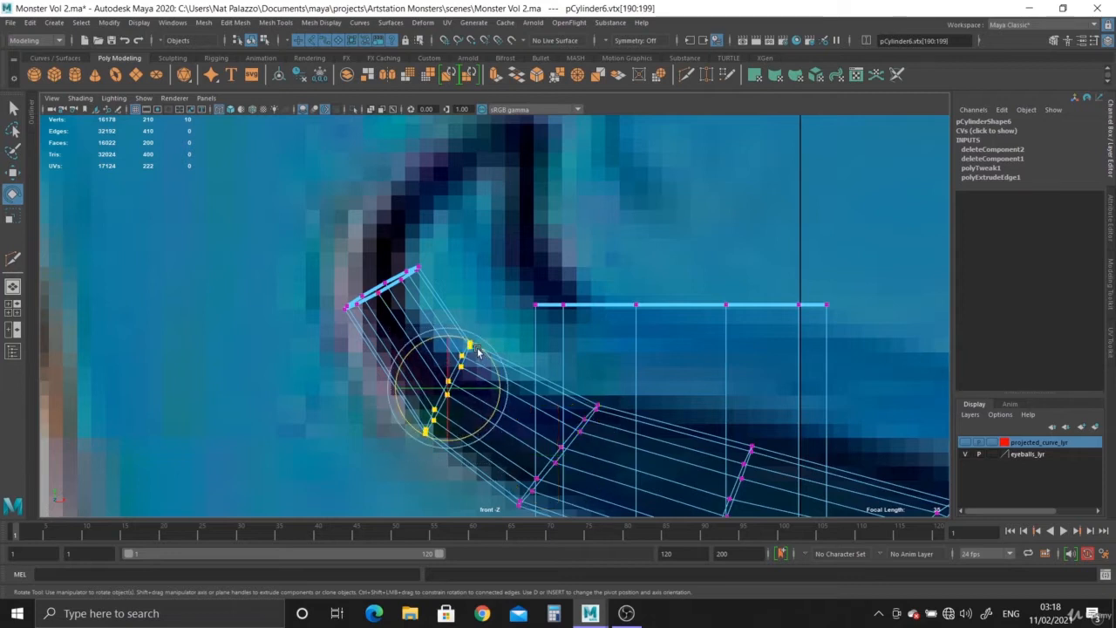
{"action": "left_click_drag", "start_coordinate": [476, 351], "coordinate": [489, 363]}
{"action": "left_click_drag", "start_coordinate": [291, 247], "coordinate": [436, 338]}
{"action": "left_click_drag", "start_coordinate": [420, 255], "coordinate": [427, 266]}
{"action": "scroll", "coordinate": [448, 324], "scroll_direction": "up", "scroll_amount": 2}
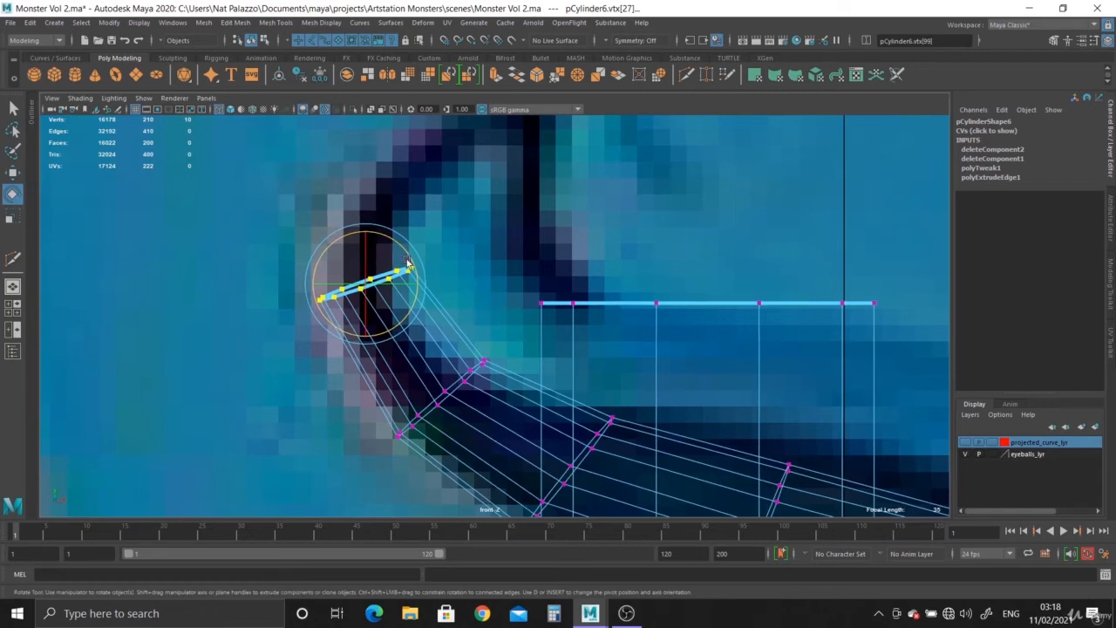
{"action": "left_click_drag", "start_coordinate": [406, 261], "coordinate": [413, 260]}
- Select the open border edge loop at the tentacle's narrow end in the perspective view and extrude it
{"action": "key", "text": "space"}
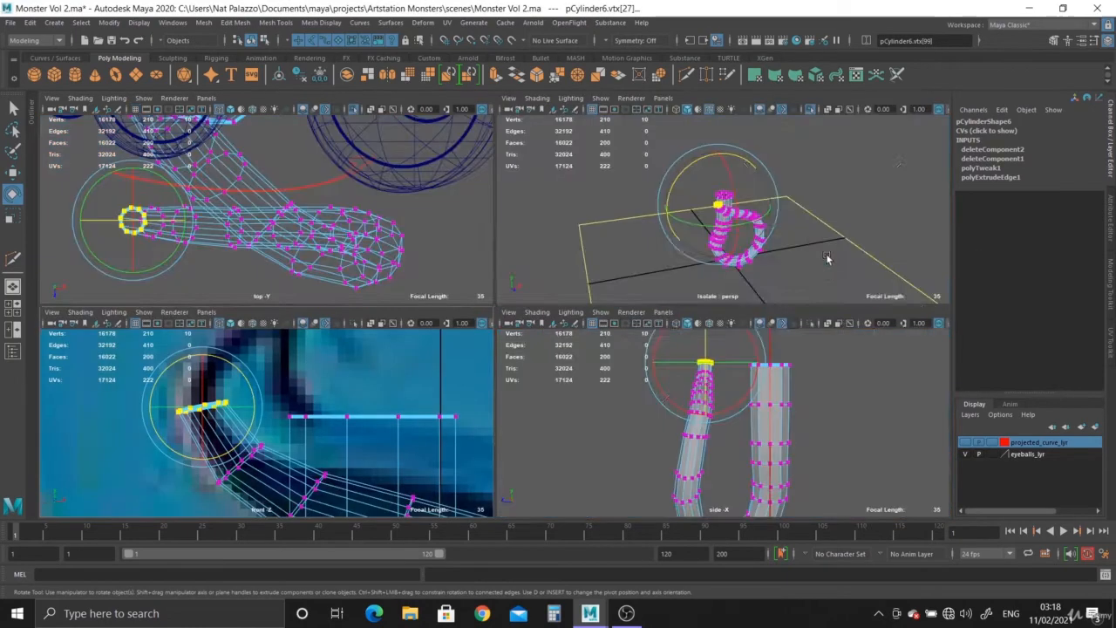
{"action": "key", "text": "space"}
{"action": "key", "text": "ctrl+1"}
{"action": "key", "text": "f"}
{"action": "scroll", "coordinate": [651, 270], "scroll_direction": "down", "scroll_amount": 5}
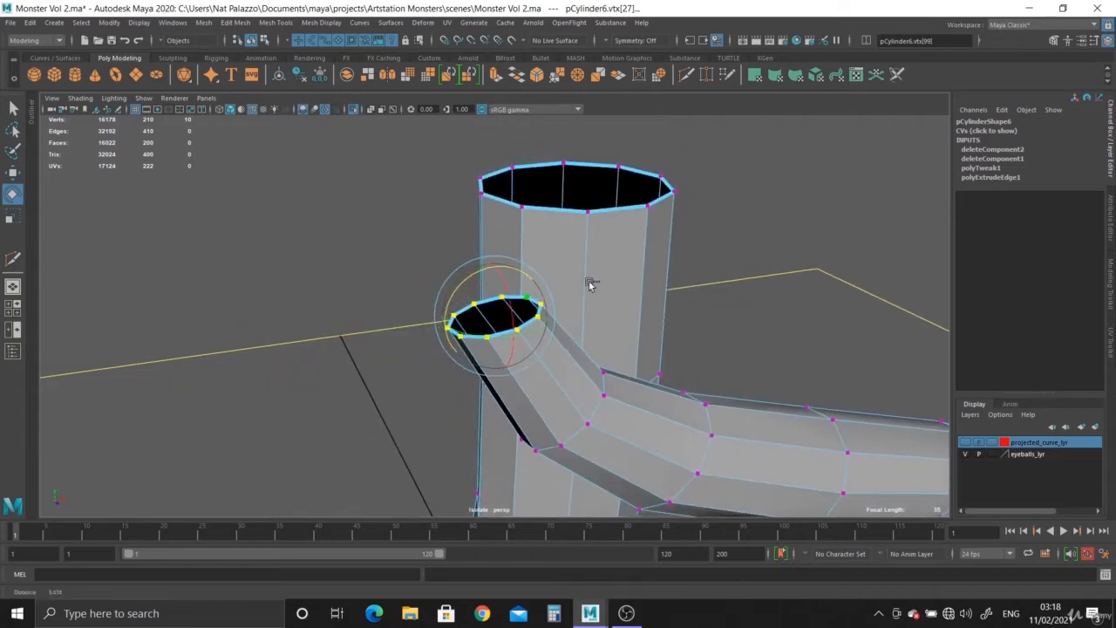
{"action": "left_click_drag", "start_coordinate": [590, 281], "coordinate": [567, 367], "text": "alt"}
{"action": "right_click_drag", "start_coordinate": [562, 296], "coordinate": [550, 263]}
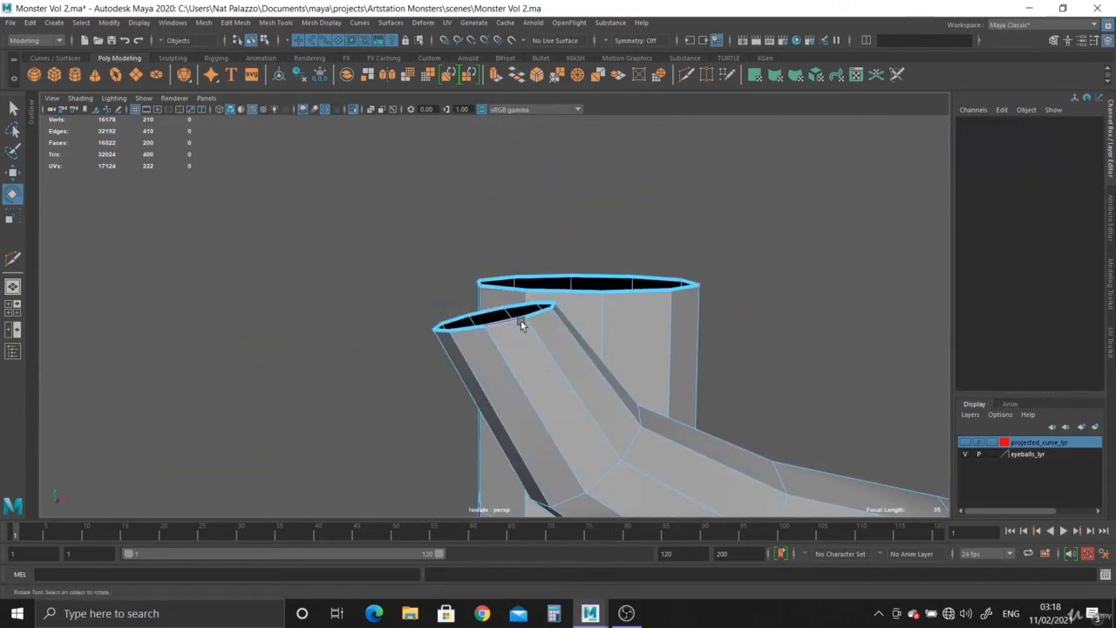
{"action": "double_click", "coordinate": [516, 317]}
{"action": "left_click", "coordinate": [494, 74]}
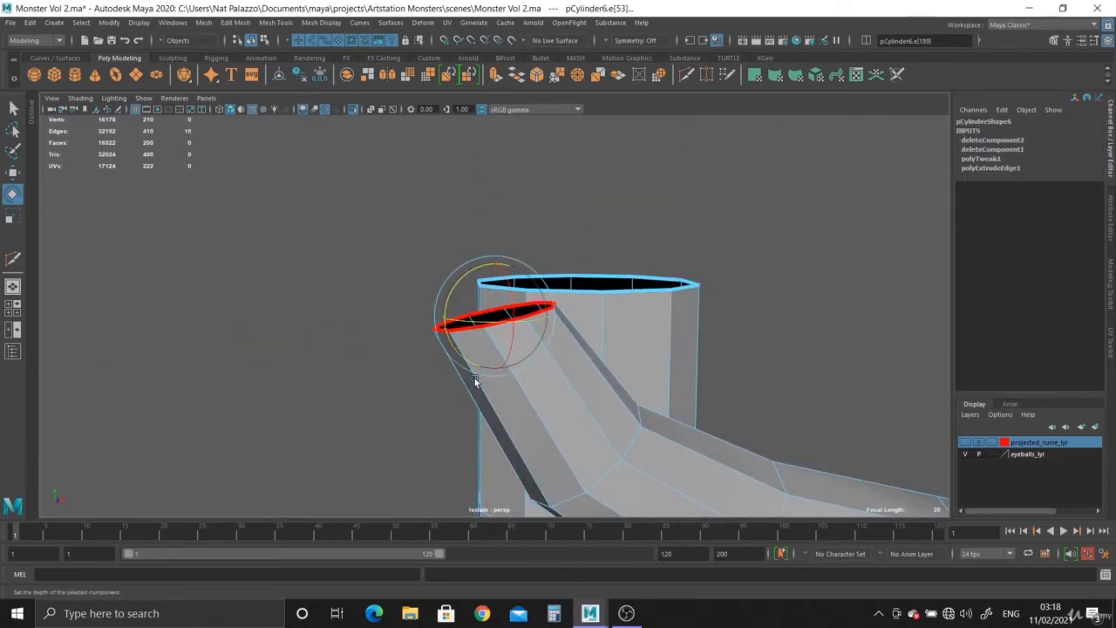
- Move the extruded loop up the reference curl in the front view, then rotate and scale it to fit
{"action": "key", "text": "space"}
{"action": "key", "text": "space"}
{"action": "left_click_drag", "start_coordinate": [364, 292], "coordinate": [399, 169]}
{"action": "middle_click_drag", "start_coordinate": [399, 168], "coordinate": [398, 306], "text": "alt"}
{"action": "key", "text": "e"}
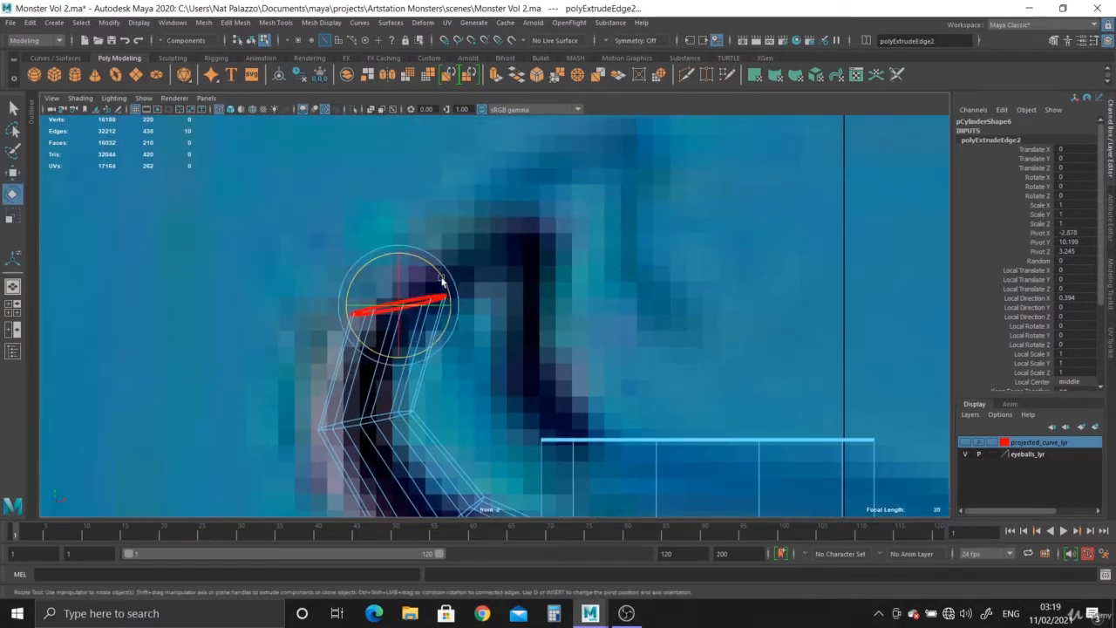
{"action": "left_click_drag", "start_coordinate": [441, 291], "coordinate": [384, 301]}
{"action": "key", "text": "r"}
{"action": "key", "text": "w"}
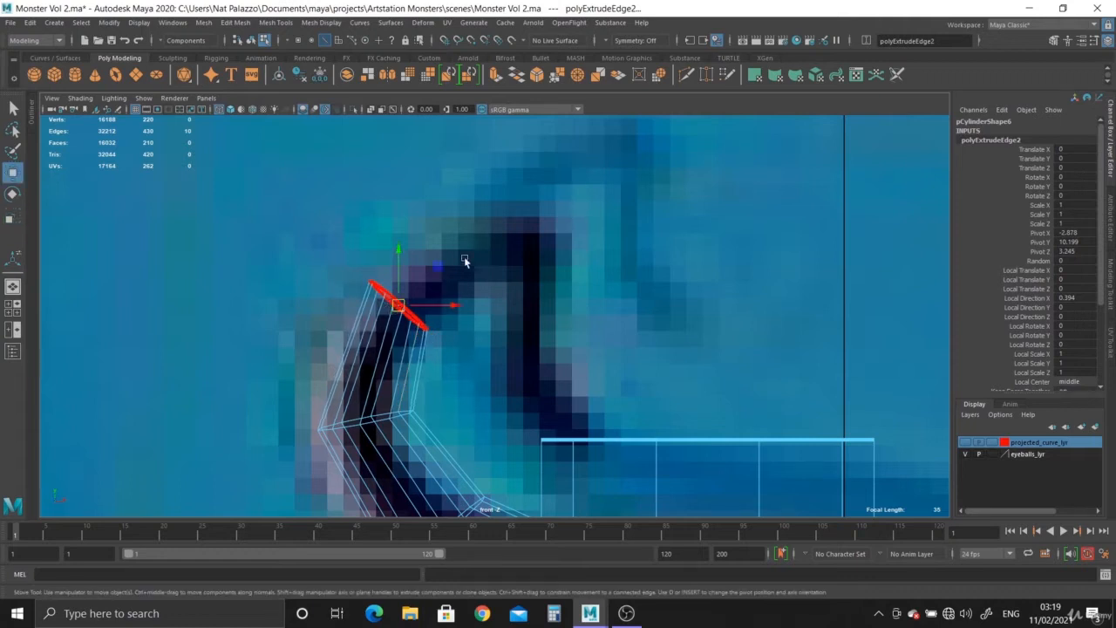
- Extrude the end loop again to the top of the reference curl, scaling it and rotating it upright
{"action": "key", "text": "ctrl+e"}
{"action": "key", "text": "w"}
{"action": "left_click_drag", "start_coordinate": [397, 305], "coordinate": [539, 289]}
{"action": "key", "text": "r"}
{"action": "key", "text": "e"}
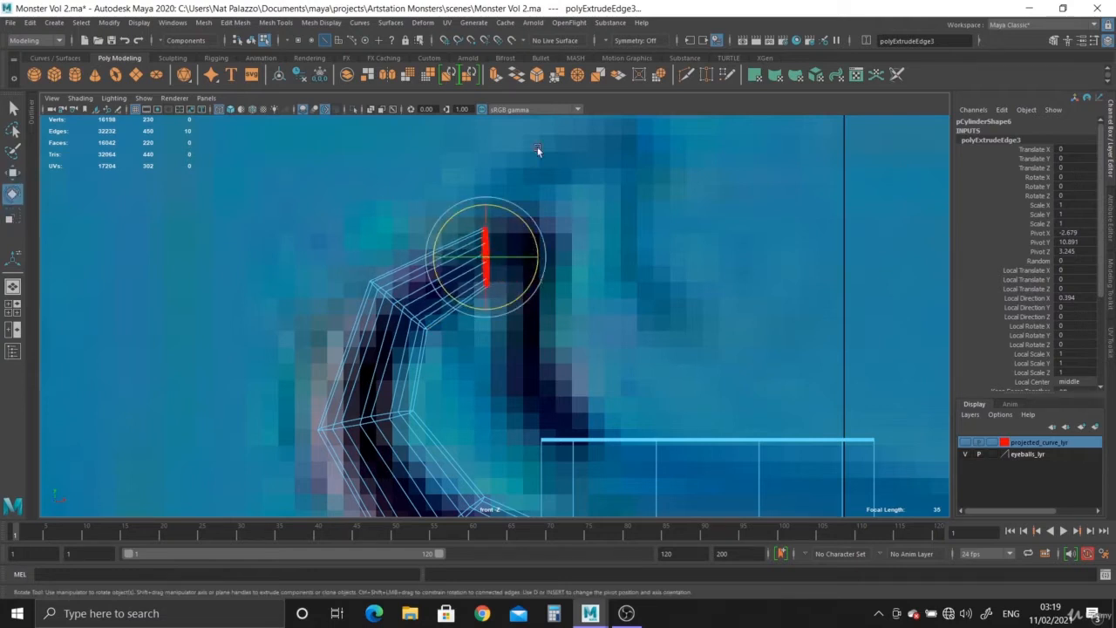
- Extrude another segment across the top of the curl and angle its end loop downward
{"action": "left_click", "coordinate": [495, 75]}
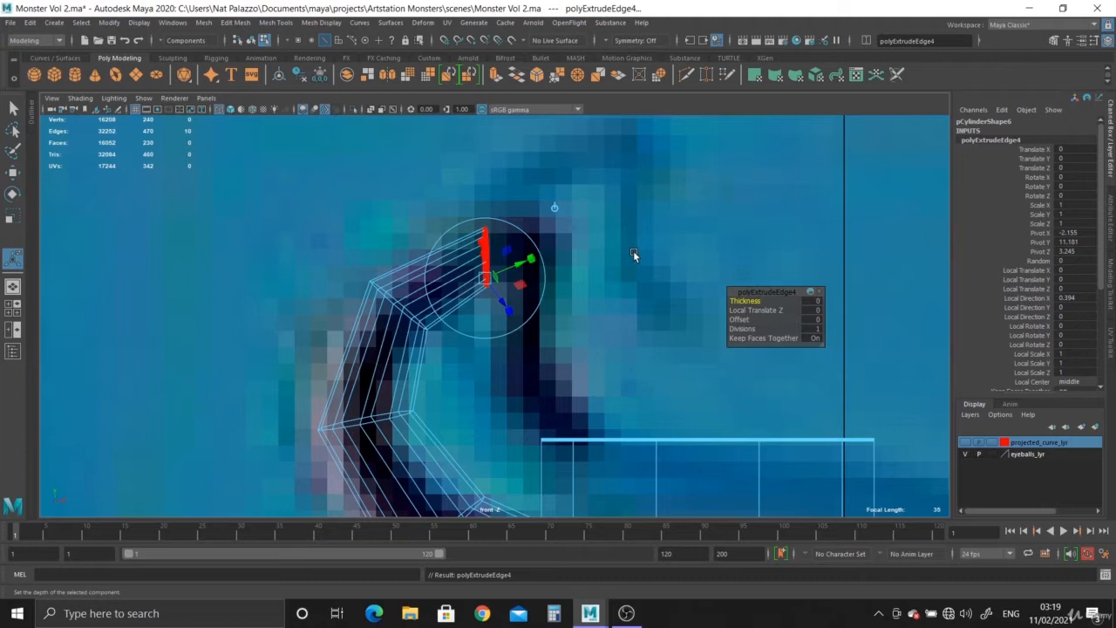
{"action": "key", "text": "w"}
{"action": "left_click_drag", "start_coordinate": [510, 254], "coordinate": [553, 263]}
{"action": "key", "text": "e"}
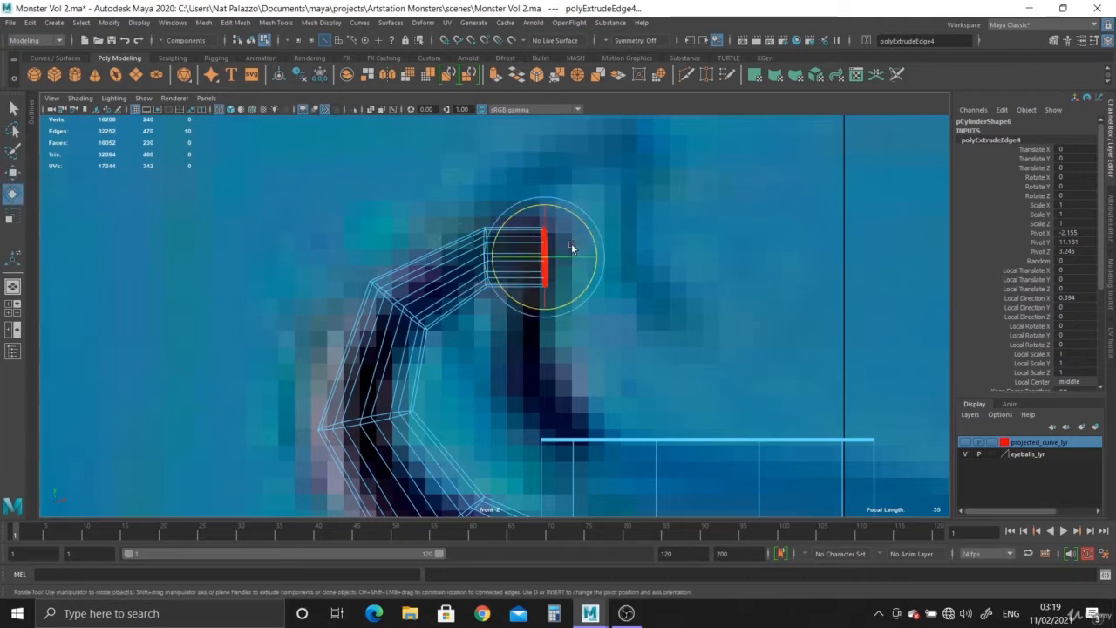
{"action": "left_click_drag", "start_coordinate": [587, 227], "coordinate": [521, 373]}
{"action": "key", "text": "w"}
- Extrude the end loop down the inner side of the curl and rotate it toward the reference tip
{"action": "left_click", "coordinate": [494, 76]}
{"action": "key", "text": "w"}
{"action": "key", "text": "e"}
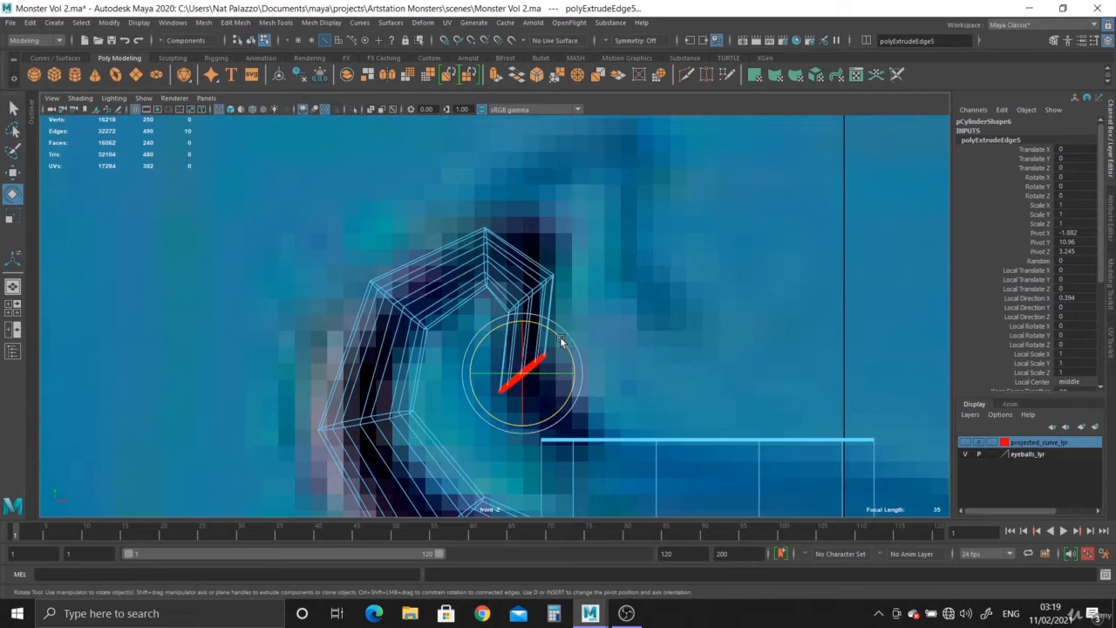
{"action": "left_click_drag", "start_coordinate": [561, 341], "coordinate": [555, 333]}
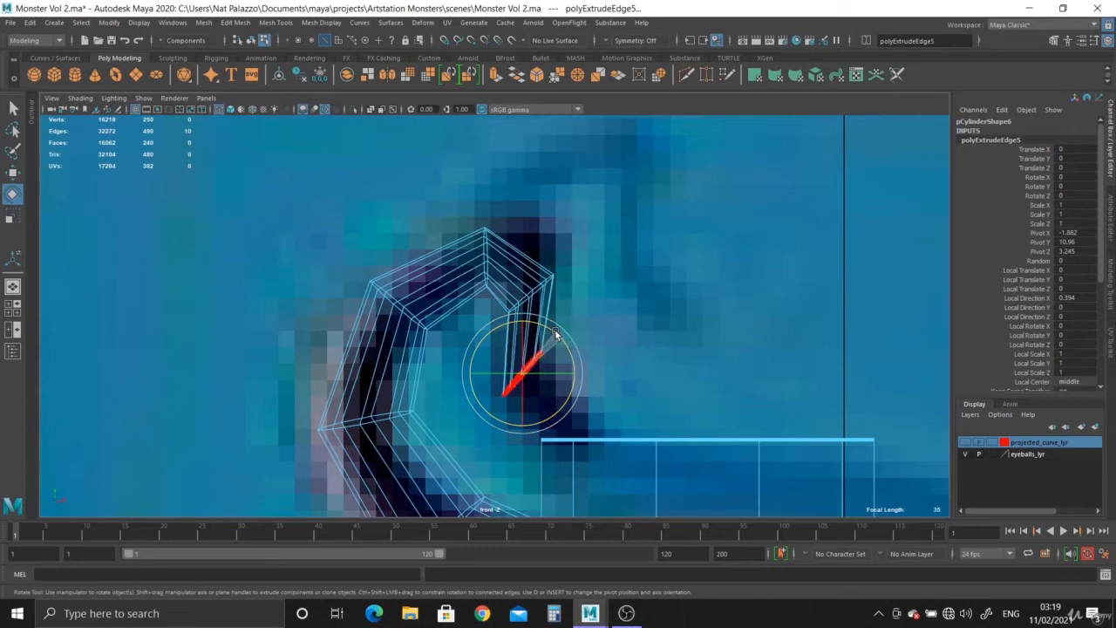
- Extrude the last tip segment diagonally down along the reference and scale down its end loop
{"action": "left_click", "coordinate": [494, 76]}
{"action": "key", "text": "w"}
{"action": "left_click_drag", "start_coordinate": [536, 380], "coordinate": [589, 445]}
{"action": "key", "text": "r"}
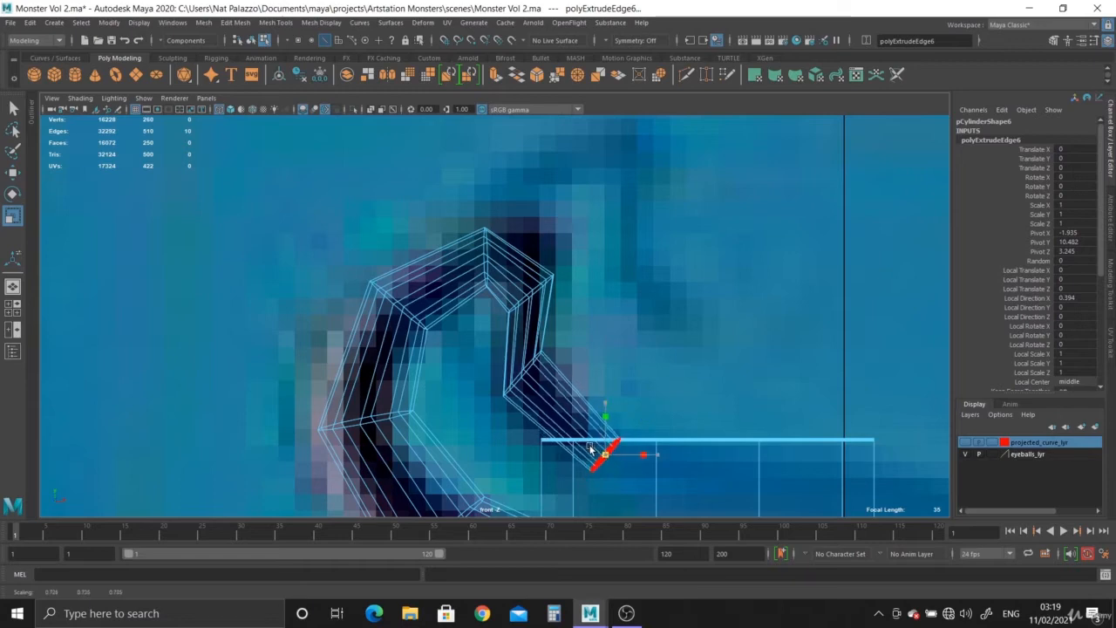
- Extrude the tip's open border in the perspective view and scale it inward to narrow the opening
{"action": "key", "text": "space"}
{"action": "key", "text": "space"}
{"action": "right_click_drag", "start_coordinate": [750, 374], "coordinate": [511, 241], "text": "alt"}
{"action": "mouse_move", "coordinate": [511, 241]}
{"action": "left_mouse_down", "text": "alt"}
{"action": "mouse_move", "coordinate": [459, 240]}
{"action": "mouse_move", "coordinate": [466, 317]}
{"action": "left_mouse_up", "text": "alt"}
{"action": "right_click_drag", "start_coordinate": [466, 316], "coordinate": [694, 410], "text": "alt"}
{"action": "middle_click_drag", "start_coordinate": [694, 410], "coordinate": [573, 364], "text": "alt"}
{"action": "right_click_drag", "start_coordinate": [573, 364], "coordinate": [629, 415], "text": "alt"}
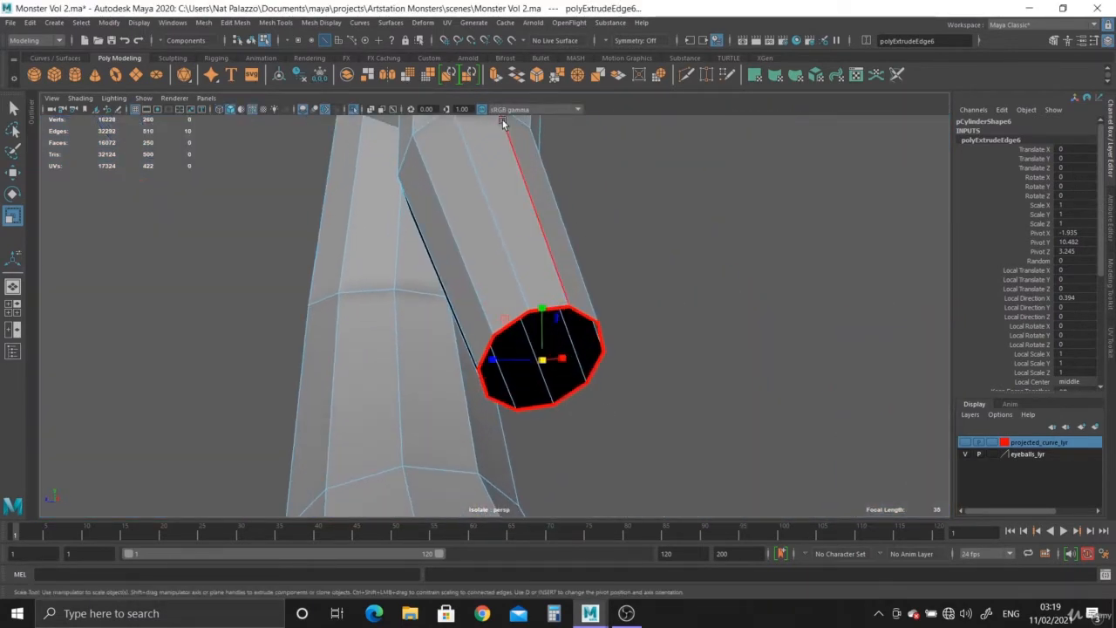
{"action": "left_click", "coordinate": [495, 75]}
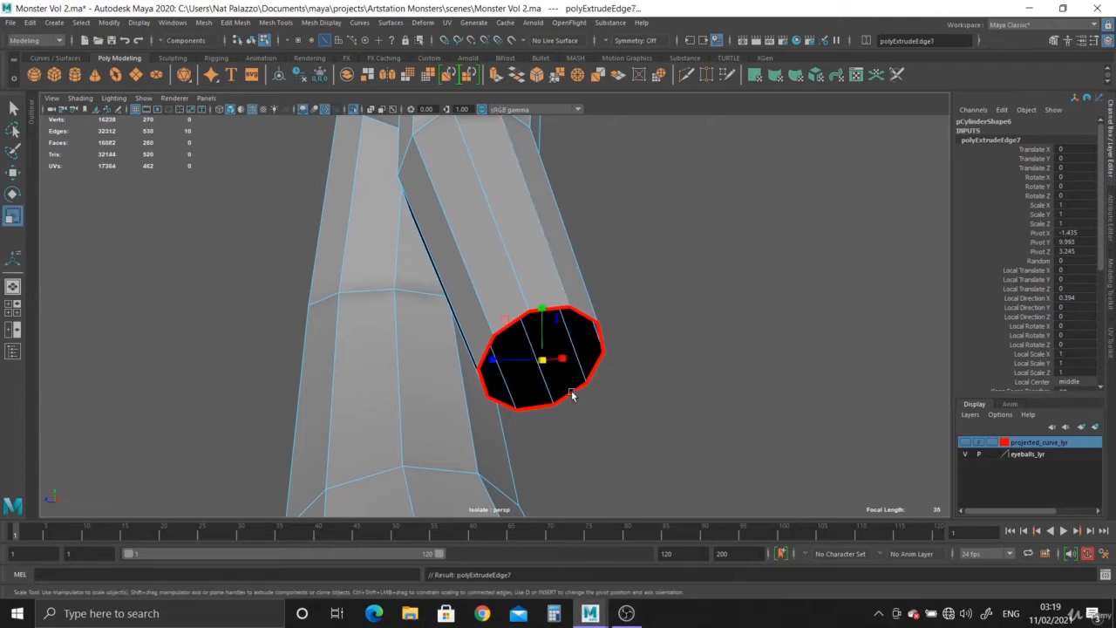
{"action": "left_click_drag", "start_coordinate": [543, 360], "coordinate": [491, 363]}
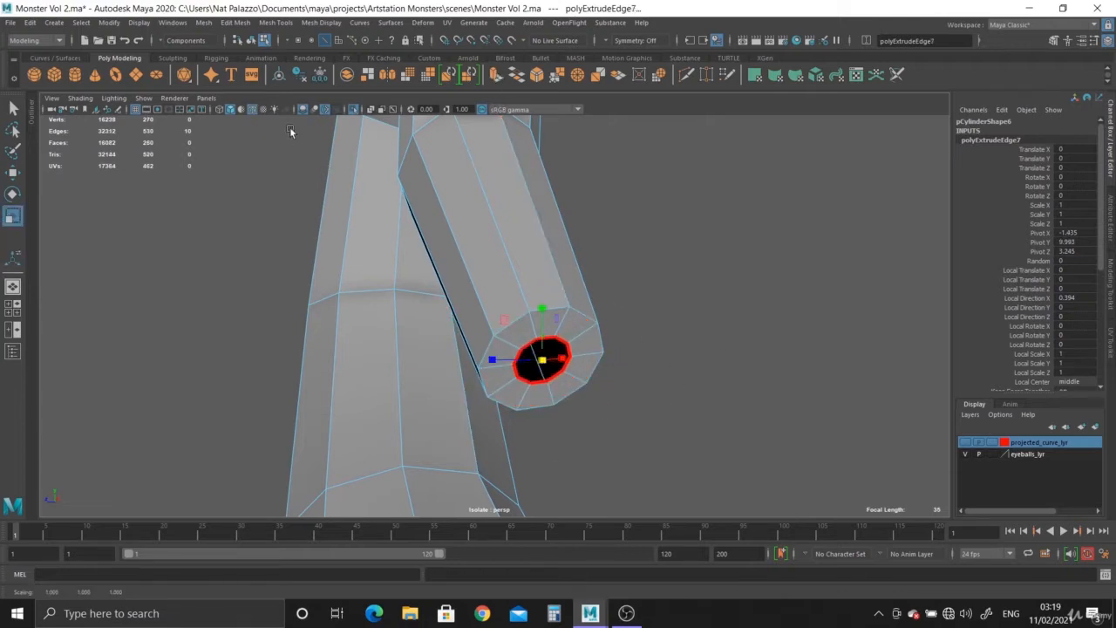
- Fill the remaining hole at the tentacle's tip
{"action": "left_click", "coordinate": [203, 22]}
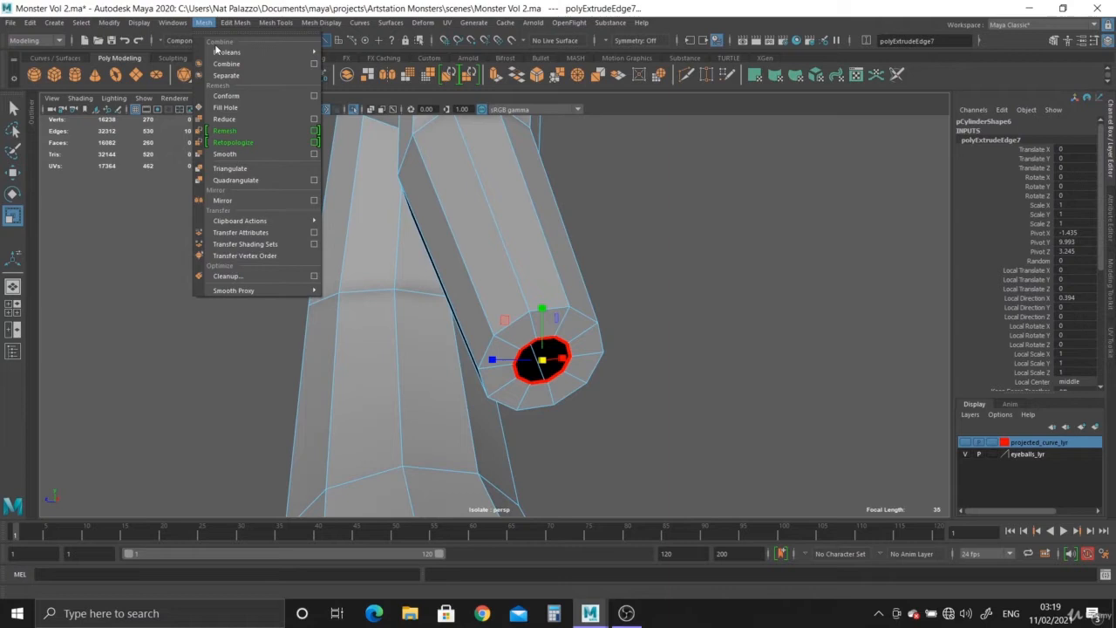
{"action": "left_click", "coordinate": [228, 107]}
{"action": "left_click_drag", "start_coordinate": [558, 410], "coordinate": [678, 116], "text": "alt"}
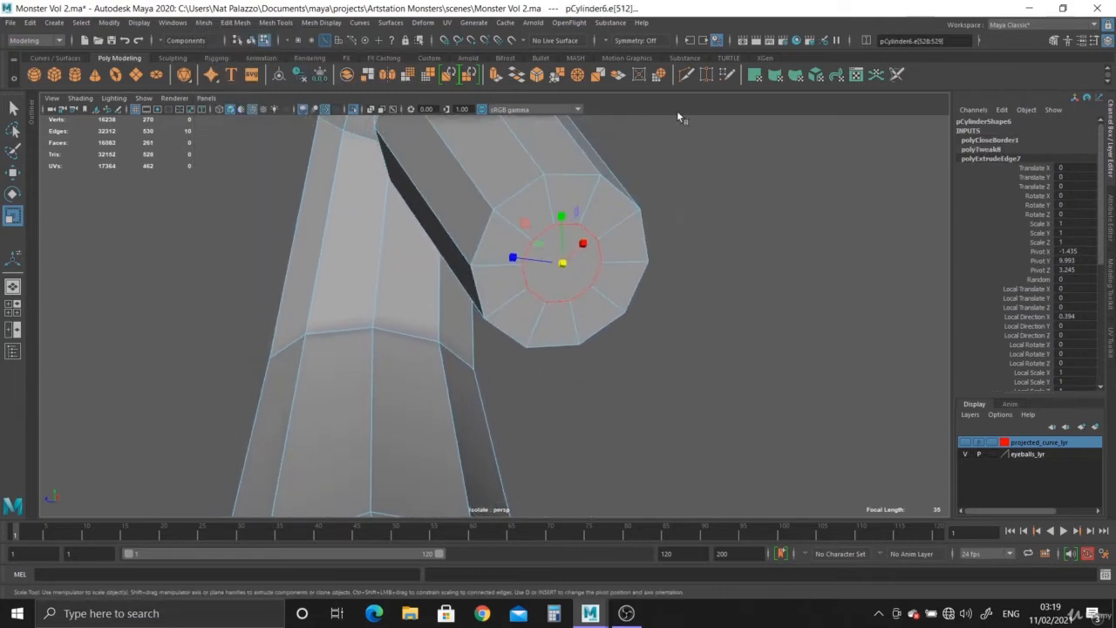
- Turn off Edge Flow for the Multi-Cut tool and cut one edge across the tip's cap, with two more edges crossing it
{"action": "double_click", "coordinate": [685, 75]}
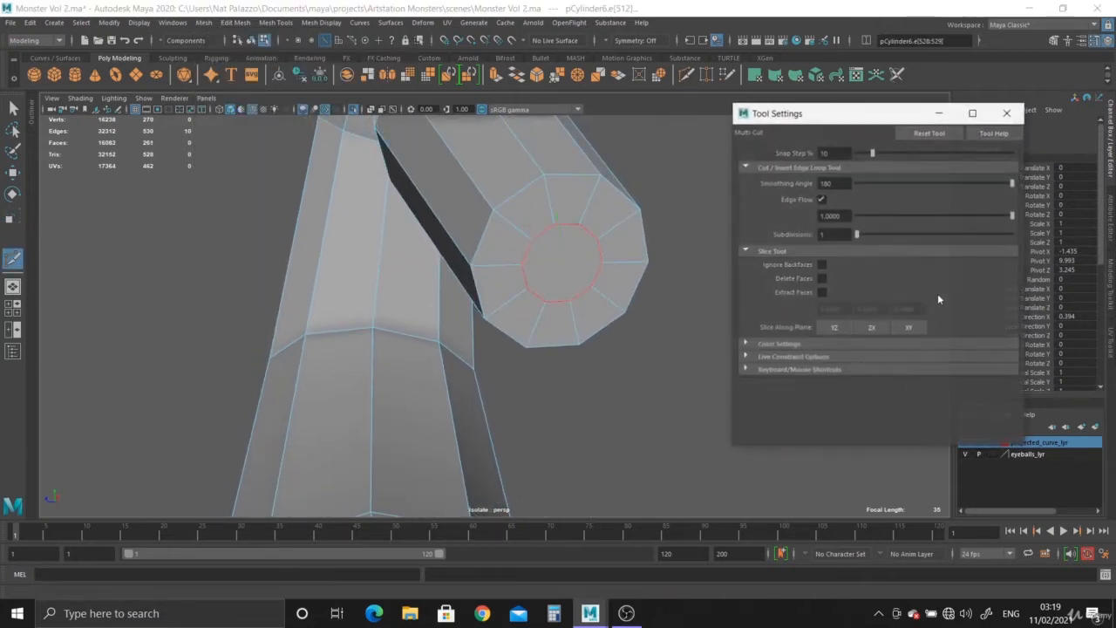
{"action": "left_click", "coordinate": [821, 200]}
{"action": "left_click", "coordinate": [1007, 112]}
{"action": "left_click_drag", "start_coordinate": [705, 231], "coordinate": [571, 242], "text": "alt"}
{"action": "right_click_drag", "start_coordinate": [570, 242], "coordinate": [421, 319], "text": "alt"}
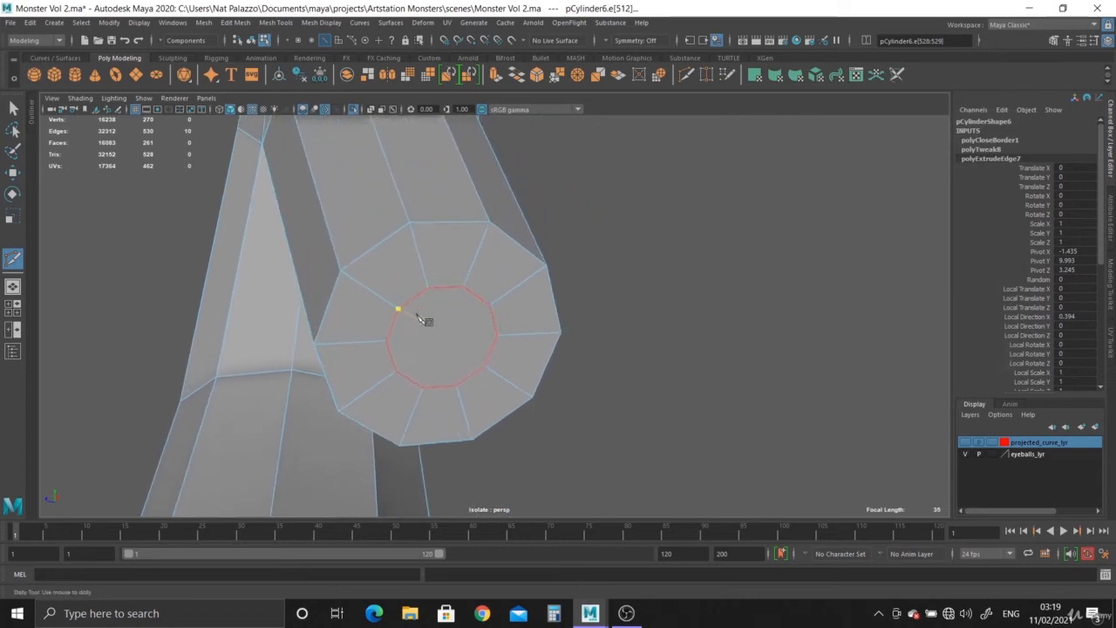
{"action": "left_click", "coordinate": [473, 381], "text": "ctrl"}
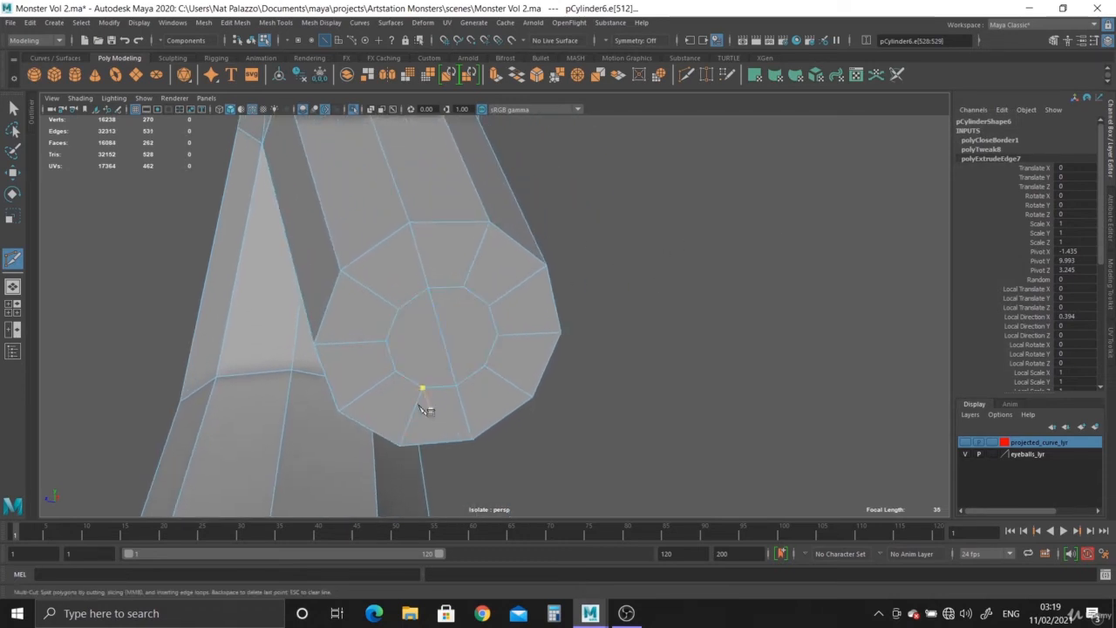
{"action": "left_click", "coordinate": [497, 334]}
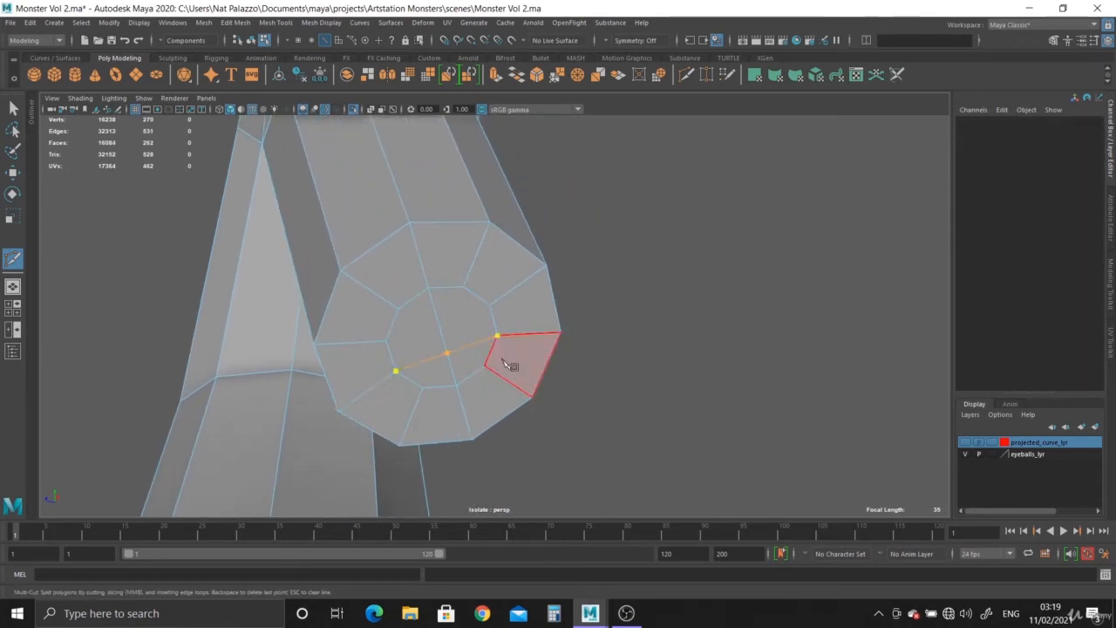
{"action": "right_click", "coordinate": [510, 366]}
{"action": "left_click", "coordinate": [481, 299]}
{"action": "right_click", "coordinate": [492, 305]}
{"action": "left_click", "coordinate": [489, 305]}
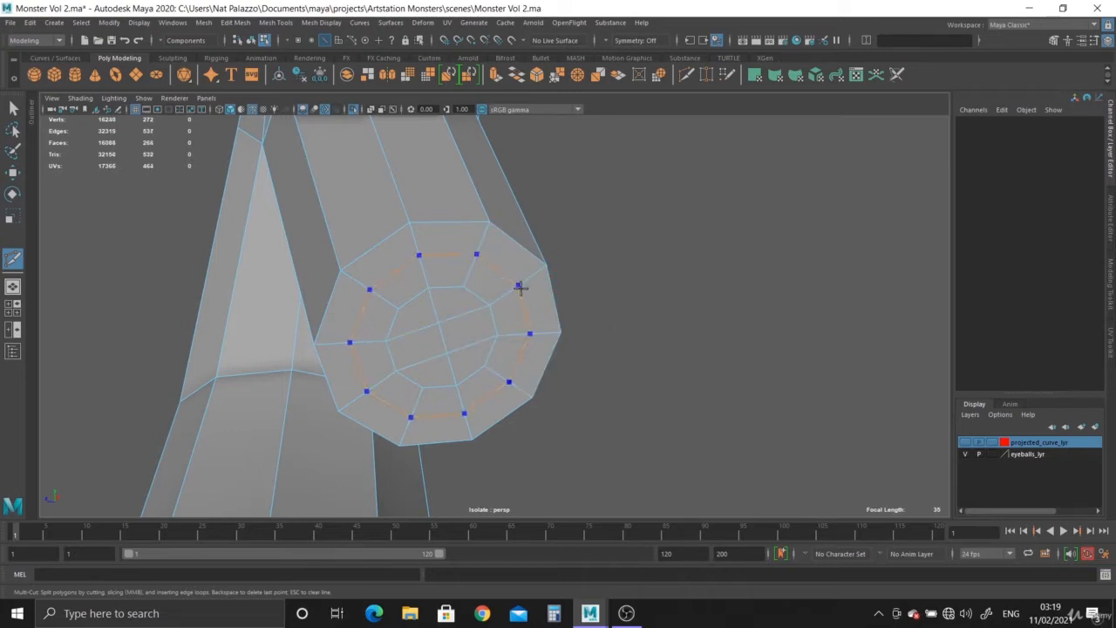
- Insert one edge loop in the cap's outer ring and two more around the tentacle's last segment
{"action": "left_click", "coordinate": [464, 136], "text": "ctrl"}
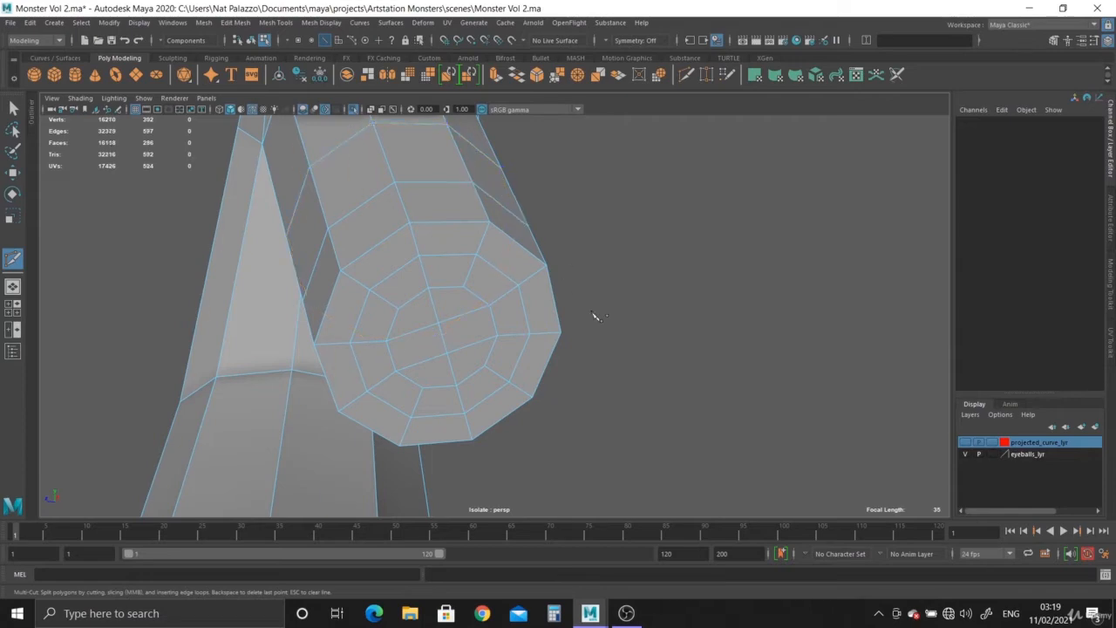
{"action": "left_click_drag", "start_coordinate": [593, 317], "coordinate": [441, 363], "text": "alt"}
{"action": "right_click_drag", "start_coordinate": [441, 364], "coordinate": [54, 164], "text": "alt"}
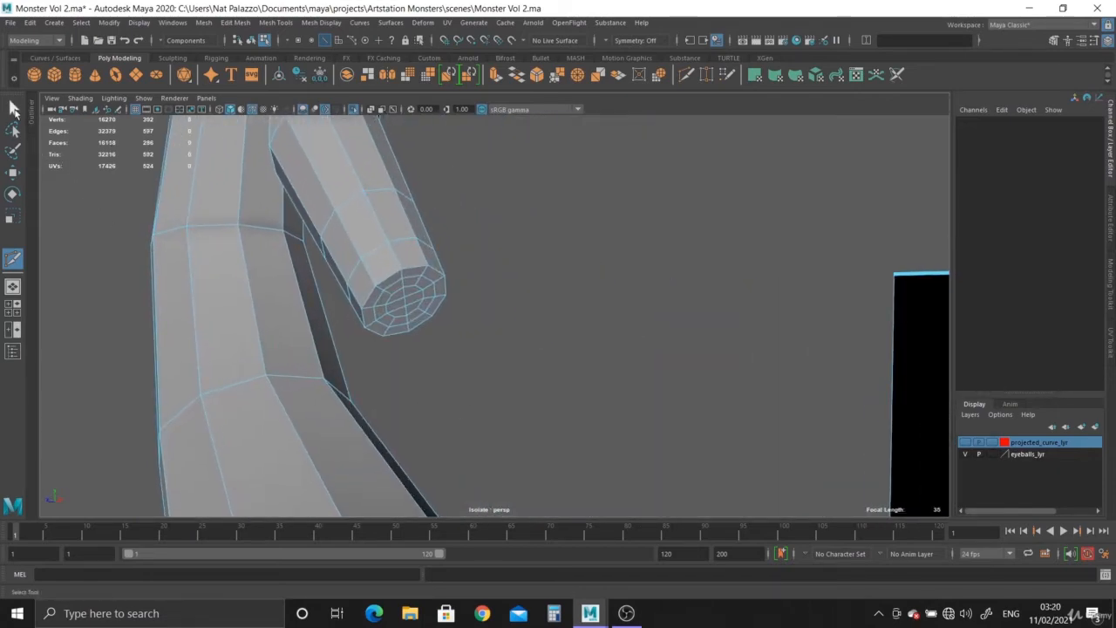
- Select the two centre vertices of the tip's cap for moving
{"action": "left_click", "coordinate": [14, 106]}
{"action": "scroll", "coordinate": [331, 313], "scroll_direction": "up", "scroll_amount": 3}
{"action": "right_click_drag", "start_coordinate": [334, 261], "coordinate": [319, 285]}
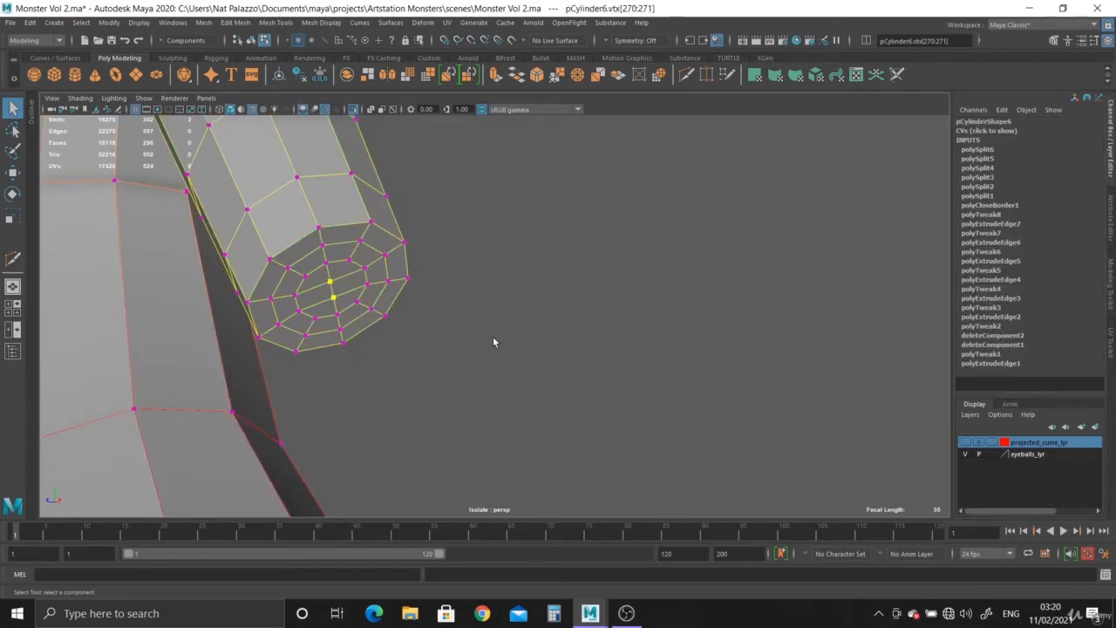
{"action": "key", "text": "w"}
{"action": "left_click_drag", "start_coordinate": [565, 404], "coordinate": [533, 389], "text": "alt"}
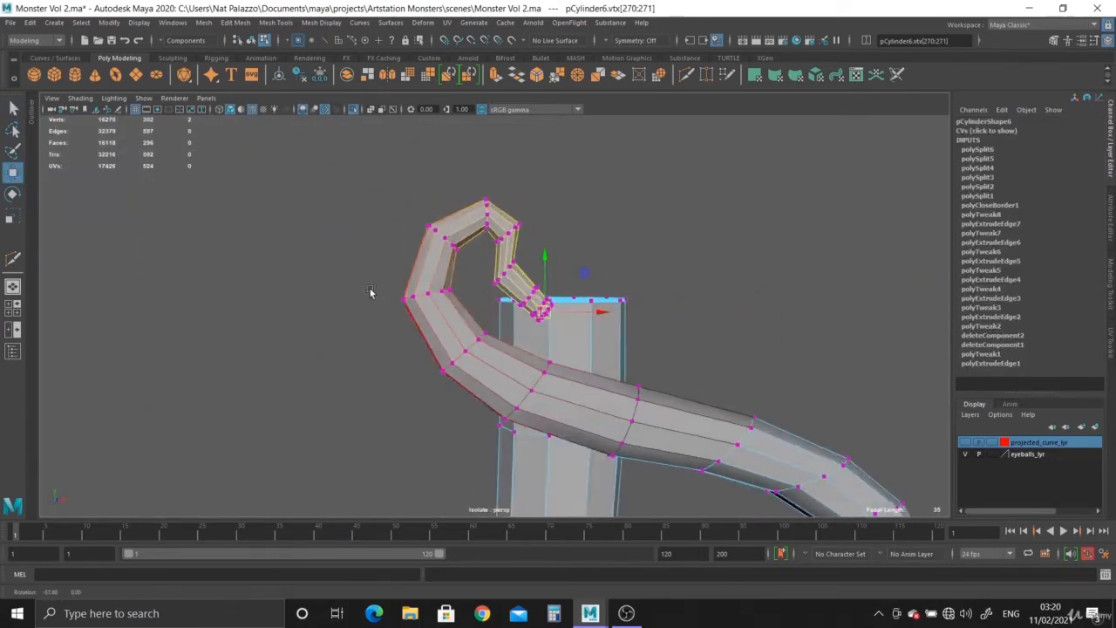
{"action": "scroll", "coordinate": [670, 392], "scroll_direction": "up", "scroll_amount": 5}
{"action": "middle_click_drag", "start_coordinate": [670, 392], "coordinate": [537, 355], "text": "alt"}
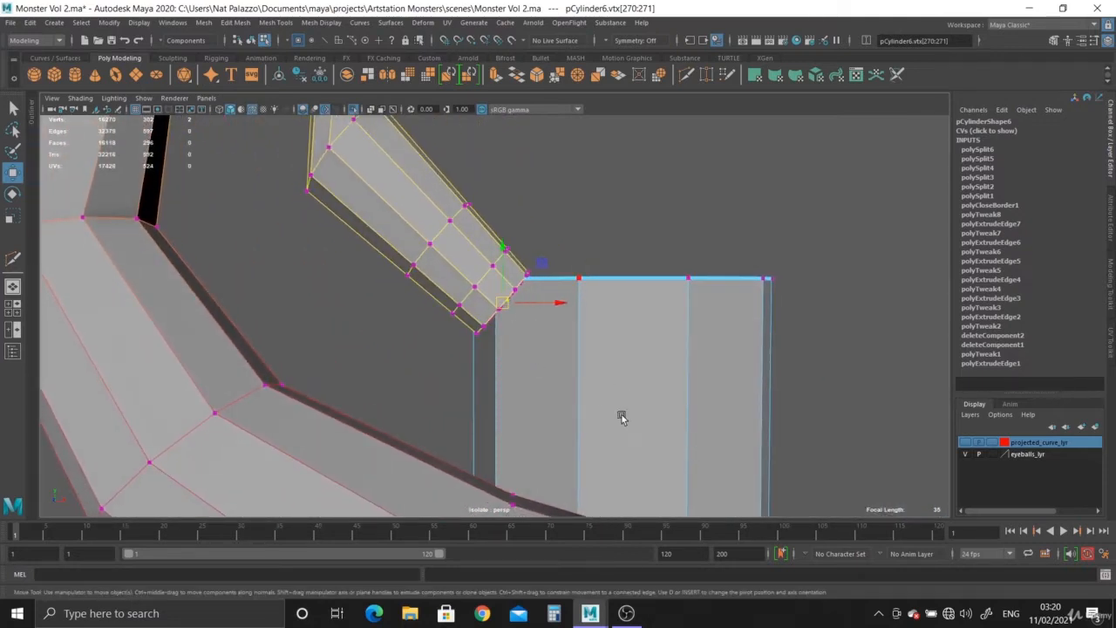
{"action": "scroll", "coordinate": [534, 347], "scroll_direction": "up", "scroll_amount": 1}
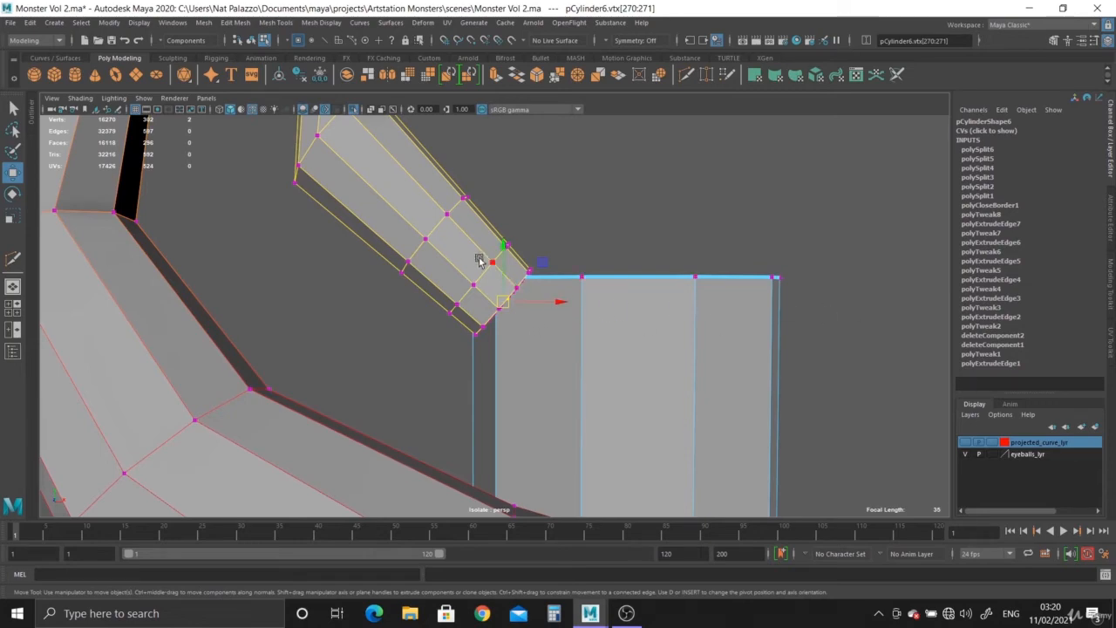
- Align the move pivot of the two centre vertices to the adjoining cap face
{"action": "left_click_drag", "start_coordinate": [555, 395], "coordinate": [393, 316], "text": "alt"}
{"action": "right_click_drag", "start_coordinate": [394, 317], "coordinate": [643, 463], "text": "alt"}
{"action": "mouse_move", "coordinate": [644, 463]}
{"action": "left_mouse_down", "text": "alt"}
{"action": "mouse_move", "coordinate": [567, 351]}
{"action": "mouse_move", "coordinate": [629, 451]}
{"action": "left_mouse_up", "text": "alt"}
{"action": "key", "text": "d"}
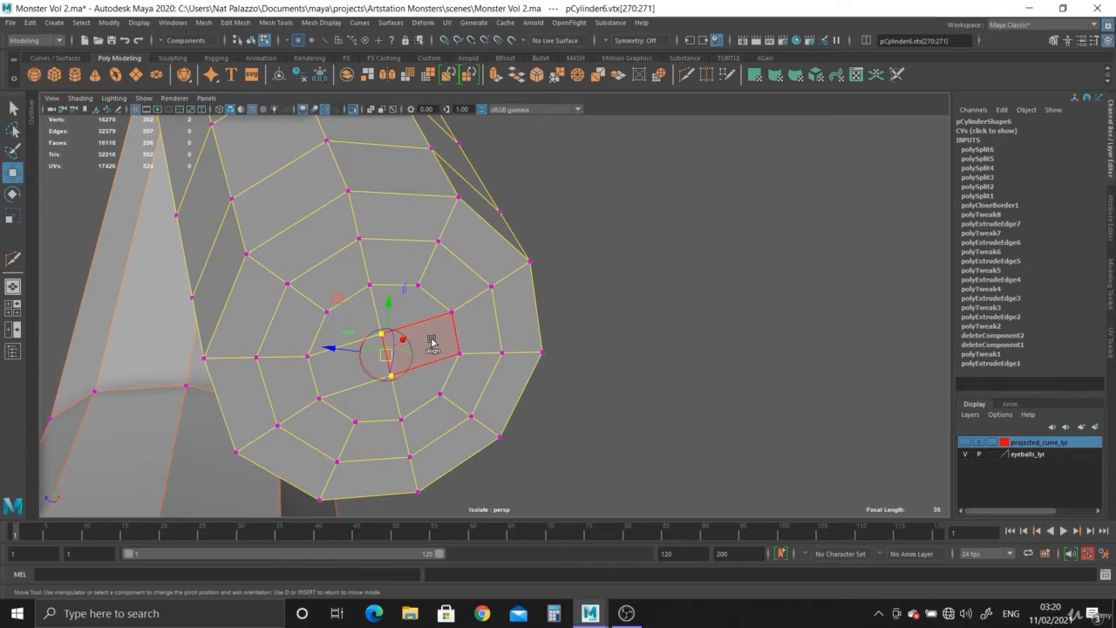
{"action": "left_click", "coordinate": [432, 343]}
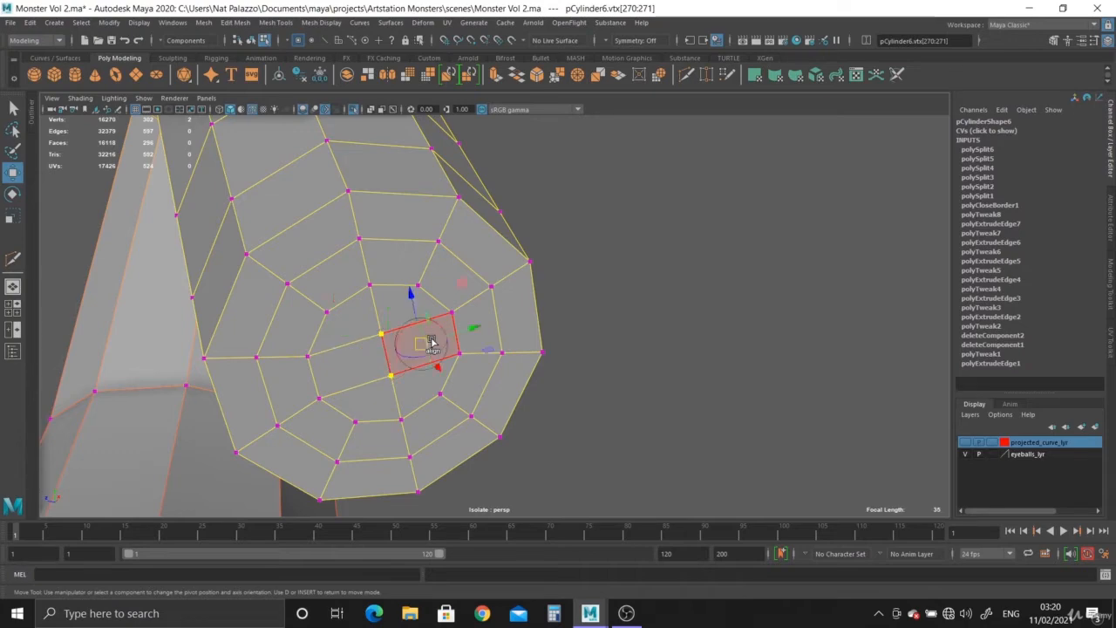
{"action": "key", "text": "d"}
{"action": "left_click_drag", "start_coordinate": [486, 386], "coordinate": [523, 319], "text": "alt"}
{"action": "right_click_drag", "start_coordinate": [523, 320], "coordinate": [729, 503], "text": "alt"}
{"action": "left_click_drag", "start_coordinate": [729, 503], "coordinate": [647, 429], "text": "alt"}
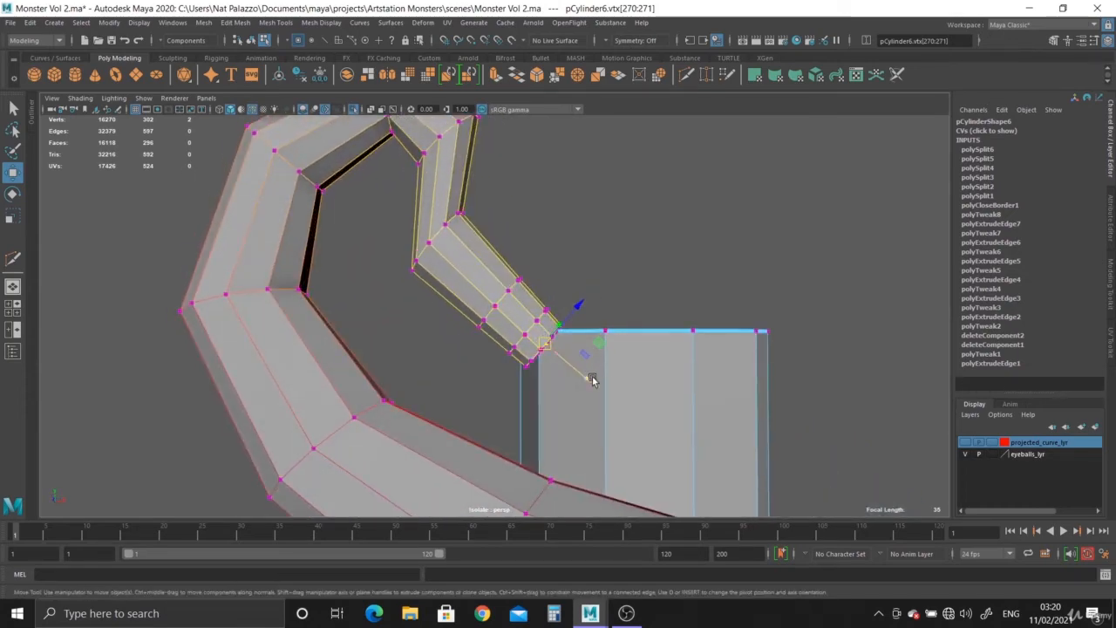
- Try to pull the cap's centre vertices outward with an adjusted soft-selection falloff
{"action": "middle_click_drag", "start_coordinate": [592, 379], "coordinate": [556, 375]}
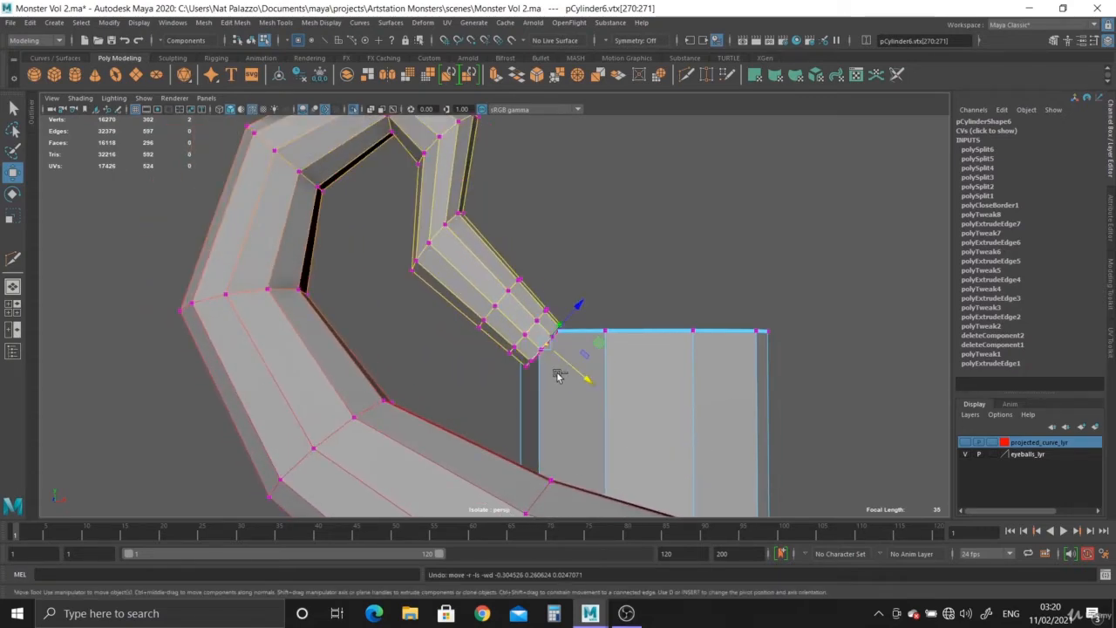
{"action": "key", "text": "shift+z"}
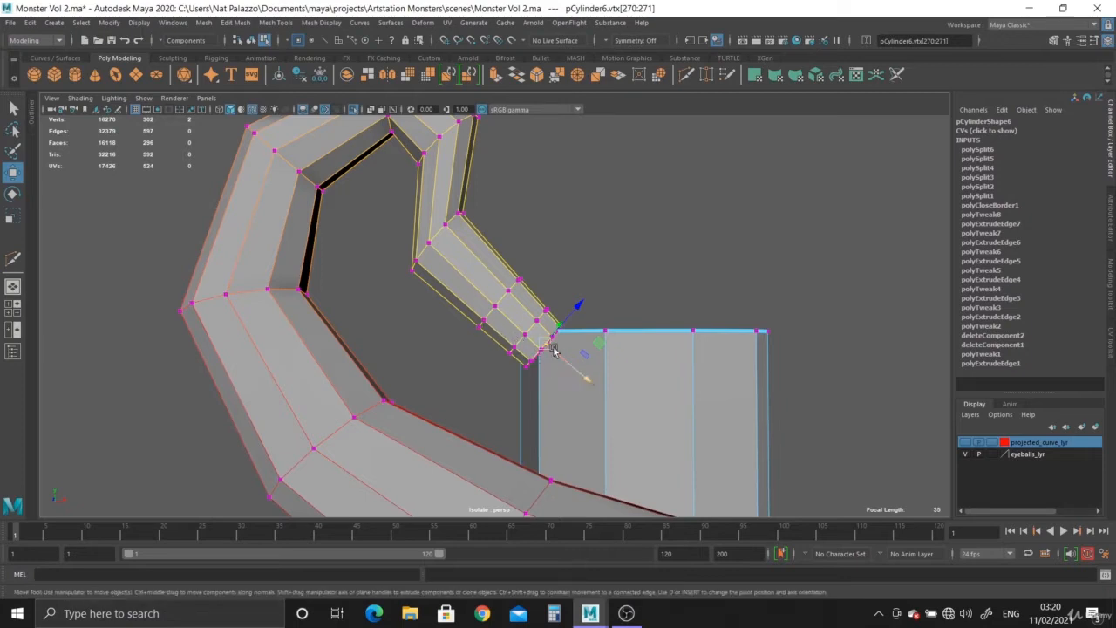
{"action": "left_click_drag", "start_coordinate": [544, 347], "coordinate": [61, 175]}
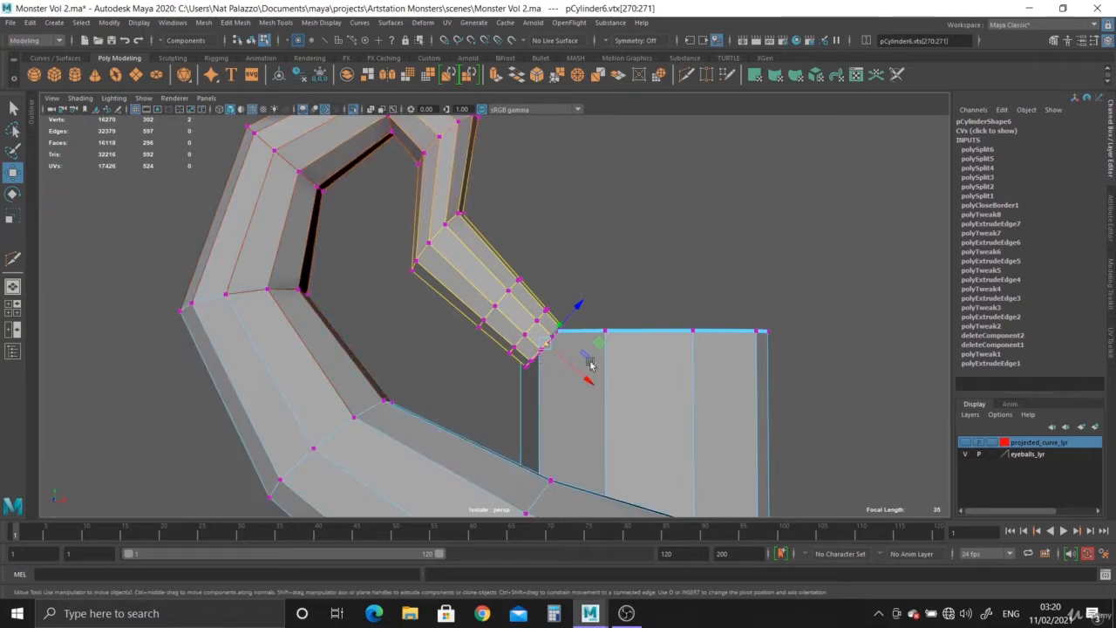
{"action": "left_click_drag", "start_coordinate": [556, 345], "coordinate": [381, 317]}
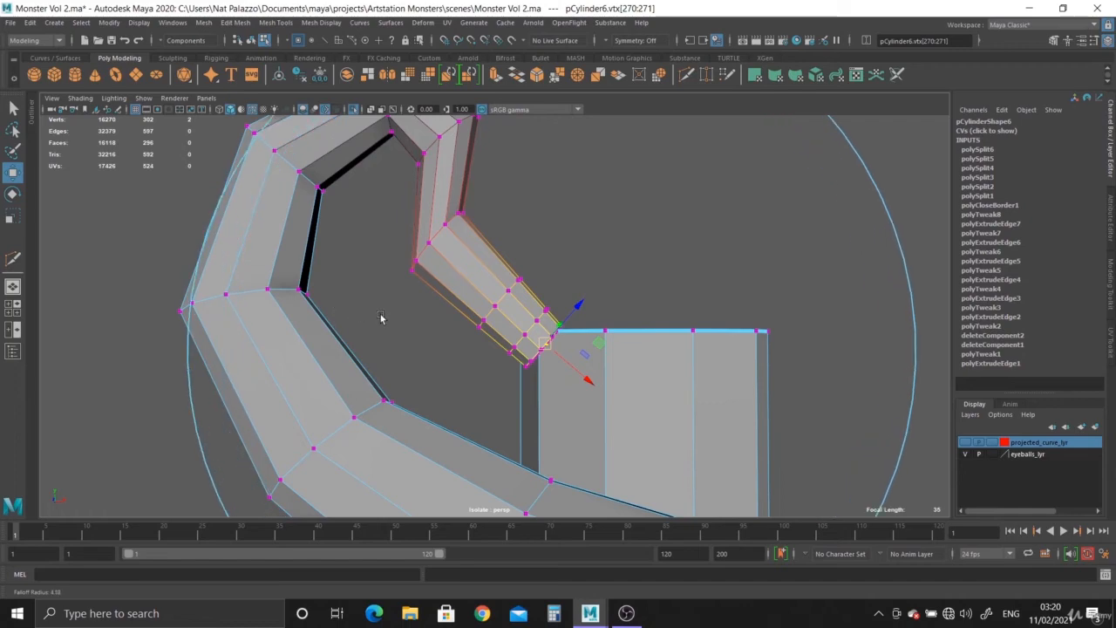
{"action": "left_click_drag", "start_coordinate": [590, 382], "coordinate": [369, 267]}
{"action": "middle_click_drag", "start_coordinate": [369, 267], "coordinate": [367, 307], "text": "alt"}
{"action": "left_click_drag", "start_coordinate": [367, 307], "coordinate": [723, 408], "text": "alt"}
{"action": "left_click_drag", "start_coordinate": [663, 409], "coordinate": [558, 413], "text": "alt"}
{"action": "left_click_drag", "start_coordinate": [514, 389], "coordinate": [484, 413]}
{"action": "key", "text": "ctrl+z"}
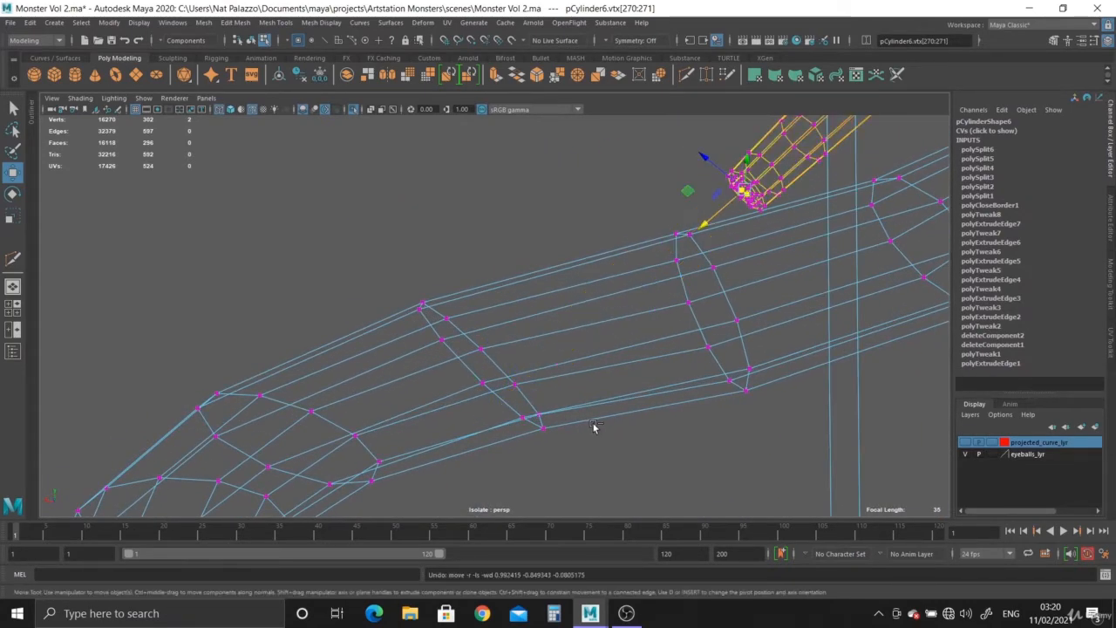
- Reduce the soft-selection falloff around the tip and pull the cap's centre outward along the tentacle's axis to round the end
{"action": "mouse_move", "coordinate": [684, 446]}
{"action": "left_mouse_down", "text": "alt"}
{"action": "mouse_move", "coordinate": [697, 392]}
{"action": "mouse_move", "coordinate": [689, 334]}
{"action": "mouse_move", "coordinate": [539, 328]}
{"action": "mouse_move", "coordinate": [706, 457]}
{"action": "left_mouse_up", "text": "alt"}
{"action": "key", "text": "5"}
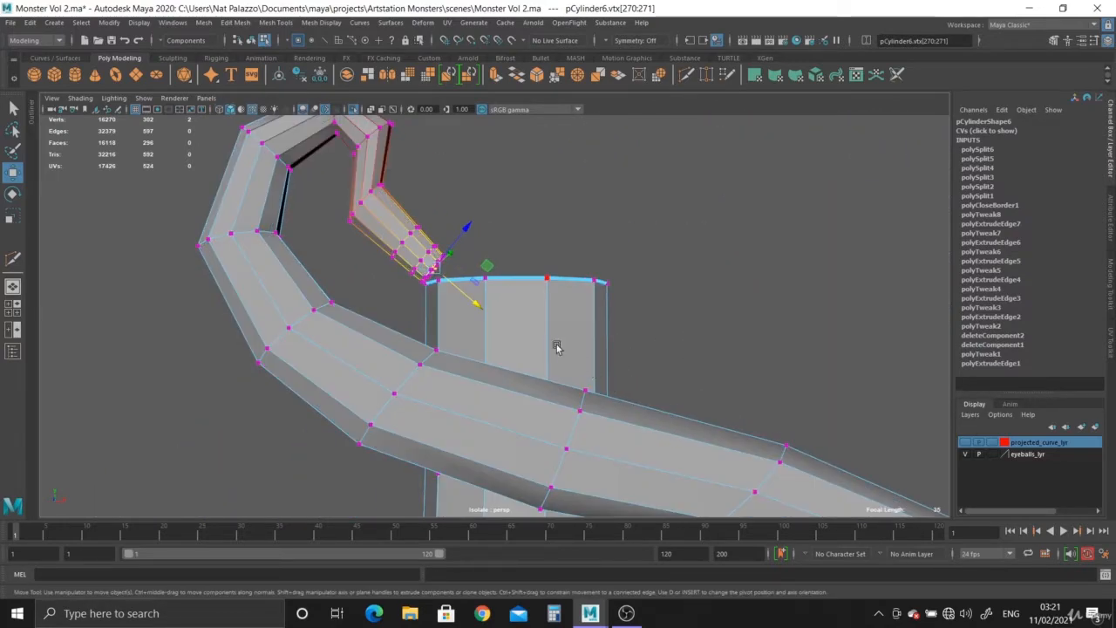
{"action": "key", "text": "b"}
{"action": "left_click_drag", "start_coordinate": [434, 270], "coordinate": [267, 250]}
{"action": "left_click_drag", "start_coordinate": [476, 306], "coordinate": [591, 383]}
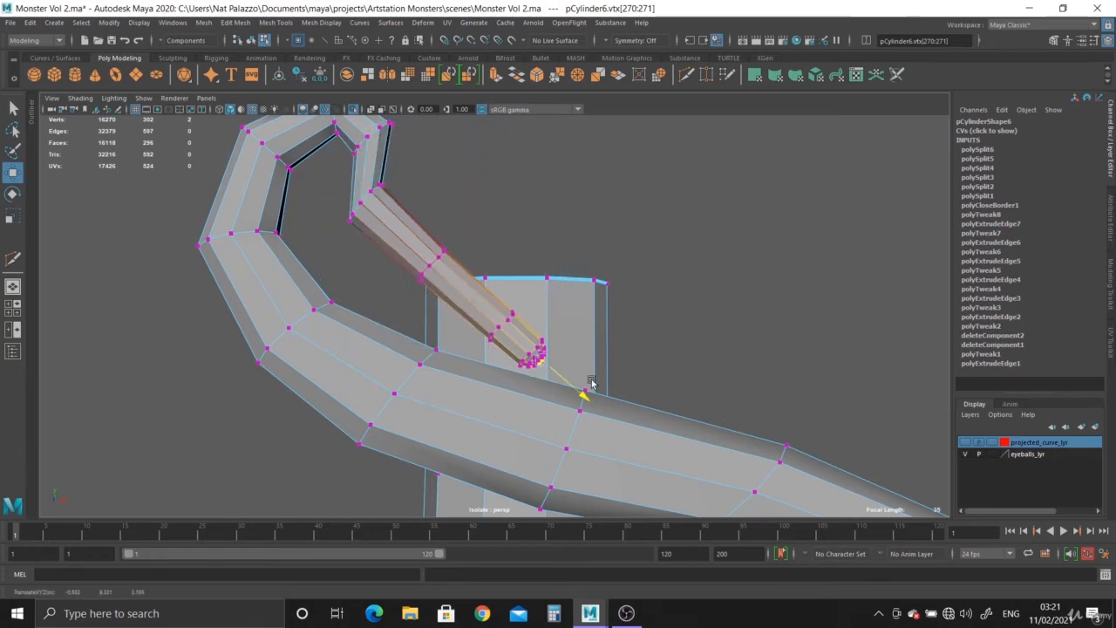
{"action": "right_click_drag", "start_coordinate": [503, 323], "coordinate": [687, 463], "text": "alt"}
{"action": "middle_click_drag", "start_coordinate": [687, 463], "coordinate": [687, 432], "text": "alt"}
{"action": "right_click_drag", "start_coordinate": [654, 436], "coordinate": [707, 471], "text": "alt"}
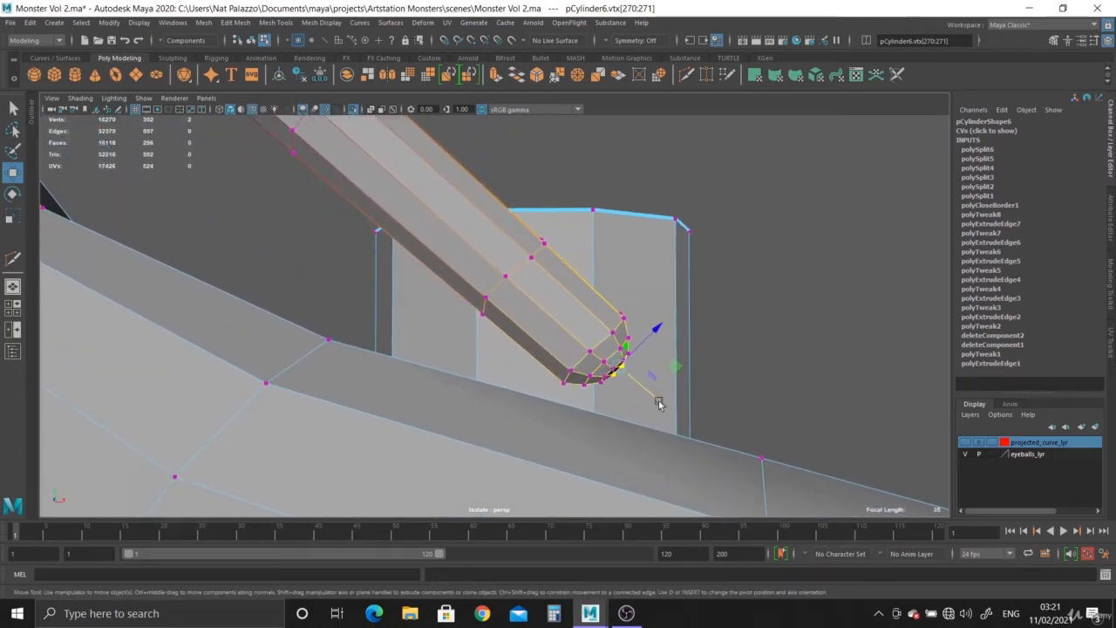
{"action": "left_click_drag", "start_coordinate": [657, 403], "coordinate": [665, 408]}
{"action": "right_click_drag", "start_coordinate": [665, 410], "coordinate": [523, 356], "text": "alt"}
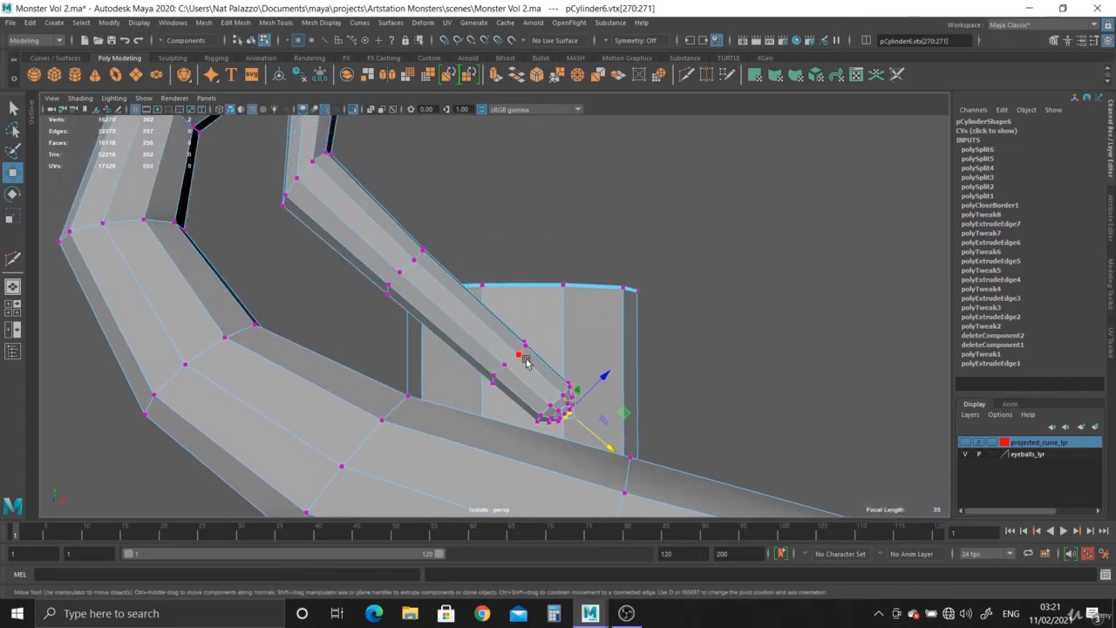
- Select only the vertices of the tentacle's rounded cap and its last two edge rings, leaving out the neighbouring geometry
{"action": "left_click_drag", "start_coordinate": [366, 237], "coordinate": [758, 547]}
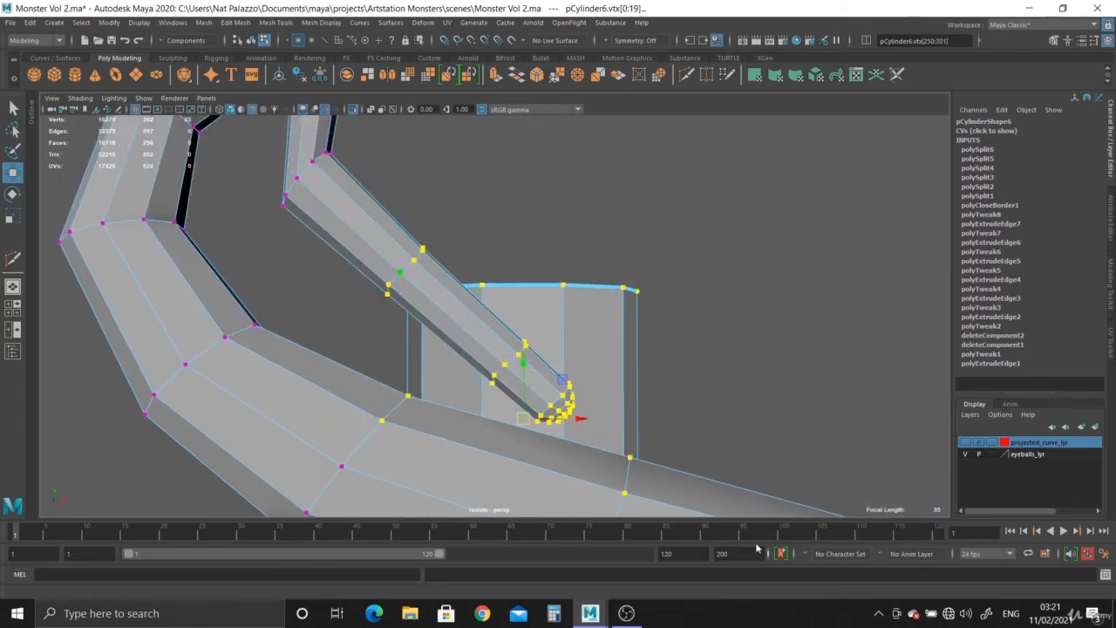
{"action": "right_click_drag", "start_coordinate": [653, 476], "coordinate": [490, 378], "text": "alt"}
{"action": "left_click_drag", "start_coordinate": [492, 377], "coordinate": [493, 409], "text": "alt"}
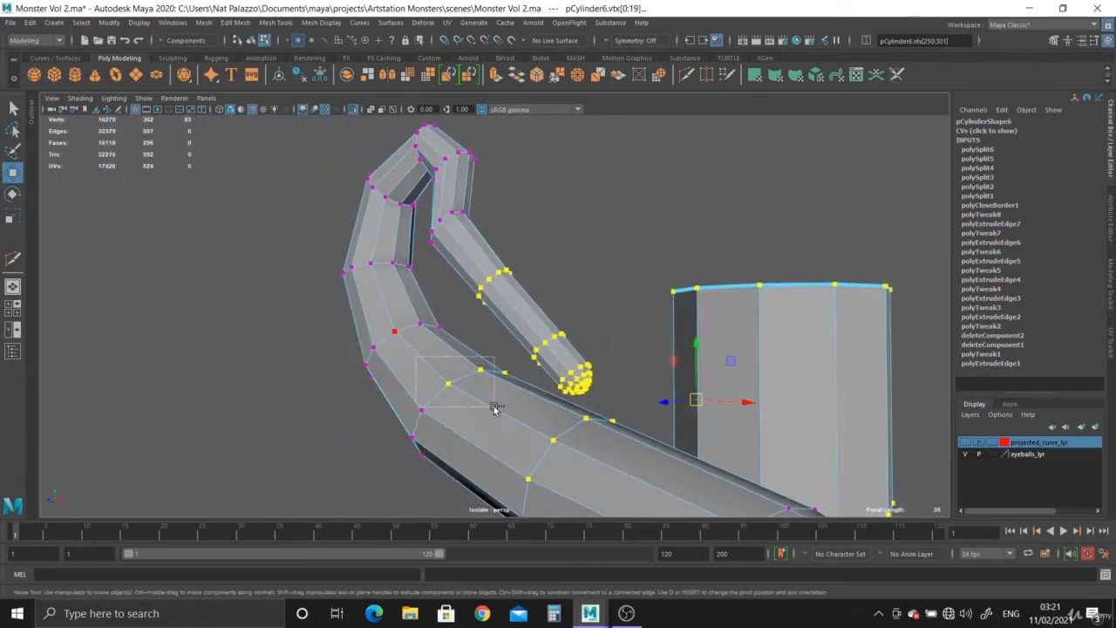
{"action": "left_click_drag", "start_coordinate": [660, 468], "coordinate": [623, 353], "text": "alt"}
{"action": "left_click_drag", "start_coordinate": [591, 250], "coordinate": [898, 554]}
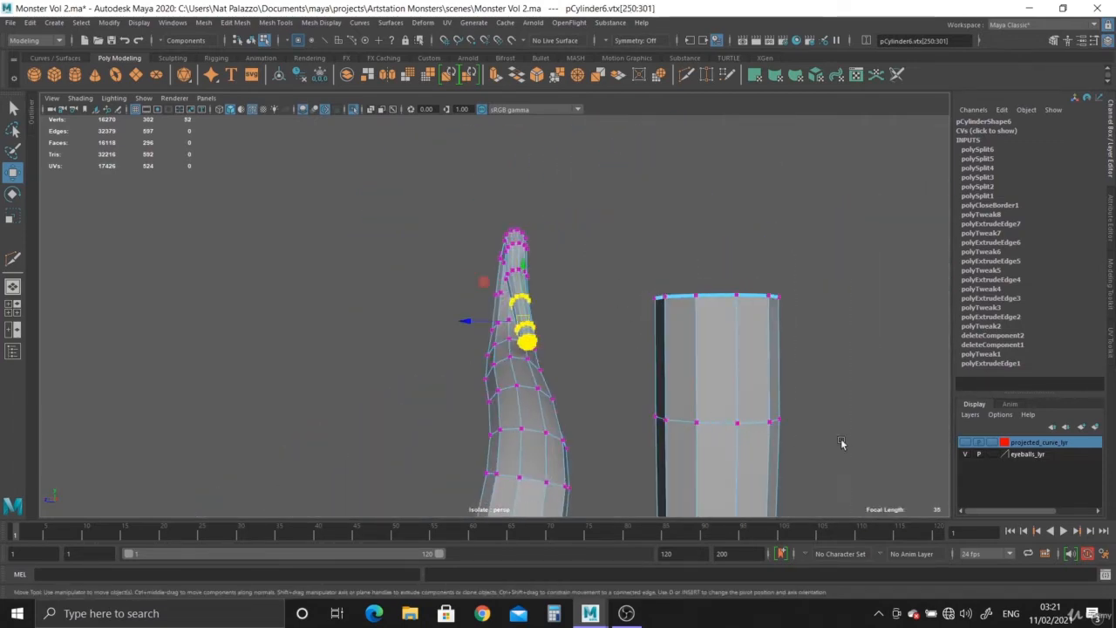
{"action": "key", "text": "4"}
{"action": "mouse_move", "coordinate": [733, 404]}
{"action": "left_mouse_down", "text": "alt"}
{"action": "mouse_move", "coordinate": [371, 353]}
{"action": "mouse_move", "coordinate": [474, 385]}
{"action": "mouse_move", "coordinate": [655, 416]}
{"action": "mouse_move", "coordinate": [698, 410]}
{"action": "mouse_move", "coordinate": [618, 293]}
{"action": "mouse_move", "coordinate": [691, 302]}
{"action": "mouse_move", "coordinate": [625, 316]}
{"action": "left_mouse_up", "text": "alt"}
{"action": "scroll", "coordinate": [625, 279], "scroll_direction": "up", "scroll_amount": 5}
{"action": "middle_click_drag", "start_coordinate": [625, 279], "coordinate": [625, 473], "text": "alt"}
{"action": "left_click_drag", "start_coordinate": [625, 474], "coordinate": [474, 440], "text": "alt"}
{"action": "scroll", "coordinate": [709, 444], "scroll_direction": "up", "scroll_amount": 4}
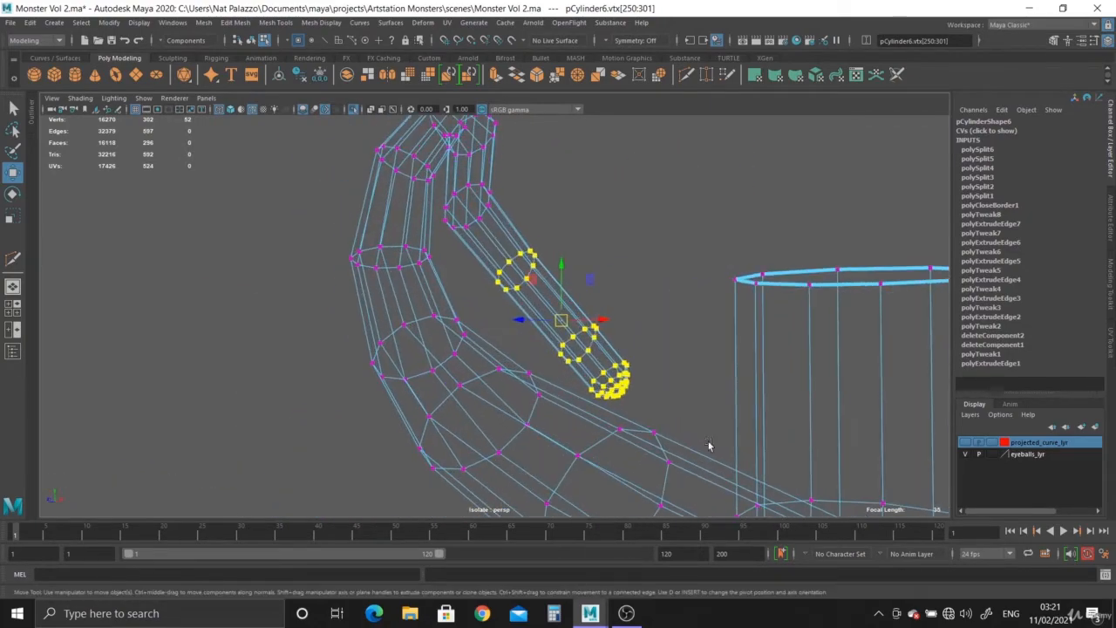
- Align the move pivot of the selected tip vertices to the lengthwise edge of the last segment
{"action": "key", "text": "5"}
{"action": "left_click_drag", "start_coordinate": [602, 373], "coordinate": [619, 406], "text": "alt"}
{"action": "middle_click_drag", "start_coordinate": [619, 406], "coordinate": [601, 437], "text": "alt"}
{"action": "right_click_drag", "start_coordinate": [600, 437], "coordinate": [468, 361], "text": "alt"}
{"action": "mouse_move", "coordinate": [467, 361]}
{"action": "left_mouse_down", "text": "alt"}
{"action": "mouse_move", "coordinate": [461, 389]}
{"action": "mouse_move", "coordinate": [468, 378]}
{"action": "left_mouse_up", "text": "alt"}
{"action": "right_click_drag", "start_coordinate": [377, 291], "coordinate": [481, 333], "text": "alt"}
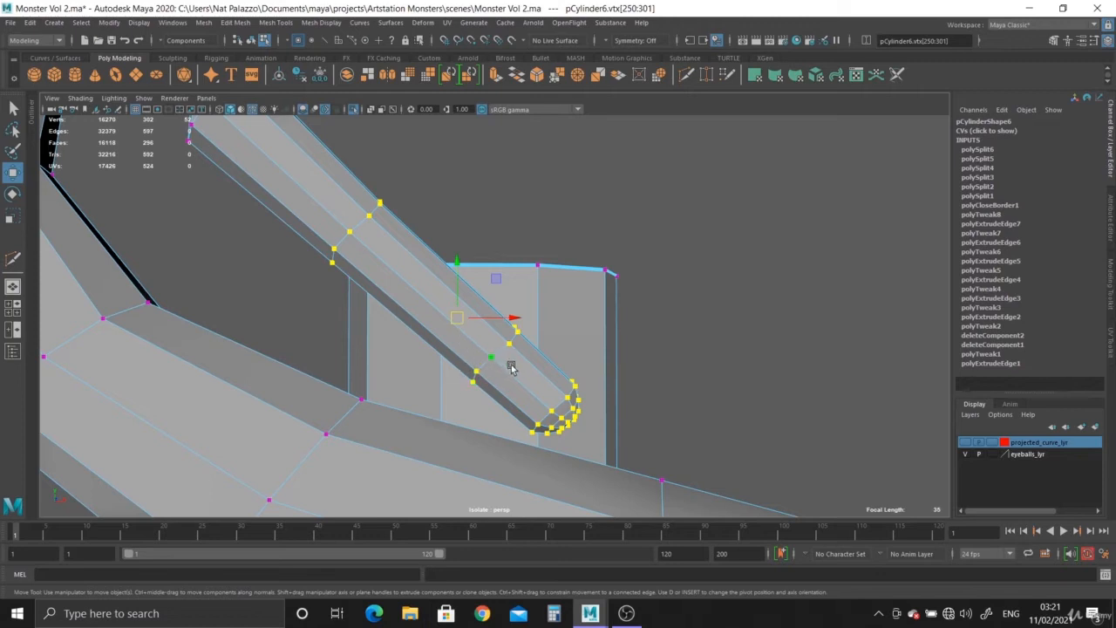
{"action": "right_click_drag", "start_coordinate": [462, 344], "coordinate": [479, 370], "text": "alt"}
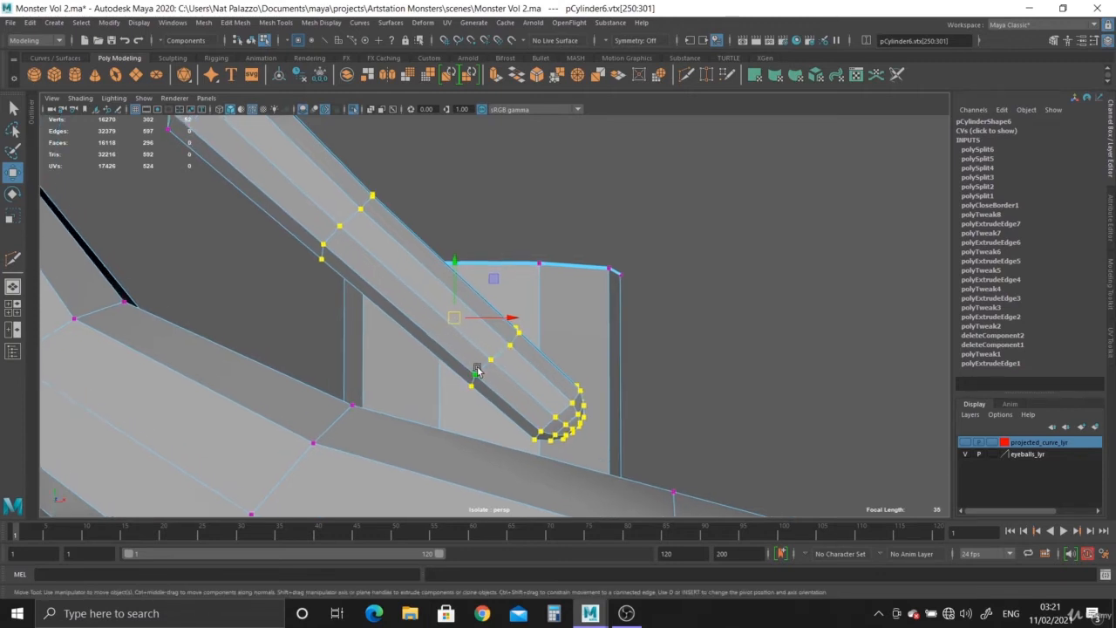
{"action": "key", "text": "d"}
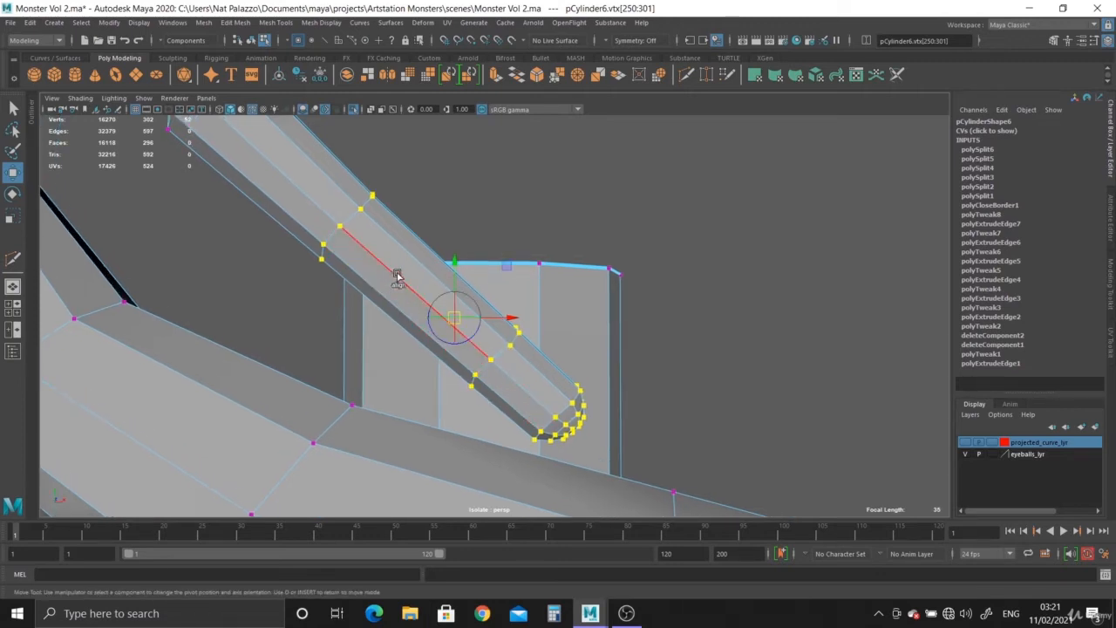
{"action": "key", "text": "d"}
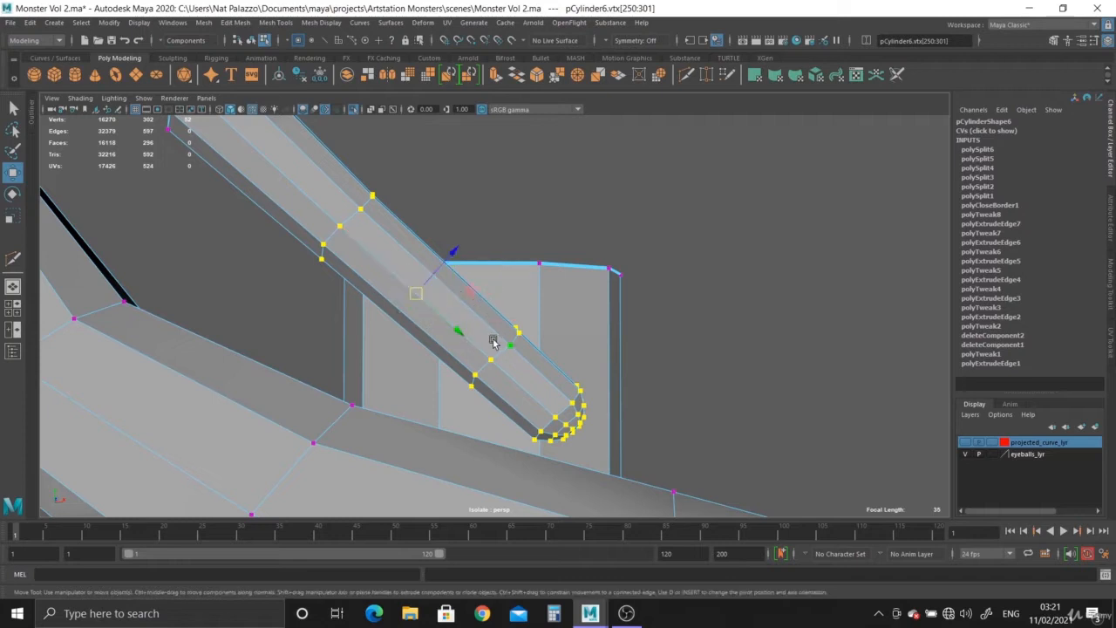
- Move the selected tip vertices back along the tentacle's axis, shortening the tip to fit the reference in the front view
{"action": "left_click_drag", "start_coordinate": [353, 242], "coordinate": [416, 290], "text": "alt"}
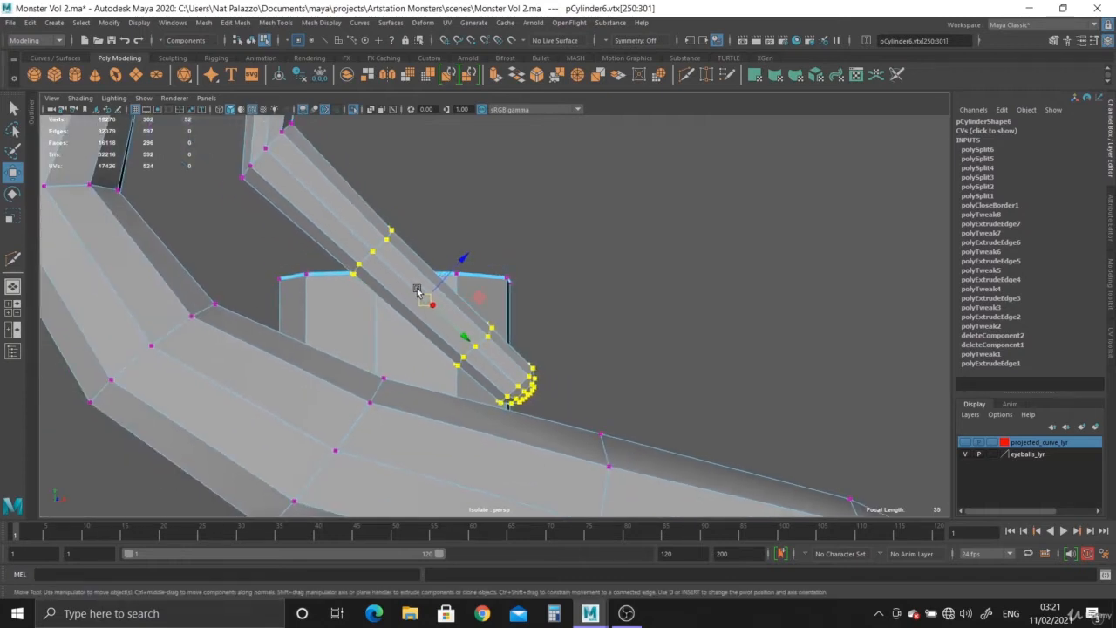
{"action": "left_click_drag", "start_coordinate": [458, 334], "coordinate": [414, 293]}
{"action": "key", "text": "space"}
{"action": "key", "text": "space"}
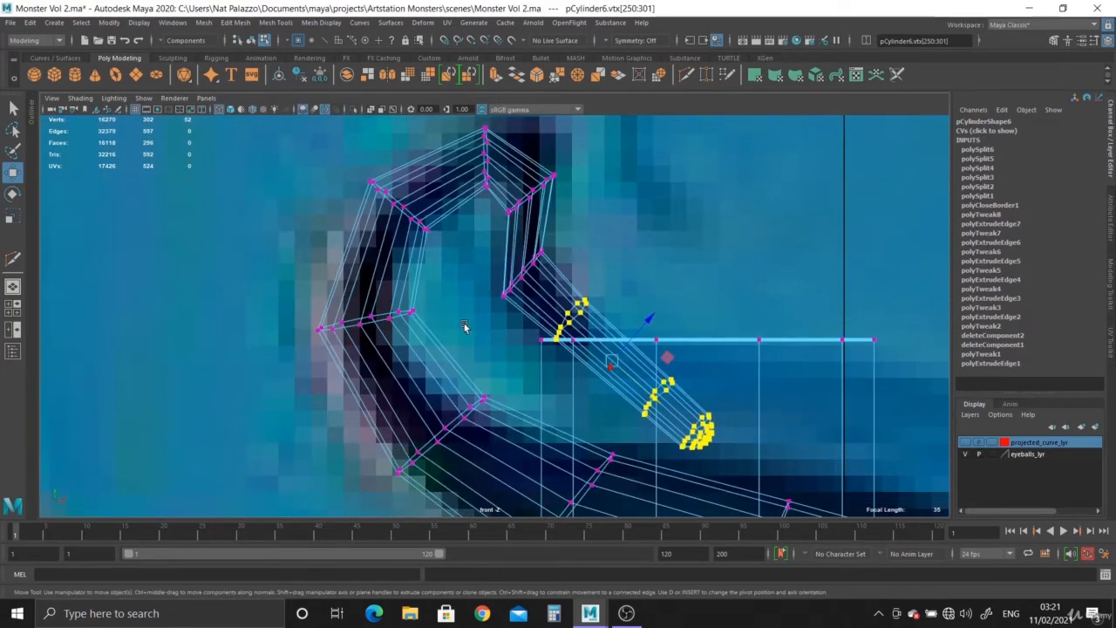
{"action": "middle_click_drag", "start_coordinate": [724, 436], "coordinate": [711, 420]}
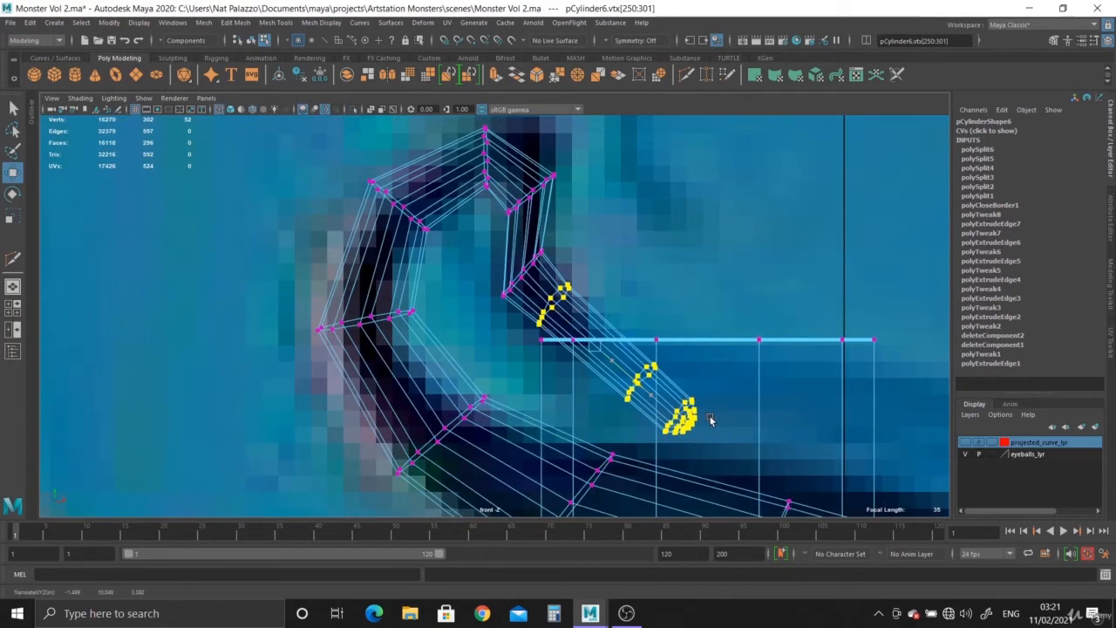
- Remove the inner edge ring from the vertex selection and move the cap with the last ring back along the tentacle's axis
{"action": "left_click_drag", "start_coordinate": [496, 255], "coordinate": [568, 340]}
{"action": "scroll", "coordinate": [625, 401], "scroll_direction": "up", "scroll_amount": 5}
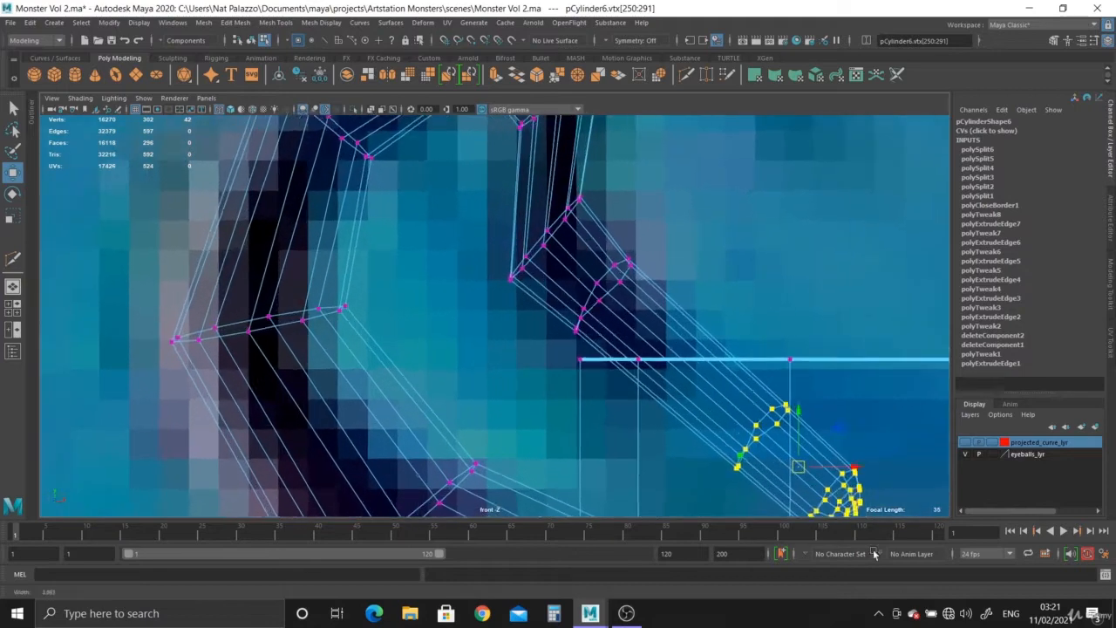
{"action": "key", "text": "d"}
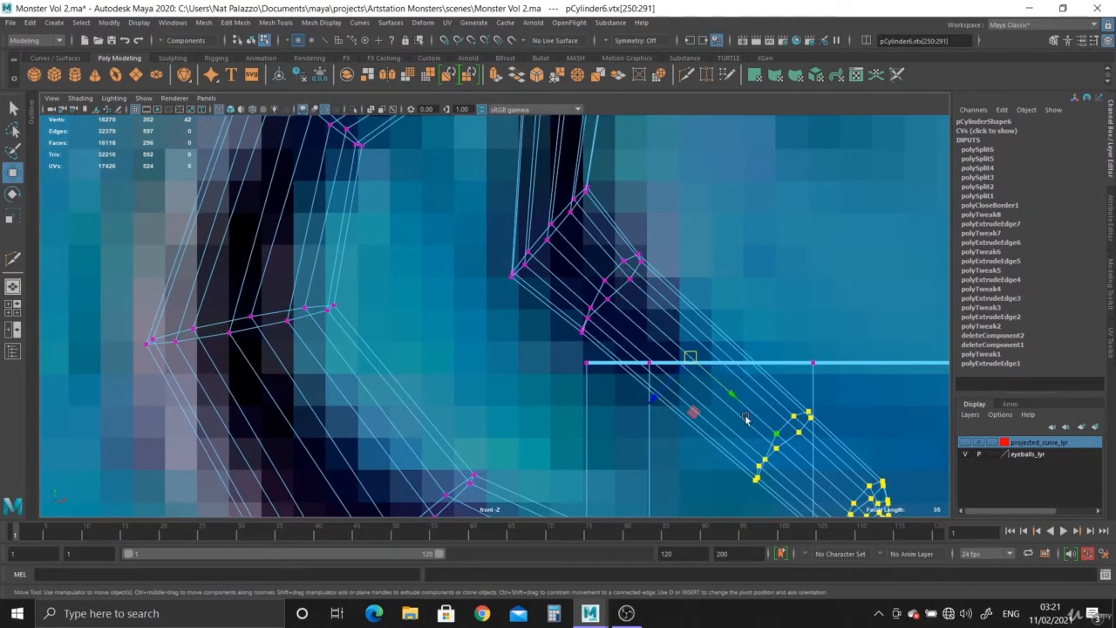
{"action": "right_click_drag", "start_coordinate": [791, 460], "coordinate": [741, 444], "text": "alt"}
{"action": "left_click_drag", "start_coordinate": [653, 386], "coordinate": [573, 333]}
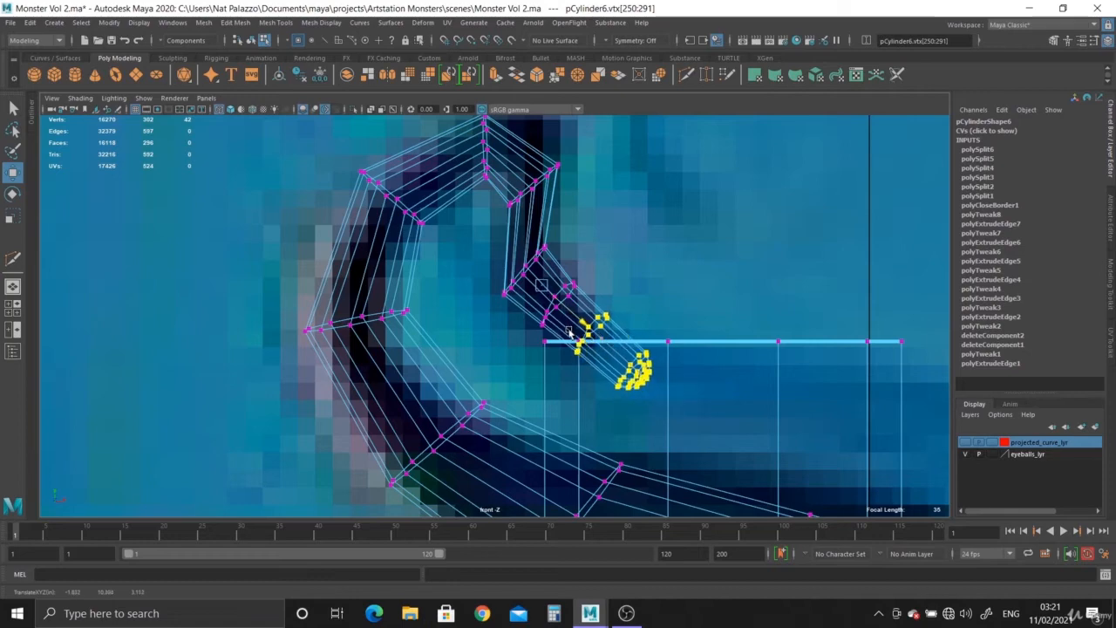
- Select only the rounded cap's vertices in the perspective view and align their move pivot to the tip's lengthwise edge
{"action": "key", "text": "space"}
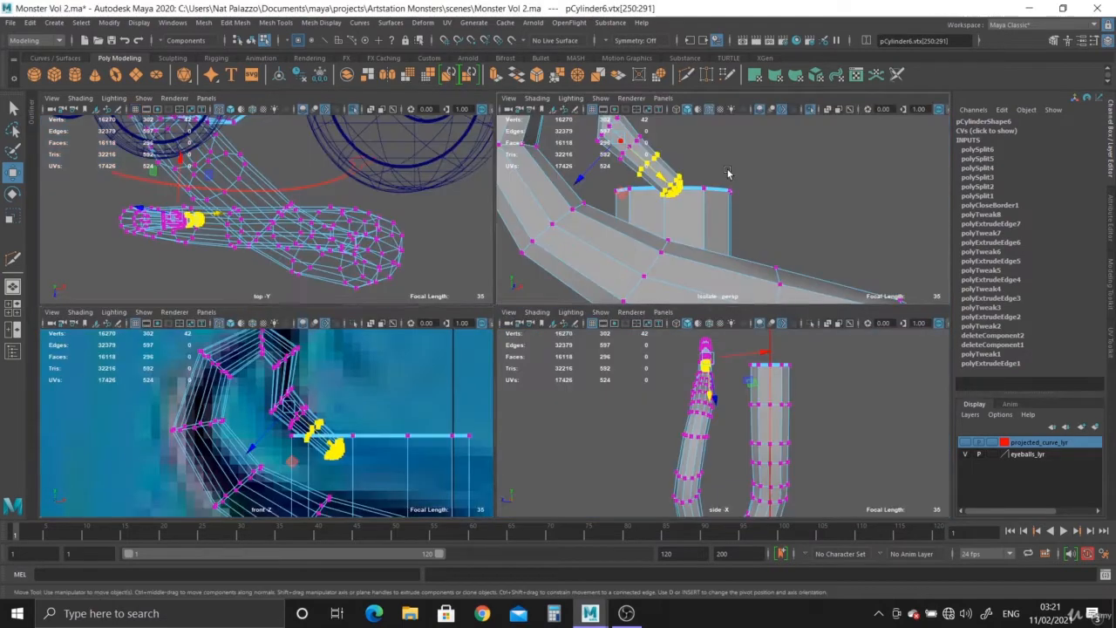
{"action": "key", "text": "space"}
{"action": "left_click_drag", "start_coordinate": [568, 239], "coordinate": [455, 262], "text": "alt"}
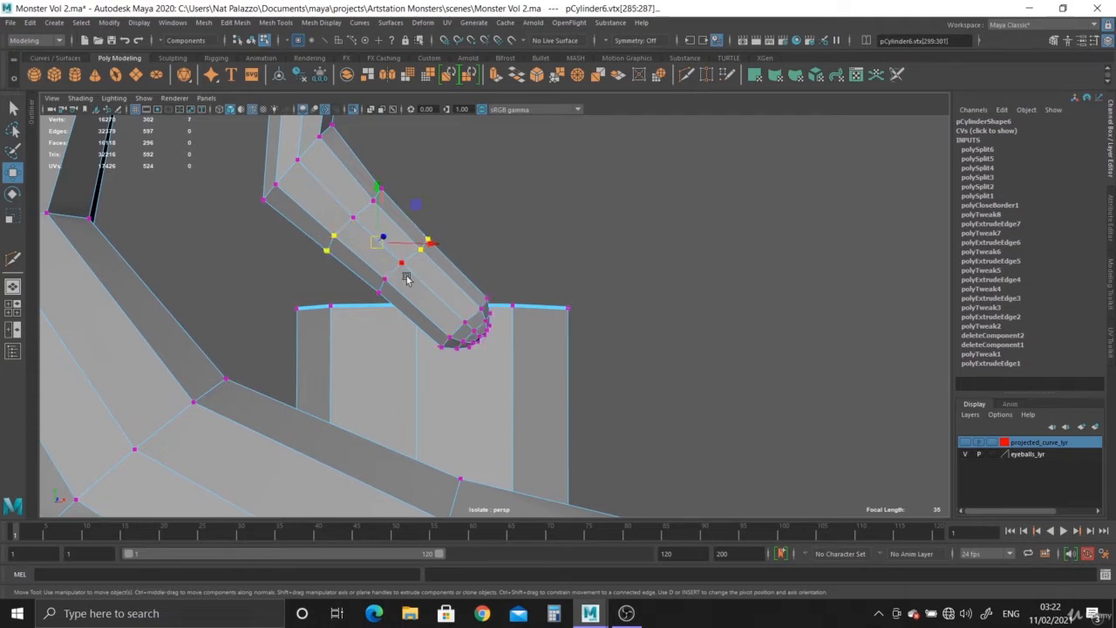
{"action": "key", "text": "shift+period"}
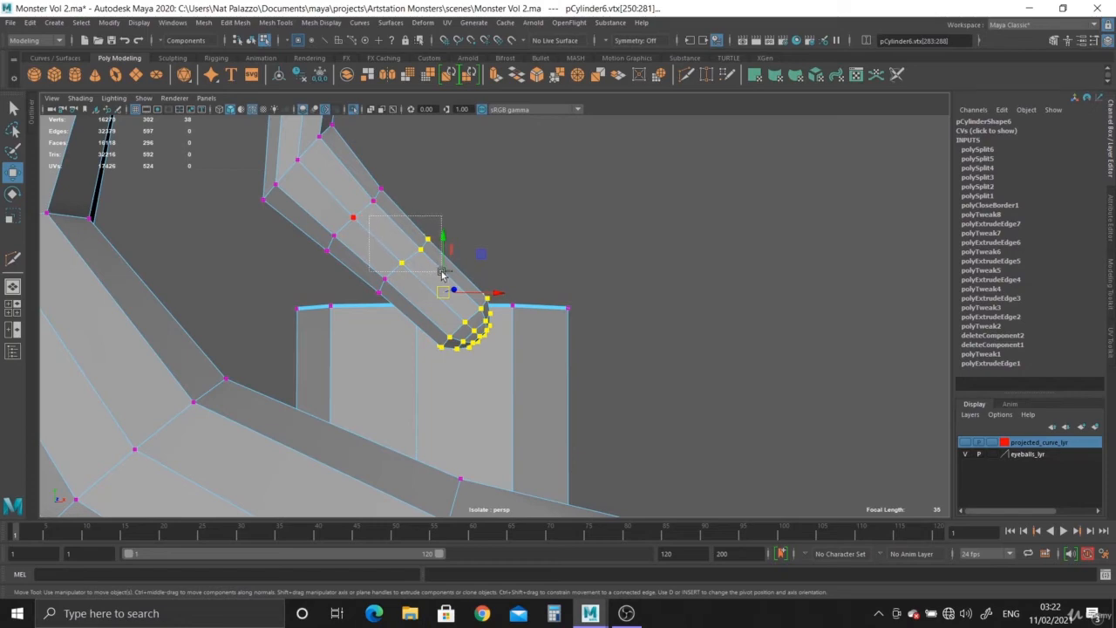
{"action": "left_click_drag", "start_coordinate": [442, 274], "coordinate": [589, 334], "text": "alt"}
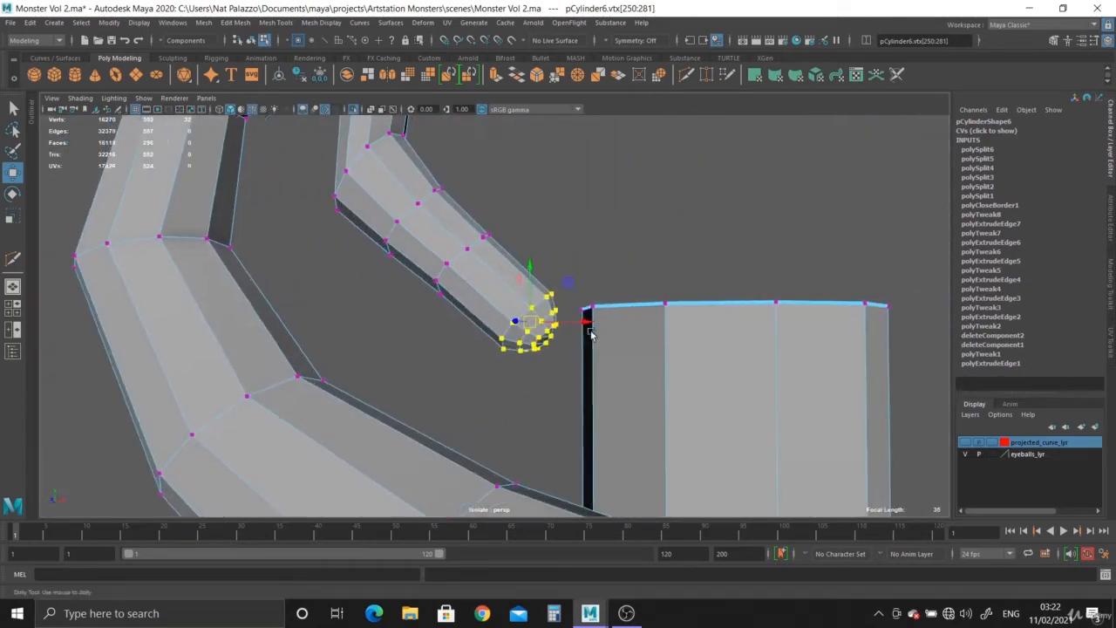
{"action": "right_click_drag", "start_coordinate": [589, 334], "coordinate": [620, 346], "text": "alt"}
{"action": "key", "text": "d"}
{"action": "left_click", "coordinate": [491, 253]}
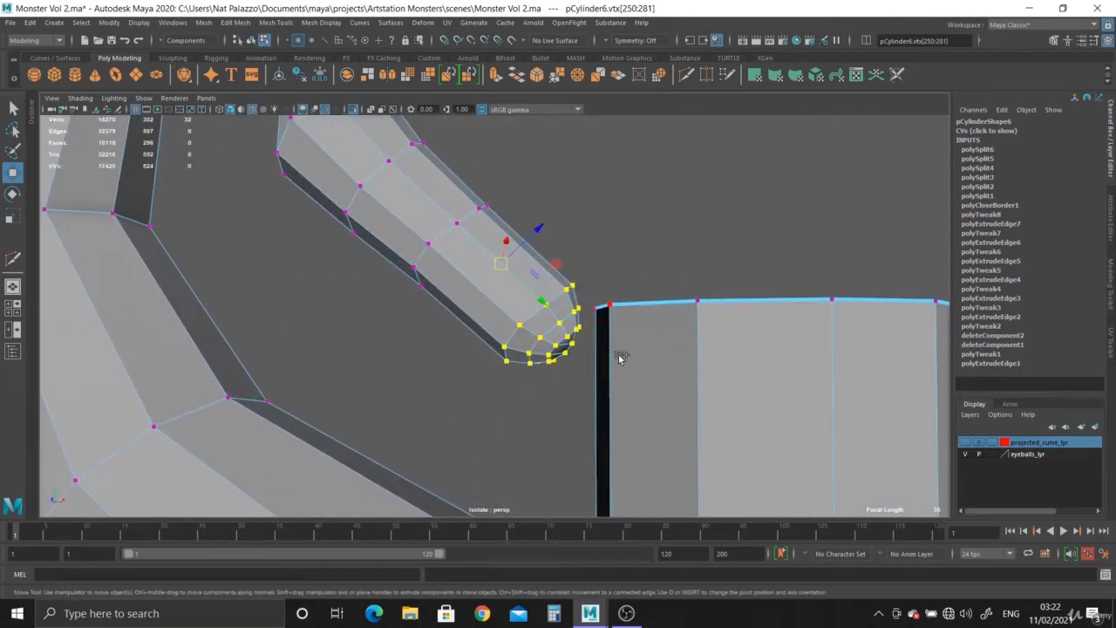
- Move the cap vertices back along the tentacle's axis to shorten the last segment, comparing the tip with the front-view reference
{"action": "left_click_drag", "start_coordinate": [618, 357], "coordinate": [469, 275], "text": "alt"}
{"action": "left_click_drag", "start_coordinate": [517, 319], "coordinate": [479, 295]}
{"action": "key", "text": "space"}
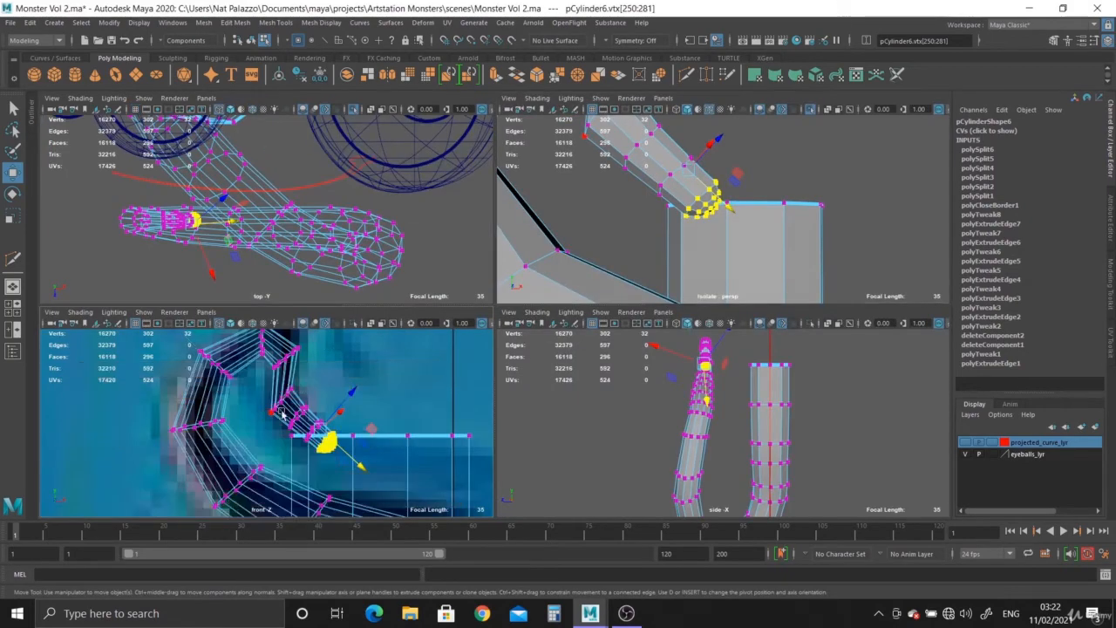
{"action": "key", "text": "space"}
{"action": "key", "text": "space"}
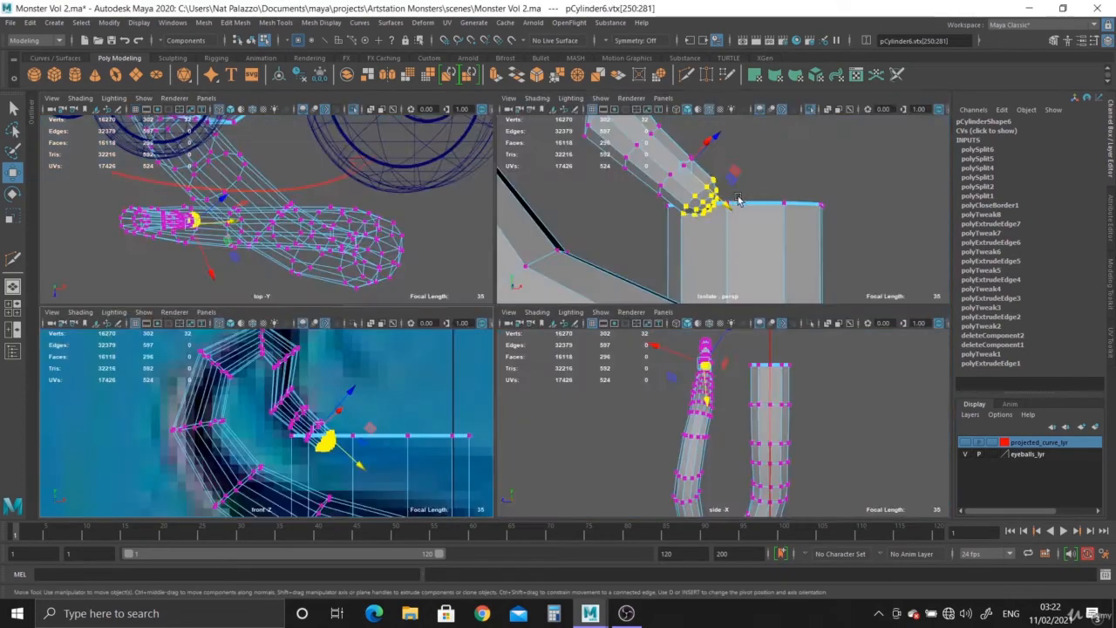
{"action": "key", "text": "space"}
- Return to object mode, select the tentacle mesh and save the scene
{"action": "left_click_drag", "start_coordinate": [410, 253], "coordinate": [365, 228], "text": "alt"}
{"action": "key", "text": "F8"}
{"action": "left_click", "coordinate": [485, 174]}
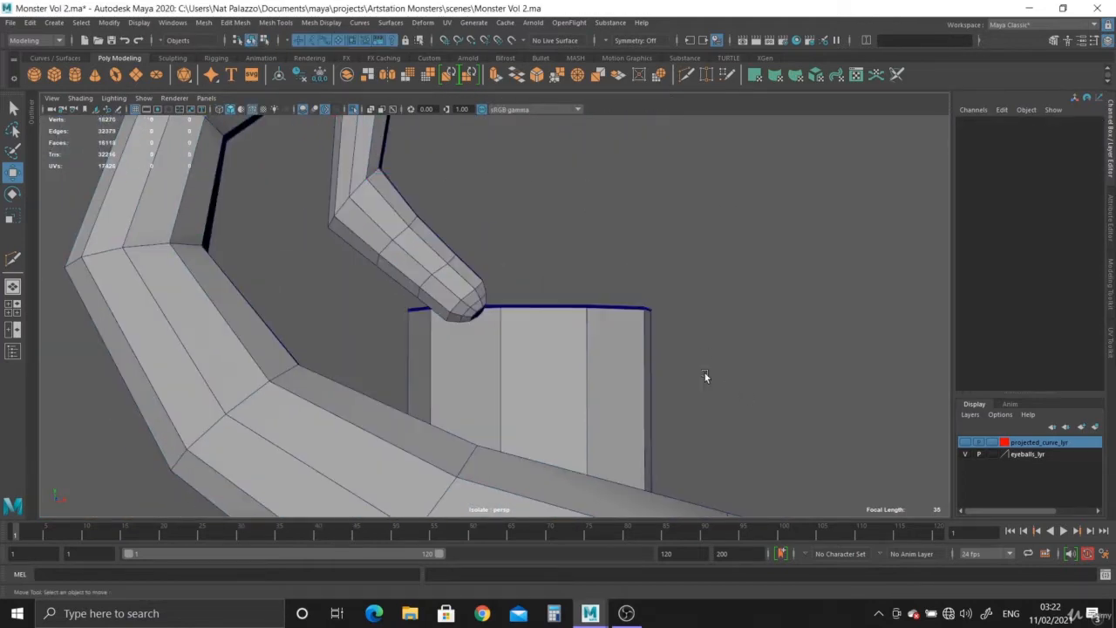
{"action": "left_click_drag", "start_coordinate": [705, 378], "coordinate": [465, 299], "text": "alt"}
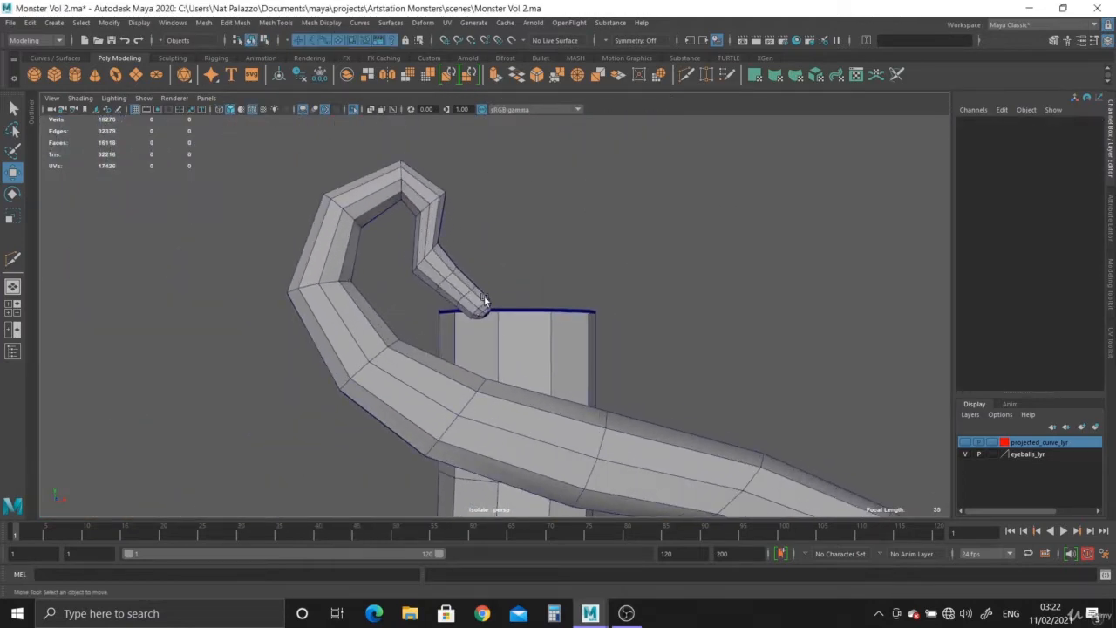
{"action": "left_click", "coordinate": [485, 301]}
{"action": "key", "text": "ctrl+s"}
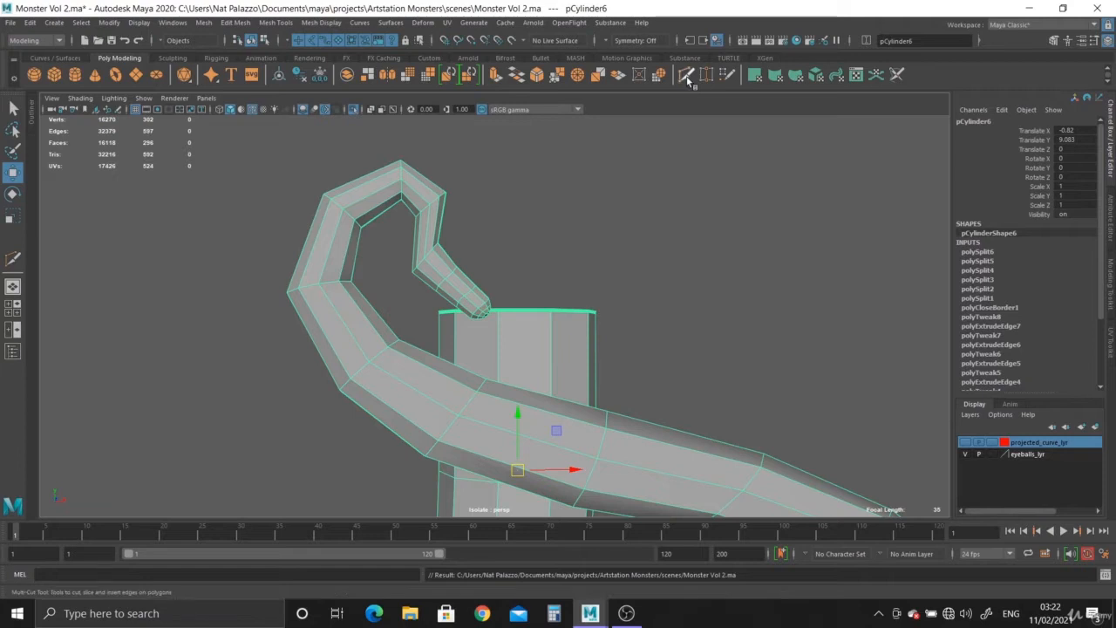
- Insert Multi-Cut edge loops with Edge Flow at 1.0 in the segments around the tentacle's upper curl to smooth its curve
{"action": "double_click", "coordinate": [687, 77]}
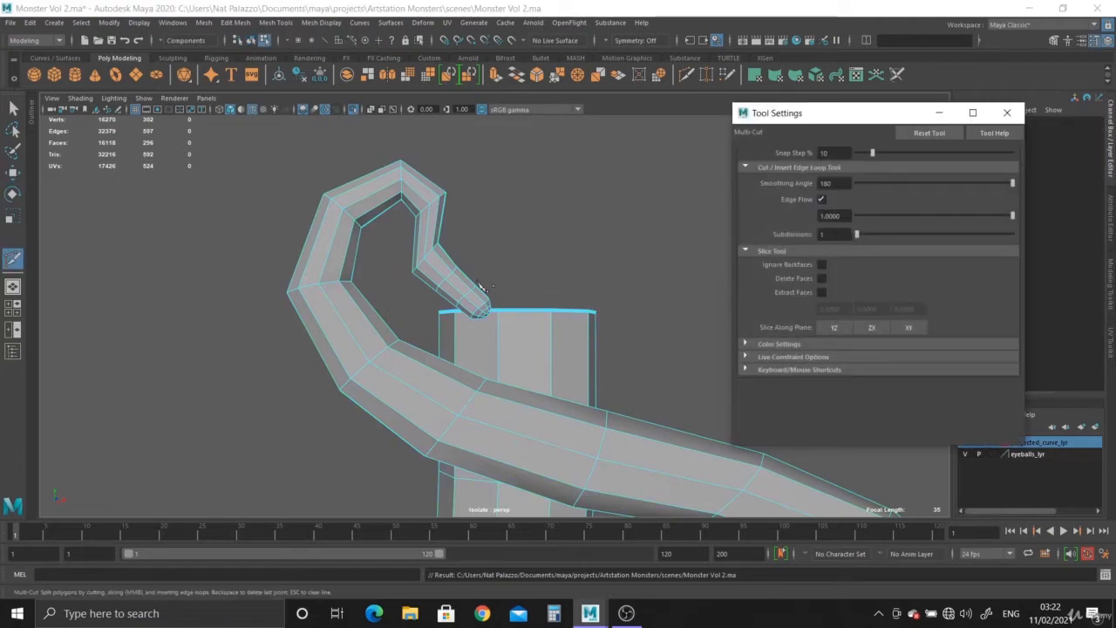
{"action": "scroll", "coordinate": [462, 291], "scroll_direction": "up", "scroll_amount": 3}
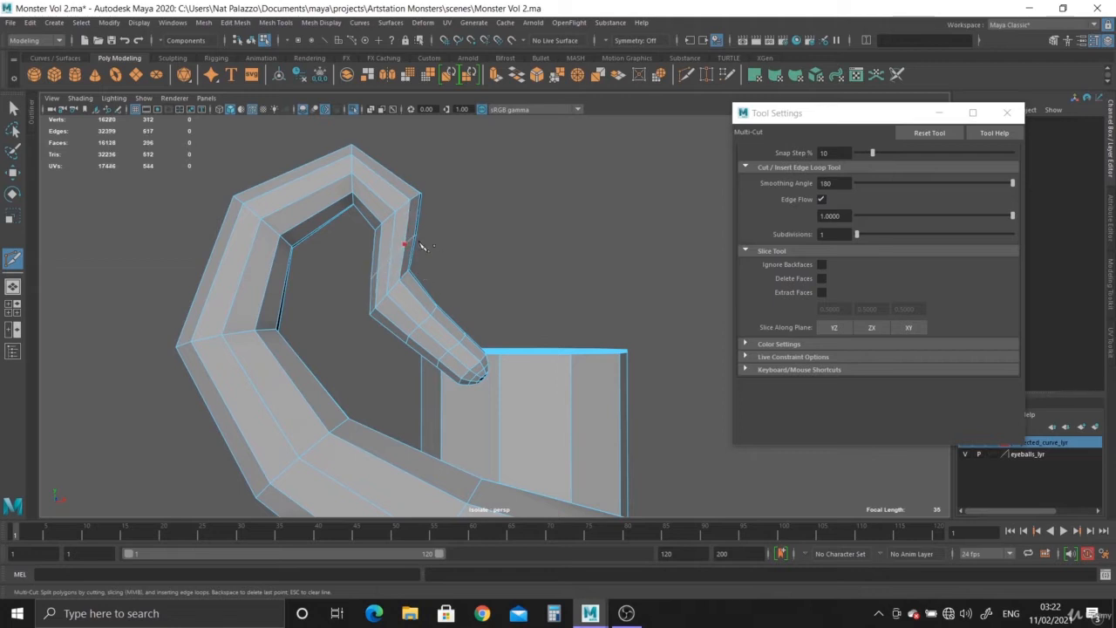
{"action": "left_click", "coordinate": [322, 212], "text": "ctrl"}
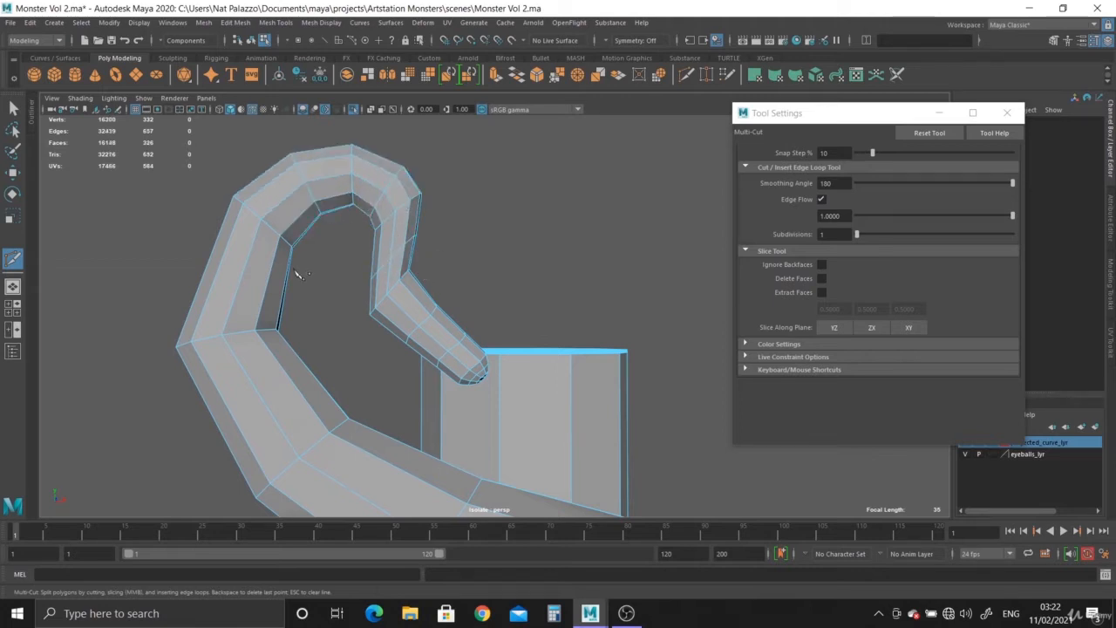
{"action": "left_click", "coordinate": [276, 279], "text": "ctrl"}
{"action": "left_click", "coordinate": [301, 362], "text": "ctrl"}
{"action": "left_click", "coordinate": [392, 305], "text": "ctrl"}
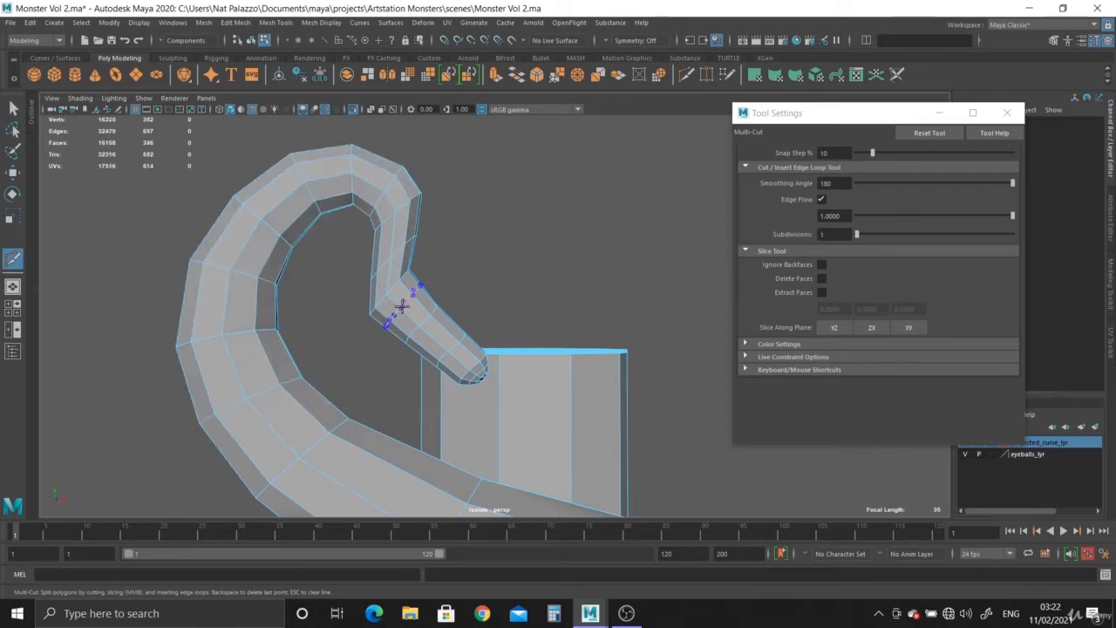
- Continue inserting edge-flow loops along the rest of the tentacle, including the long segments of its lower bend
{"action": "middle_click_drag", "start_coordinate": [455, 370], "coordinate": [462, 253], "text": "alt"}
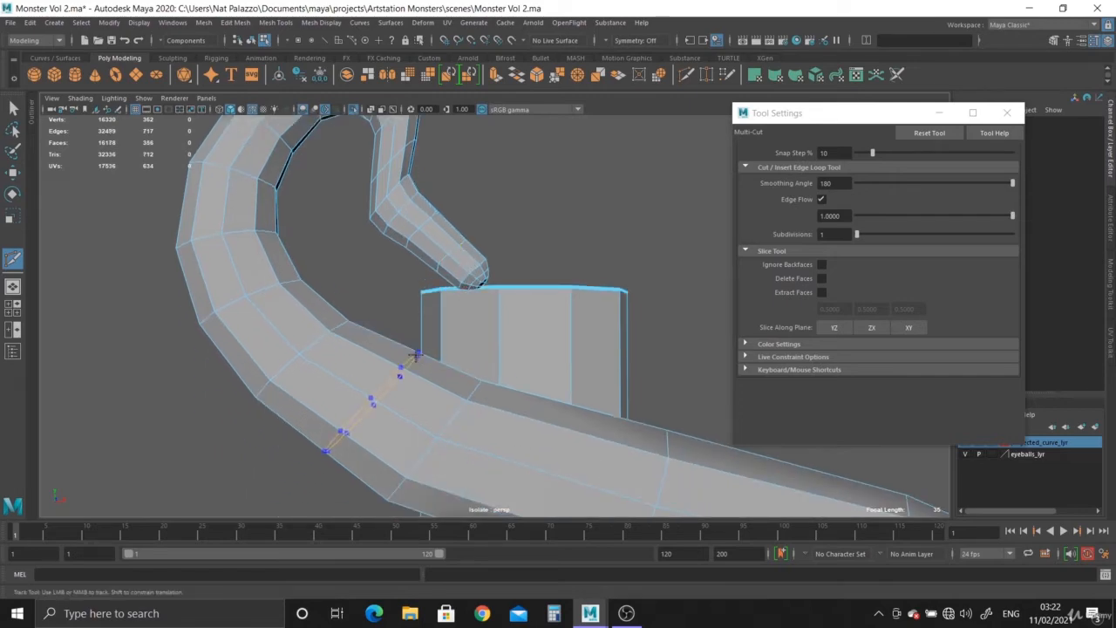
{"action": "key", "text": "Return"}
{"action": "left_click_drag", "start_coordinate": [416, 356], "coordinate": [510, 436], "text": "alt"}
{"action": "left_click_drag", "start_coordinate": [573, 463], "coordinate": [579, 261], "text": "alt"}
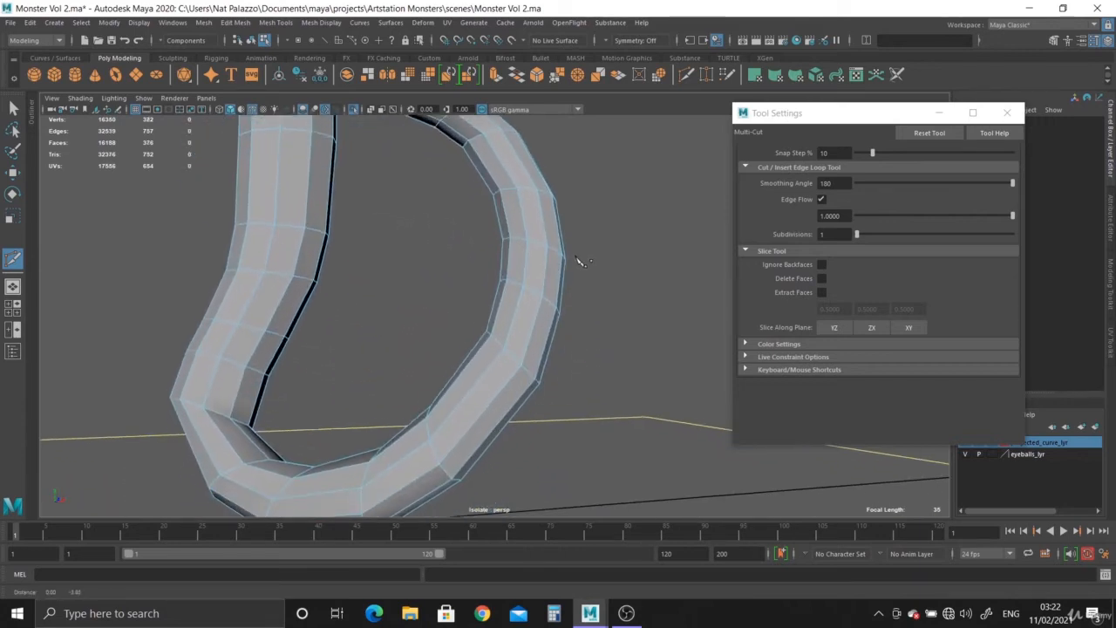
{"action": "right_click_drag", "start_coordinate": [579, 262], "coordinate": [526, 312], "text": "alt"}
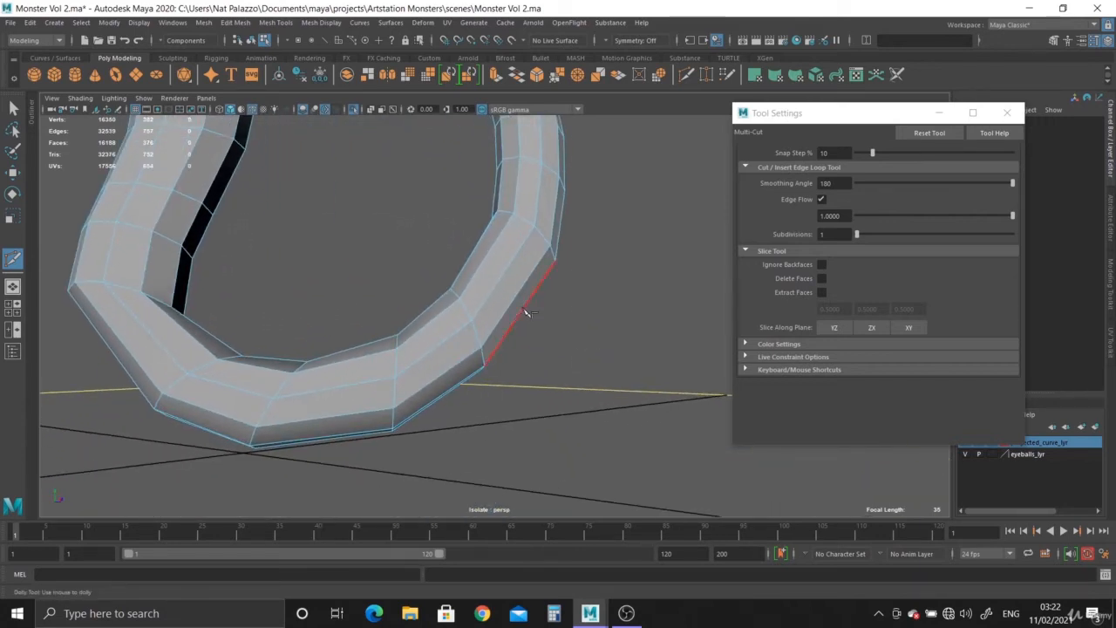
{"action": "left_click", "coordinate": [516, 288], "text": "ctrl"}
{"action": "left_click_drag", "start_coordinate": [530, 383], "coordinate": [359, 394], "text": "alt"}
- Switch from cutting to edge selection and select the full edge ring at the uneven part of the lower bend
{"action": "left_click", "coordinate": [13, 106]}
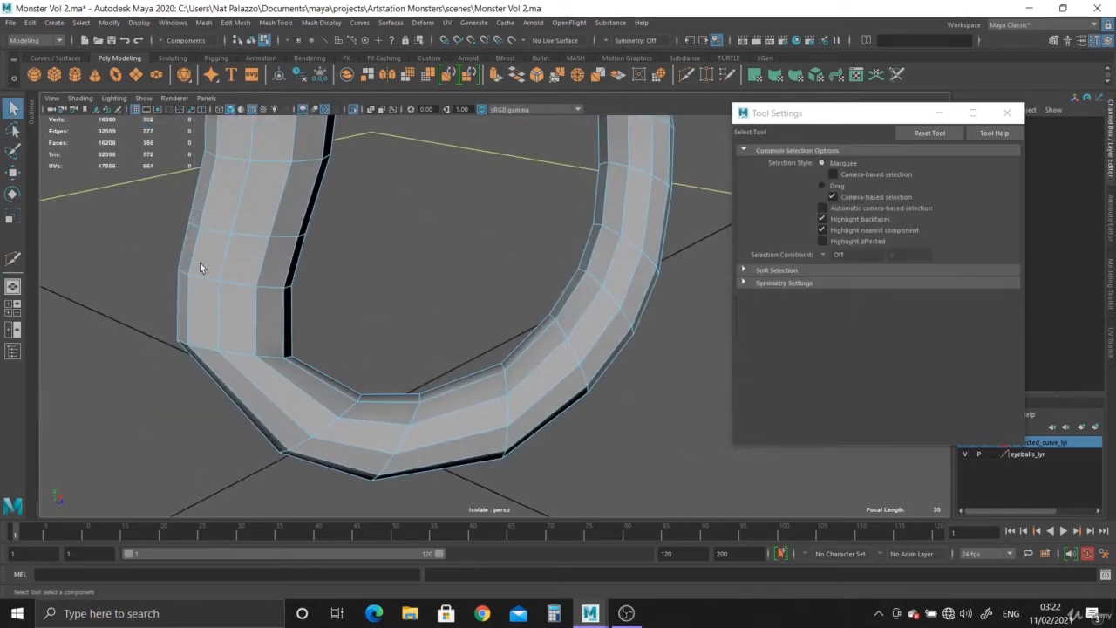
{"action": "left_click_drag", "start_coordinate": [199, 263], "coordinate": [391, 363], "text": "alt"}
{"action": "right_click", "coordinate": [322, 297]}
{"action": "left_click", "coordinate": [264, 295]}
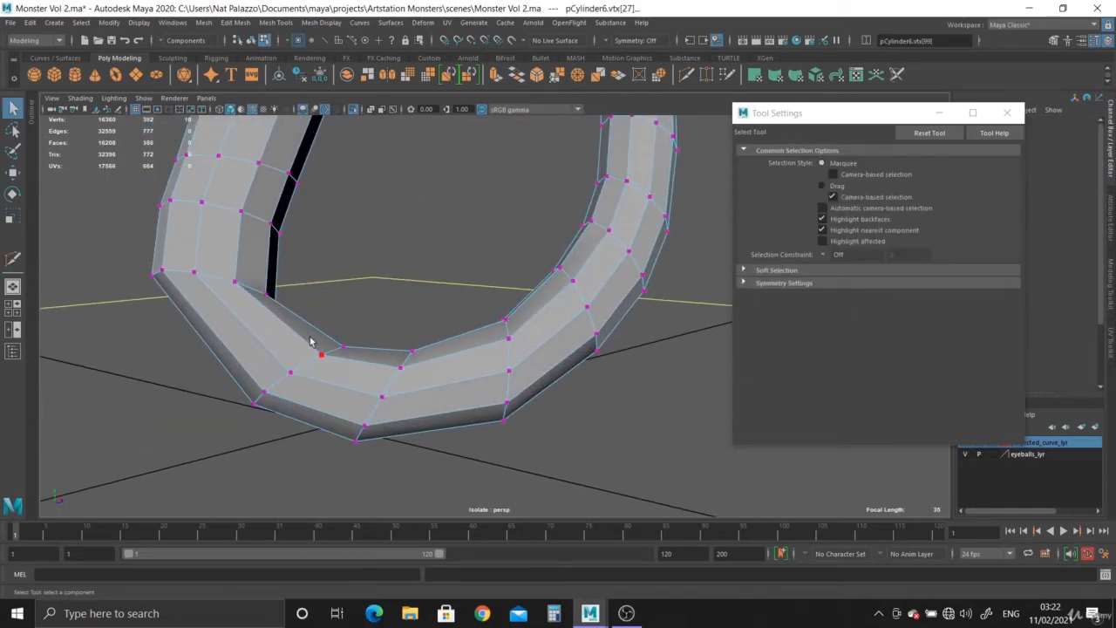
{"action": "right_click", "coordinate": [331, 301]}
{"action": "left_click", "coordinate": [331, 268]}
{"action": "double_click", "coordinate": [306, 366]}
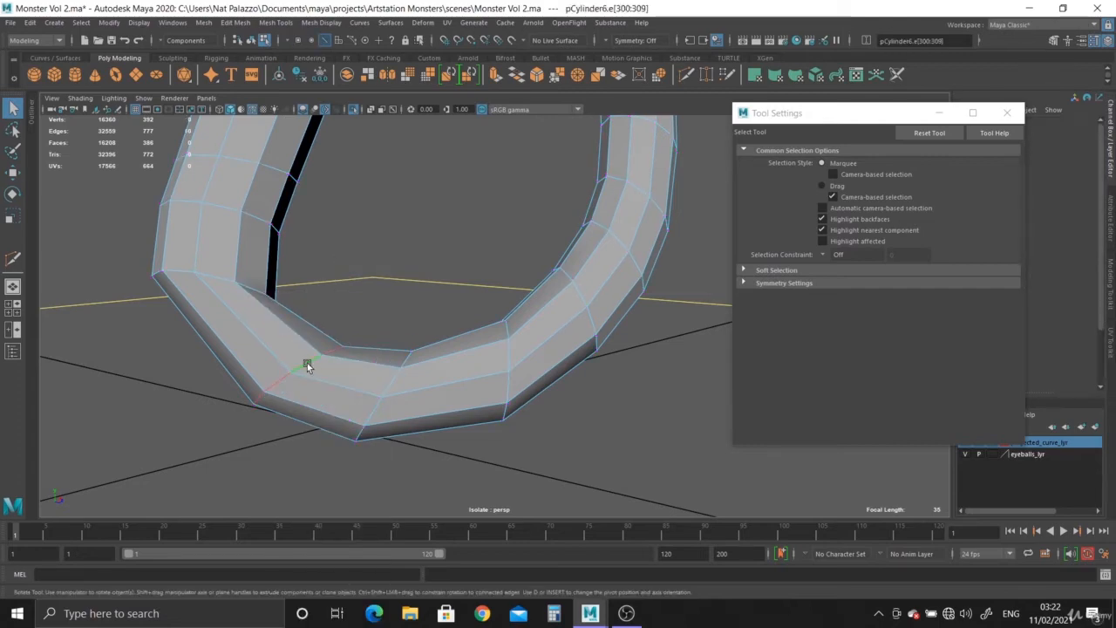
- Rotate the selected edge ring to even out its angle across the tentacle's lower bend
{"action": "key", "text": "e"}
{"action": "left_click_drag", "start_coordinate": [308, 363], "coordinate": [378, 399], "text": "alt"}
{"action": "right_click_drag", "start_coordinate": [379, 399], "coordinate": [387, 419], "text": "alt"}
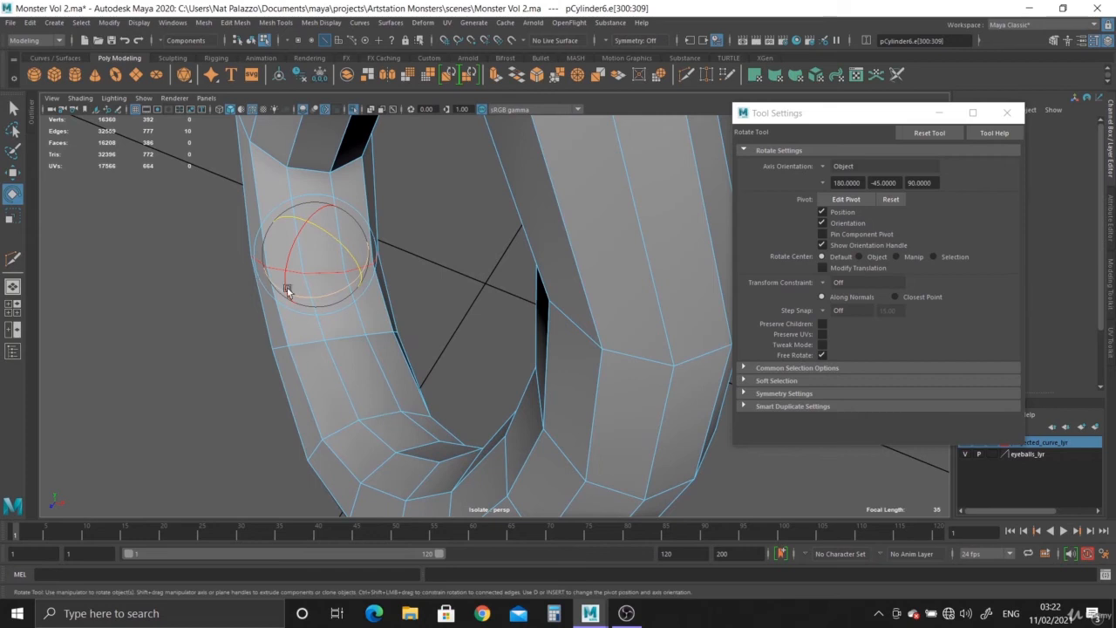
{"action": "mouse_move", "coordinate": [296, 242]}
{"action": "left_mouse_down"}
{"action": "mouse_move", "coordinate": [323, 218]}
{"action": "mouse_move", "coordinate": [336, 225]}
{"action": "mouse_move", "coordinate": [320, 210]}
{"action": "left_mouse_up"}
{"action": "left_click_drag", "start_coordinate": [302, 314], "coordinate": [279, 316], "text": "alt"}
{"action": "left_click_drag", "start_coordinate": [272, 258], "coordinate": [347, 390], "text": "alt"}
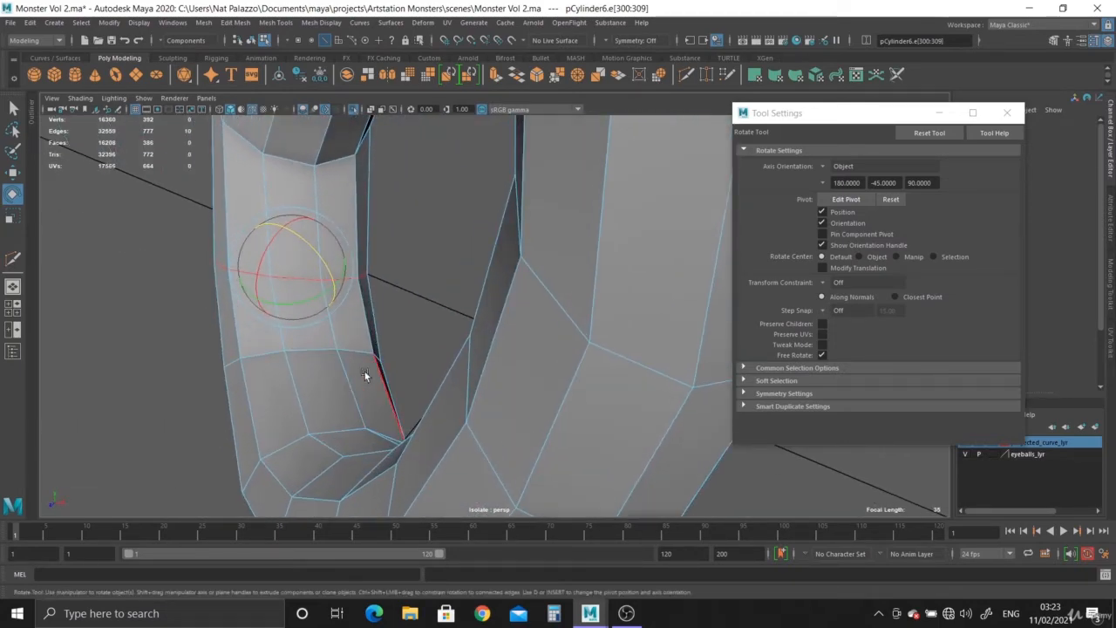
- Align the ring's rotation pivot to the adjacent lengthwise edge and rotate the ring slightly to follow the bend
{"action": "key", "text": "d"}
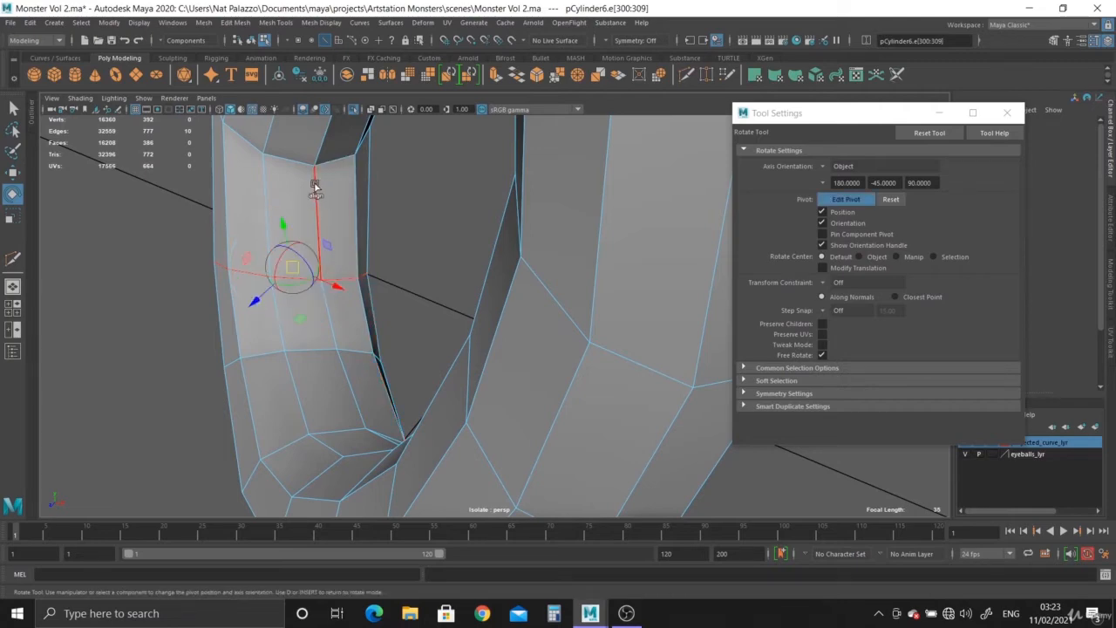
{"action": "left_click", "coordinate": [315, 184]}
{"action": "key", "text": "d"}
{"action": "left_click_drag", "start_coordinate": [297, 277], "coordinate": [279, 352], "text": "alt"}
{"action": "left_click_drag", "start_coordinate": [366, 408], "coordinate": [259, 403], "text": "alt"}
{"action": "left_click_drag", "start_coordinate": [324, 291], "coordinate": [316, 283], "text": "alt"}
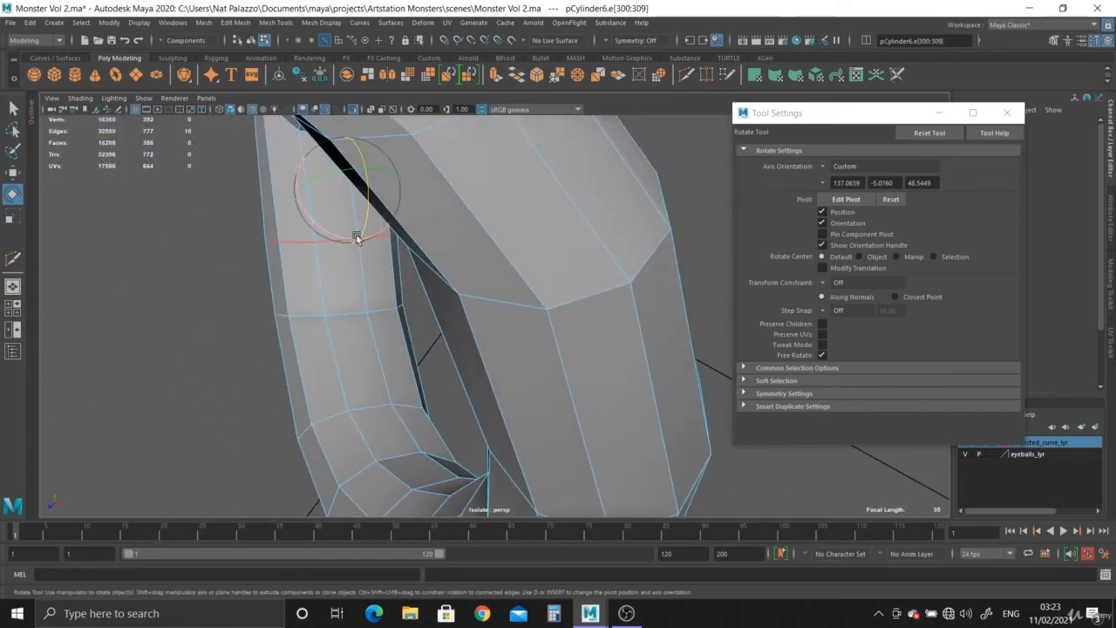
{"action": "left_click_drag", "start_coordinate": [362, 225], "coordinate": [364, 220]}
- Select the neighbouring edge ring on the lower bend and align its rotation pivot to the adjoining lengthwise edge
{"action": "mouse_move", "coordinate": [393, 265]}
{"action": "left_mouse_down", "text": "alt"}
{"action": "mouse_move", "coordinate": [352, 268]}
{"action": "mouse_move", "coordinate": [388, 275]}
{"action": "mouse_move", "coordinate": [349, 180]}
{"action": "mouse_move", "coordinate": [341, 337]}
{"action": "mouse_move", "coordinate": [259, 336]}
{"action": "mouse_move", "coordinate": [336, 410]}
{"action": "mouse_move", "coordinate": [435, 434]}
{"action": "mouse_move", "coordinate": [396, 418]}
{"action": "left_mouse_up", "text": "alt"}
{"action": "double_click", "coordinate": [353, 345]}
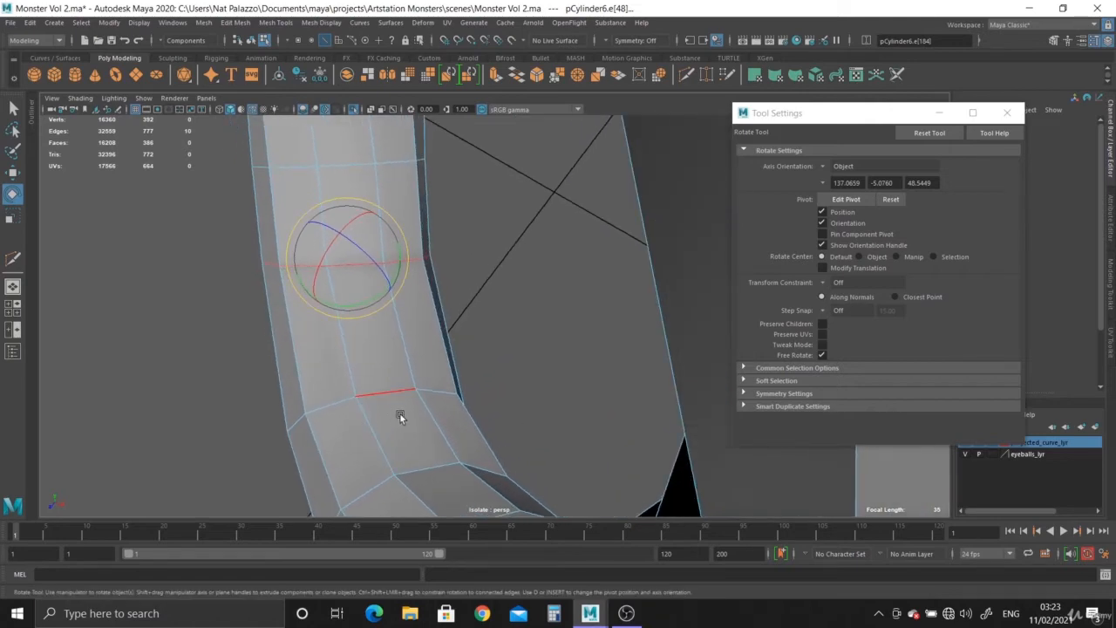
{"action": "key", "text": "d"}
{"action": "left_click", "coordinate": [384, 370]}
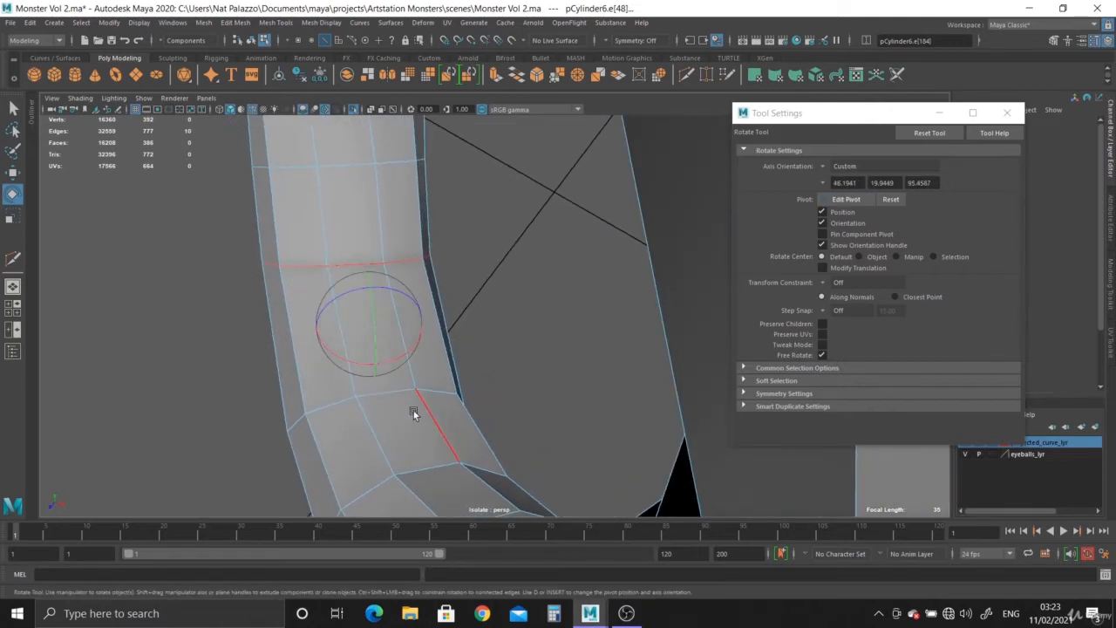
{"action": "left_click_drag", "start_coordinate": [413, 411], "coordinate": [508, 289], "text": "alt"}
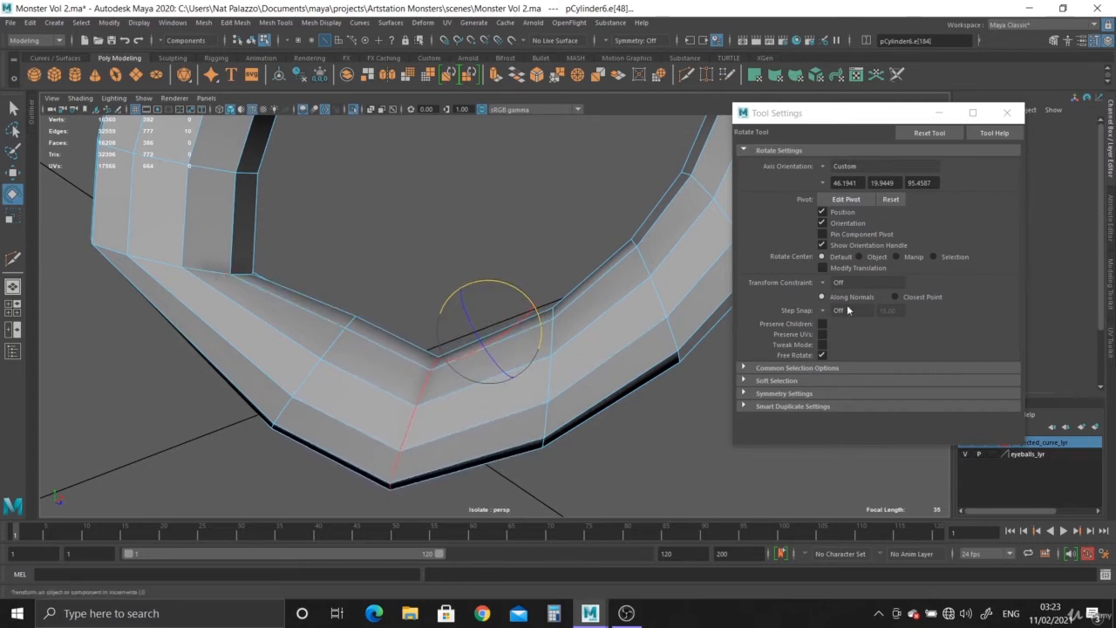
- Insert further Multi-Cut edge loops with Edge Flow in the lower bend's remaining long segments and close the tool's settings
{"action": "left_click", "coordinate": [1013, 120]}
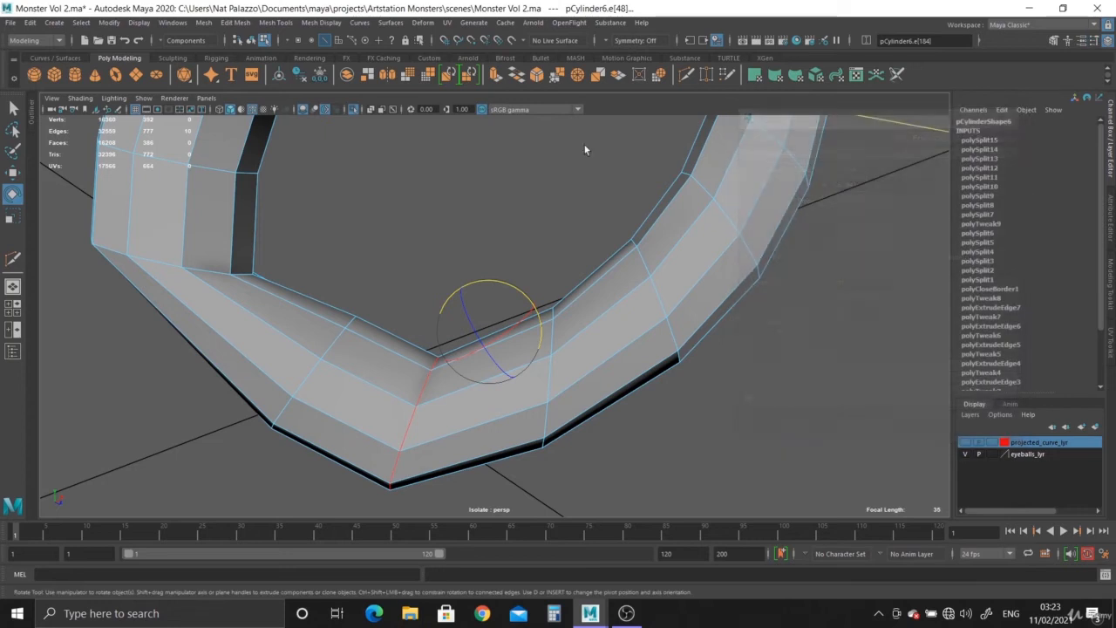
{"action": "double_click", "coordinate": [686, 75]}
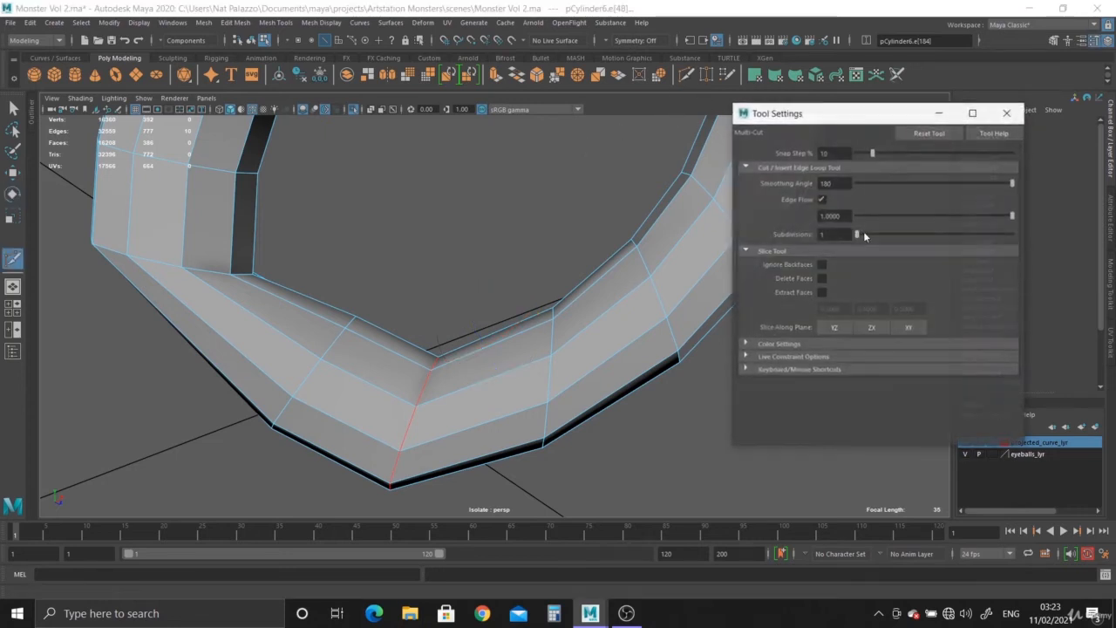
{"action": "left_click", "coordinate": [257, 319], "text": "ctrl"}
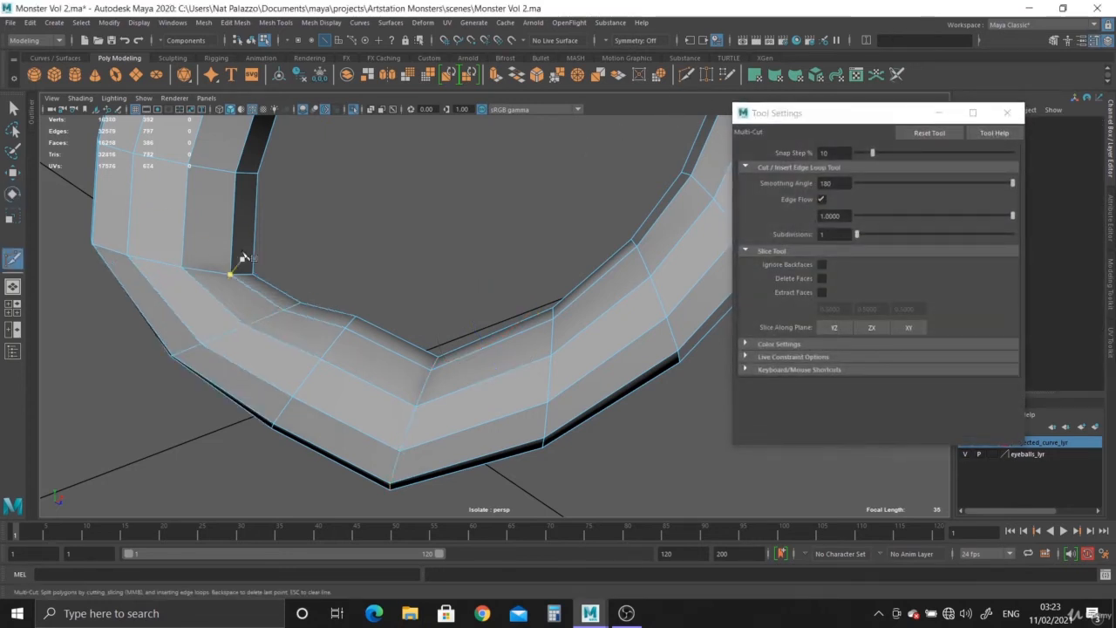
{"action": "left_click_drag", "start_coordinate": [361, 326], "coordinate": [347, 360], "text": "alt"}
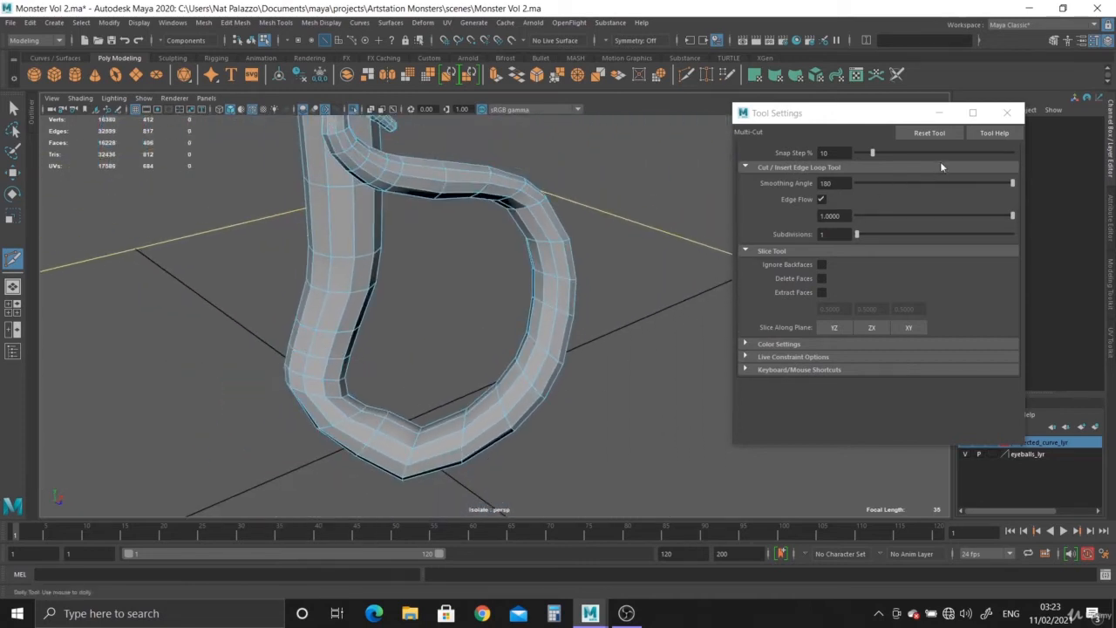
{"action": "left_click", "coordinate": [1007, 113]}
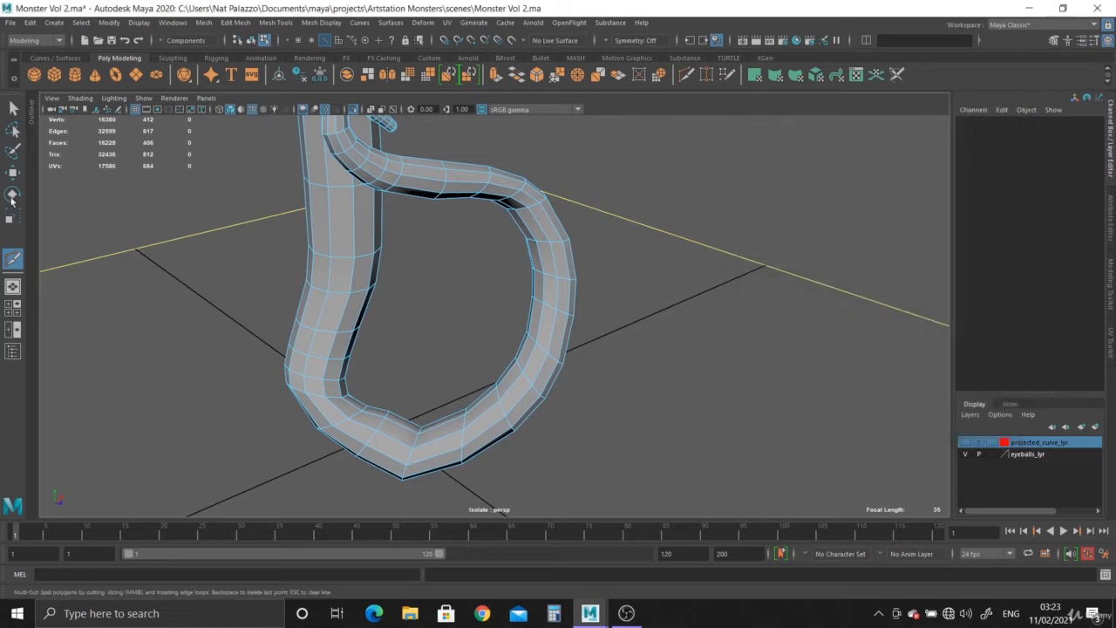
- Return the tentacle mesh to object mode and delete its construction history
{"action": "key", "text": "F8"}
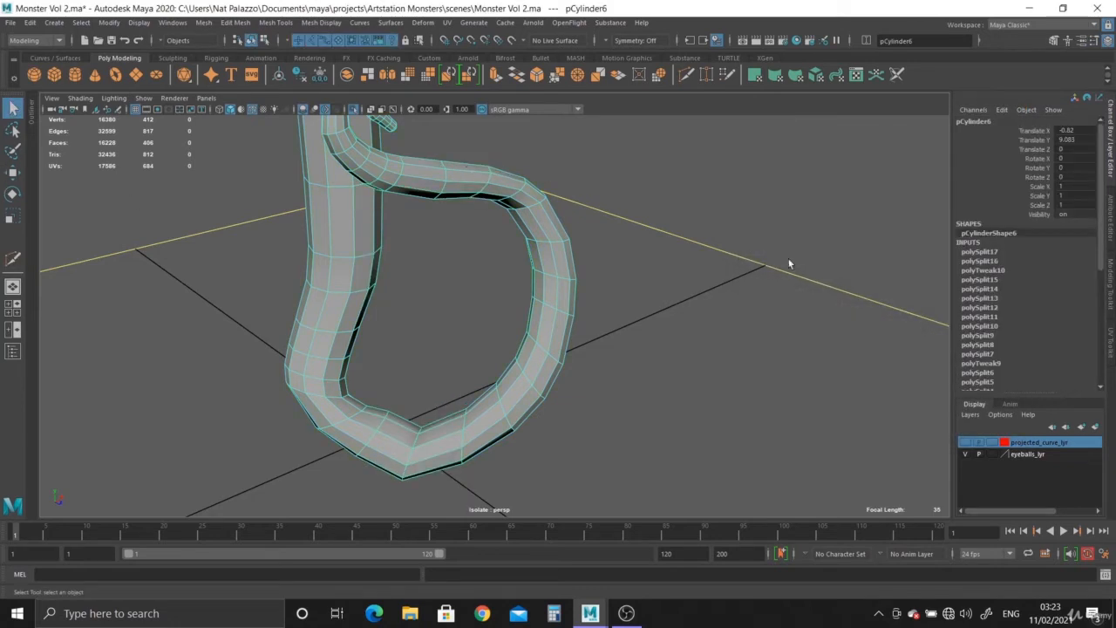
{"action": "scroll", "coordinate": [1013, 270], "scroll_direction": "down", "scroll_amount": 5}
{"action": "left_click", "coordinate": [301, 80]}
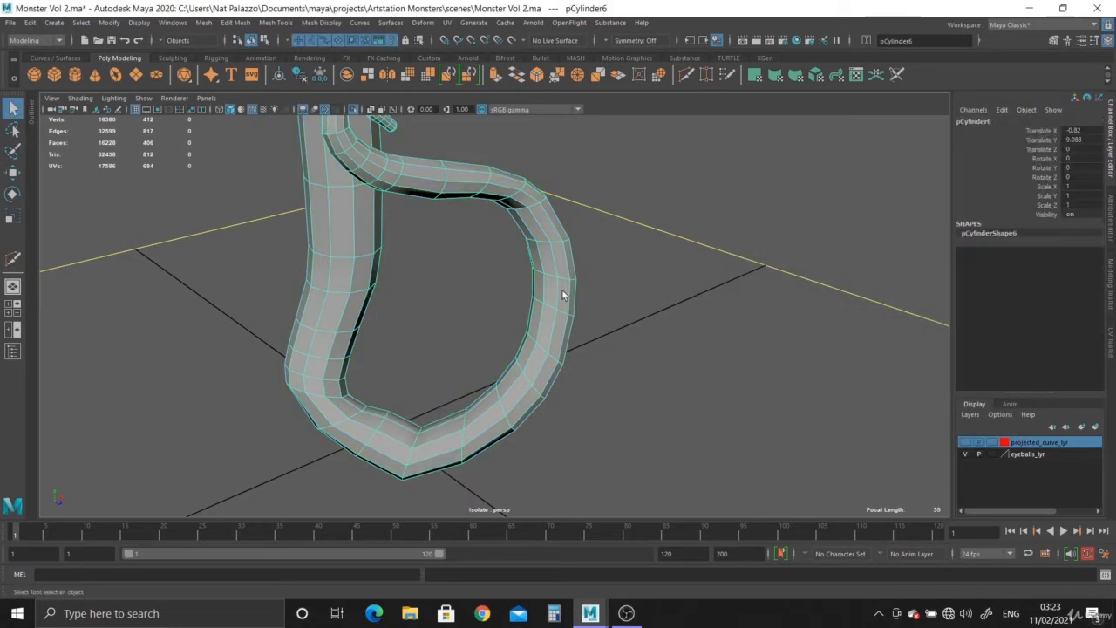
- Apply Edit Edge Flow to the edge ring just behind the tentacle's rounded tip
{"action": "left_click_drag", "start_coordinate": [614, 309], "coordinate": [523, 286], "text": "alt"}
{"action": "right_click_drag", "start_coordinate": [523, 286], "coordinate": [482, 263], "text": "alt"}
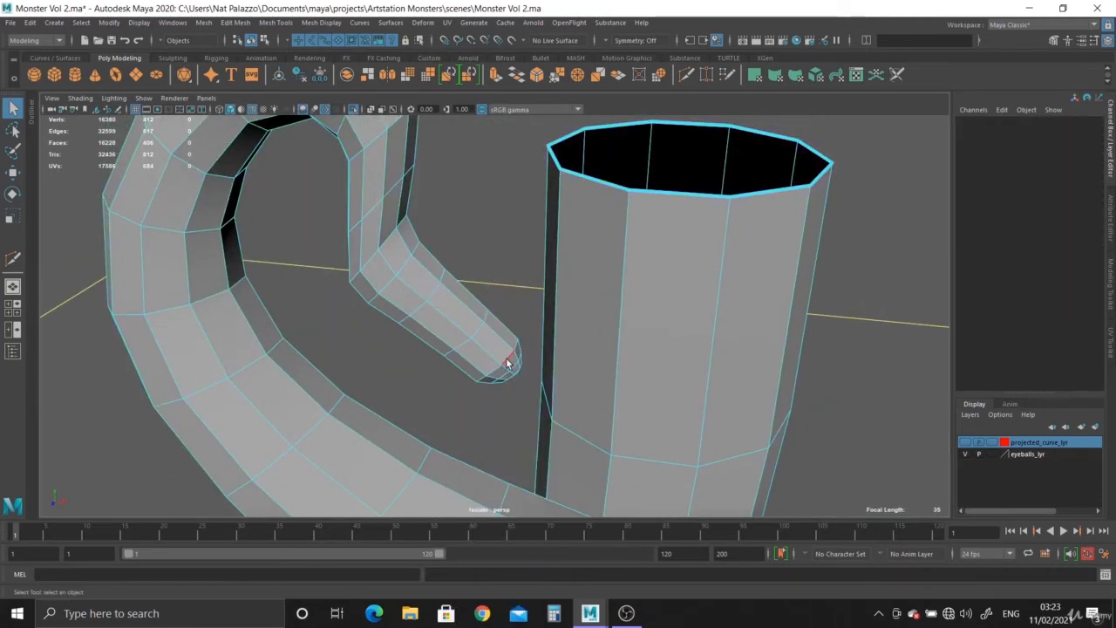
{"action": "double_click", "coordinate": [508, 362]}
{"action": "left_click_drag", "start_coordinate": [367, 207], "coordinate": [428, 241], "text": "alt"}
{"action": "right_click_drag", "start_coordinate": [428, 242], "coordinate": [549, 313], "text": "alt"}
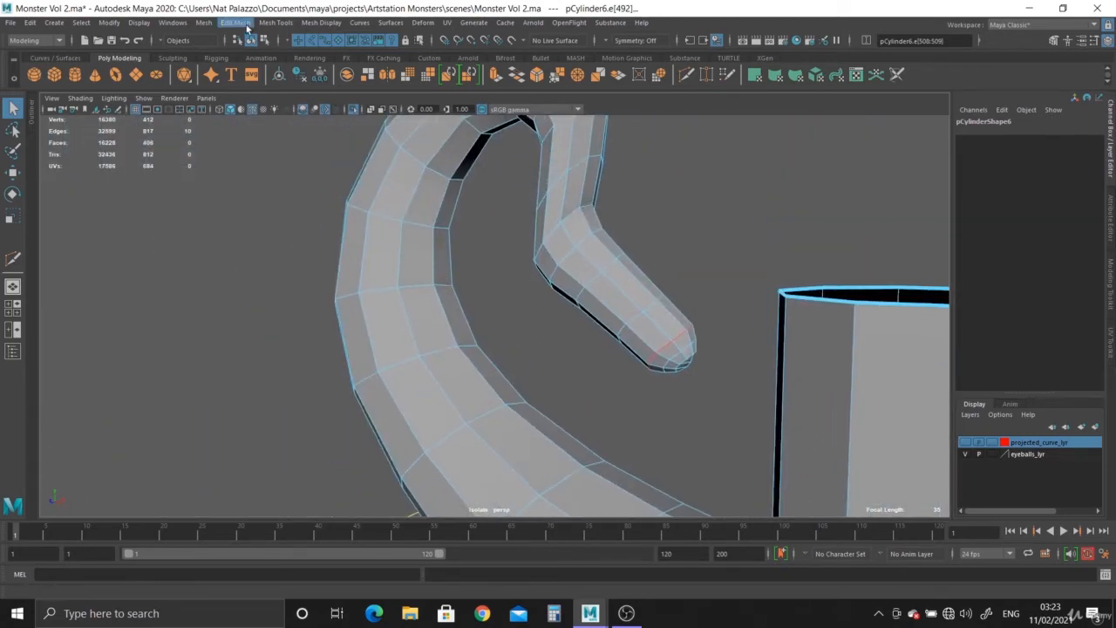
{"action": "left_click", "coordinate": [247, 27]}
{"action": "left_click", "coordinate": [281, 268]}
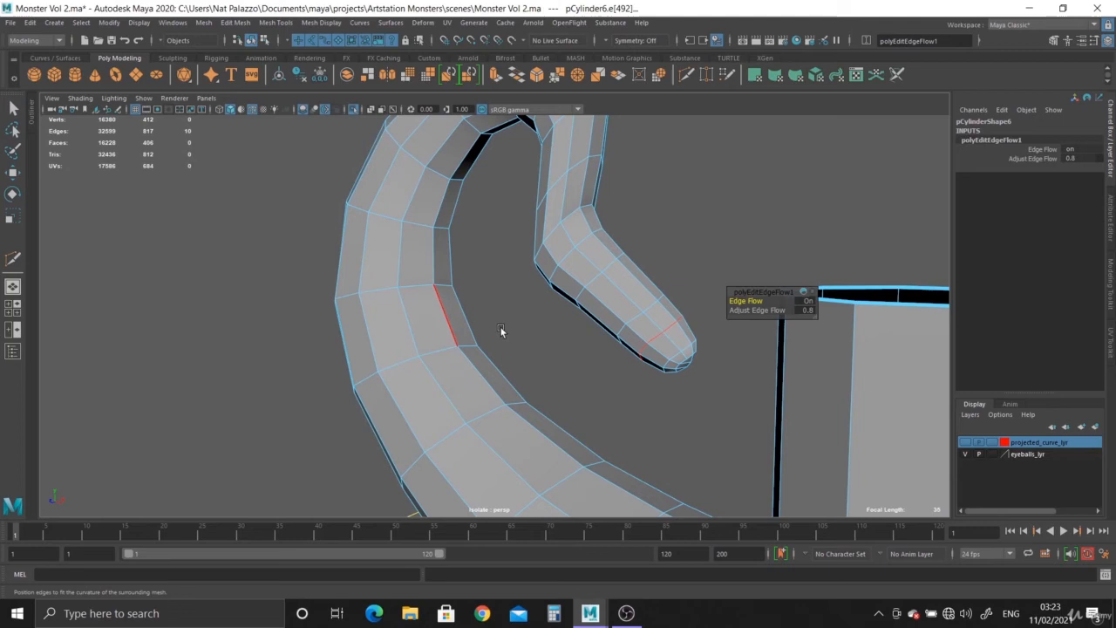
- Apply Edge Flow to each successive edge ring from the tip segment through the small kink above it
{"action": "double_click", "coordinate": [633, 320]}
{"action": "key", "text": "g"}
{"action": "double_click", "coordinate": [579, 269]}
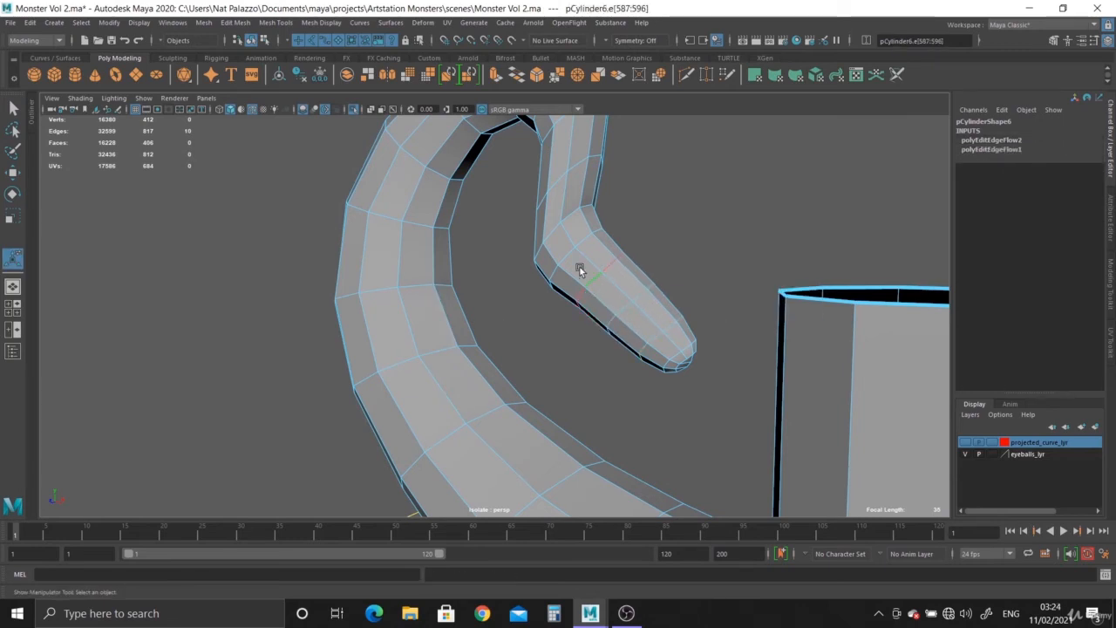
{"action": "key", "text": "g"}
{"action": "double_click", "coordinate": [550, 232]}
{"action": "key", "text": "g"}
{"action": "double_click", "coordinate": [552, 228]}
{"action": "key", "text": "g"}
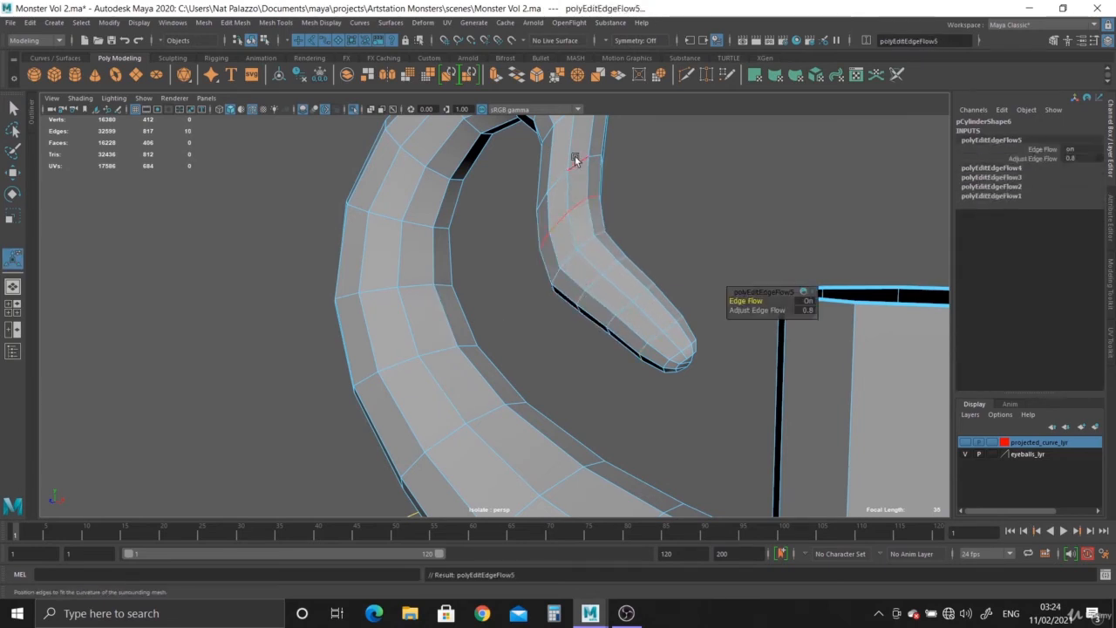
{"action": "double_click", "coordinate": [577, 158]}
{"action": "key", "text": "g"}
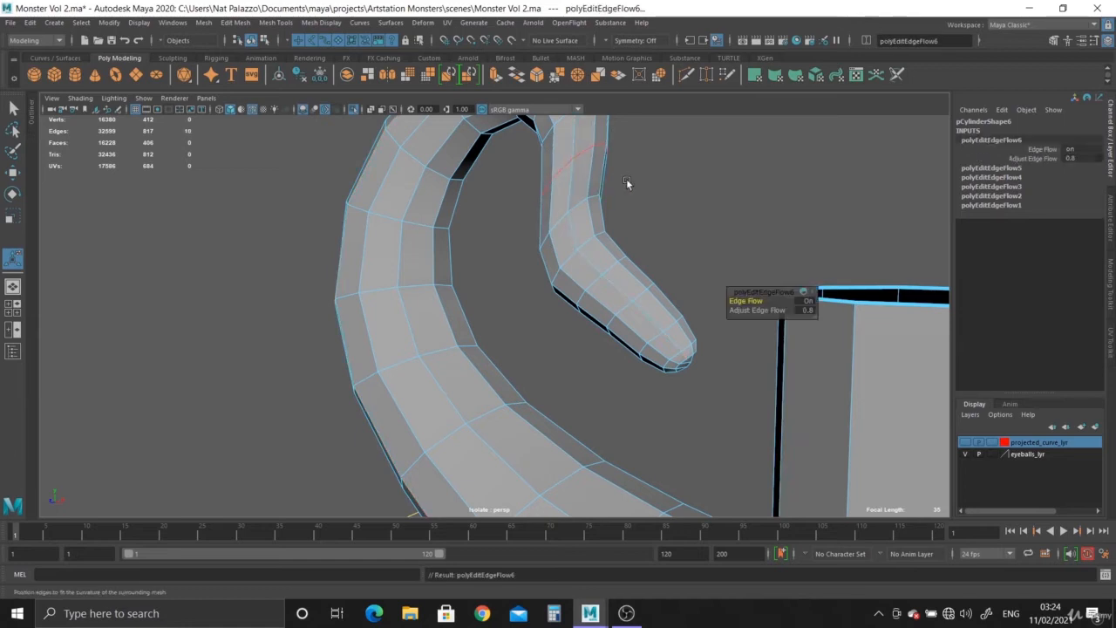
- Apply Edge Flow to the edge rings on the curl's inner descending side and up to its crest
{"action": "left_click_drag", "start_coordinate": [626, 183], "coordinate": [637, 289], "text": "alt"}
{"action": "double_click", "coordinate": [580, 321]}
{"action": "key", "text": "g"}
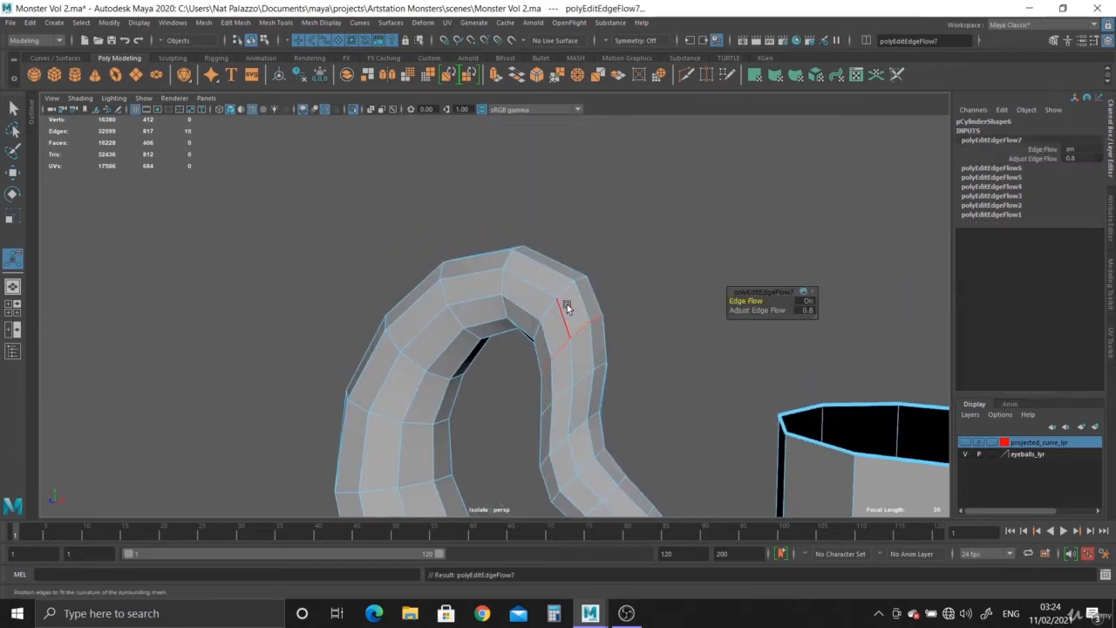
{"action": "double_click", "coordinate": [560, 294]}
{"action": "key", "text": "g"}
{"action": "double_click", "coordinate": [508, 260]}
{"action": "key", "text": "g"}
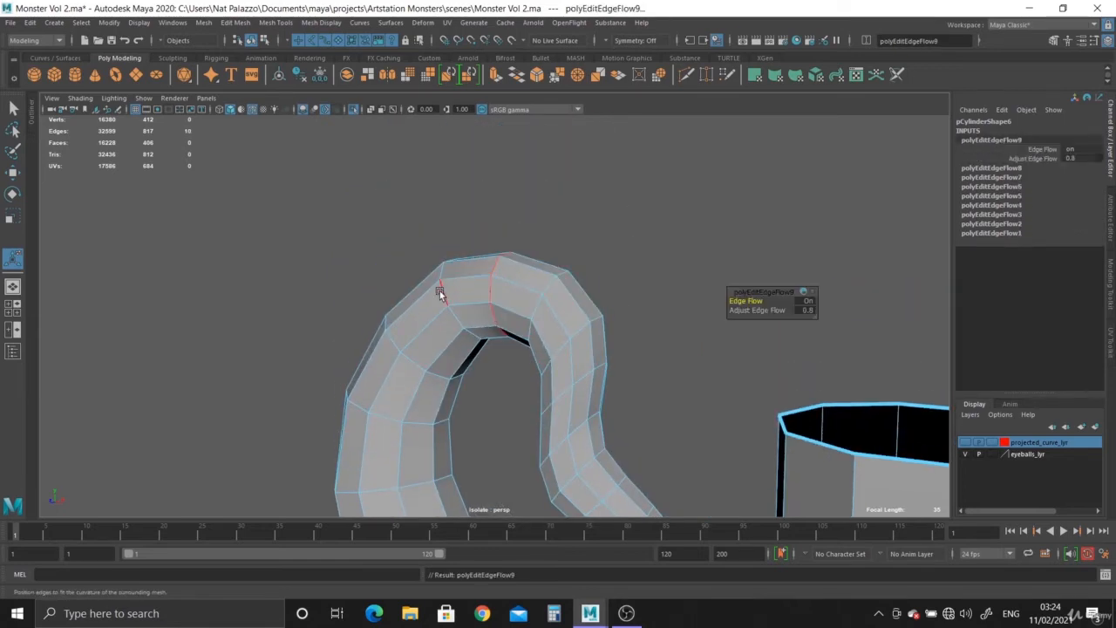
- Apply Edge Flow to the four edge rings running from the curl's crest down its outer side
{"action": "double_click", "coordinate": [438, 294]}
{"action": "key", "text": "g"}
{"action": "double_click", "coordinate": [392, 336]}
{"action": "key", "text": "g"}
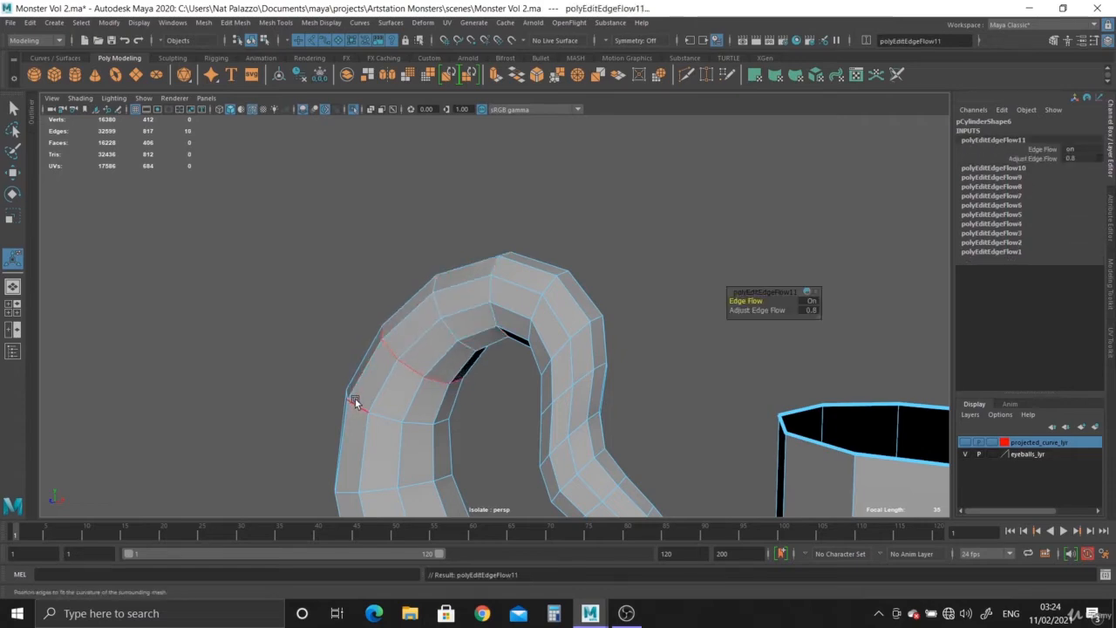
{"action": "double_click", "coordinate": [356, 399]}
{"action": "key", "text": "g"}
{"action": "double_click", "coordinate": [370, 468]}
{"action": "key", "text": "g"}
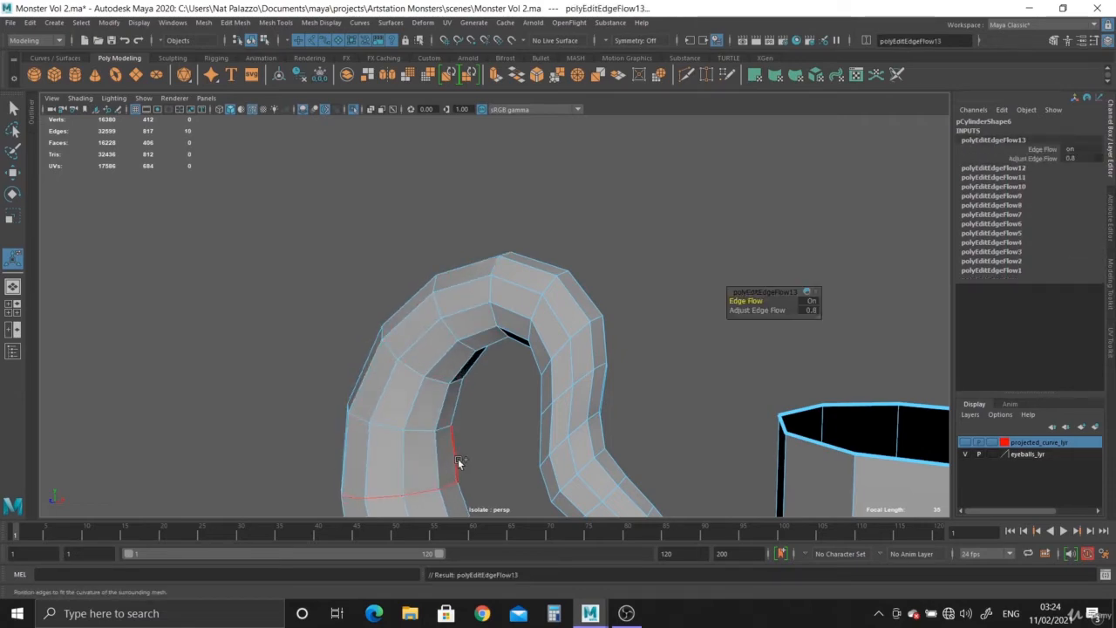
- Apply Edge Flow to the edge rings in the curl's lower bend, up to the start of the diagonal stretch
{"action": "left_click_drag", "start_coordinate": [456, 456], "coordinate": [453, 299], "text": "alt"}
{"action": "left_click", "coordinate": [439, 297]}
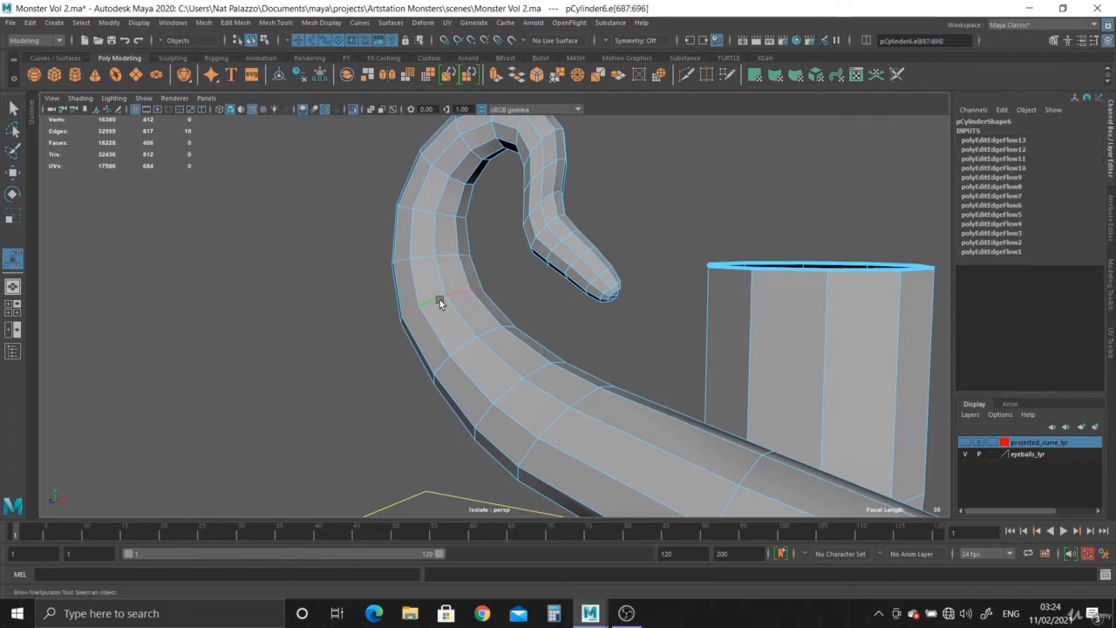
{"action": "left_click", "coordinate": [458, 346]}
{"action": "double_click", "coordinate": [503, 391]}
{"action": "key", "text": "g"}
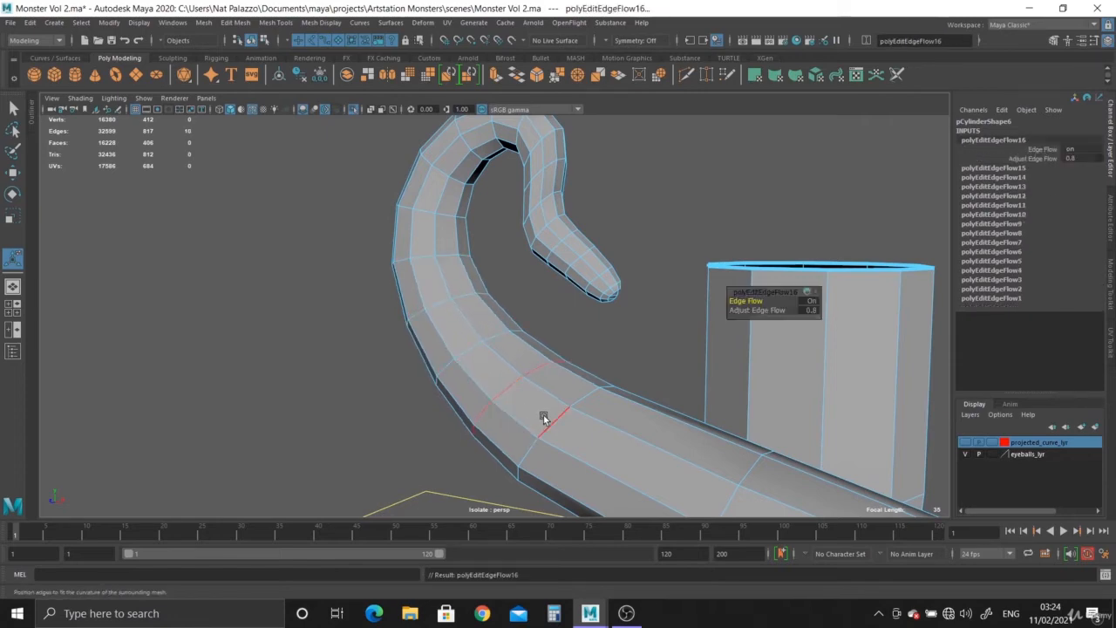
{"action": "double_click", "coordinate": [549, 420]}
{"action": "key", "text": "g"}
- Apply Edge Flow to the edge rings along the diagonal stretch crossing the trunk and over its outer shoulder
{"action": "scroll", "coordinate": [697, 483], "scroll_direction": "down", "scroll_amount": 4}
{"action": "left_click_drag", "start_coordinate": [669, 418], "coordinate": [450, 412], "text": "alt"}
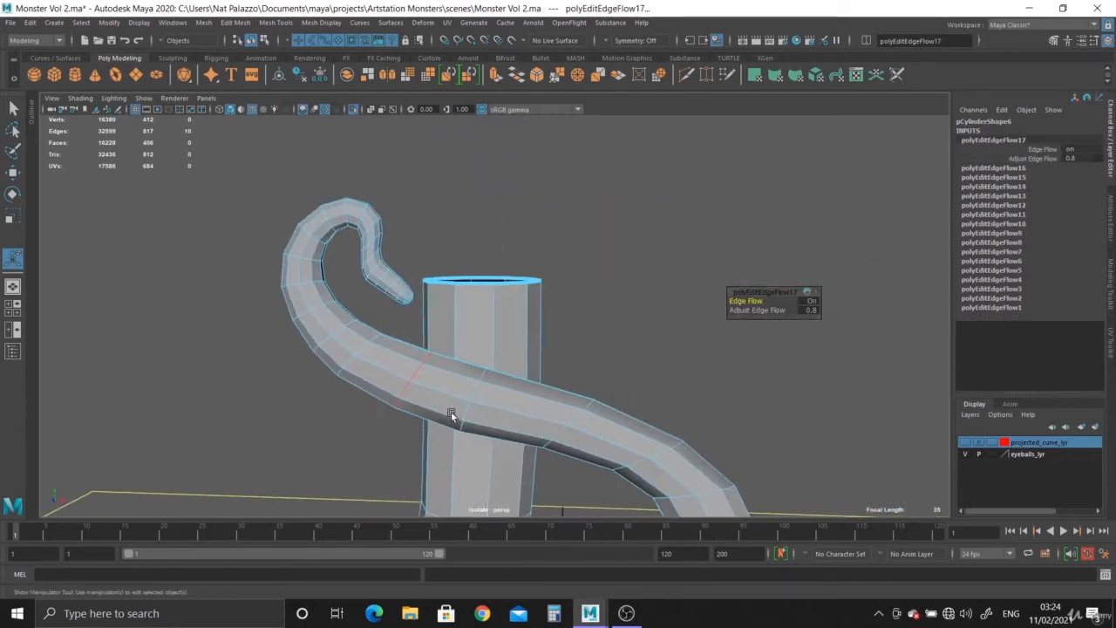
{"action": "middle_click_drag", "start_coordinate": [450, 411], "coordinate": [456, 324], "text": "alt"}
{"action": "scroll", "coordinate": [458, 314], "scroll_direction": "up", "scroll_amount": 2}
{"action": "double_click", "coordinate": [467, 297]}
{"action": "key", "text": "g"}
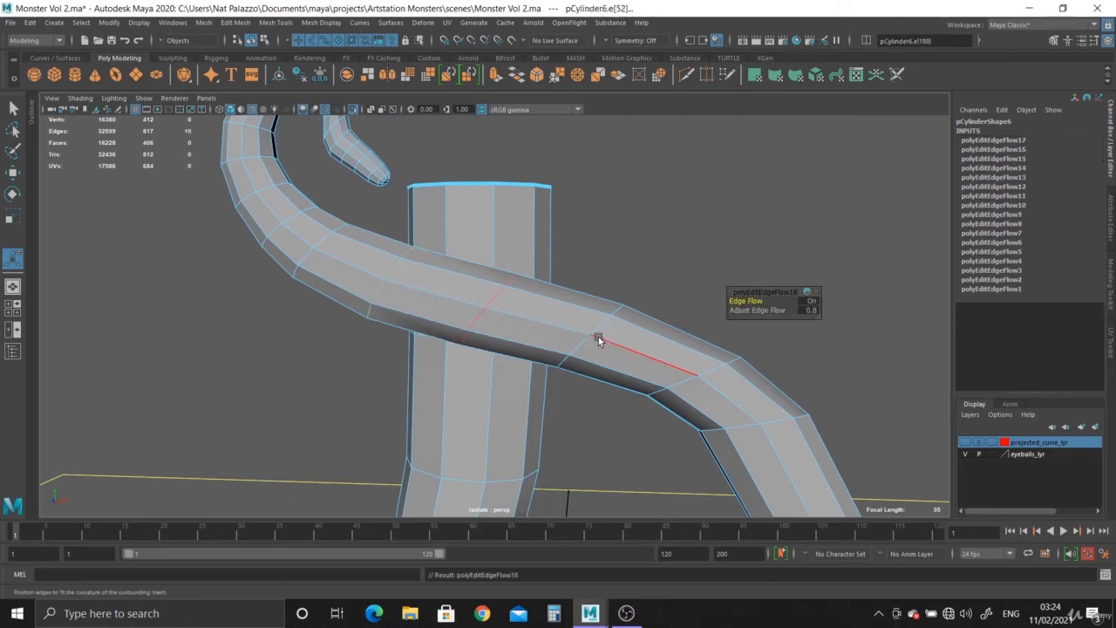
{"action": "double_click", "coordinate": [600, 326]}
{"action": "key", "text": "g"}
{"action": "double_click", "coordinate": [717, 370]}
{"action": "key", "text": "g"}
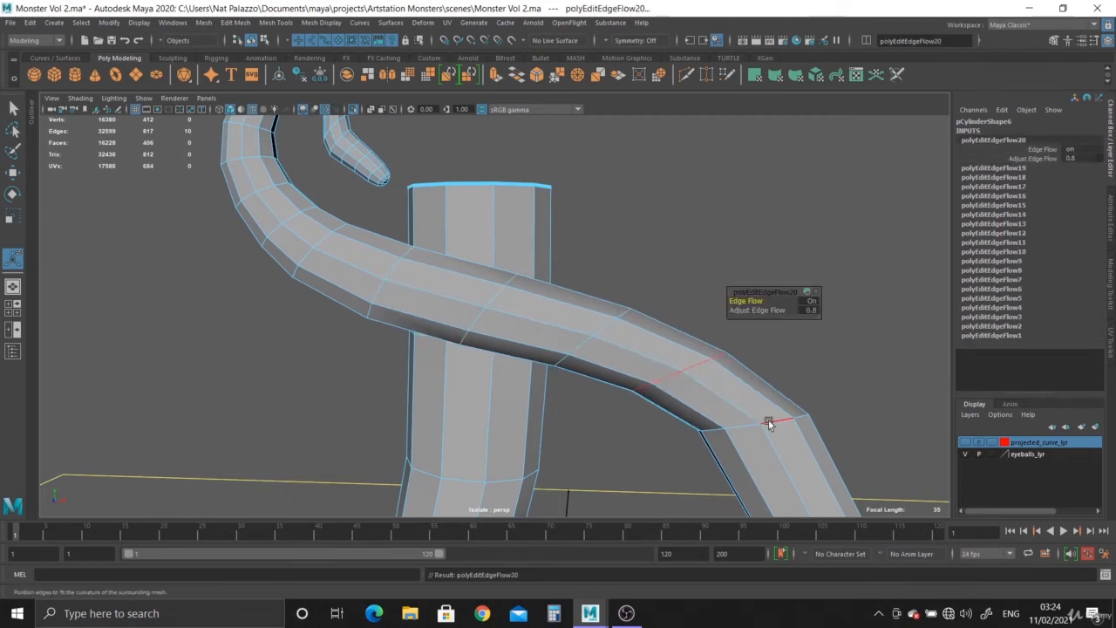
{"action": "double_click", "coordinate": [770, 418]}
{"action": "key", "text": "g"}
- Apply Edge Flow to the edge rings down the outer side of the large loop below the shoulder
{"action": "left_click_drag", "start_coordinate": [822, 462], "coordinate": [704, 417], "text": "alt"}
{"action": "middle_click_drag", "start_coordinate": [703, 417], "coordinate": [615, 300], "text": "alt"}
{"action": "double_click", "coordinate": [601, 277]}
{"action": "key", "text": "g"}
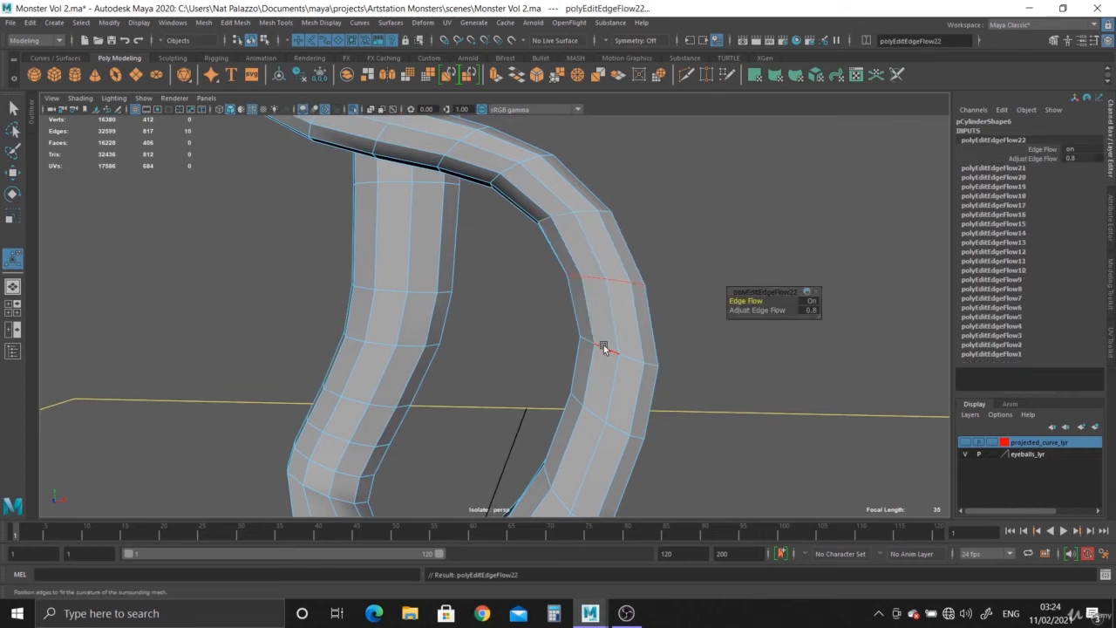
{"action": "double_click", "coordinate": [600, 404]}
{"action": "key", "text": "g"}
{"action": "double_click", "coordinate": [596, 417]}
{"action": "key", "text": "g"}
{"action": "left_click_drag", "start_coordinate": [609, 437], "coordinate": [575, 328], "text": "alt"}
{"action": "double_click", "coordinate": [521, 378]}
{"action": "key", "text": "g"}
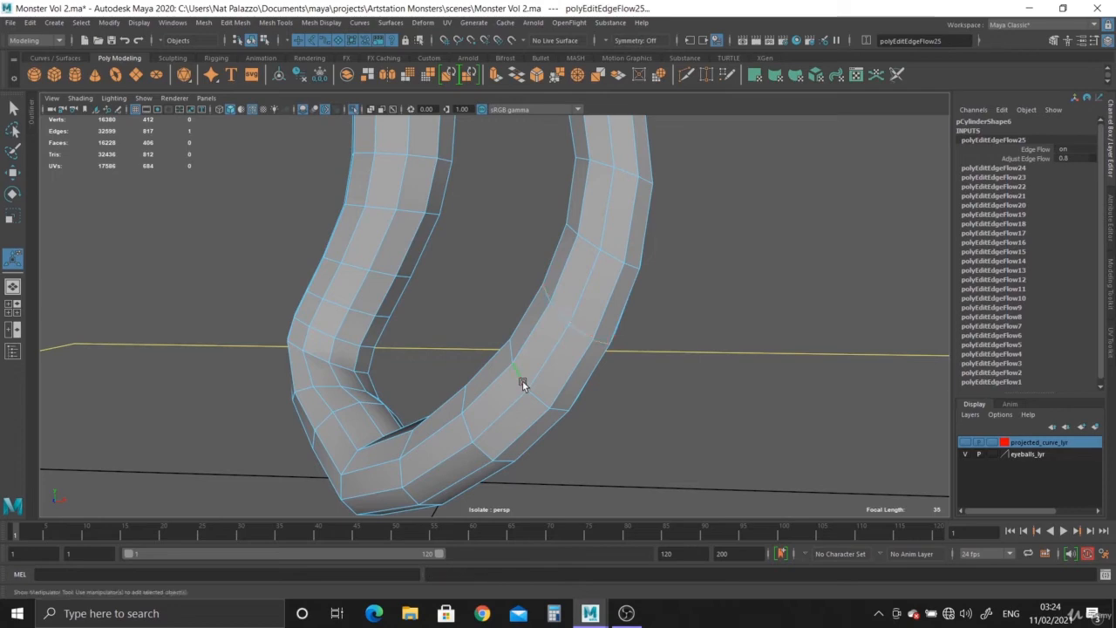
- Apply Edge Flow to the three edge rings where the large loop's outer side curves toward the bottom
{"action": "double_click", "coordinate": [522, 382]}
{"action": "key", "text": "g"}
{"action": "double_click", "coordinate": [467, 428]}
{"action": "key", "text": "g"}
{"action": "double_click", "coordinate": [401, 470]}
{"action": "key", "text": "g"}
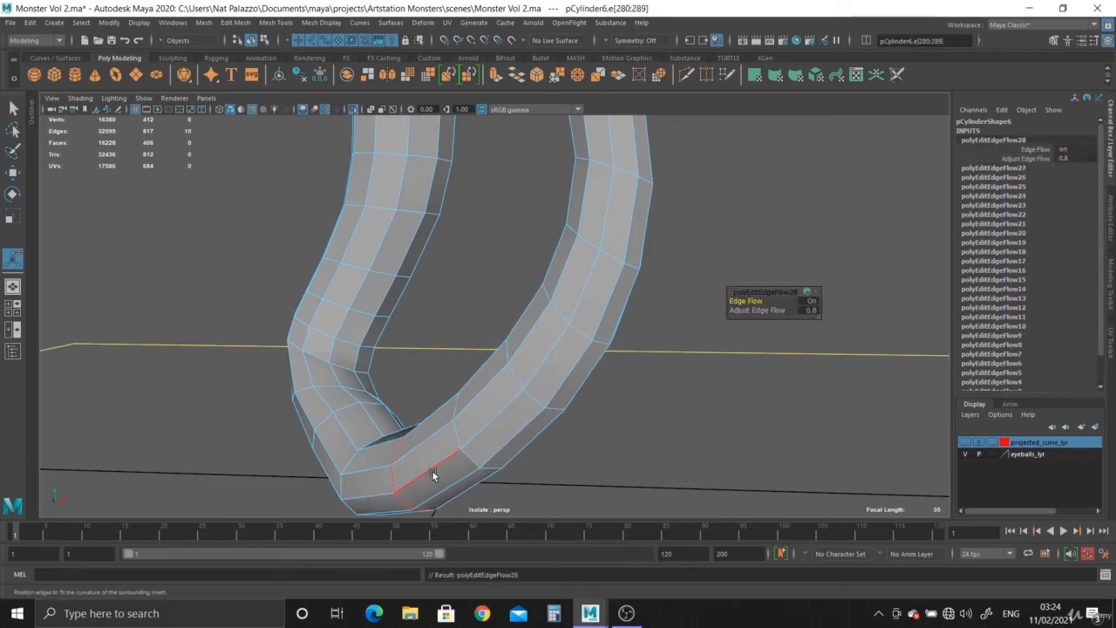
- Round the sharp bottom of the large loop by applying Edge Flow to its edge rings toward the trunk
{"action": "left_click_drag", "start_coordinate": [433, 472], "coordinate": [534, 408], "text": "alt"}
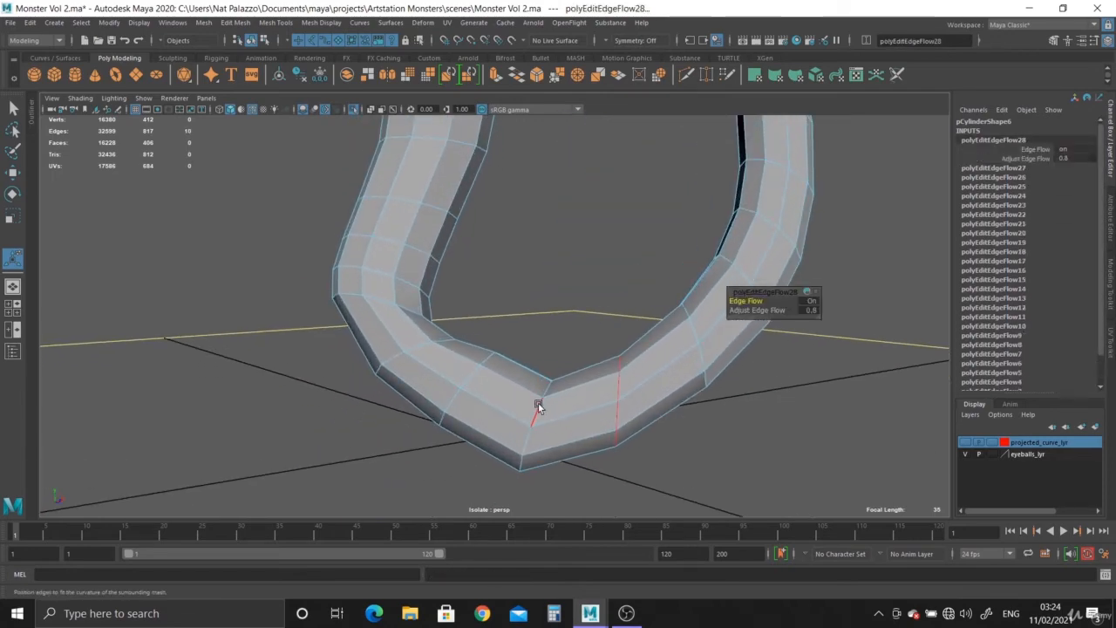
{"action": "double_click", "coordinate": [522, 400]}
{"action": "key", "text": "g"}
{"action": "double_click", "coordinate": [431, 355]}
{"action": "key", "text": "g"}
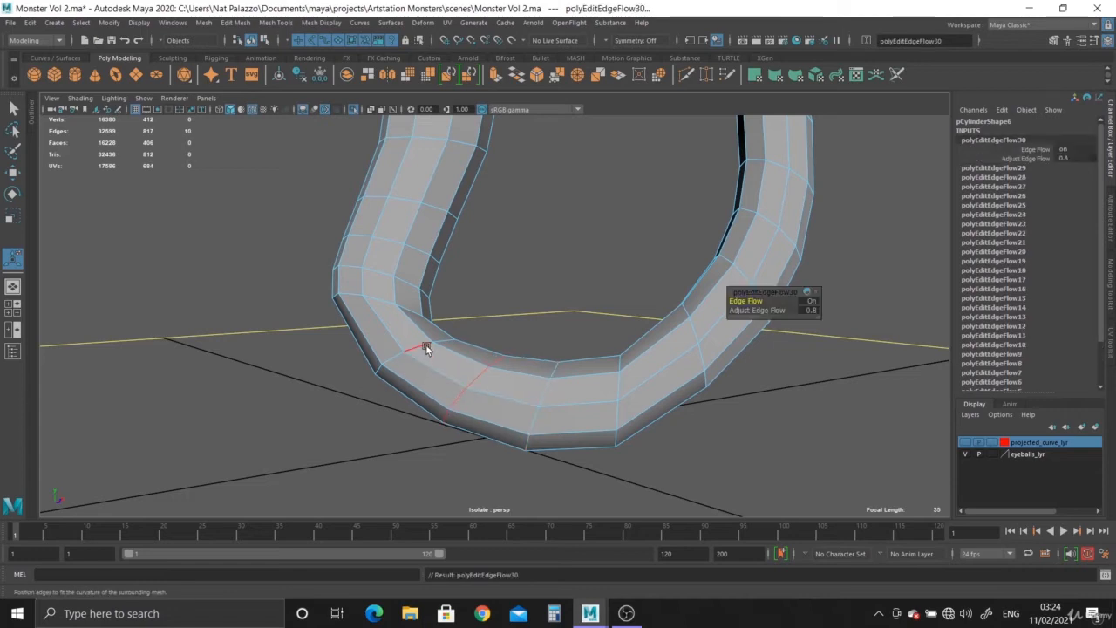
{"action": "key", "text": "g"}
{"action": "double_click", "coordinate": [393, 304]}
{"action": "key", "text": "g"}
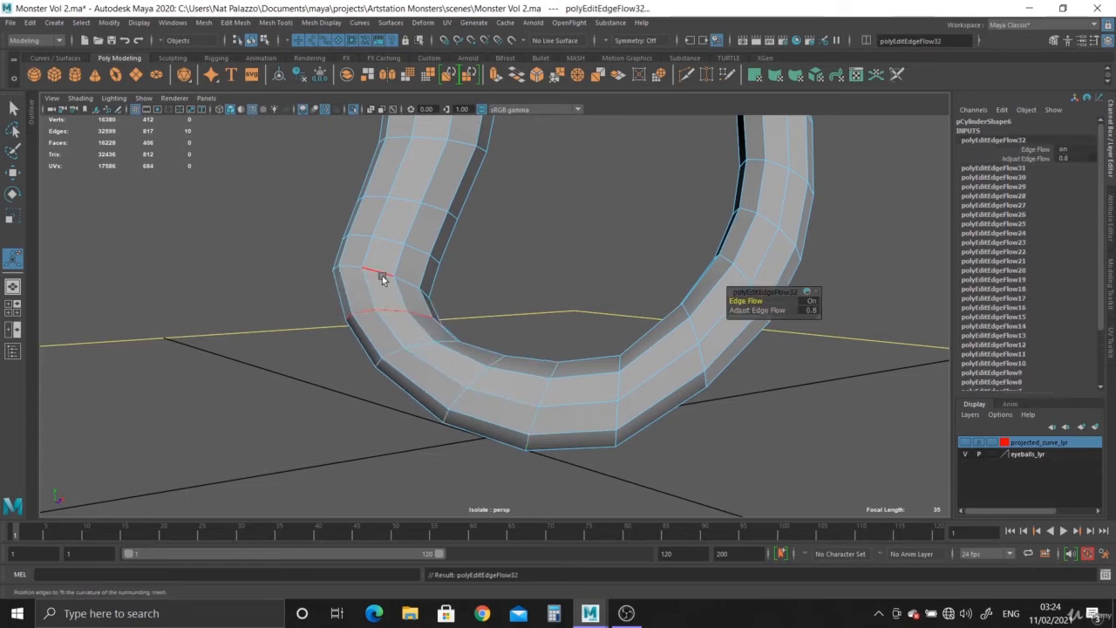
- Apply Edge Flow to the four edge rings rising from the bottom bend into the lower trunk
{"action": "double_click", "coordinate": [382, 276]}
{"action": "key", "text": "g"}
{"action": "double_click", "coordinate": [386, 243]}
{"action": "key", "text": "g"}
{"action": "double_click", "coordinate": [404, 195]}
{"action": "key", "text": "g"}
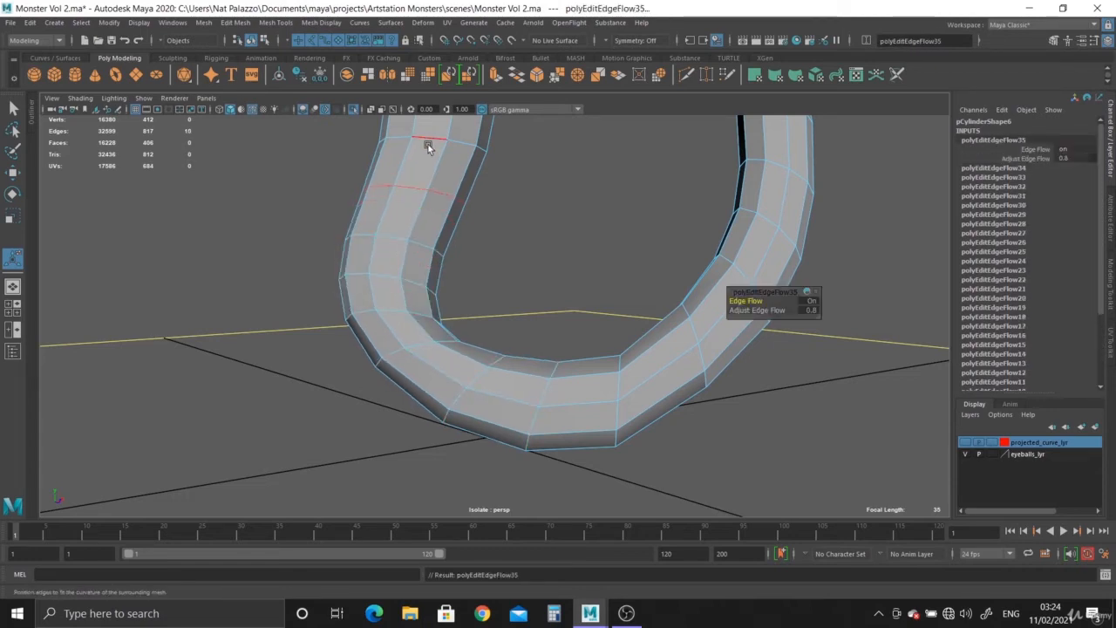
{"action": "key", "text": "g"}
- Apply Edge Flow to the remaining edge rings up the thick trunk, up to the one nearest its open end
{"action": "left_click_drag", "start_coordinate": [507, 278], "coordinate": [455, 405], "text": "alt"}
{"action": "double_click", "coordinate": [439, 420]}
{"action": "key", "text": "g"}
{"action": "double_click", "coordinate": [447, 378]}
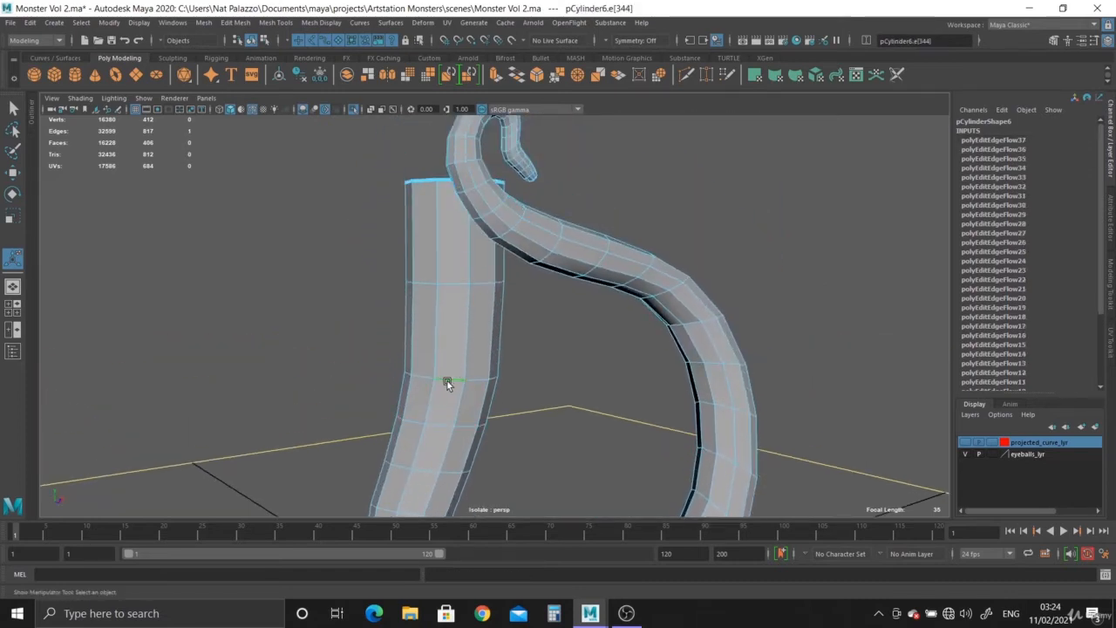
{"action": "key", "text": "g"}
{"action": "double_click", "coordinate": [454, 286]}
{"action": "key", "text": "g"}
- Start a second Edge Flow pass on the trunk's three edge rings, working down from its middle
{"action": "double_click", "coordinate": [448, 350]}
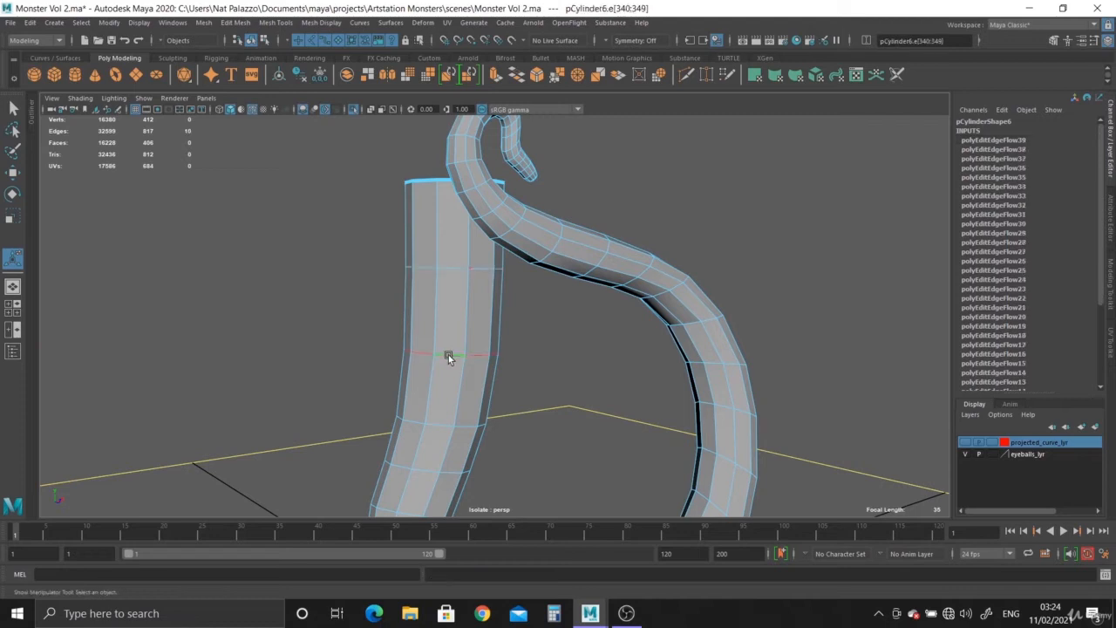
{"action": "key", "text": "g"}
{"action": "double_click", "coordinate": [440, 420]}
{"action": "key", "text": "g"}
{"action": "double_click", "coordinate": [431, 466]}
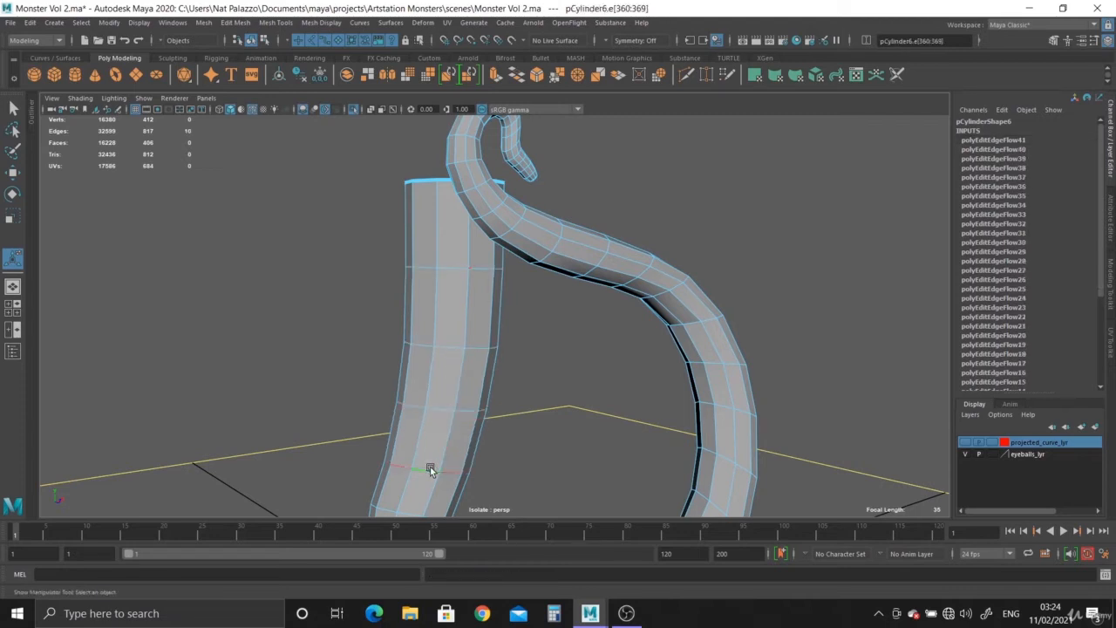
{"action": "key", "text": "g"}
- Reapply Edge Flow to the trunk's lowest edge rings leading into the bottom bend
{"action": "left_click_drag", "start_coordinate": [444, 442], "coordinate": [450, 362], "text": "alt"}
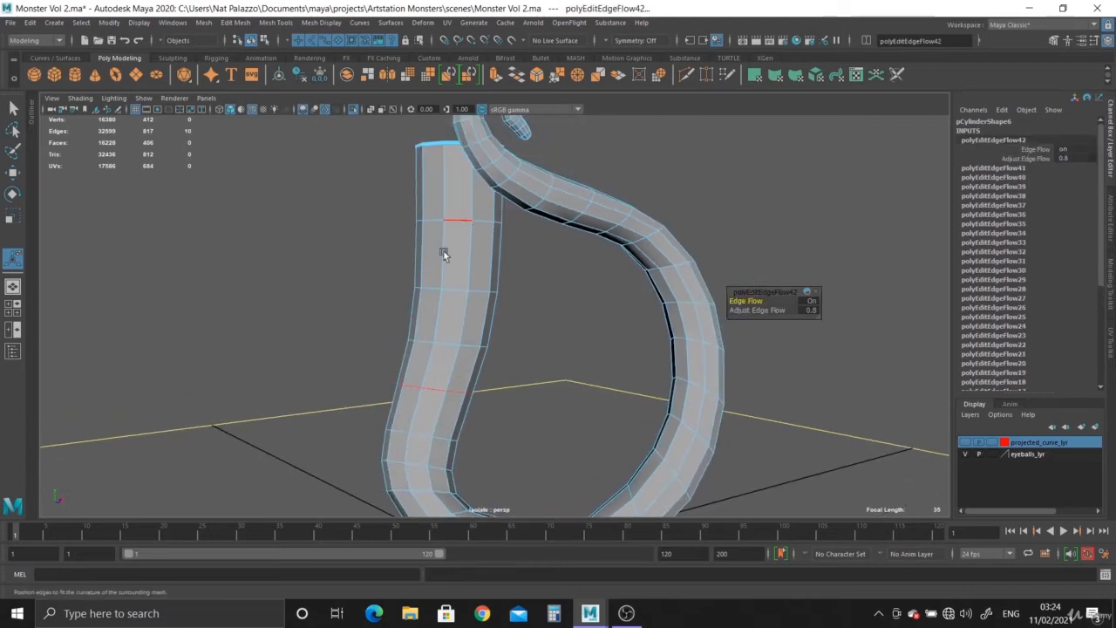
{"action": "left_click_drag", "start_coordinate": [443, 254], "coordinate": [406, 297], "text": "alt"}
{"action": "double_click", "coordinate": [406, 291]}
{"action": "key", "text": "g"}
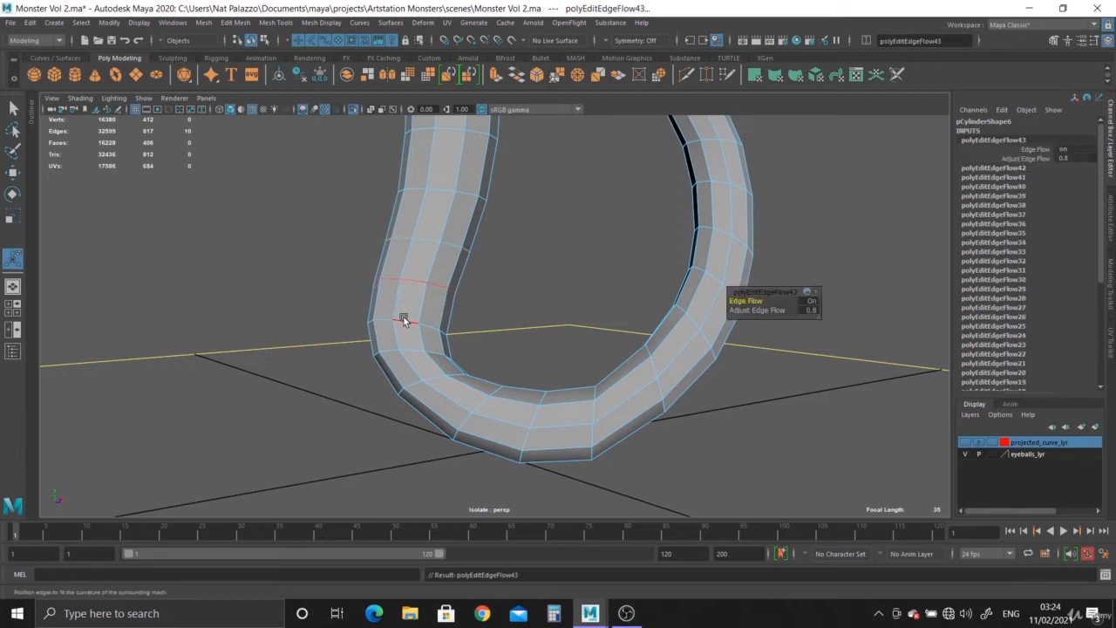
{"action": "left_click", "coordinate": [405, 323]}
{"action": "double_click", "coordinate": [410, 348]}
{"action": "key", "text": "g"}
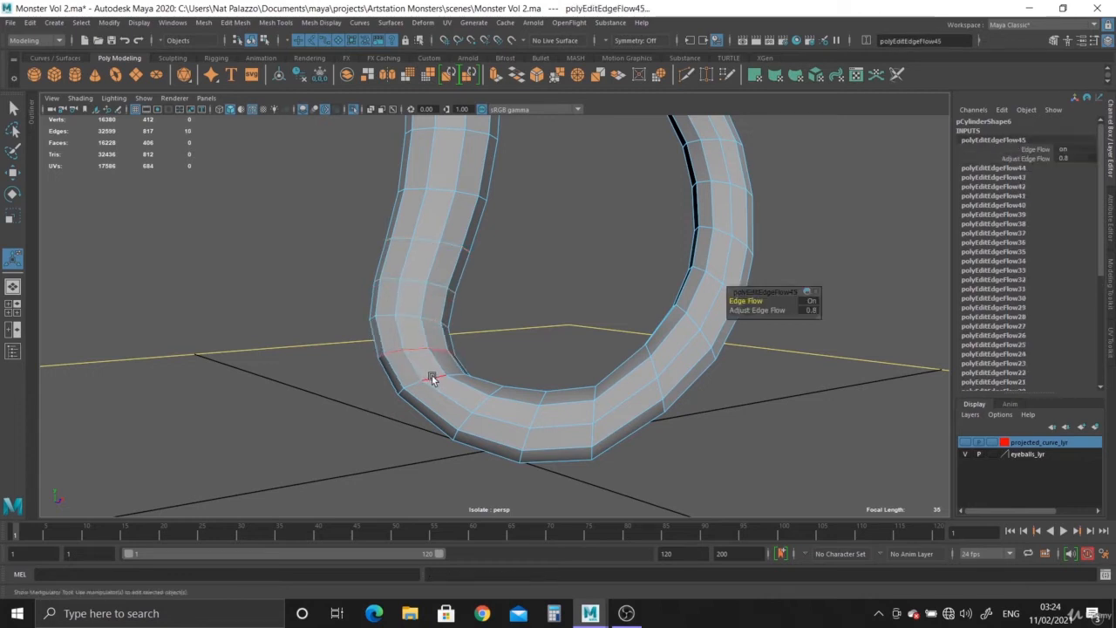
- Reapply Edge Flow to the edge rings around the large loop's bottom bend, from the trunk side outward
{"action": "double_click", "coordinate": [434, 378]}
{"action": "key", "text": "g"}
{"action": "double_click", "coordinate": [479, 403]}
{"action": "key", "text": "g"}
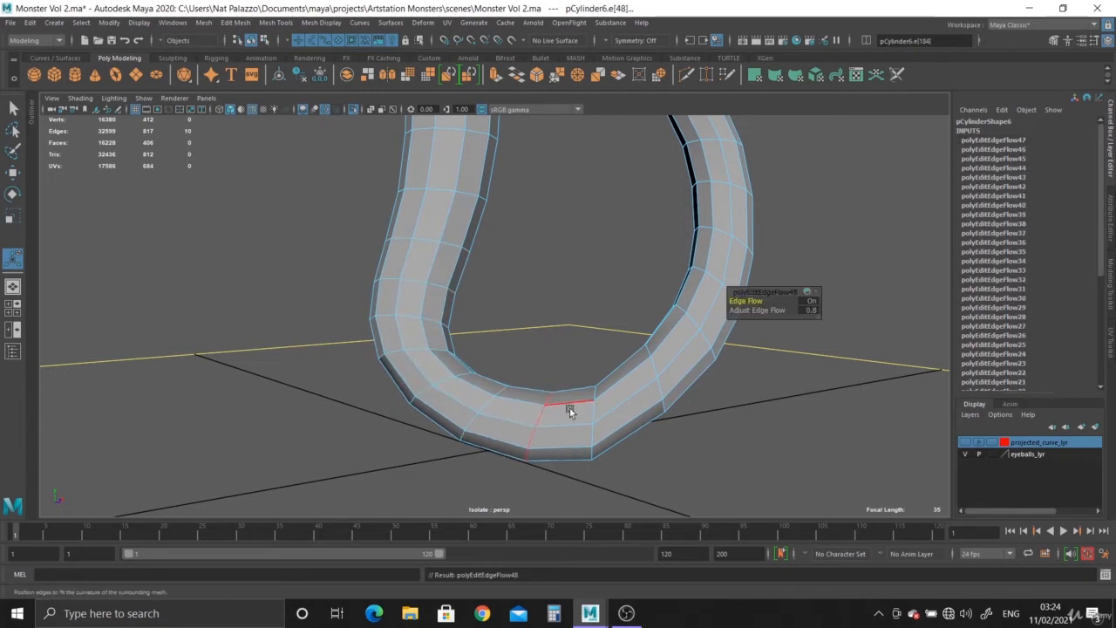
{"action": "double_click", "coordinate": [589, 409]}
{"action": "key", "text": "g"}
{"action": "double_click", "coordinate": [652, 367]}
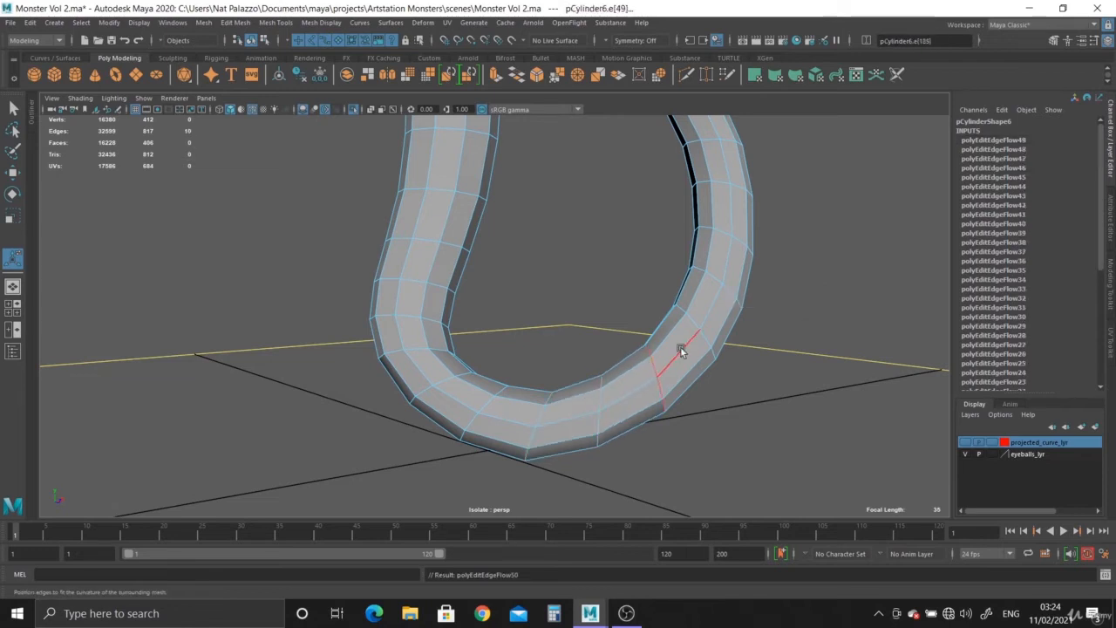
{"action": "key", "text": "g"}
- Reapply Edge Flow to the edge rings climbing the large loop's outer side toward the shoulder
{"action": "double_click", "coordinate": [694, 318]}
{"action": "key", "text": "g"}
{"action": "double_click", "coordinate": [710, 277]}
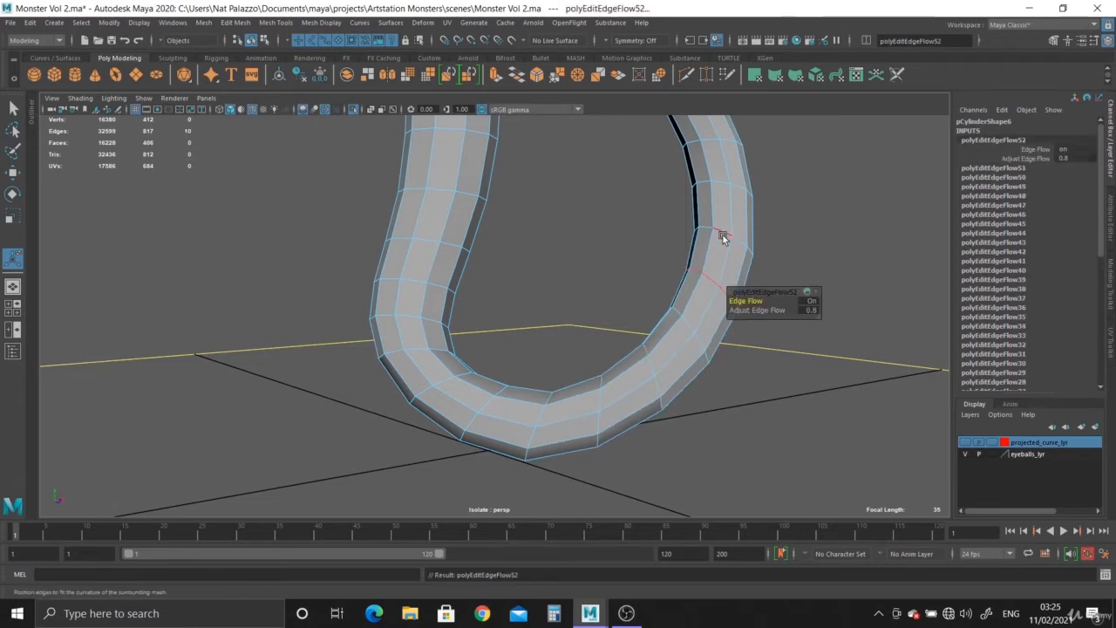
{"action": "double_click", "coordinate": [722, 236]}
{"action": "key", "text": "g"}
{"action": "double_click", "coordinate": [720, 183]}
{"action": "key", "text": "g"}
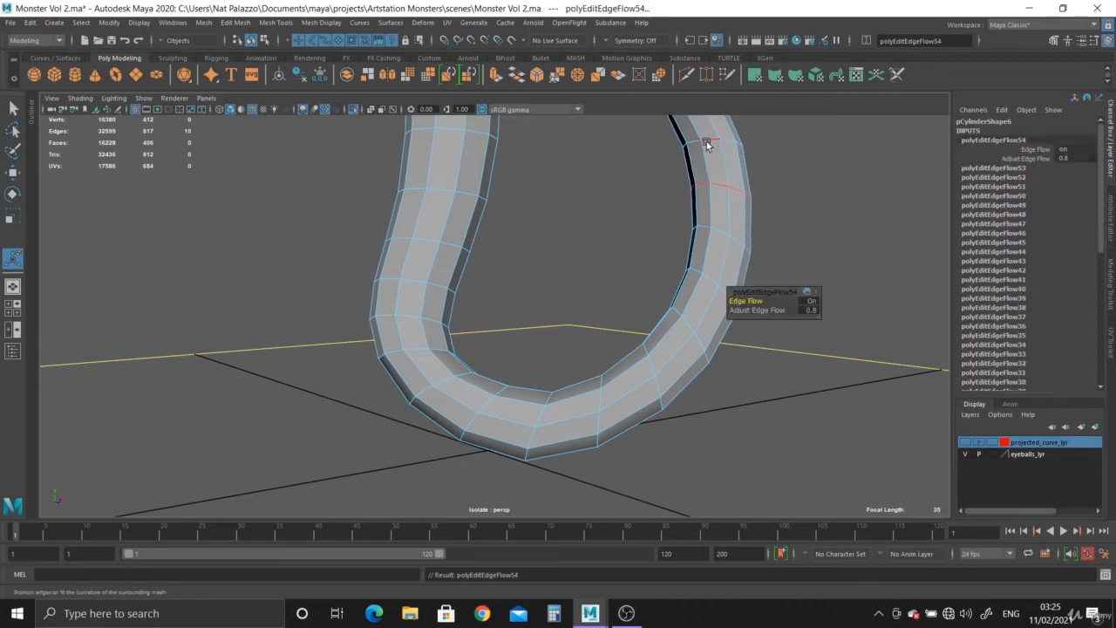
{"action": "double_click", "coordinate": [708, 137]}
{"action": "key", "text": "g"}
{"action": "middle_click_drag", "start_coordinate": [639, 245], "coordinate": [658, 379], "text": "alt"}
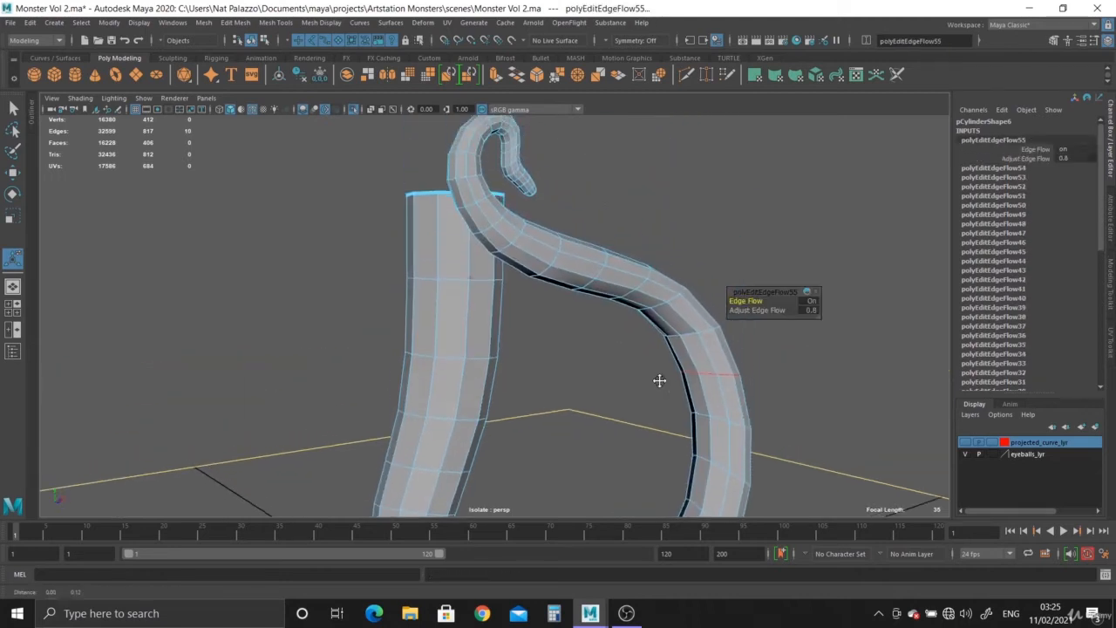
- Reapply Edge Flow to the three edge rings around the shoulder at the top of the large loop
{"action": "double_click", "coordinate": [705, 332]}
{"action": "key", "text": "g"}
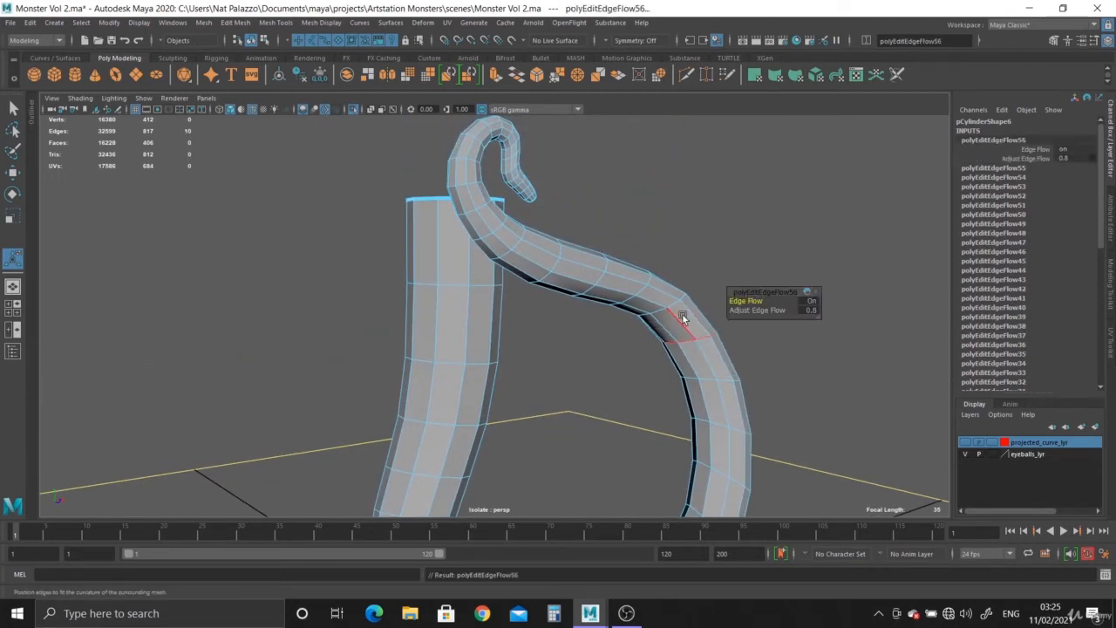
{"action": "double_click", "coordinate": [664, 297]}
{"action": "key", "text": "g"}
{"action": "double_click", "coordinate": [622, 290]}
{"action": "key", "text": "g"}
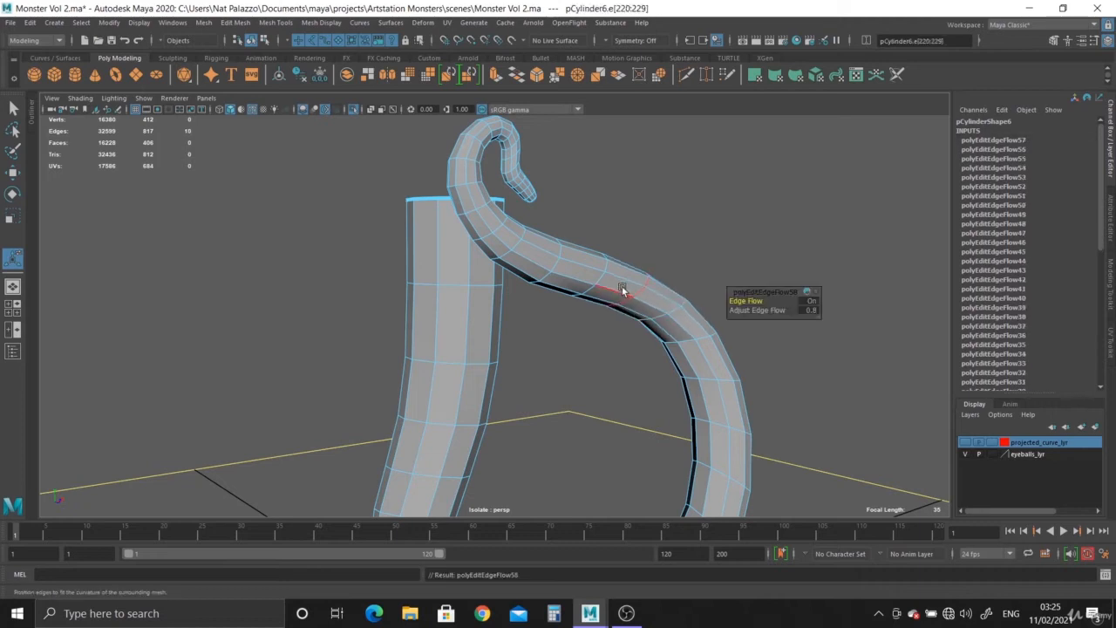
- Reapply Edge Flow to the edge rings from the shoulder across the trunk into the lower bend of the tip's curl
{"action": "double_click", "coordinate": [597, 275]}
{"action": "key", "text": "g"}
{"action": "double_click", "coordinate": [553, 264]}
{"action": "key", "text": "g"}
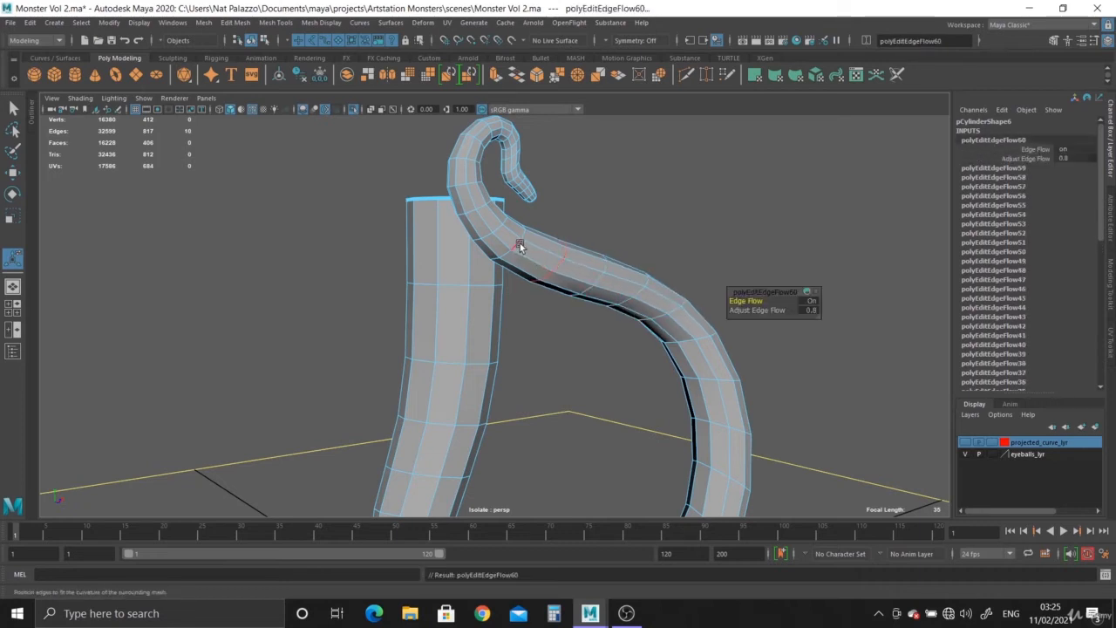
{"action": "left_click", "coordinate": [516, 239]}
{"action": "double_click", "coordinate": [496, 224]}
{"action": "key", "text": "g"}
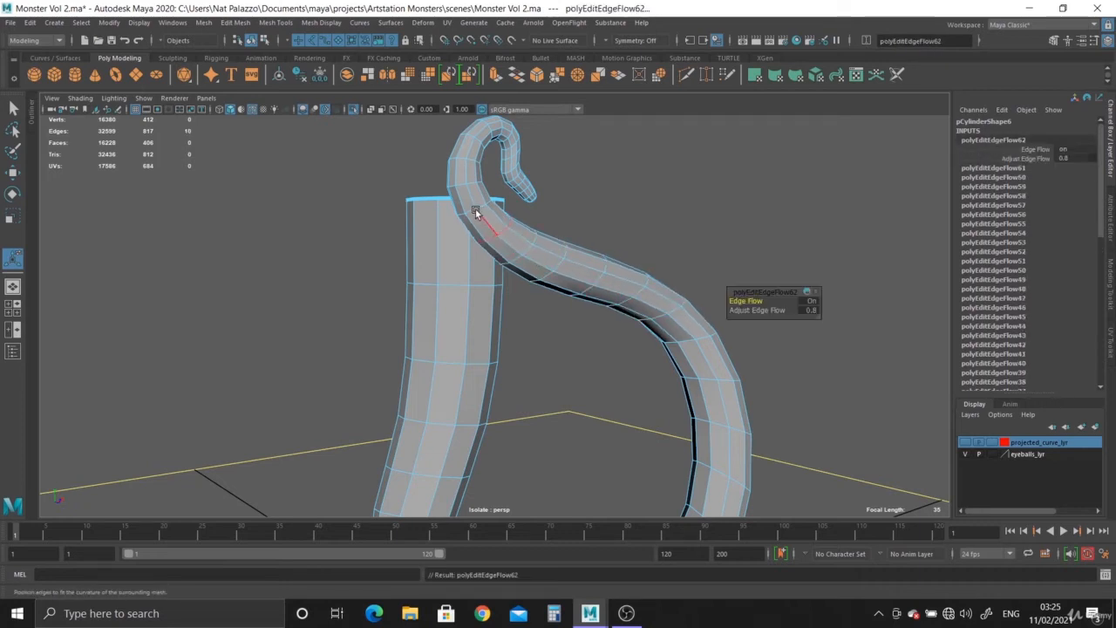
{"action": "double_click", "coordinate": [462, 205]}
{"action": "key", "text": "g"}
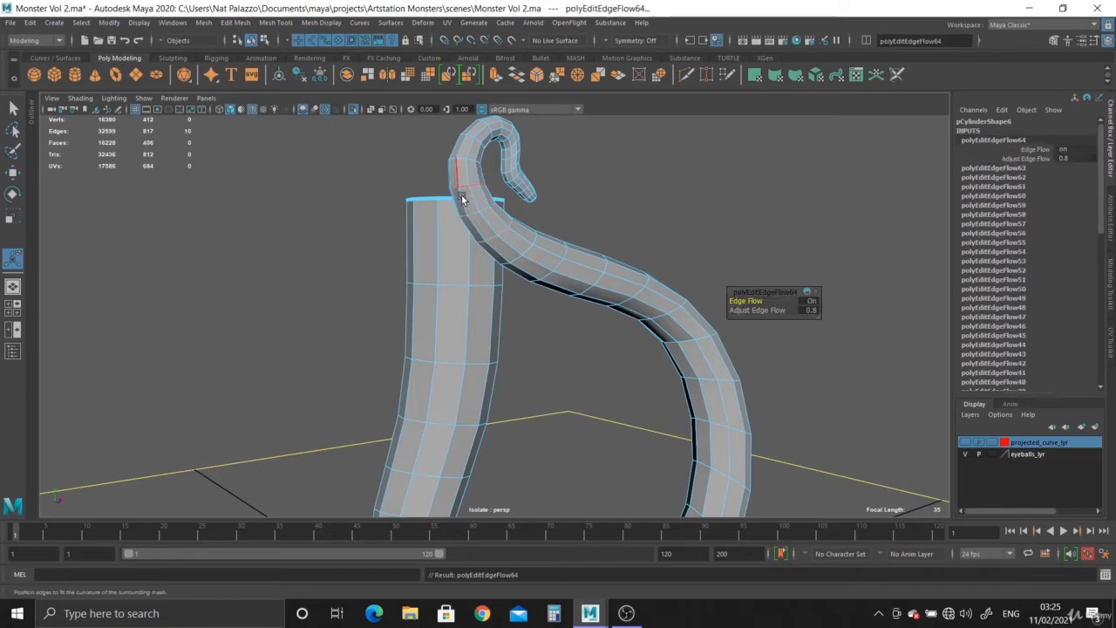
- Reapply Edge Flow to the three edge rings climbing the outer side of the tip's curl
{"action": "left_click_drag", "start_coordinate": [469, 212], "coordinate": [250, 400], "text": "alt"}
{"action": "double_click", "coordinate": [200, 377]}
{"action": "key", "text": "g"}
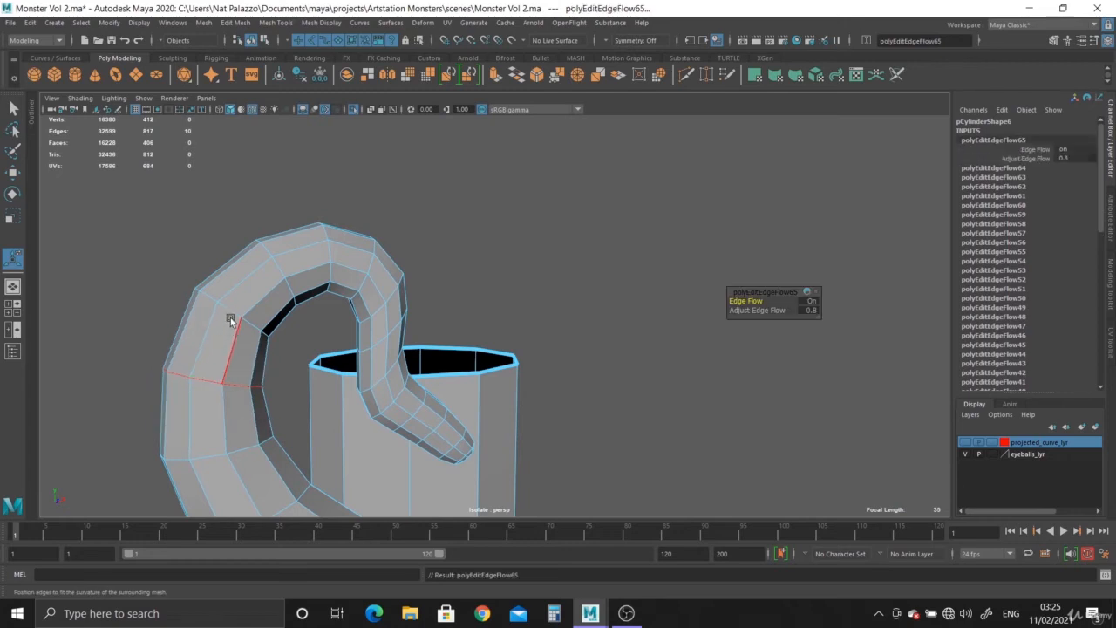
{"action": "double_click", "coordinate": [230, 313]}
{"action": "key", "text": "g"}
{"action": "double_click", "coordinate": [273, 272]}
{"action": "key", "text": "g"}
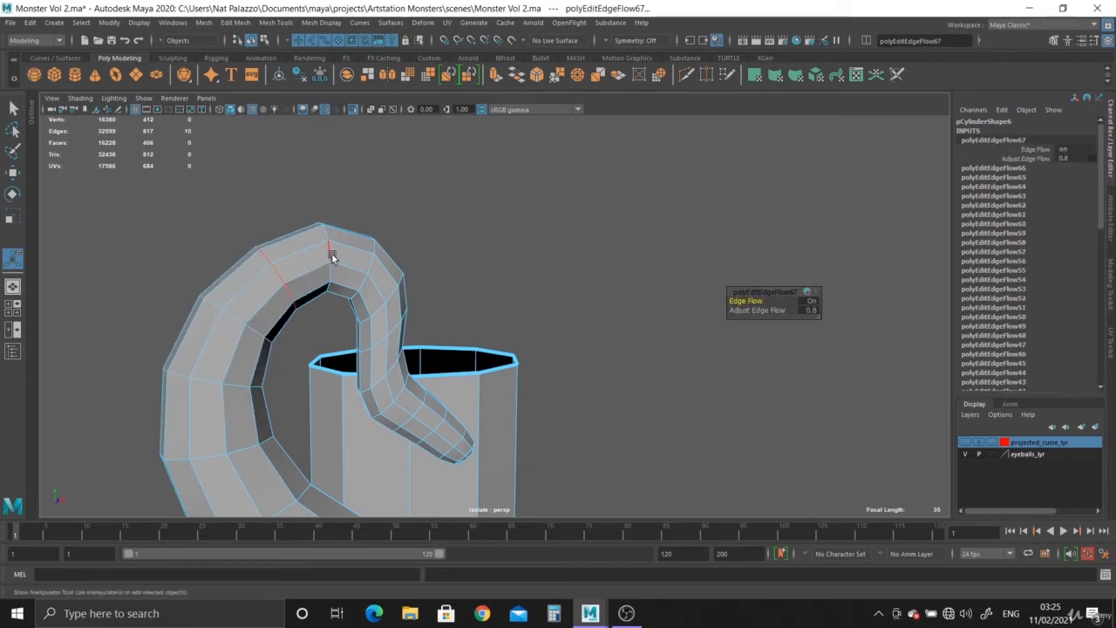
- Reapply Edge Flow to the edge rings over the crest of the tip's curl
{"action": "double_click", "coordinate": [329, 249]}
{"action": "key", "text": "g"}
{"action": "left_click", "coordinate": [367, 264]}
{"action": "double_click", "coordinate": [369, 263]}
{"action": "key", "text": "g"}
{"action": "double_click", "coordinate": [389, 291]}
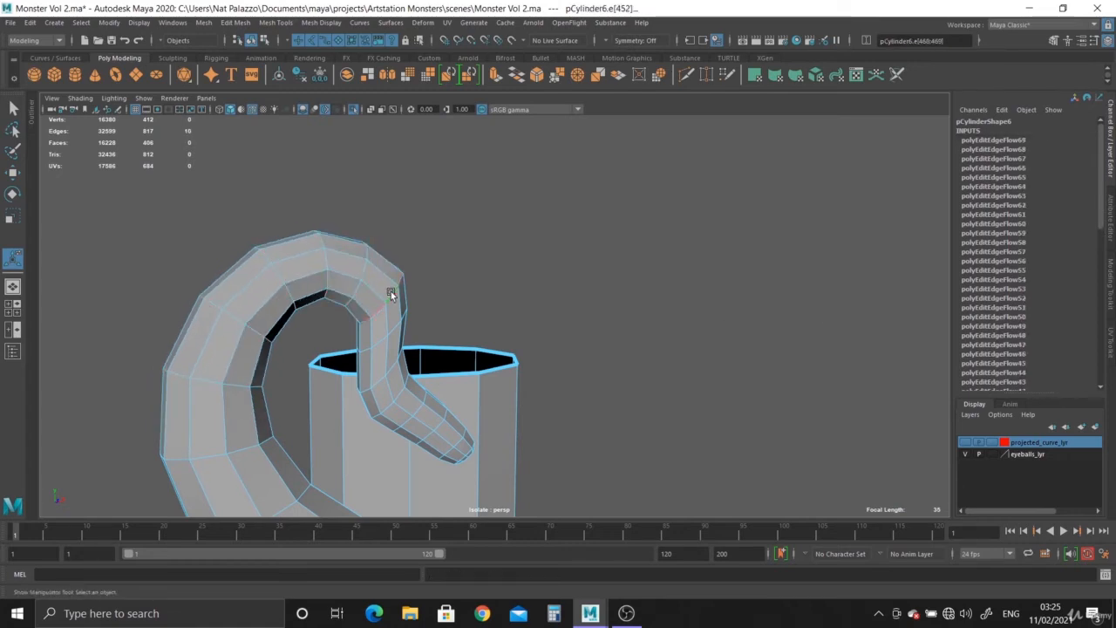
{"action": "key", "text": "g"}
- Reapply Edge Flow to the edge rings descending from the curl's crest through its small inner bend
{"action": "double_click", "coordinate": [378, 341]}
{"action": "key", "text": "g"}
{"action": "double_click", "coordinate": [387, 397]}
{"action": "key", "text": "g"}
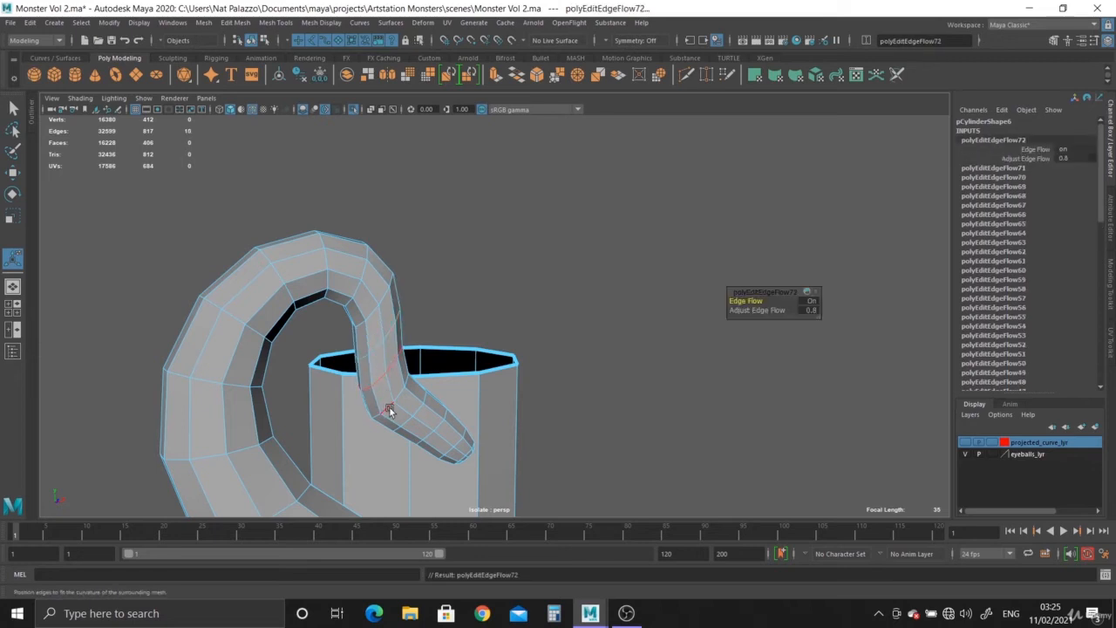
{"action": "double_click", "coordinate": [393, 406]}
{"action": "key", "text": "g"}
- Reapply Edge Flow to the last edge rings leading to the tentacle's tip
{"action": "double_click", "coordinate": [424, 434]}
{"action": "key", "text": "g"}
{"action": "double_click", "coordinate": [426, 437]}
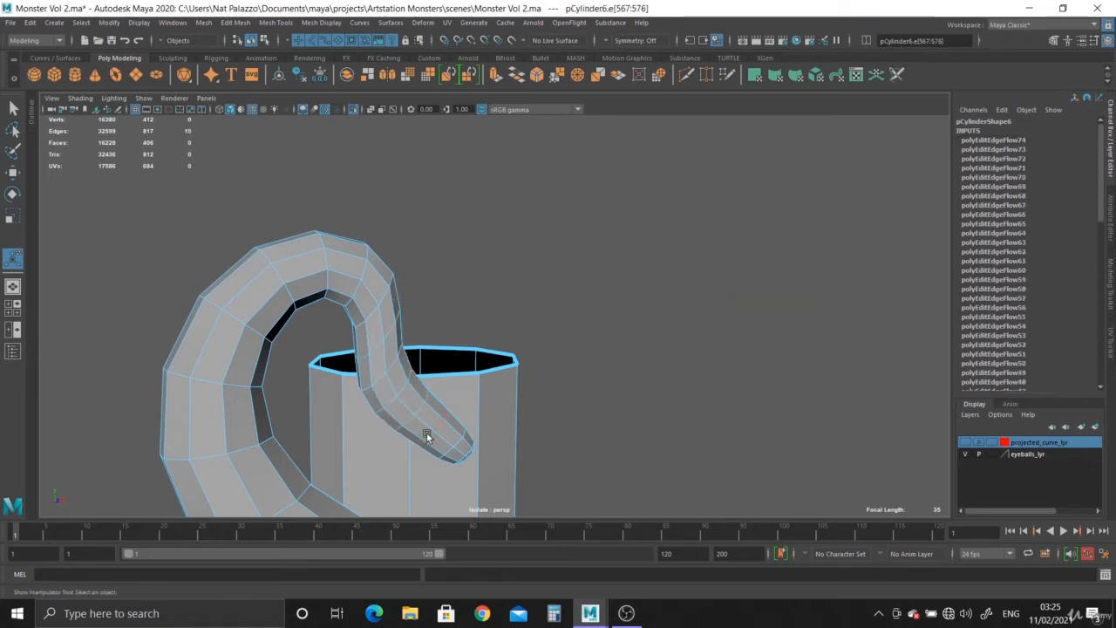
{"action": "key", "text": "g"}
{"action": "double_click", "coordinate": [442, 451]}
{"action": "key", "text": "g"}
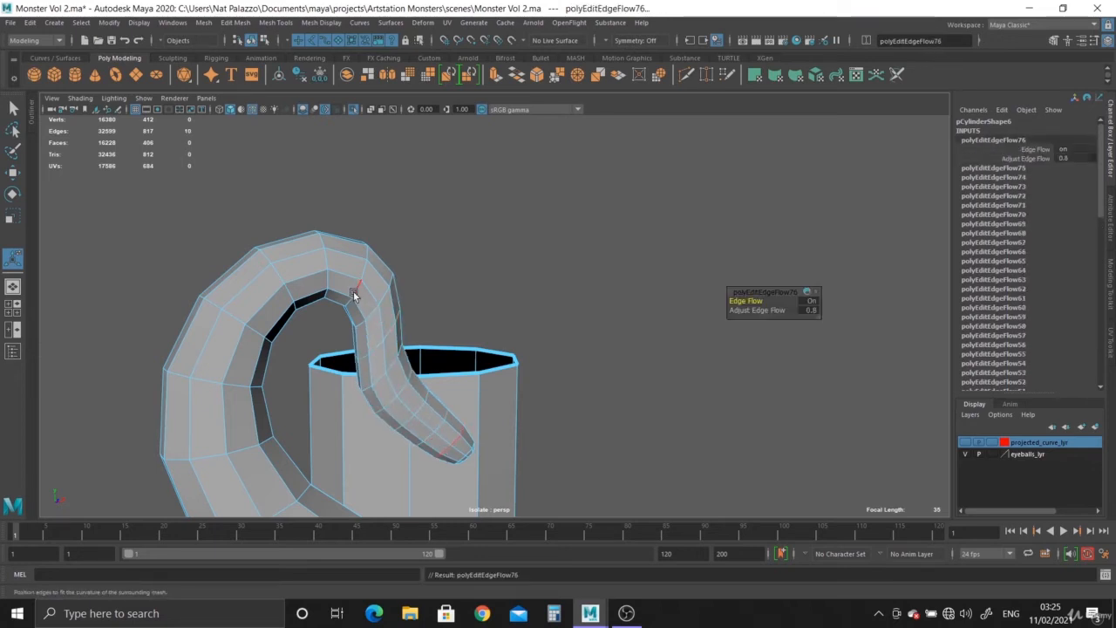
- Return to object mode, turn on the tentacle's smooth preview, and hide the wireframe overlay on shaded objects
{"action": "right_click_drag", "start_coordinate": [353, 295], "coordinate": [388, 263]}
{"action": "key", "text": "3"}
{"action": "left_click", "coordinate": [608, 444]}
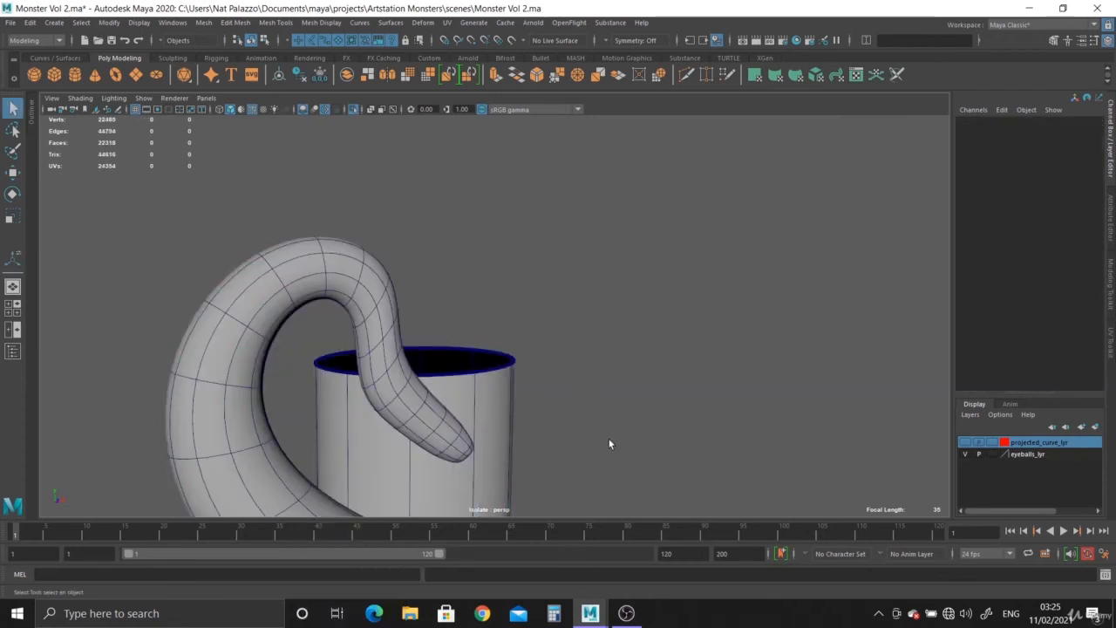
{"action": "left_click_drag", "start_coordinate": [609, 444], "coordinate": [488, 366], "text": "alt"}
{"action": "left_click", "coordinate": [251, 106]}
{"action": "mouse_move", "coordinate": [366, 244]}
{"action": "left_mouse_down", "text": "alt"}
{"action": "mouse_move", "coordinate": [381, 274]}
{"action": "mouse_move", "coordinate": [365, 357]}
{"action": "mouse_move", "coordinate": [518, 294]}
{"action": "mouse_move", "coordinate": [541, 319]}
{"action": "mouse_move", "coordinate": [541, 403]}
{"action": "mouse_move", "coordinate": [561, 381]}
{"action": "mouse_move", "coordinate": [549, 453]}
{"action": "mouse_move", "coordinate": [610, 488]}
{"action": "mouse_move", "coordinate": [588, 369]}
{"action": "mouse_move", "coordinate": [603, 435]}
{"action": "mouse_move", "coordinate": [517, 356]}
{"action": "left_mouse_up", "text": "alt"}
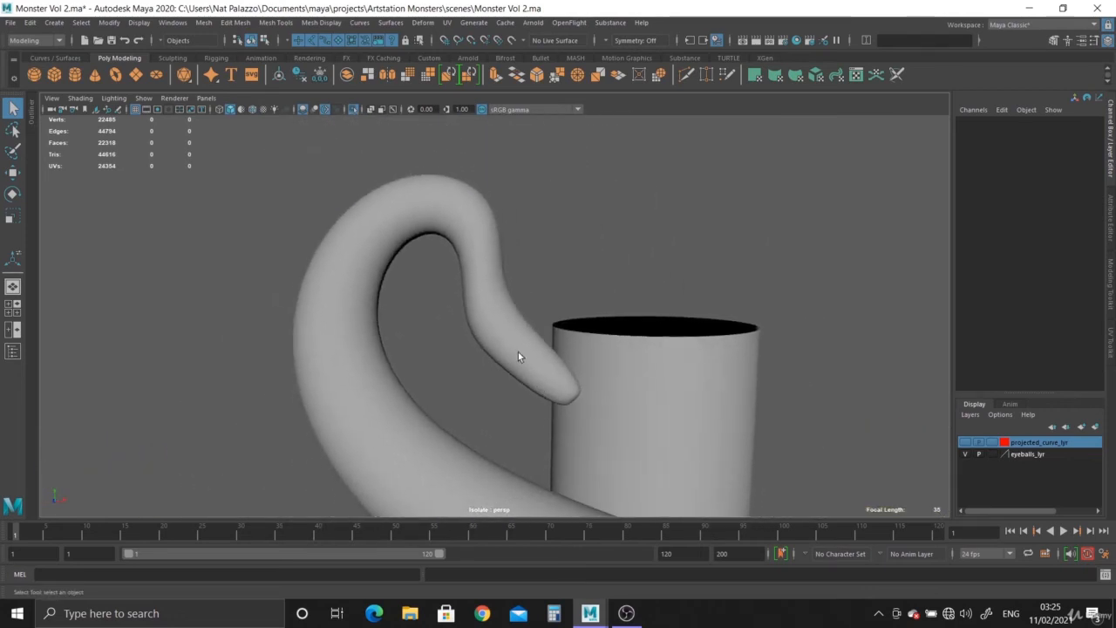
- Examine the tentacle's shape against the octopus reference in the front view and with smooth preview in the perspective view
{"action": "left_click", "coordinate": [518, 355]}
{"action": "key", "text": "1"}
{"action": "key", "text": "space"}
{"action": "key", "text": "space"}
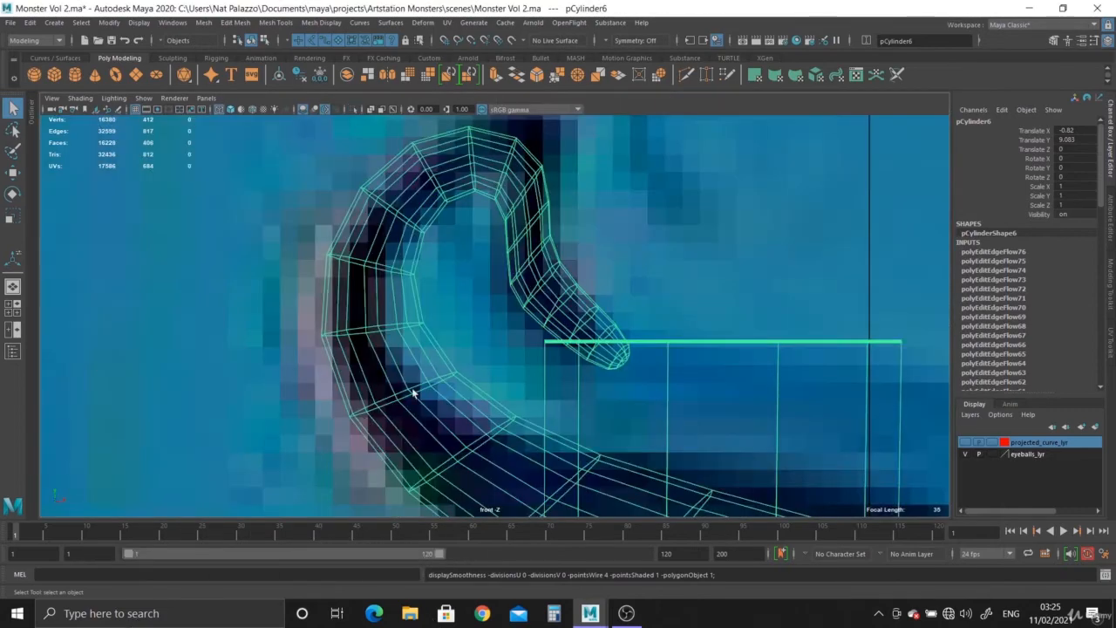
{"action": "left_click_drag", "start_coordinate": [413, 392], "coordinate": [463, 264], "text": "alt"}
{"action": "right_click_drag", "start_coordinate": [519, 398], "coordinate": [555, 387], "text": "alt"}
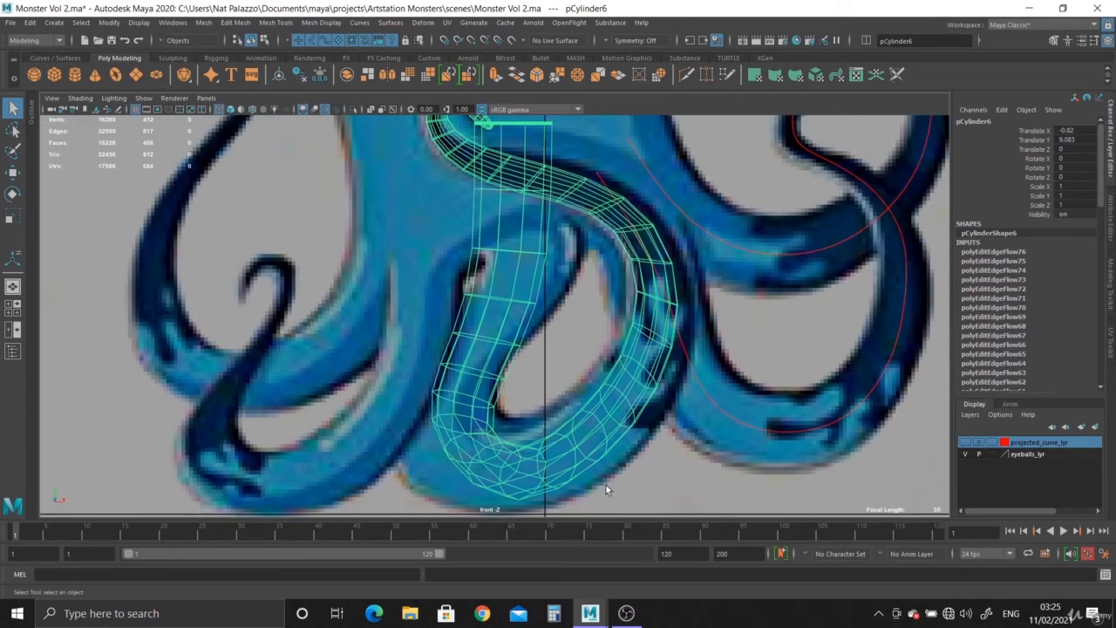
{"action": "right_click_drag", "start_coordinate": [606, 485], "coordinate": [565, 425], "text": "alt"}
{"action": "key", "text": "3"}
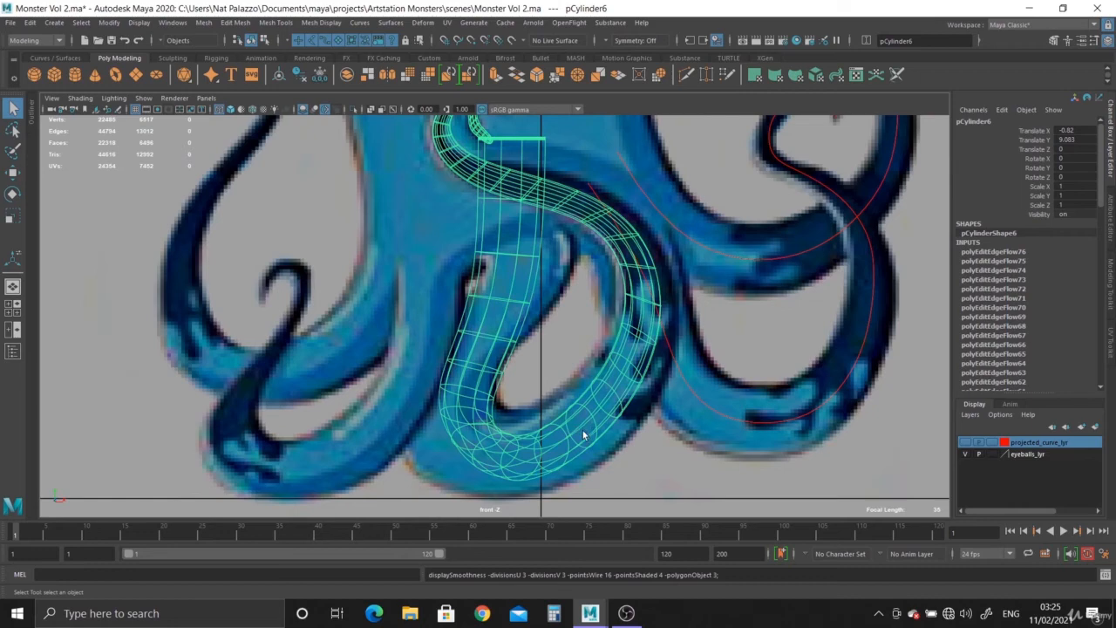
{"action": "key", "text": "space"}
{"action": "key", "text": "space"}
{"action": "right_click_drag", "start_coordinate": [397, 315], "coordinate": [740, 494], "text": "alt"}
{"action": "left_click_drag", "start_coordinate": [741, 493], "coordinate": [671, 454], "text": "alt"}
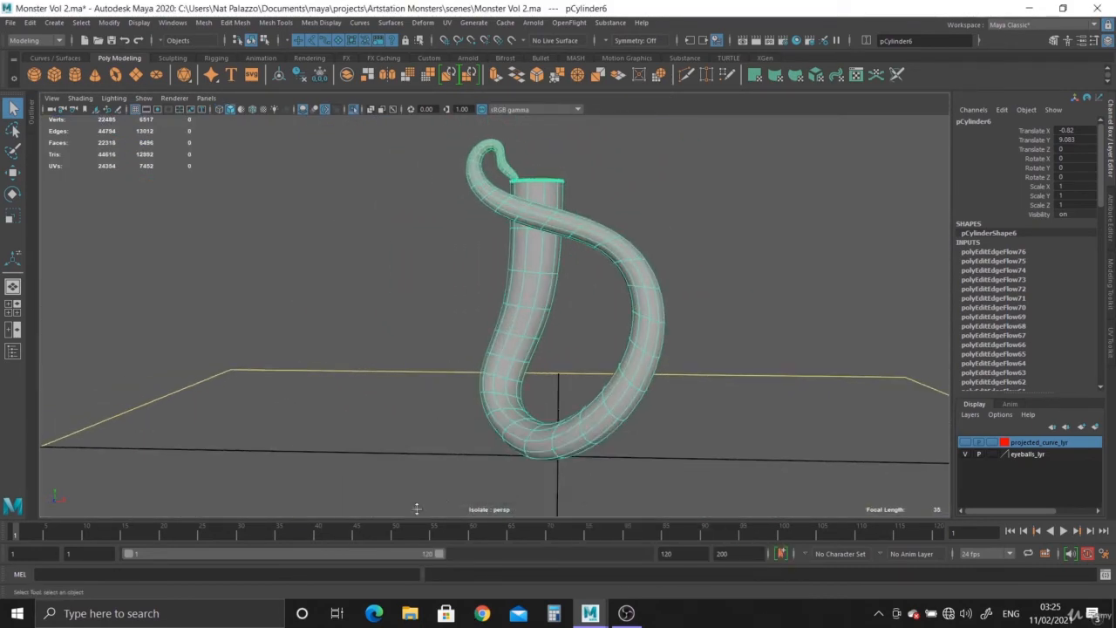
- Select the three vertex rings at the bottom of the large loop and adjust the soft-selection falloff radius
{"action": "key", "text": "space"}
{"action": "key", "text": "space"}
{"action": "right_click_drag", "start_coordinate": [441, 442], "coordinate": [587, 459], "text": "alt"}
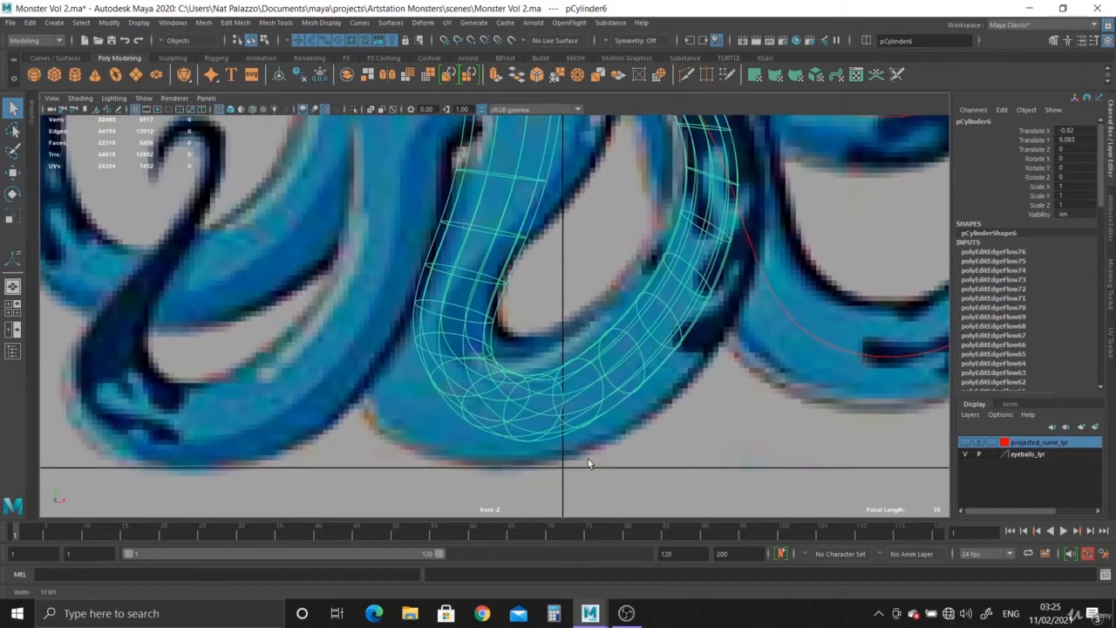
{"action": "right_click_drag", "start_coordinate": [524, 379], "coordinate": [618, 521]}
{"action": "middle_click_drag", "start_coordinate": [582, 488], "coordinate": [581, 419], "text": "alt"}
{"action": "key", "text": "space"}
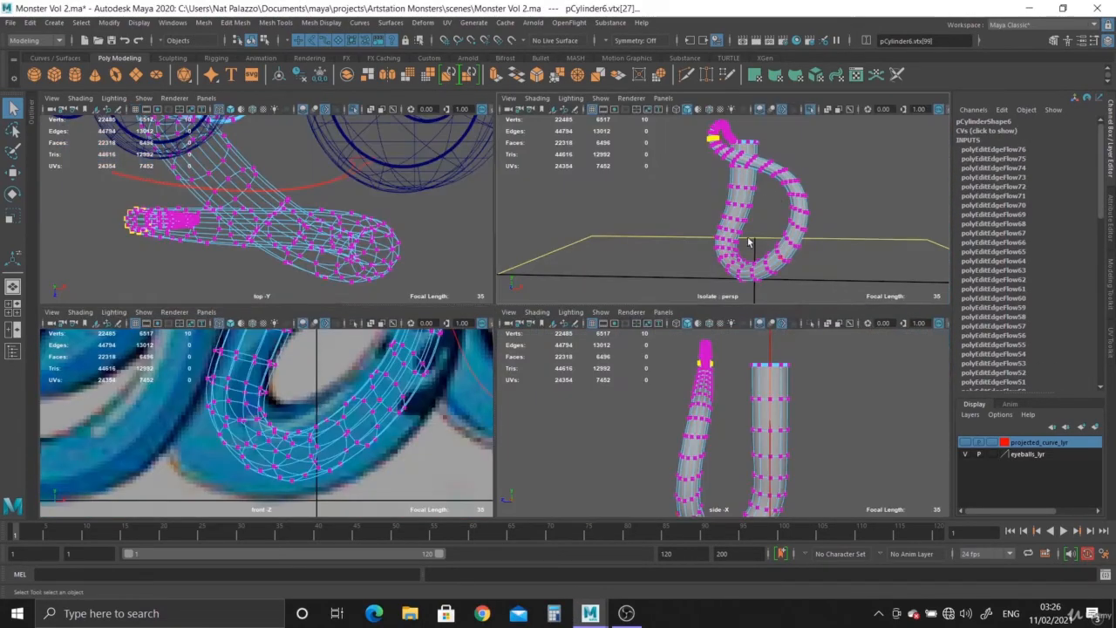
{"action": "key", "text": "space"}
{"action": "scroll", "coordinate": [722, 415], "scroll_direction": "up", "scroll_amount": 6}
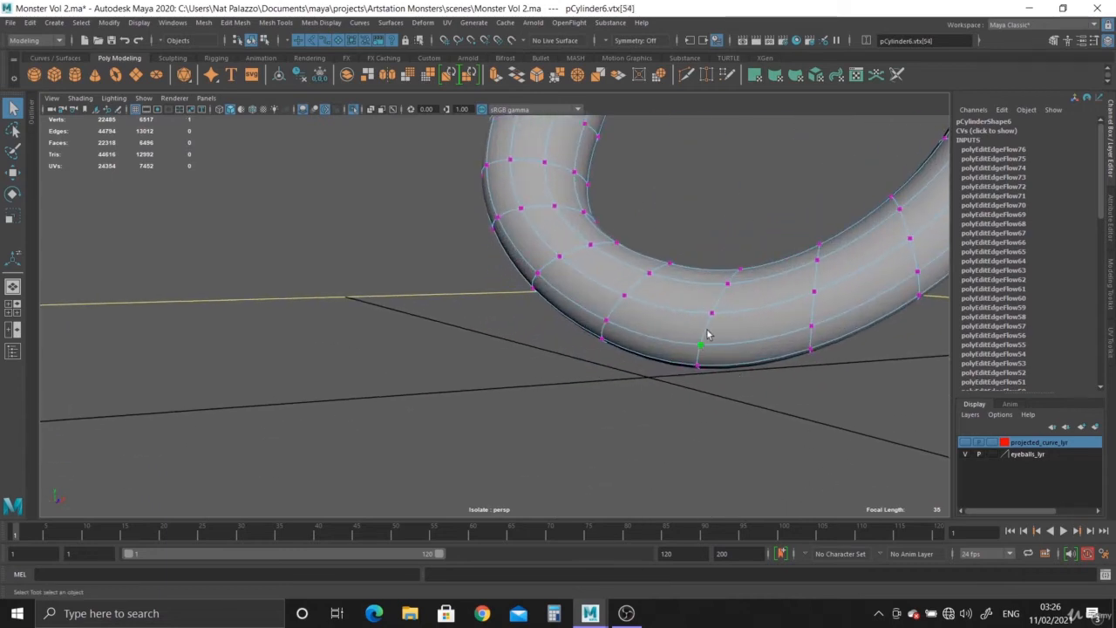
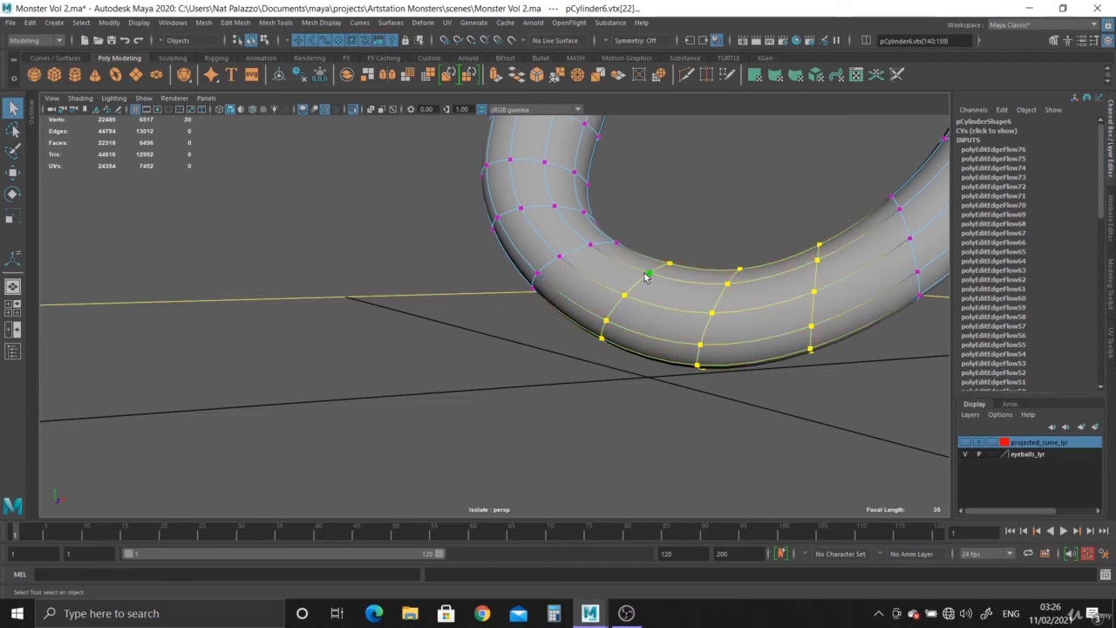
{"action": "left_click_drag", "start_coordinate": [713, 319], "coordinate": [964, 381]}
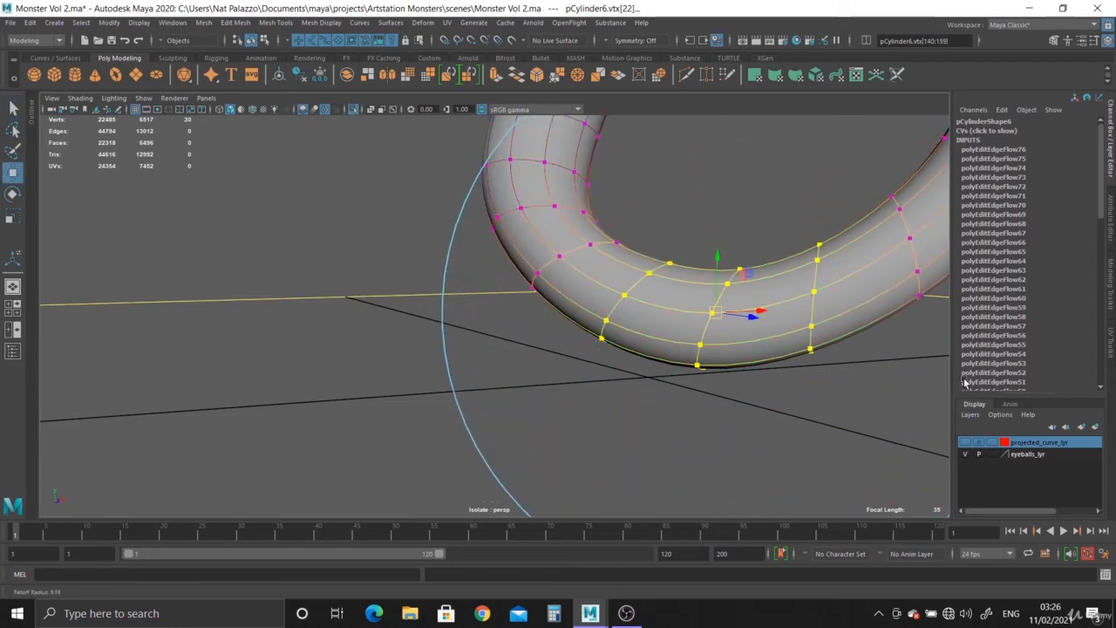
{"action": "scroll", "coordinate": [847, 399], "scroll_direction": "down", "scroll_amount": 8}
- Lower the selected vertex rings in the front view until the bottom bend reaches the ground line
{"action": "key", "text": "space"}
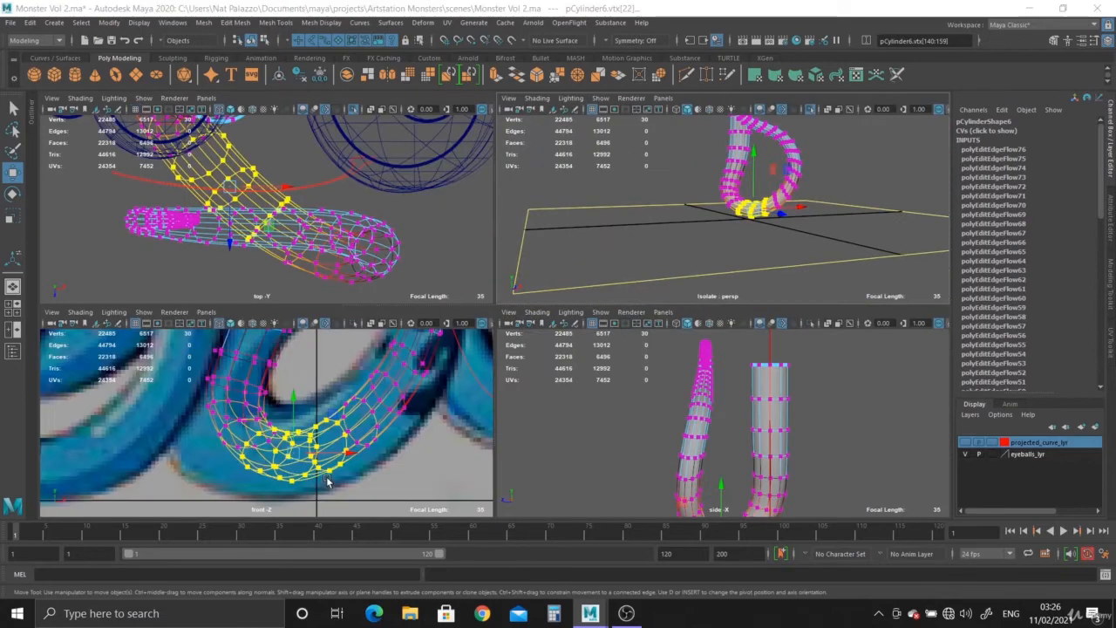
{"action": "key", "text": "space"}
{"action": "left_click_drag", "start_coordinate": [547, 374], "coordinate": [652, 396]}
{"action": "right_click_drag", "start_coordinate": [682, 439], "coordinate": [497, 266], "text": "alt"}
{"action": "middle_click_drag", "start_coordinate": [498, 266], "coordinate": [501, 234], "text": "alt"}
{"action": "right_click_drag", "start_coordinate": [501, 234], "coordinate": [653, 448], "text": "alt"}
{"action": "left_click_drag", "start_coordinate": [551, 280], "coordinate": [549, 307]}
{"action": "middle_click_drag", "start_coordinate": [579, 323], "coordinate": [578, 237], "text": "alt"}
{"action": "right_click_drag", "start_coordinate": [579, 237], "coordinate": [845, 517], "text": "alt"}
{"action": "key", "text": "space"}
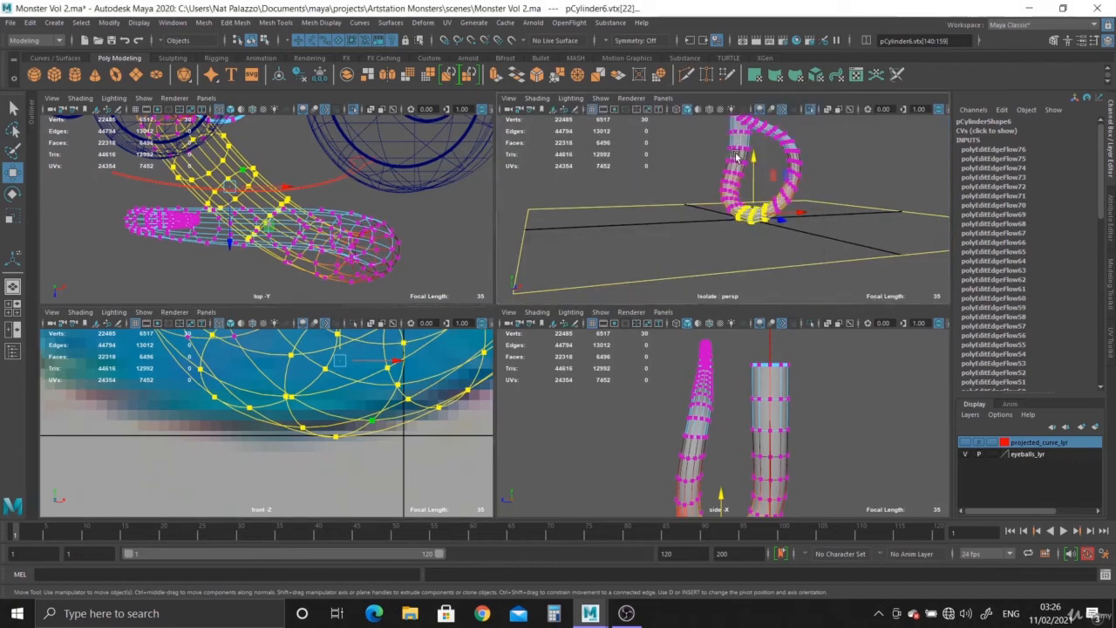
- Deselect the vertices and examine the smoothed bottom bend in the perspective view
{"action": "key", "text": "space"}
{"action": "left_click_drag", "start_coordinate": [679, 359], "coordinate": [772, 369], "text": "alt"}
{"action": "middle_click_drag", "start_coordinate": [773, 369], "coordinate": [647, 367], "text": "alt"}
{"action": "right_click_drag", "start_coordinate": [647, 368], "coordinate": [648, 326], "text": "alt"}
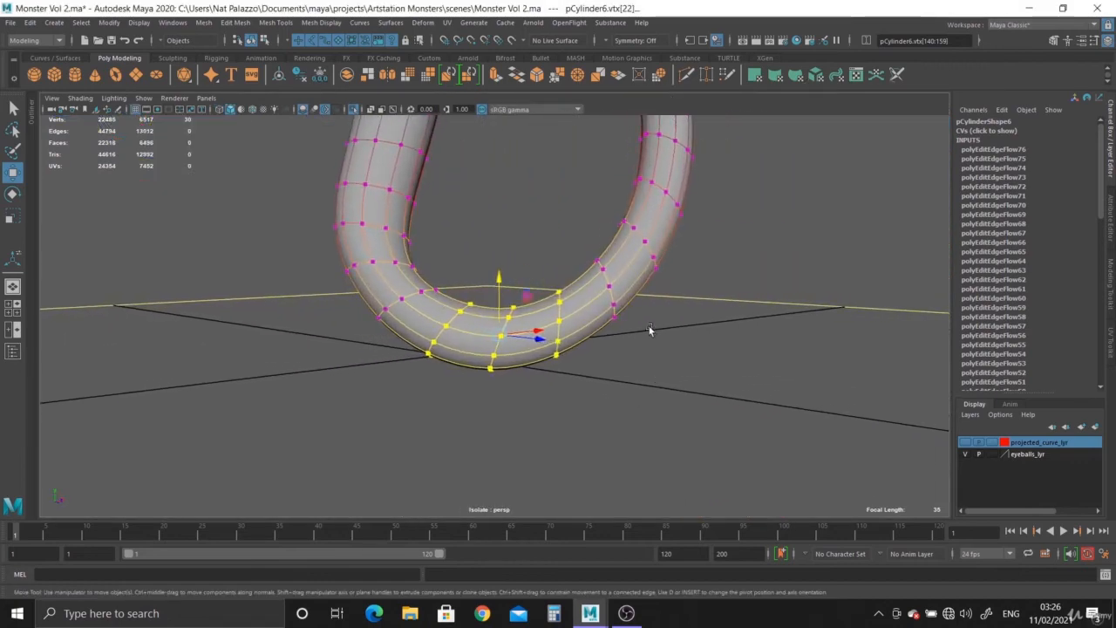
{"action": "left_click", "coordinate": [769, 338]}
{"action": "right_click_drag", "start_coordinate": [782, 400], "coordinate": [646, 333], "text": "alt"}
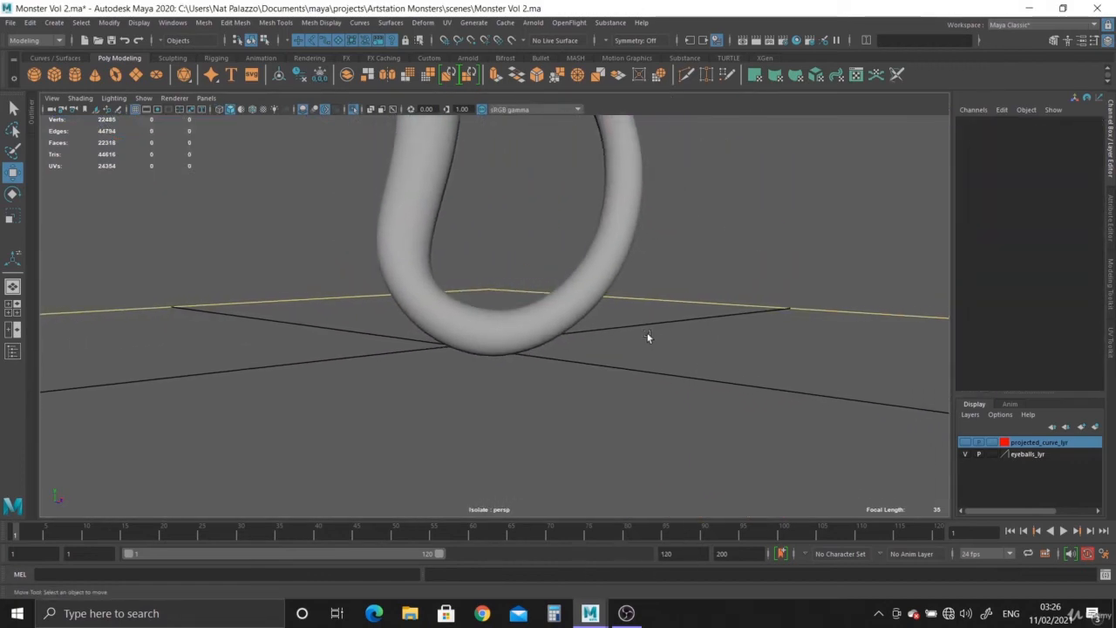
{"action": "middle_click_drag", "start_coordinate": [523, 284], "coordinate": [523, 340], "text": "alt"}
{"action": "right_click_drag", "start_coordinate": [523, 340], "coordinate": [557, 340], "text": "alt"}
{"action": "left_click_drag", "start_coordinate": [557, 339], "coordinate": [410, 267], "text": "alt"}
- Turn off the tentacle's smooth preview and delete its construction history
{"action": "left_click", "coordinate": [401, 335]}
{"action": "key", "text": "1"}
{"action": "right_click_drag", "start_coordinate": [410, 267], "coordinate": [497, 329], "text": "alt"}
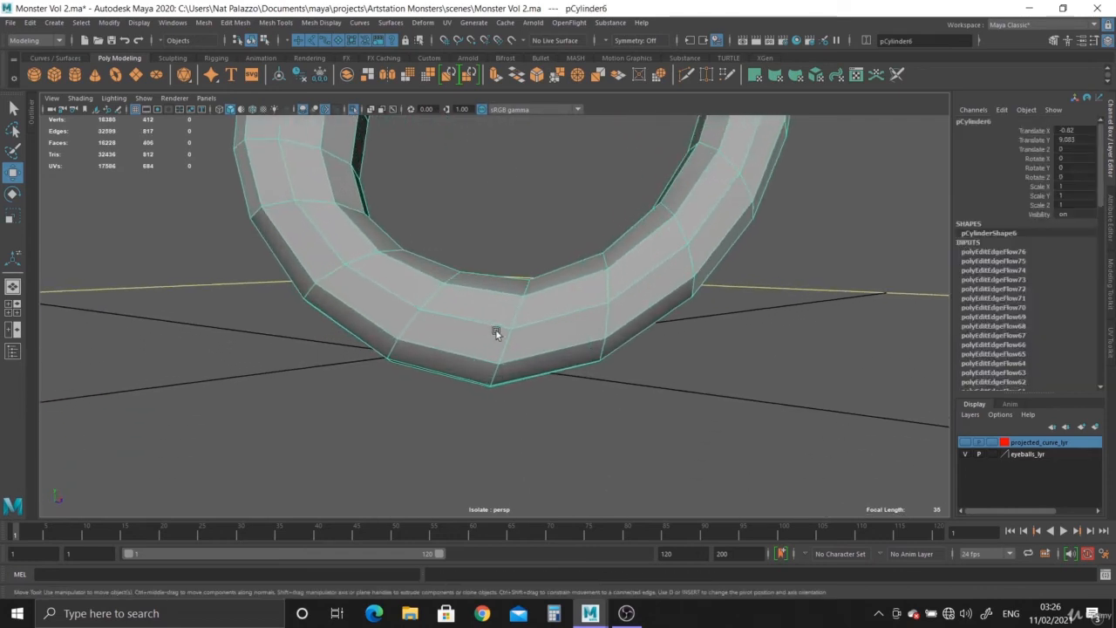
{"action": "right_click_drag", "start_coordinate": [568, 295], "coordinate": [565, 251]}
{"action": "left_click", "coordinate": [521, 312]}
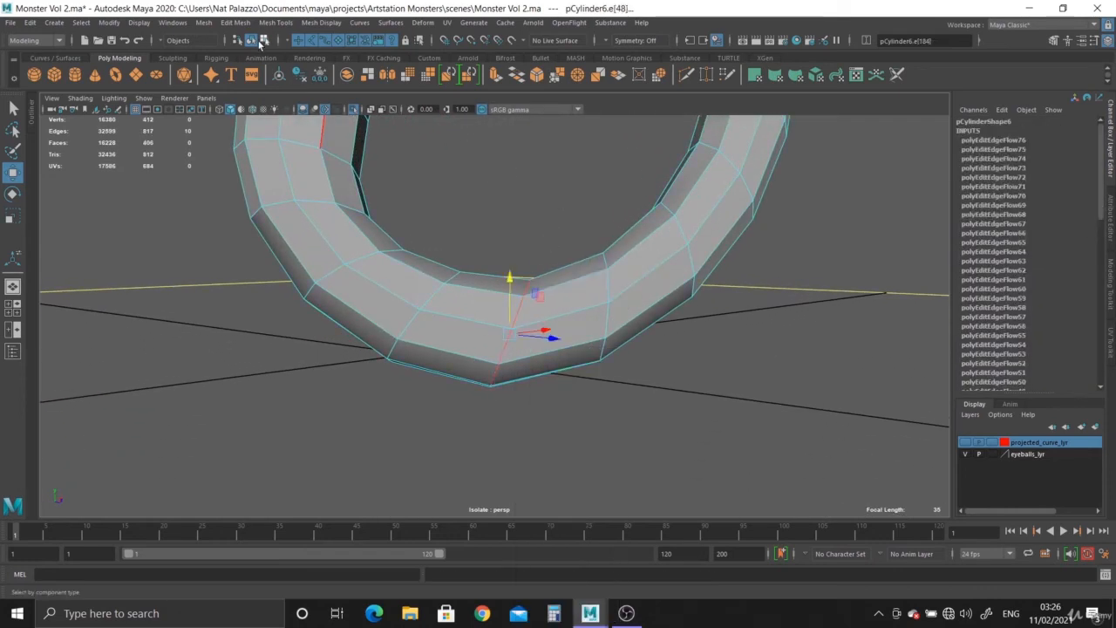
{"action": "key", "text": "F8"}
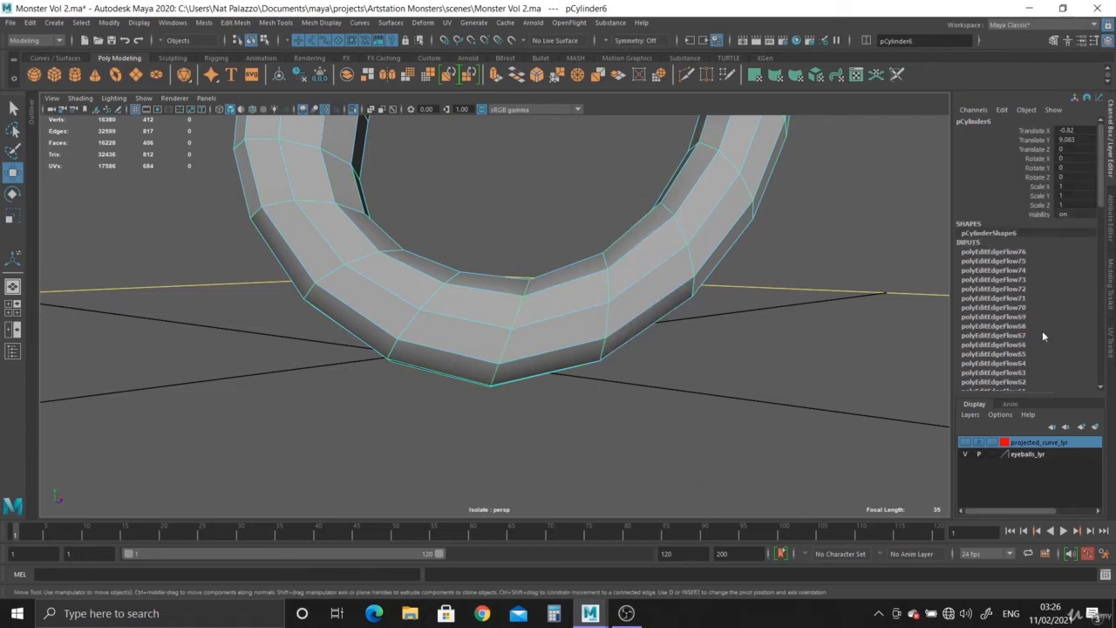
{"action": "scroll", "coordinate": [1043, 335], "scroll_direction": "down", "scroll_amount": 3}
{"action": "left_click", "coordinate": [299, 75]}
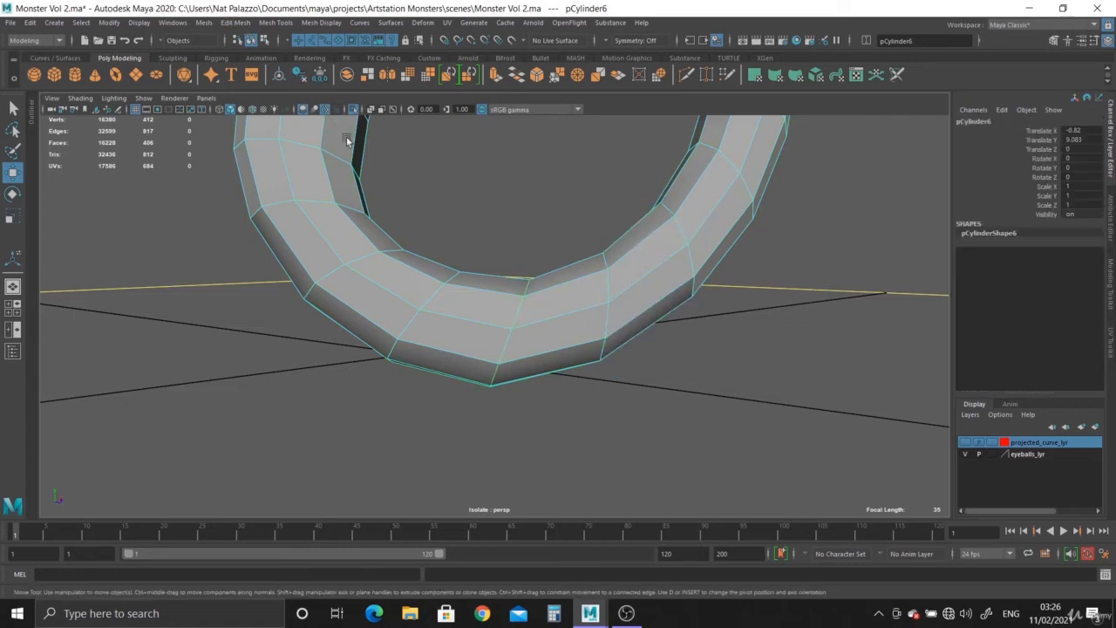
- Apply Edge Flow to the bottom bend's lowest edge ring and the neighbouring ring toward the trunk
{"action": "right_click_drag", "start_coordinate": [568, 293], "coordinate": [550, 204]}
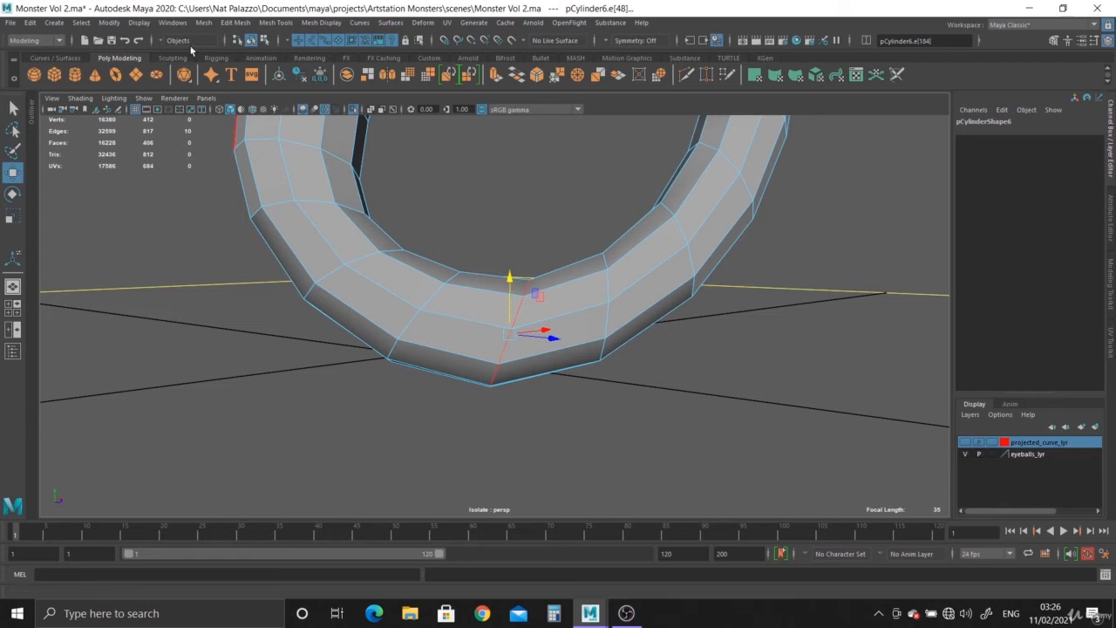
{"action": "left_click", "coordinate": [234, 22]}
{"action": "left_click", "coordinate": [287, 272]}
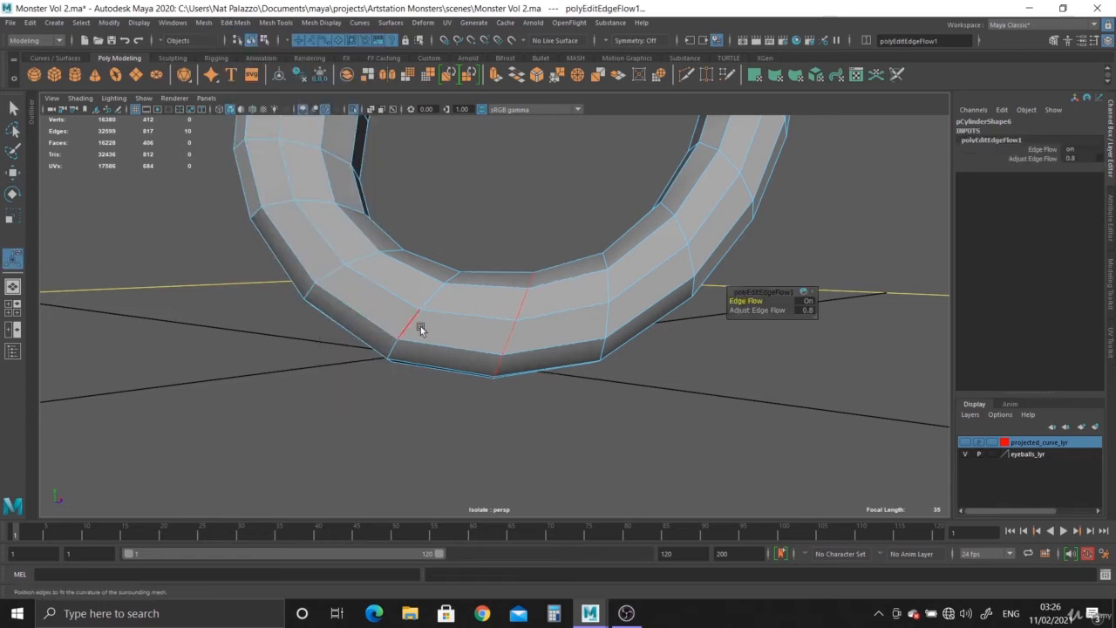
{"action": "left_click", "coordinate": [430, 300]}
{"action": "key", "text": "g"}
- Apply Edge Flow to the next three edge rings climbing from the bottom bend into the trunk
{"action": "left_click", "coordinate": [369, 258]}
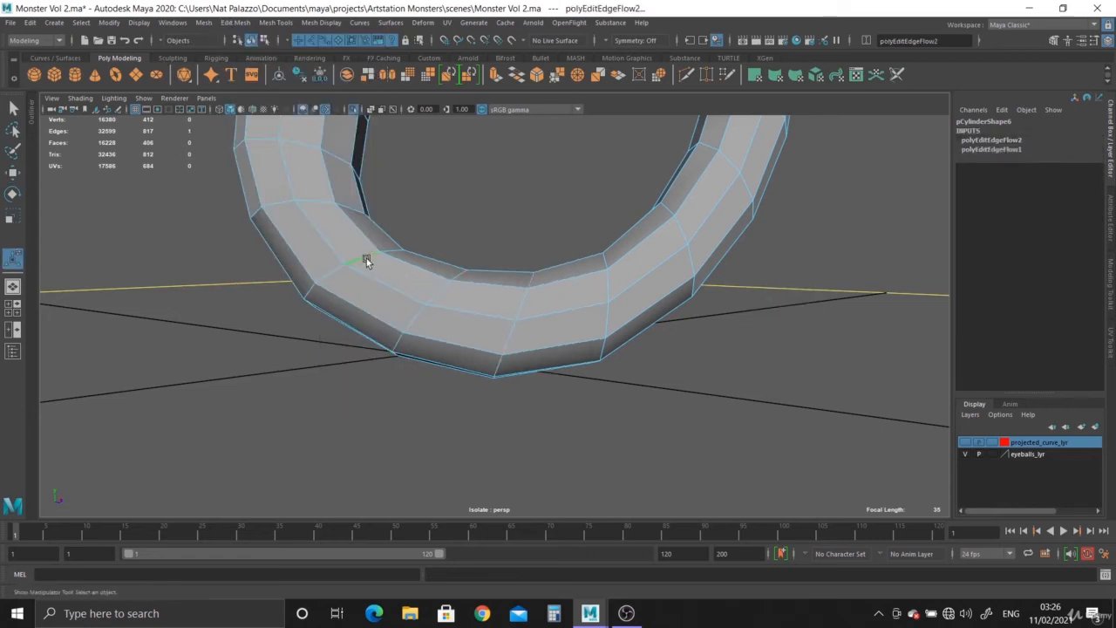
{"action": "key", "text": "g"}
{"action": "left_click", "coordinate": [319, 205]}
{"action": "key", "text": "g"}
{"action": "left_click", "coordinate": [304, 141]}
{"action": "key", "text": "g"}
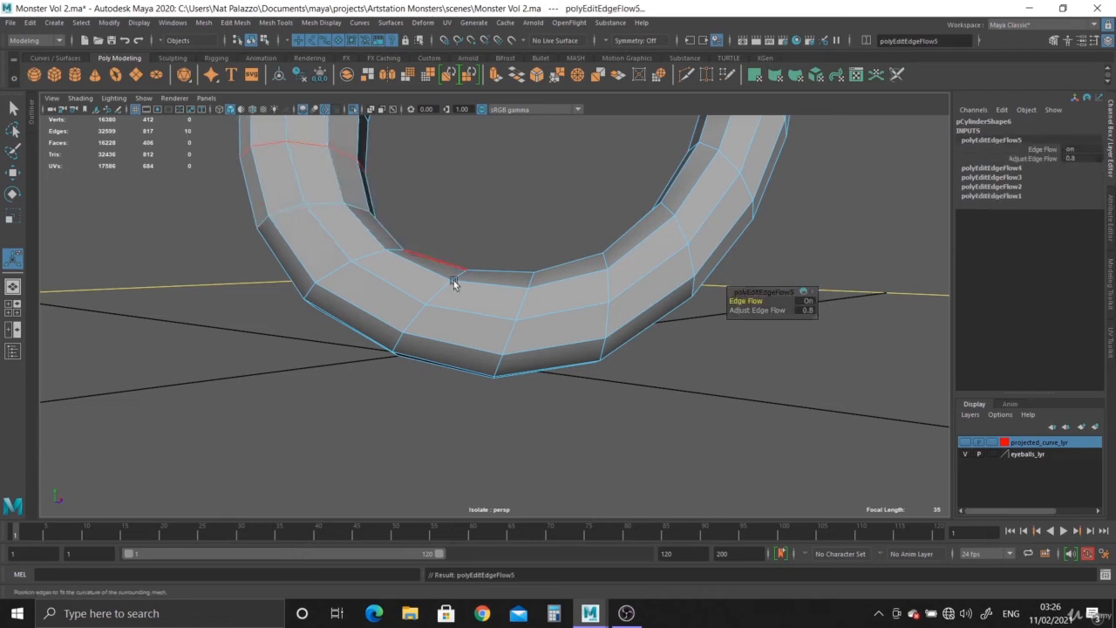
- Apply Edge Flow to the next two edge rings leaving the bottom bend on the side toward the tentacle's tip
{"action": "left_click", "coordinate": [661, 254]}
{"action": "key", "text": "g"}
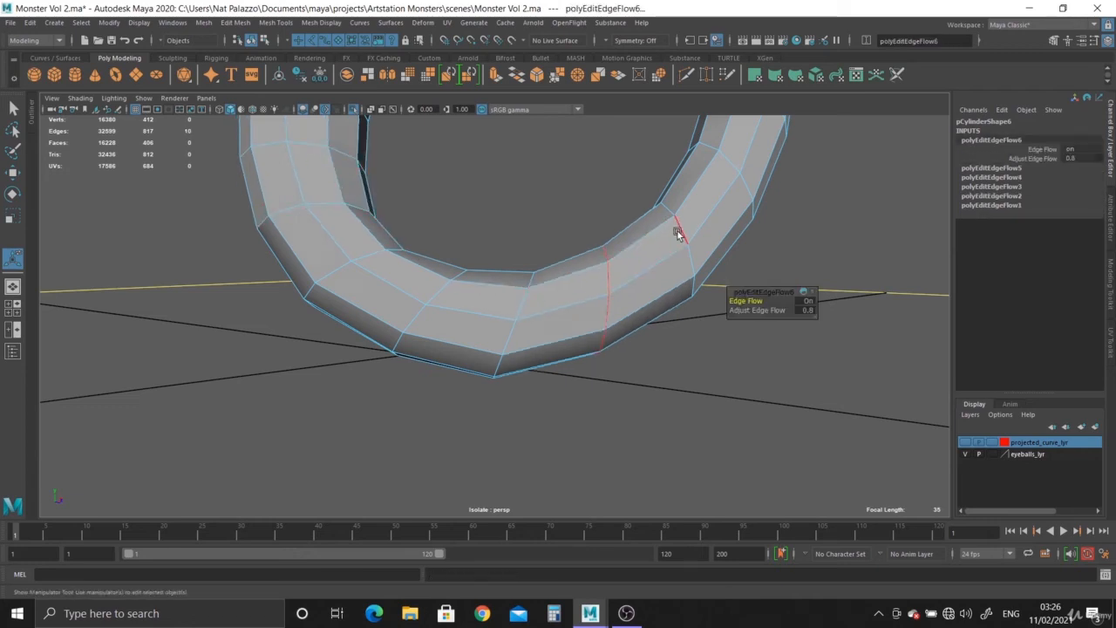
{"action": "left_click", "coordinate": [678, 233]}
{"action": "key", "text": "g"}
{"action": "left_click_drag", "start_coordinate": [632, 309], "coordinate": [625, 391], "text": "alt"}
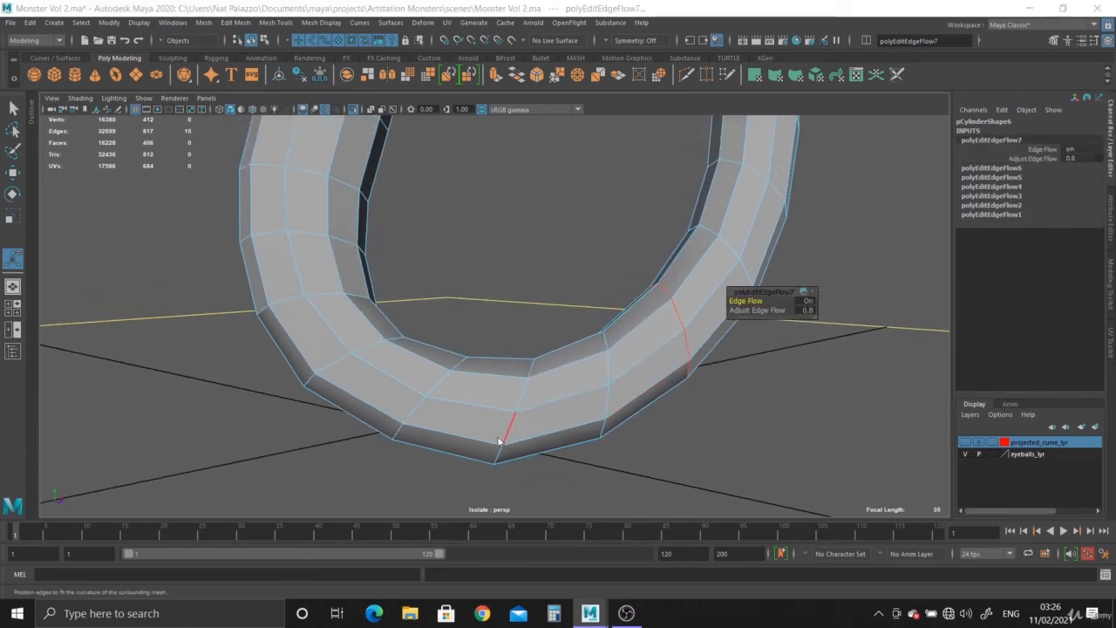
- Turn on the tentacle's smooth preview and lower the bottom bend's lowest vertex ring to the reference's lower edge in the front view
{"action": "key", "text": "space"}
{"action": "key", "text": "space"}
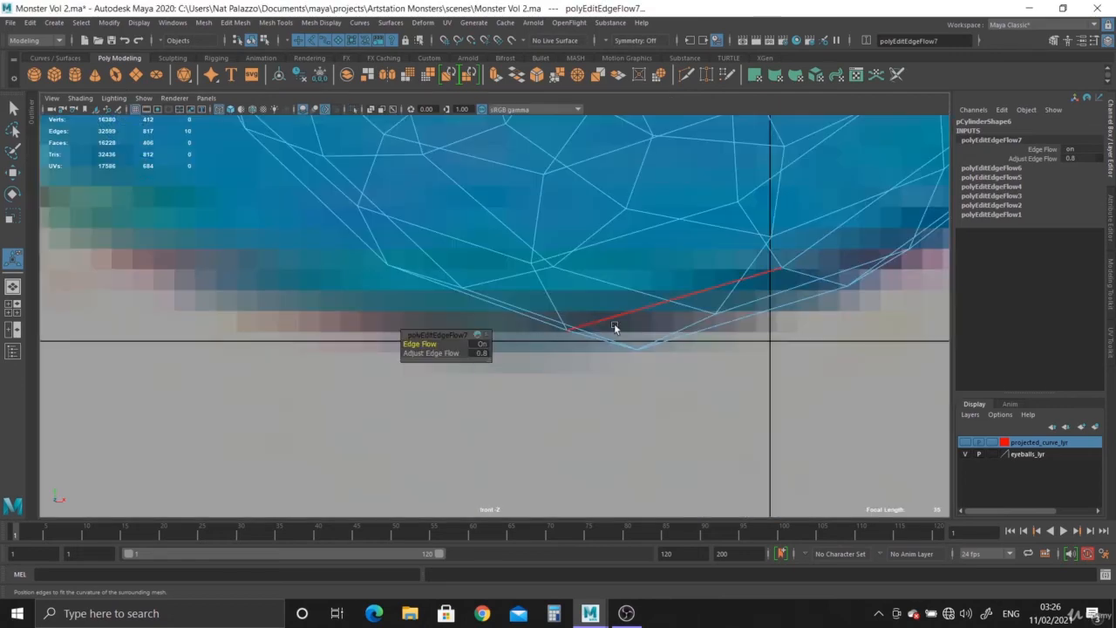
{"action": "right_click_drag", "start_coordinate": [624, 247], "coordinate": [668, 212]}
{"action": "left_click", "coordinate": [660, 220]}
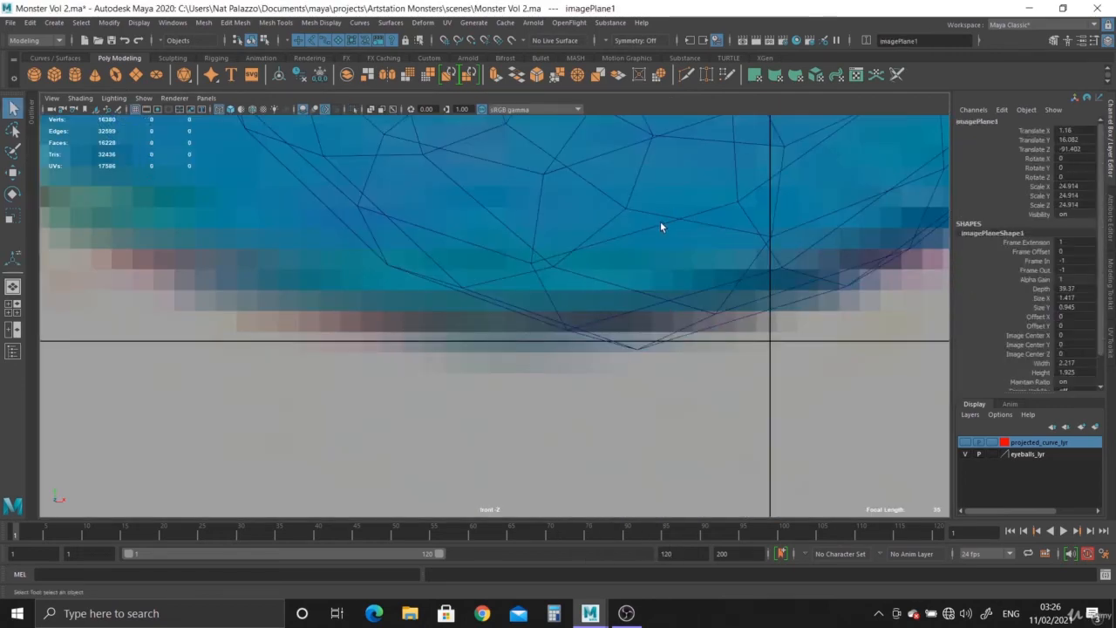
{"action": "left_click", "coordinate": [651, 227]}
{"action": "key", "text": "3"}
{"action": "right_click_drag", "start_coordinate": [657, 360], "coordinate": [600, 352], "text": "alt"}
{"action": "right_click_drag", "start_coordinate": [634, 280], "coordinate": [584, 270]}
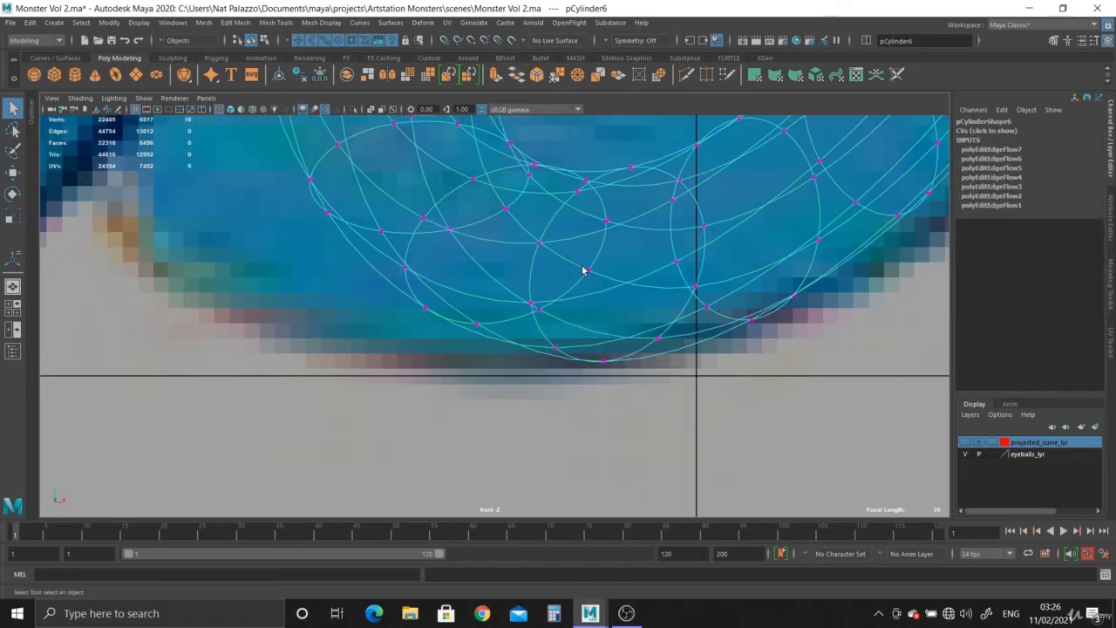
{"action": "left_click", "coordinate": [539, 244]}
{"action": "left_click_drag", "start_coordinate": [613, 225], "coordinate": [613, 238]}
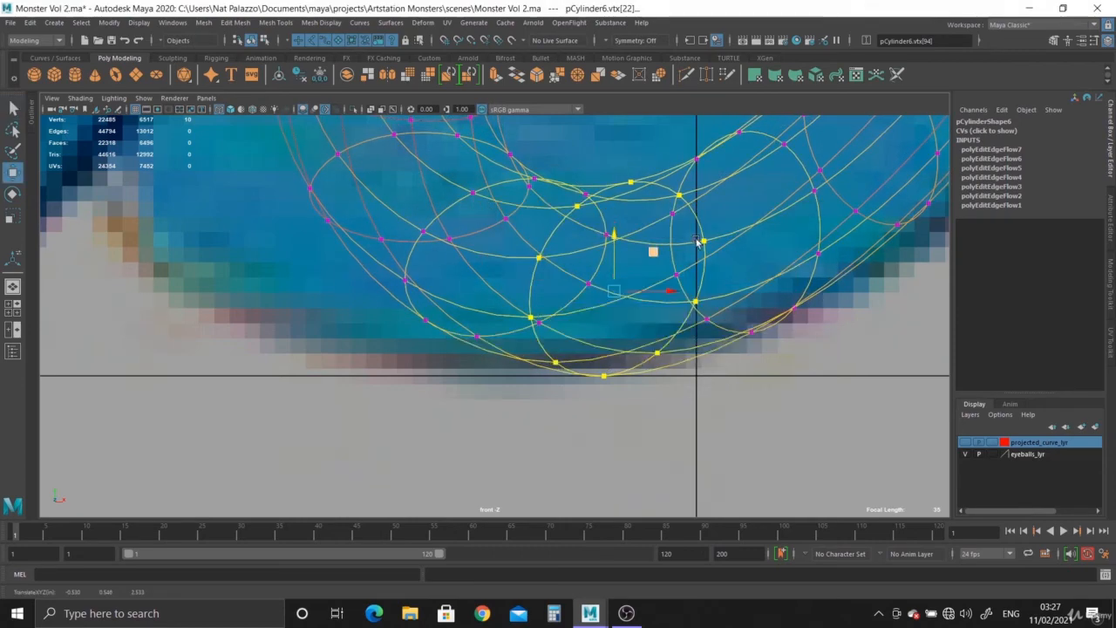
- Return to object selection, deselect the tentacle and examine its whole smoothed shape in the perspective view
{"action": "key", "text": "space"}
{"action": "key", "text": "space"}
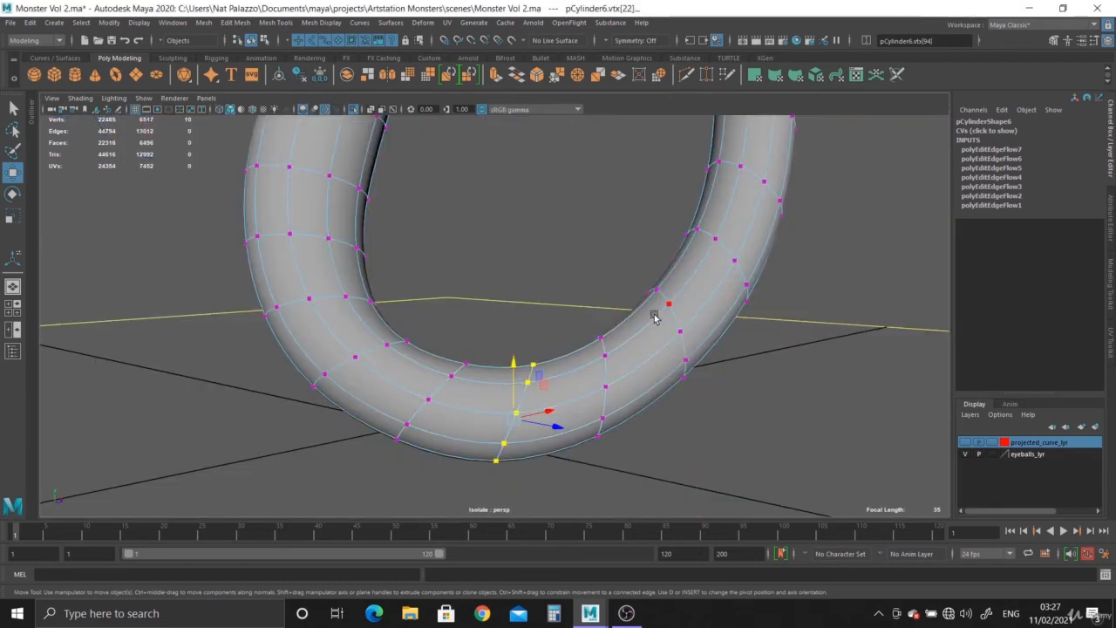
{"action": "right_click_drag", "start_coordinate": [655, 304], "coordinate": [717, 277]}
{"action": "left_click", "coordinate": [802, 355]}
{"action": "right_click_drag", "start_coordinate": [558, 379], "coordinate": [249, 279], "text": "alt"}
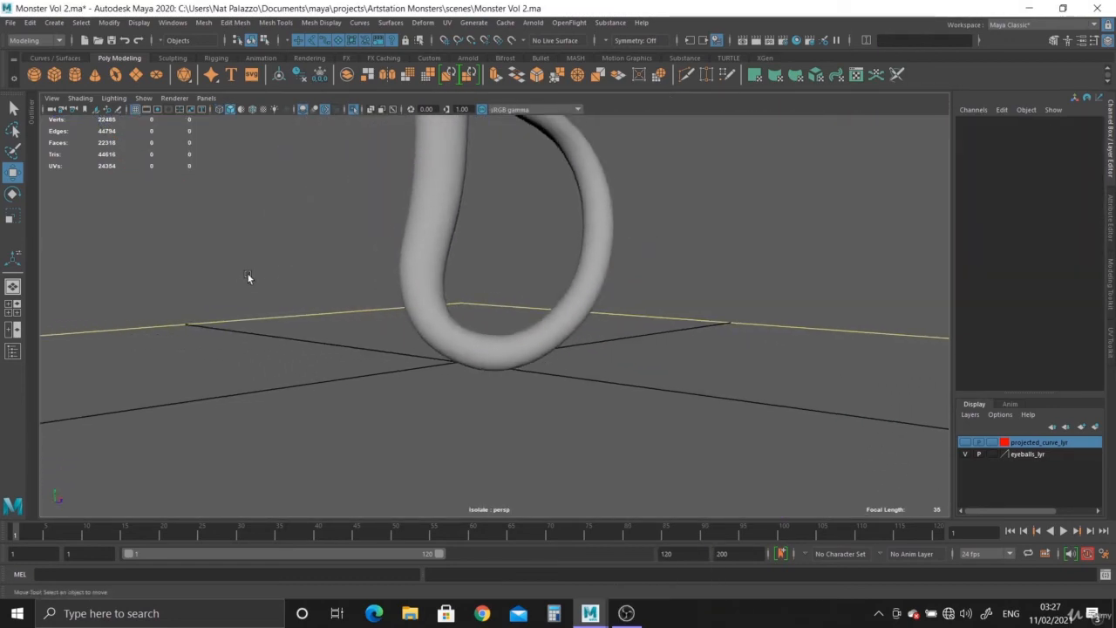
{"action": "left_click_drag", "start_coordinate": [249, 279], "coordinate": [501, 329], "text": "alt"}
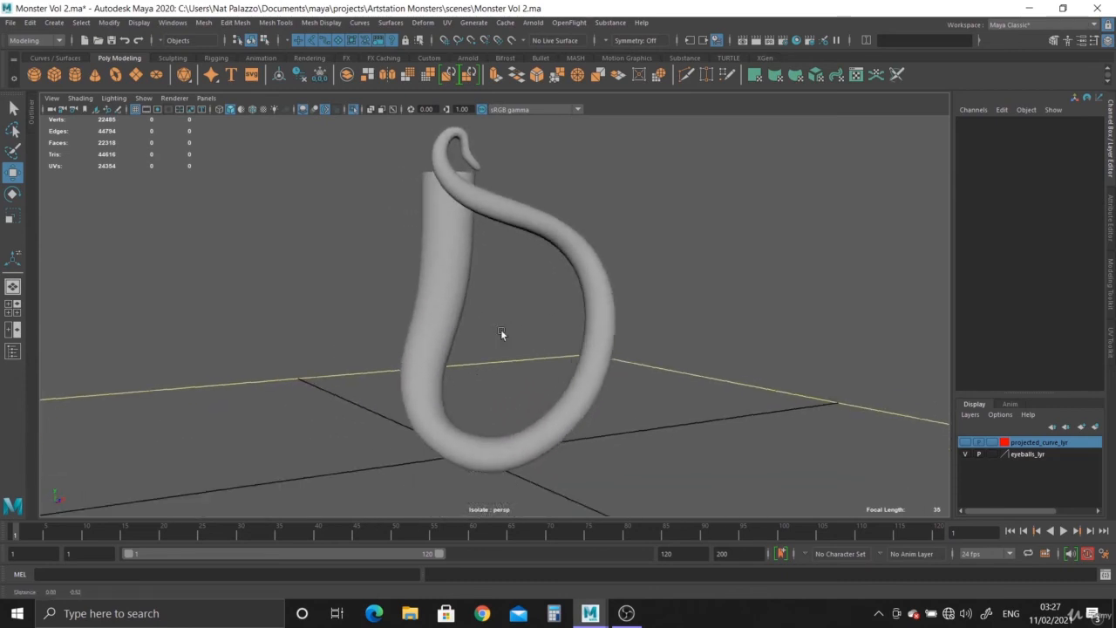
{"action": "right_click_drag", "start_coordinate": [500, 329], "coordinate": [729, 475], "text": "alt"}
- Turn off the smooth preview and apply Edge Flow to three consecutive rings climbing from the bottom bend toward the tip
{"action": "left_click", "coordinate": [711, 358]}
{"action": "key", "text": "1"}
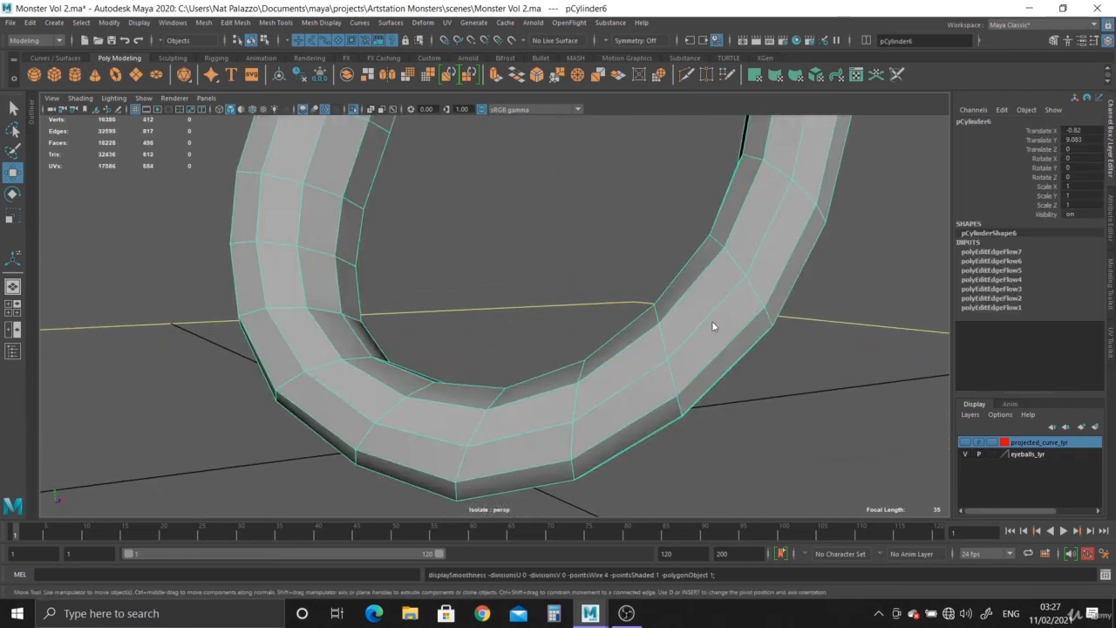
{"action": "key", "text": "F10"}
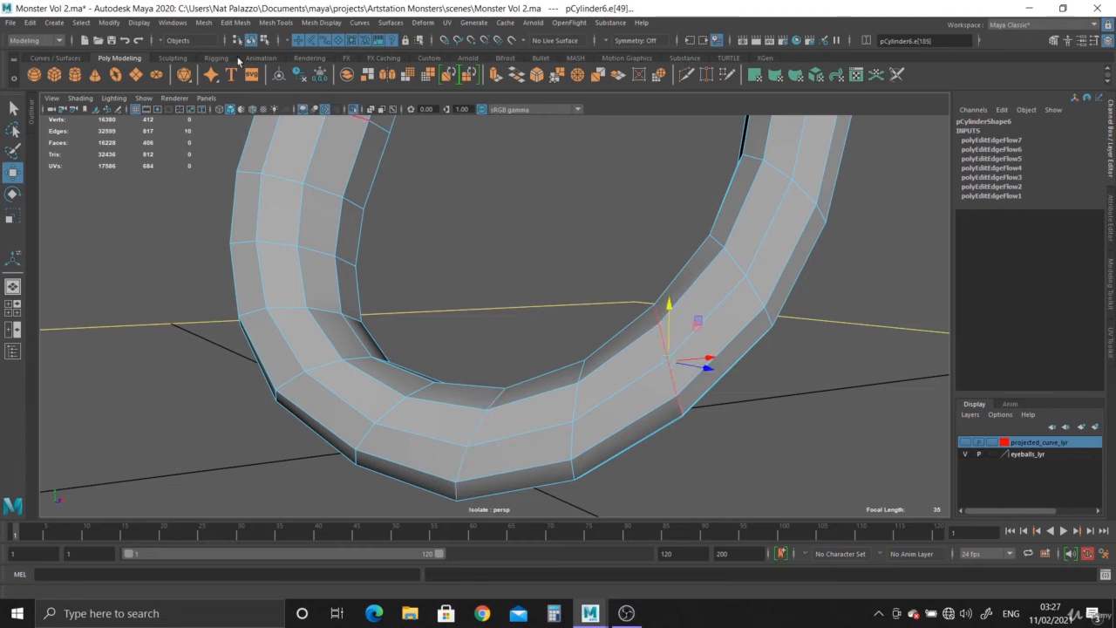
{"action": "left_click", "coordinate": [234, 24]}
{"action": "left_click", "coordinate": [261, 270]}
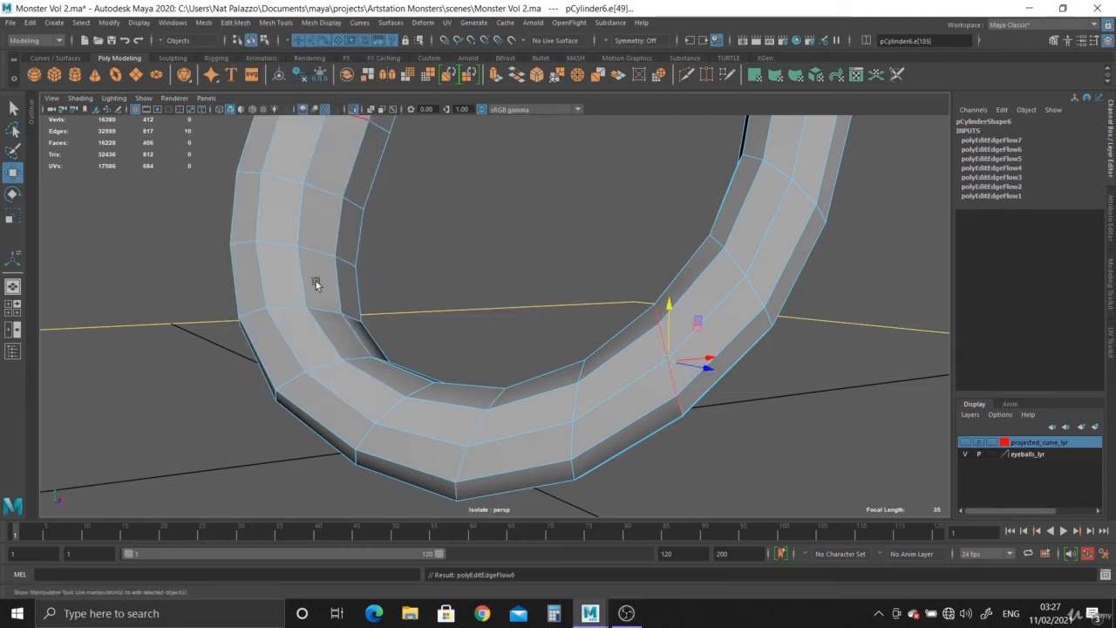
{"action": "left_click", "coordinate": [753, 218]}
{"action": "key", "text": "g"}
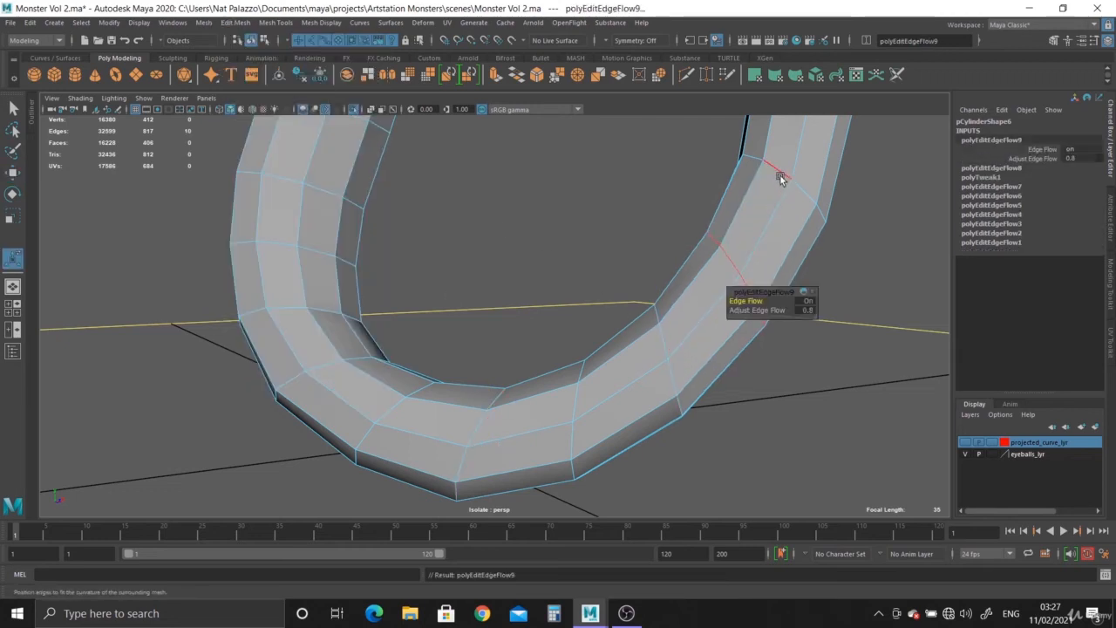
{"action": "left_click", "coordinate": [774, 174]}
{"action": "key", "text": "g"}
- Apply Edge Flow to the three consecutive edge rings on the trunk side just above the bottom bend
{"action": "left_click", "coordinate": [290, 301]}
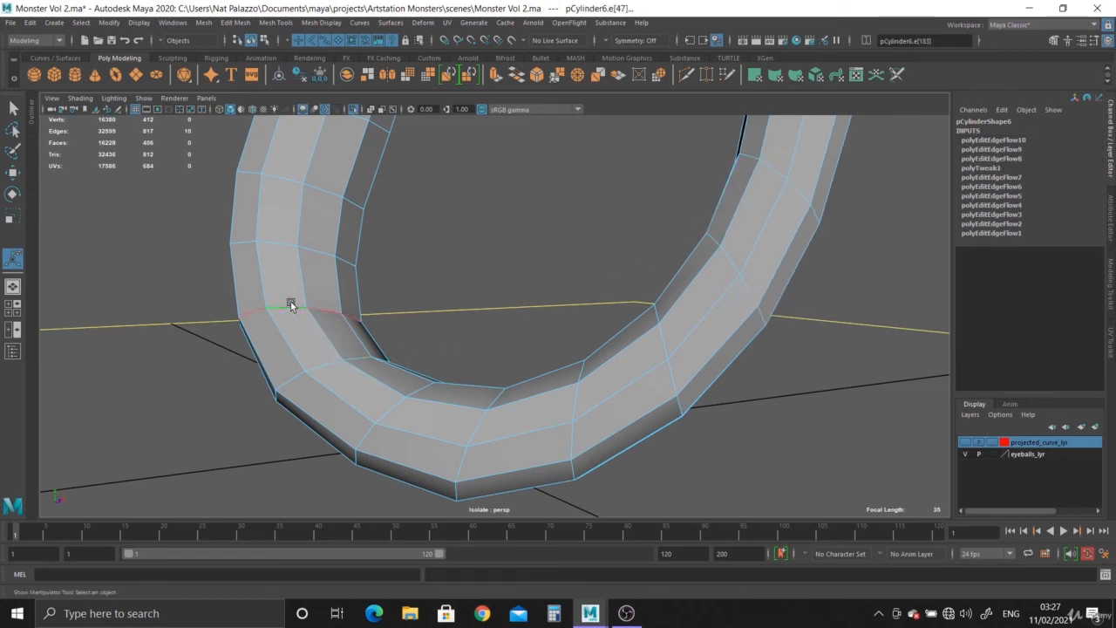
{"action": "key", "text": "g"}
{"action": "left_click", "coordinate": [286, 249]}
{"action": "key", "text": "g"}
{"action": "left_click", "coordinate": [290, 174]}
{"action": "key", "text": "g"}
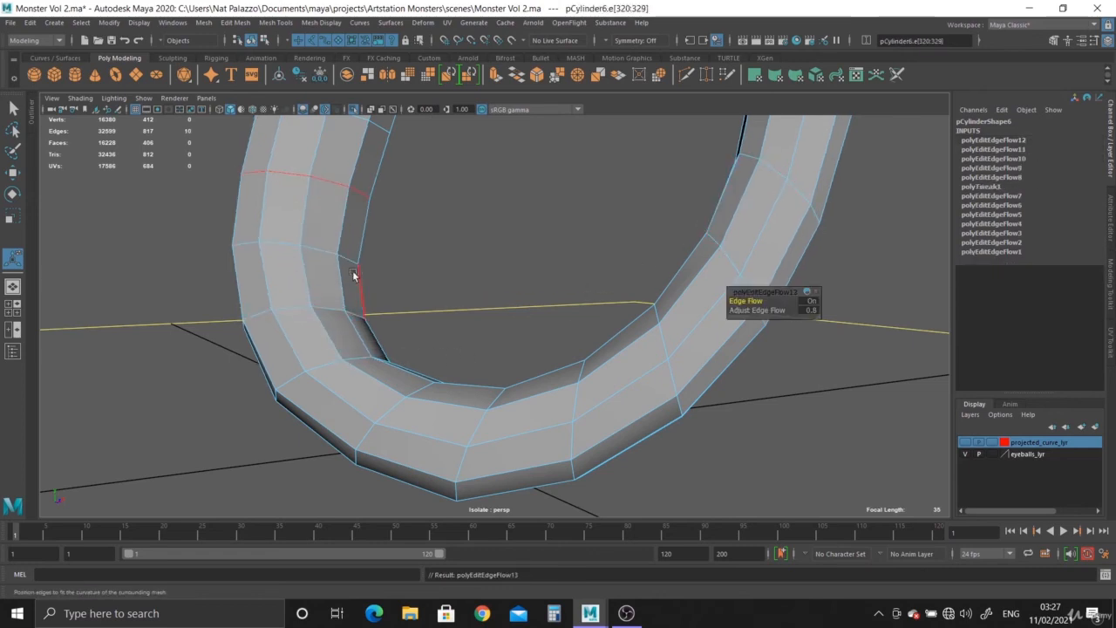
- Apply Edge Flow to the next four edge rings farther up the tentacle's trunk
{"action": "left_click_drag", "start_coordinate": [389, 197], "coordinate": [333, 251], "text": "alt"}
{"action": "key", "text": "g"}
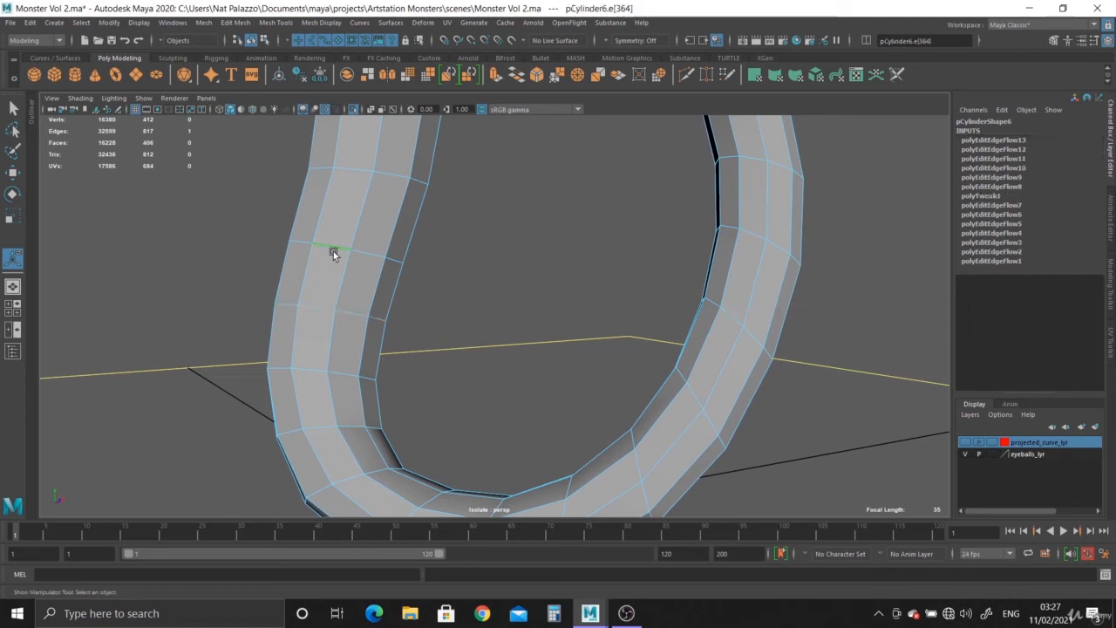
{"action": "left_click", "coordinate": [422, 225]}
{"action": "key", "text": "g"}
{"action": "mouse_move", "coordinate": [422, 231]}
{"action": "left_mouse_down", "text": "alt"}
{"action": "mouse_move", "coordinate": [456, 371]}
{"action": "mouse_move", "coordinate": [381, 252]}
{"action": "mouse_move", "coordinate": [423, 369]}
{"action": "mouse_move", "coordinate": [401, 229]}
{"action": "left_mouse_up", "text": "alt"}
{"action": "left_click", "coordinate": [390, 235]}
{"action": "key", "text": "g"}
{"action": "left_click", "coordinate": [403, 156]}
{"action": "key", "text": "g"}
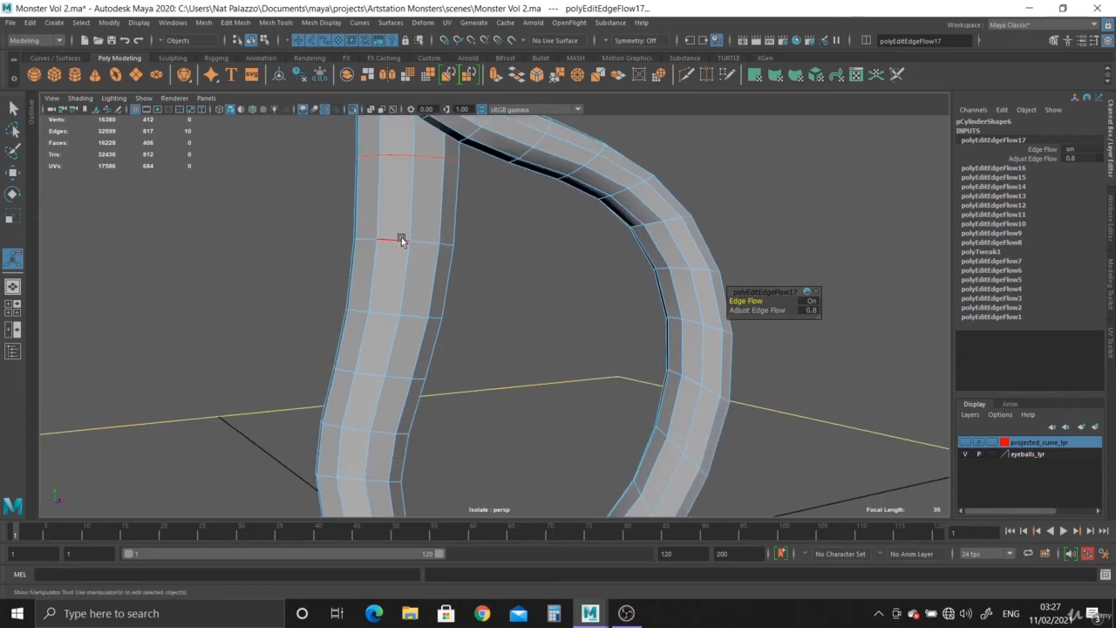
- Apply Edge Flow again ring by ring down the trunk into the bottom bend, and return to object selection
{"action": "left_click", "coordinate": [386, 314]}
{"action": "key", "text": "g"}
{"action": "left_click", "coordinate": [373, 369]}
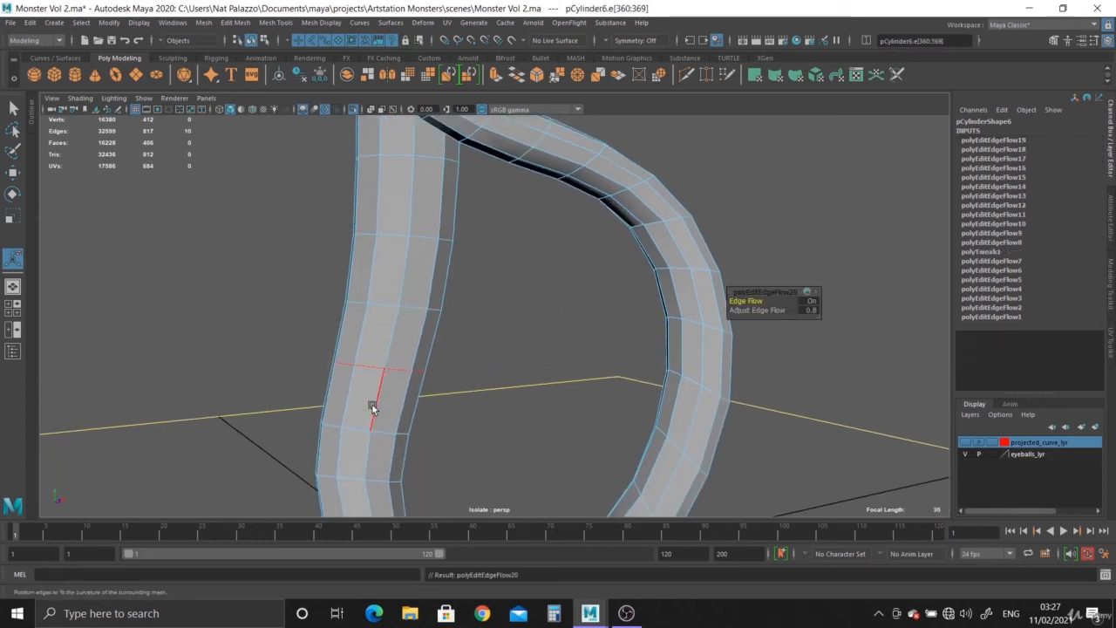
{"action": "left_click", "coordinate": [358, 427]}
{"action": "left_click_drag", "start_coordinate": [472, 433], "coordinate": [409, 341], "text": "alt"}
{"action": "left_click", "coordinate": [369, 342]}
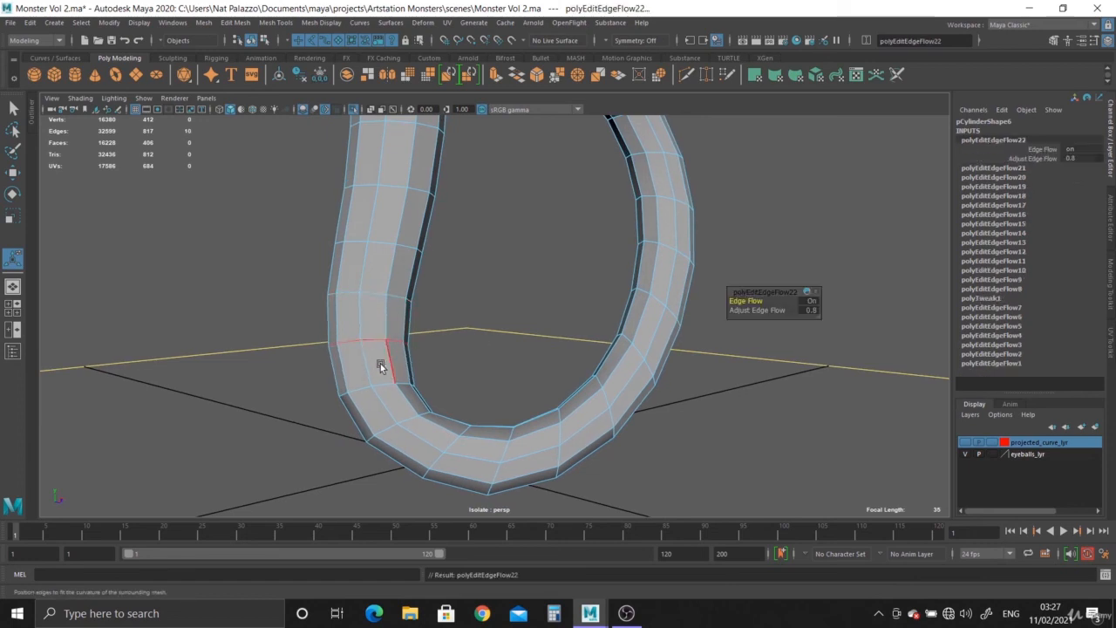
{"action": "left_click", "coordinate": [381, 384]}
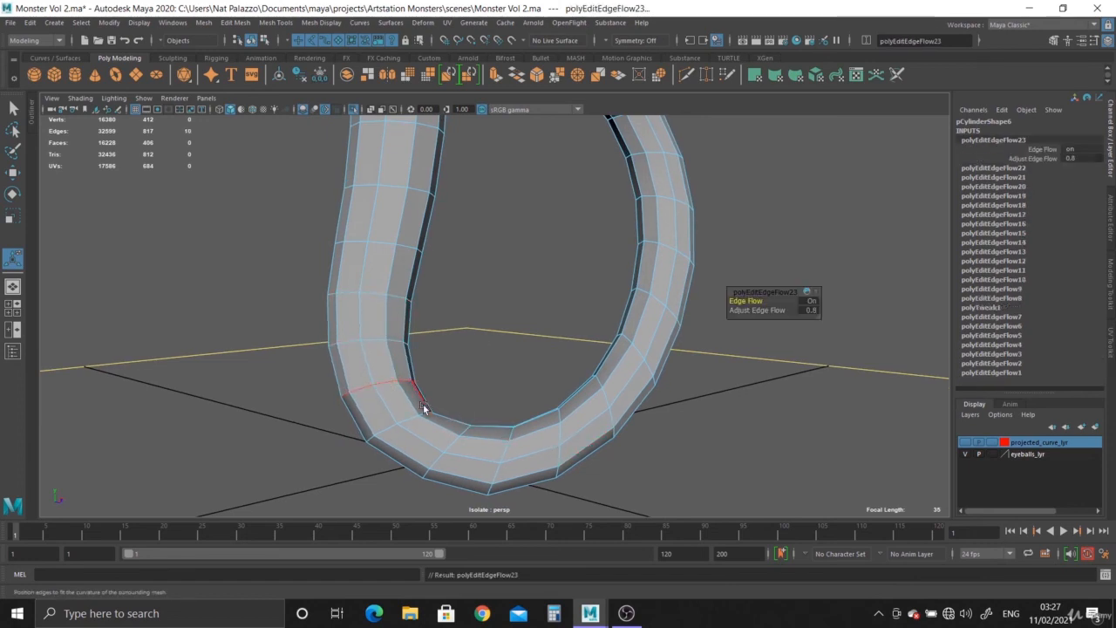
{"action": "left_click", "coordinate": [523, 420]}
{"action": "left_click_drag", "start_coordinate": [598, 418], "coordinate": [571, 279], "text": "alt"}
{"action": "right_click_drag", "start_coordinate": [571, 279], "coordinate": [645, 242]}
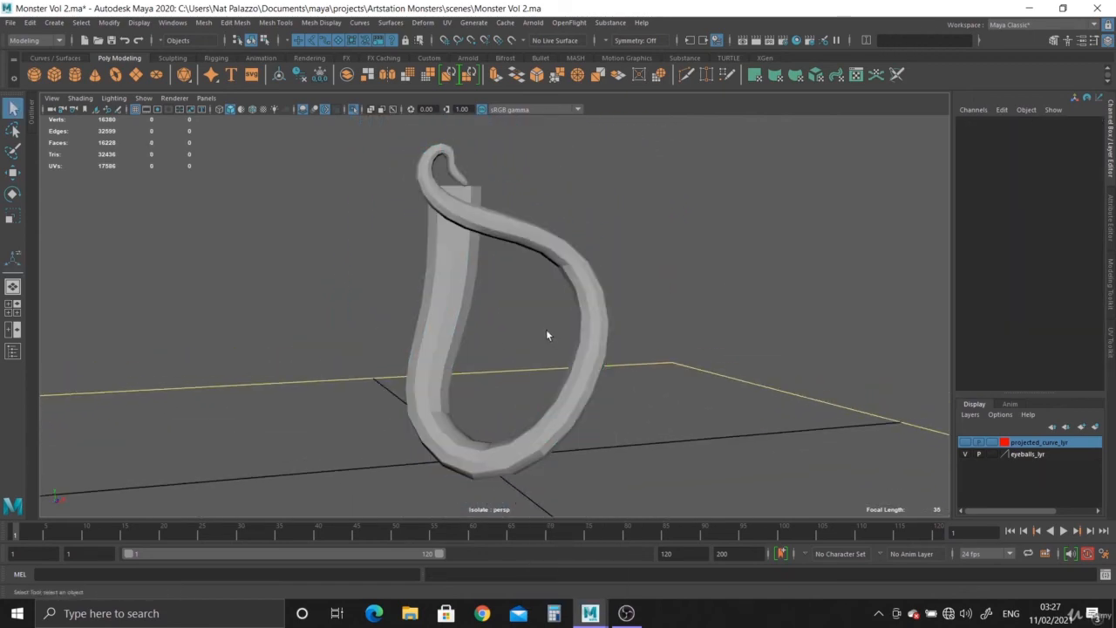
- Delete the tentacle's construction history, freeze its transformations and turn on its smooth preview
{"action": "left_click", "coordinate": [299, 76]}
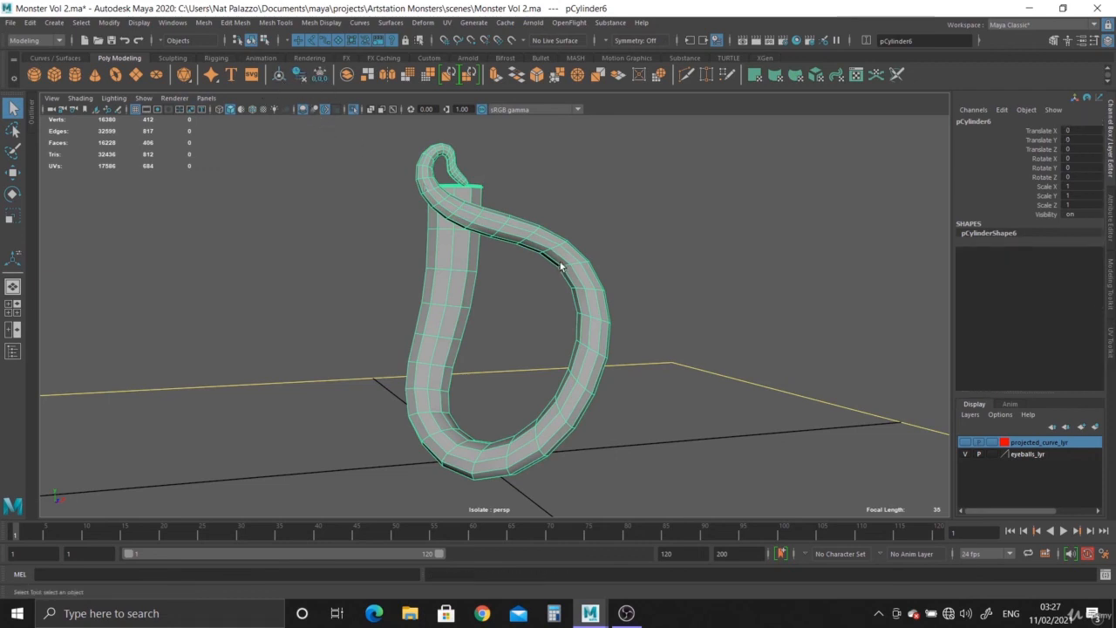
{"action": "key", "text": "3"}
{"action": "left_click", "coordinate": [672, 395]}
{"action": "left_click", "coordinate": [537, 430]}
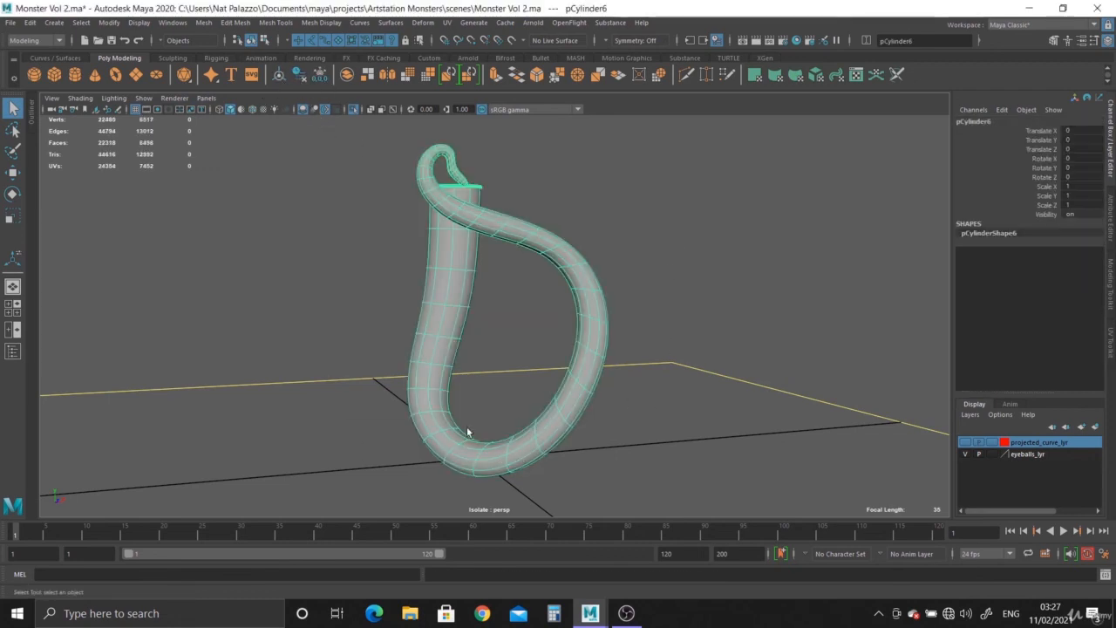
- Compare the smoothed bottom bend with the reference in the front view, and return to the perspective view
{"action": "key", "text": "space"}
{"action": "key", "text": "space"}
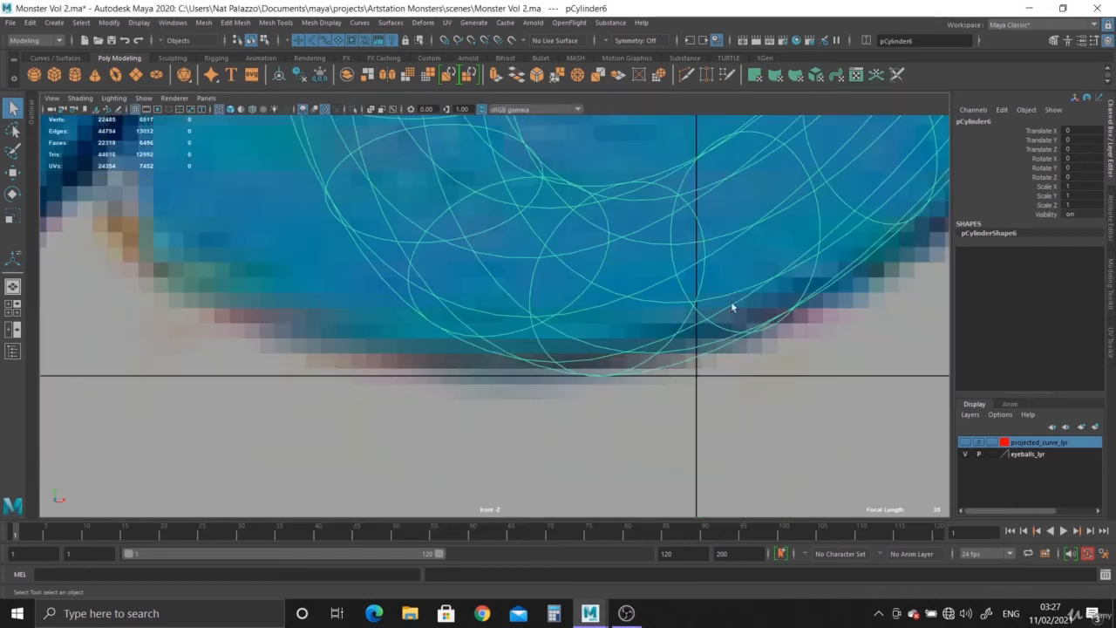
{"action": "key", "text": "space"}
{"action": "key", "text": "space"}
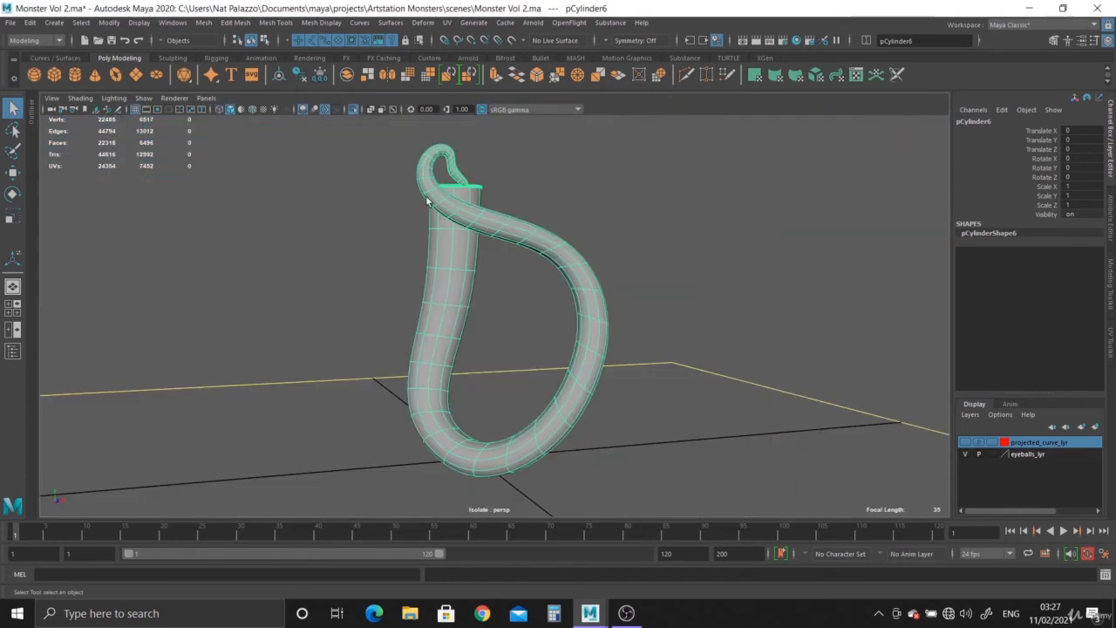
- Turn off Isolate Select and show all hidden objects in the scene
{"action": "left_click", "coordinate": [353, 114]}
{"action": "left_click_drag", "start_coordinate": [491, 279], "coordinate": [225, 163], "text": "alt"}
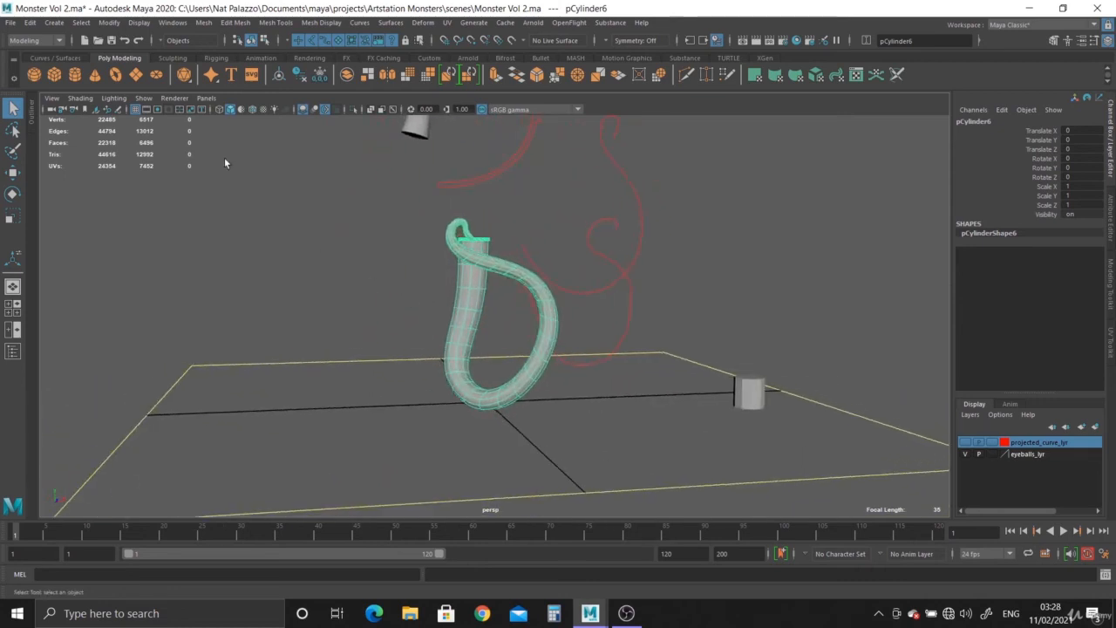
{"action": "left_click", "coordinate": [139, 23]}
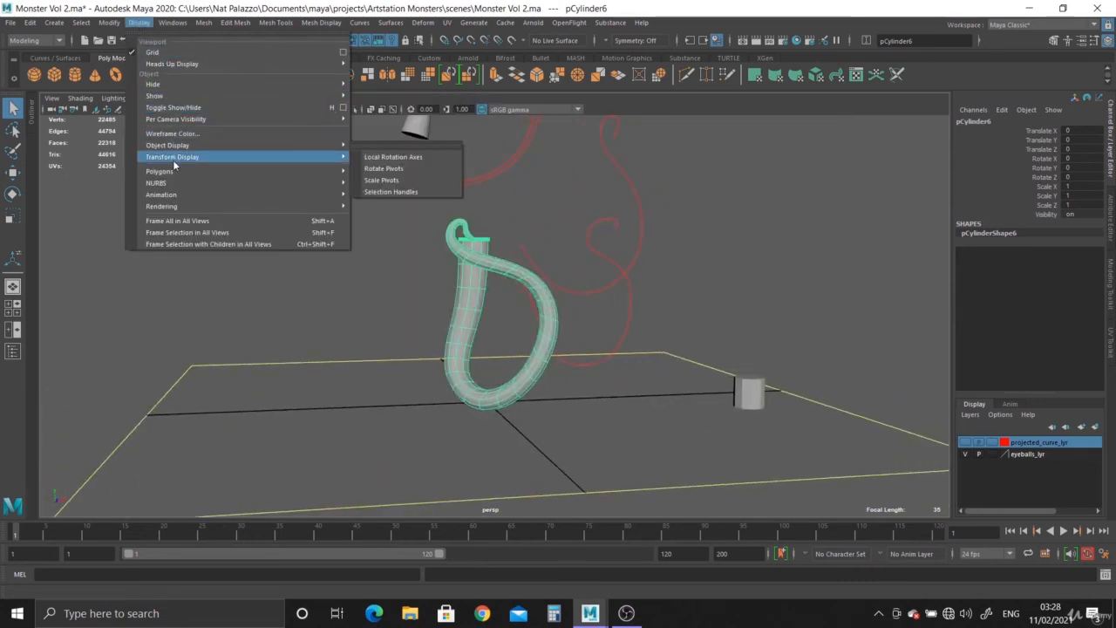
{"action": "mouse_move", "coordinate": [157, 95]}
{"action": "left_click", "coordinate": [388, 146]}
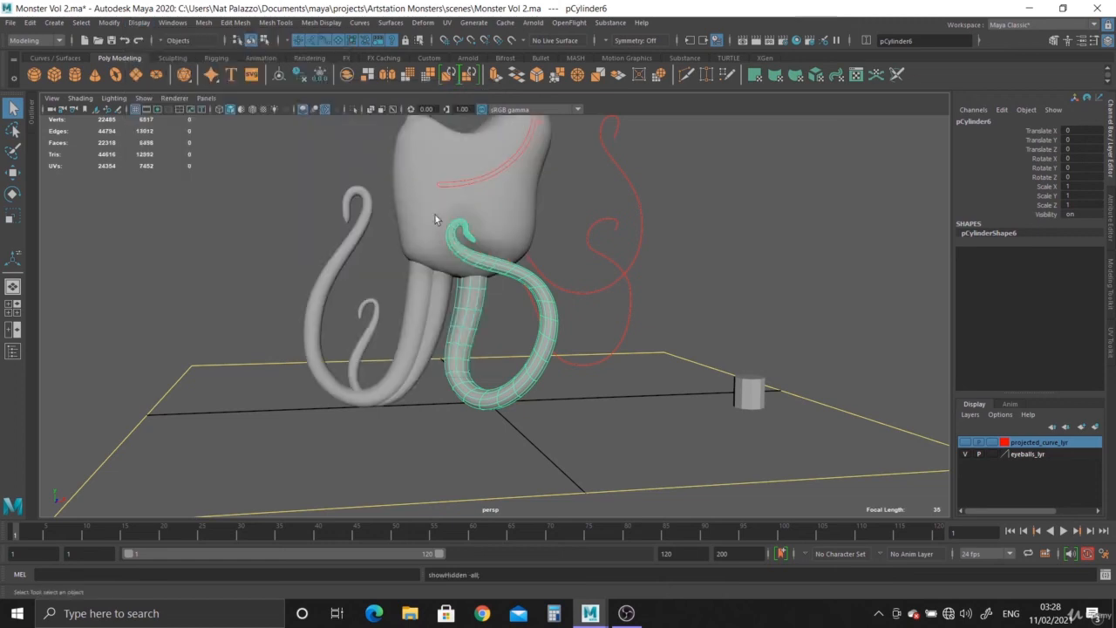
- Deselect the tentacle and examine the body, eyes and finished tentacles from several angles
{"action": "left_click", "coordinate": [627, 416]}
{"action": "left_click_drag", "start_coordinate": [627, 416], "coordinate": [511, 384], "text": "alt"}
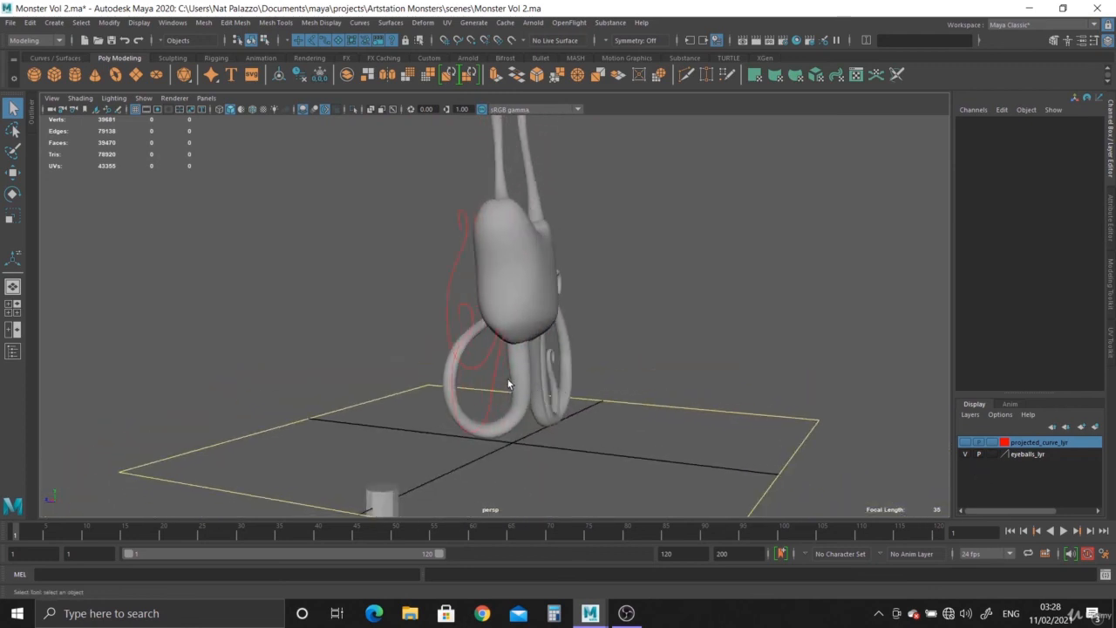
{"action": "right_click_drag", "start_coordinate": [511, 383], "coordinate": [539, 225], "text": "alt"}
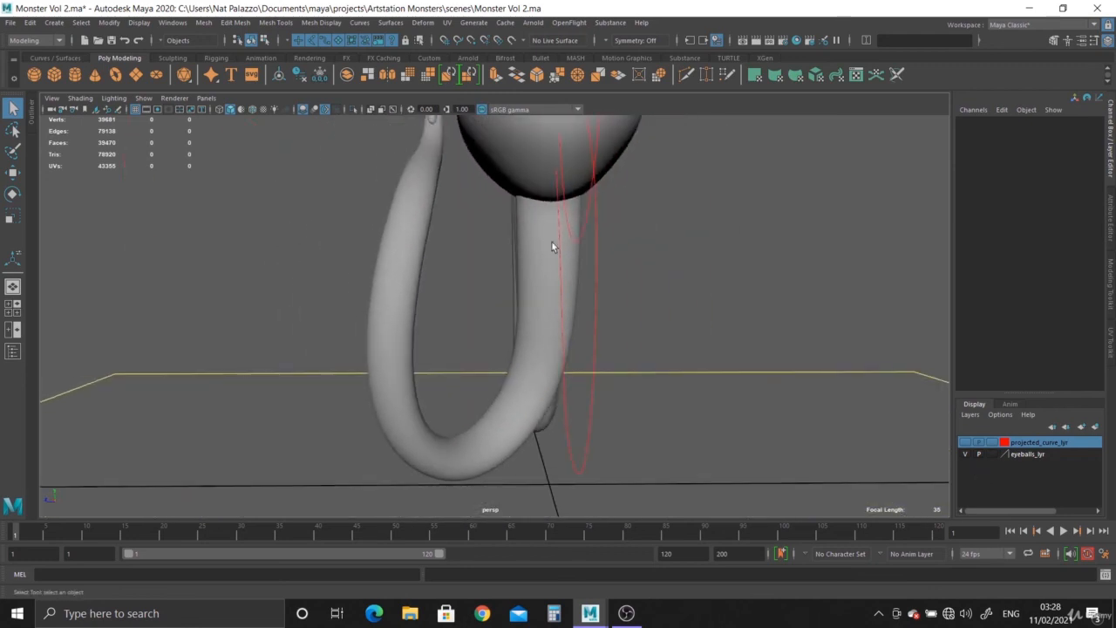
{"action": "left_click_drag", "start_coordinate": [595, 341], "coordinate": [507, 346], "text": "alt"}
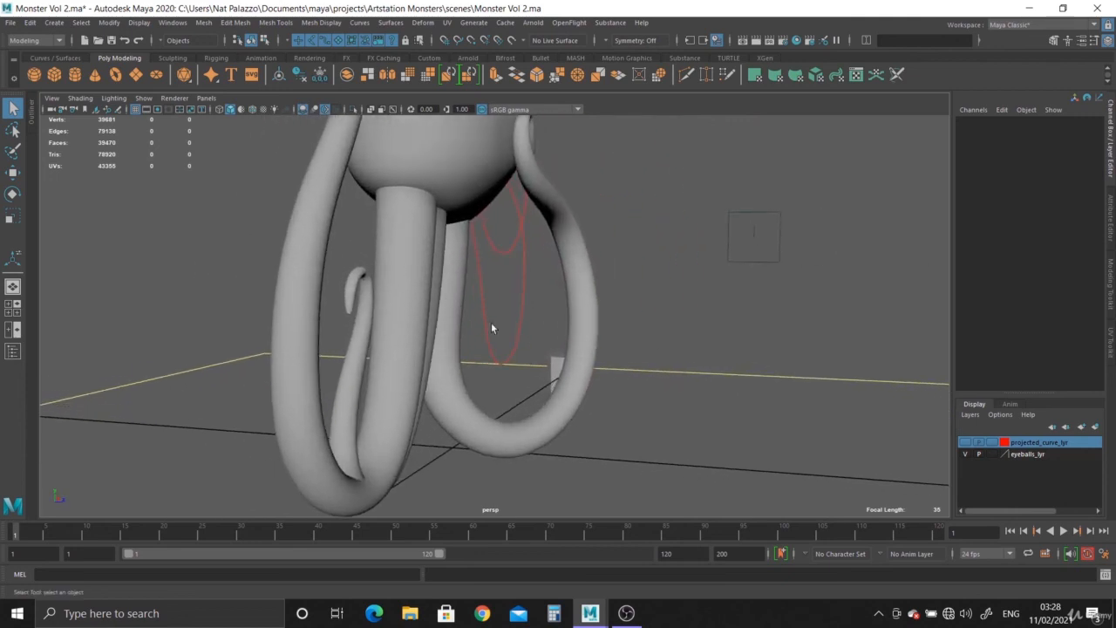
{"action": "left_click_drag", "start_coordinate": [533, 331], "coordinate": [499, 469], "text": "alt"}
{"action": "right_click_drag", "start_coordinate": [499, 469], "coordinate": [477, 384], "text": "alt"}
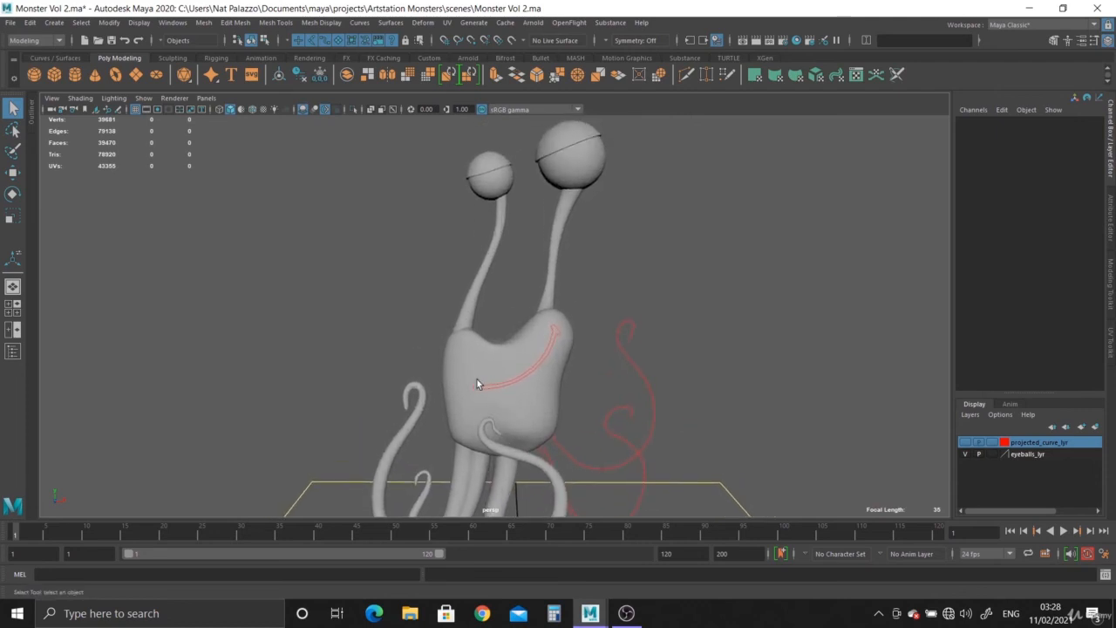
{"action": "left_click_drag", "start_coordinate": [584, 467], "coordinate": [338, 277], "text": "alt"}
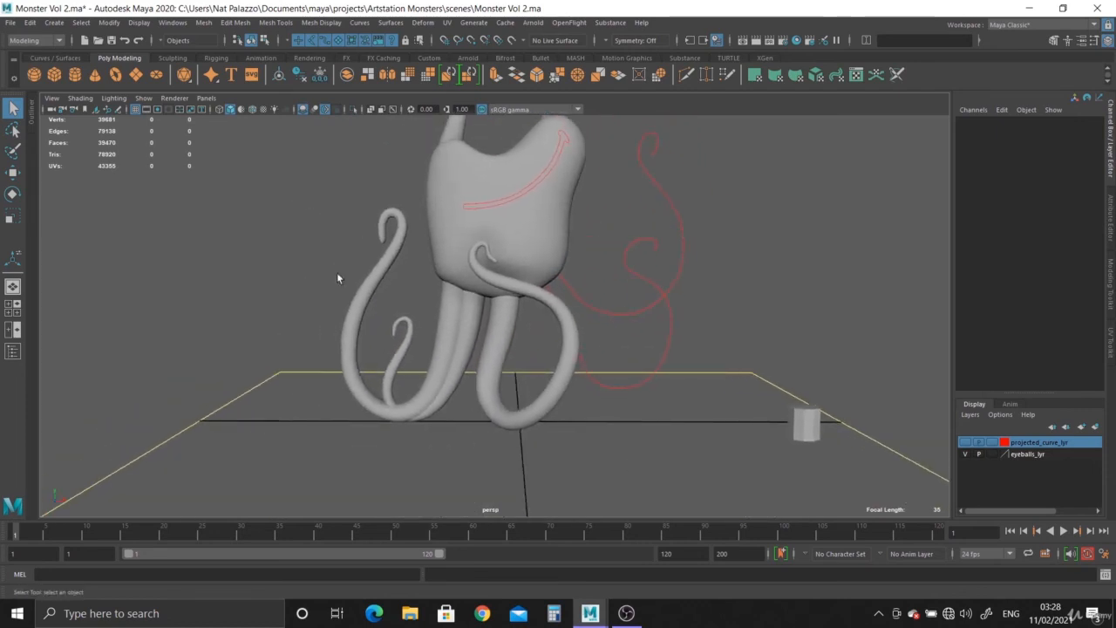
- Display the wireframe on the shaded monster and save the scene
{"action": "left_click", "coordinate": [253, 109]}
{"action": "right_click_drag", "start_coordinate": [488, 384], "coordinate": [443, 330], "text": "alt"}
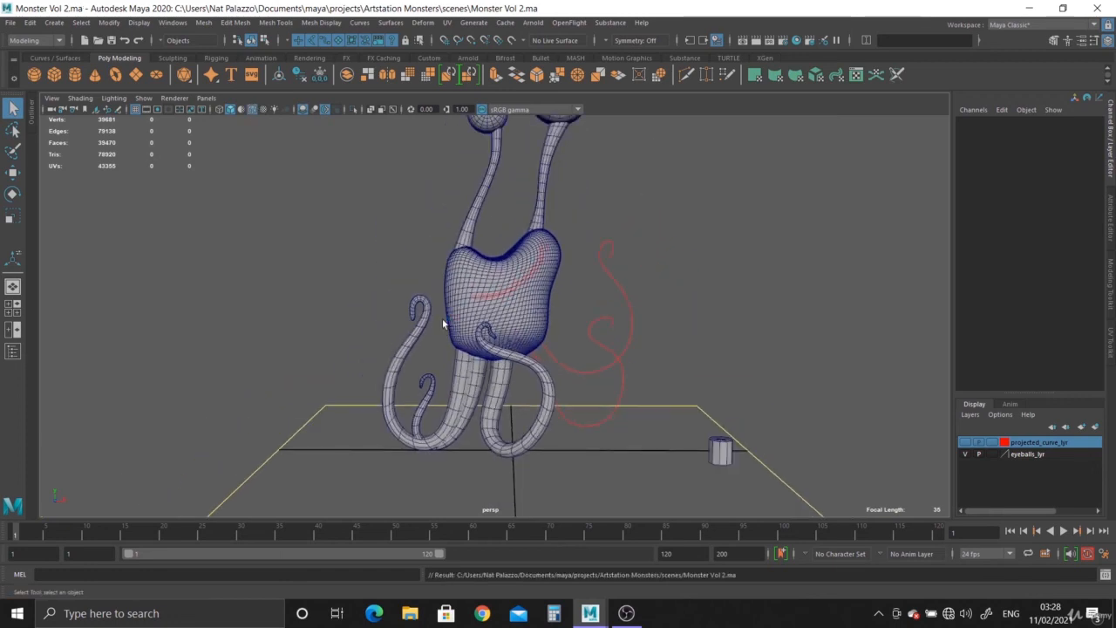